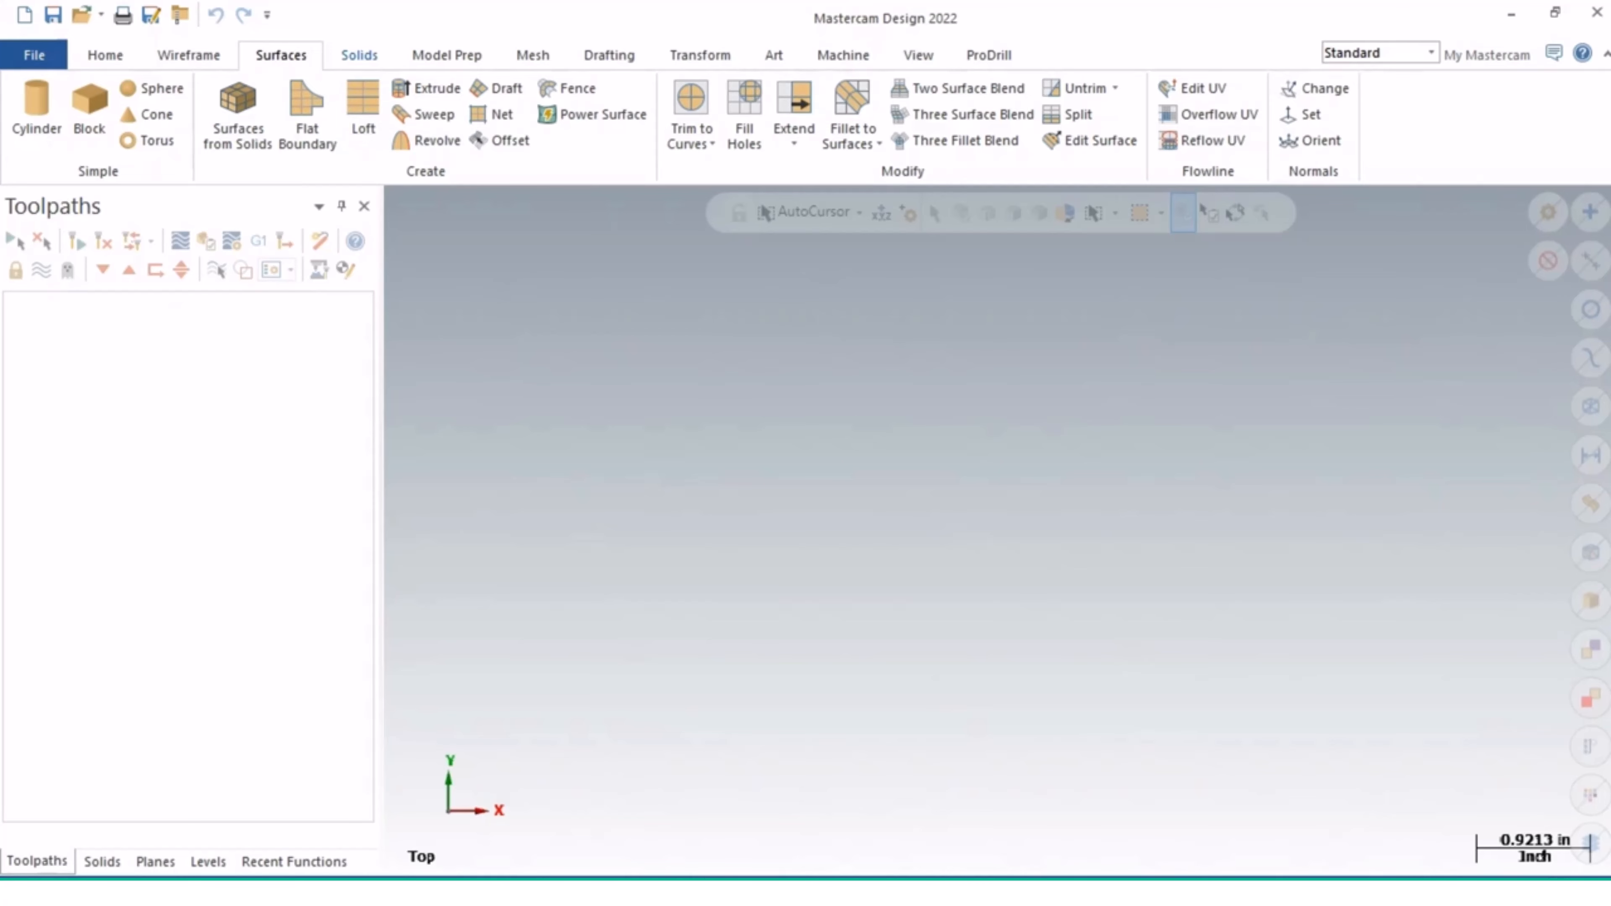
left_click(359, 55)
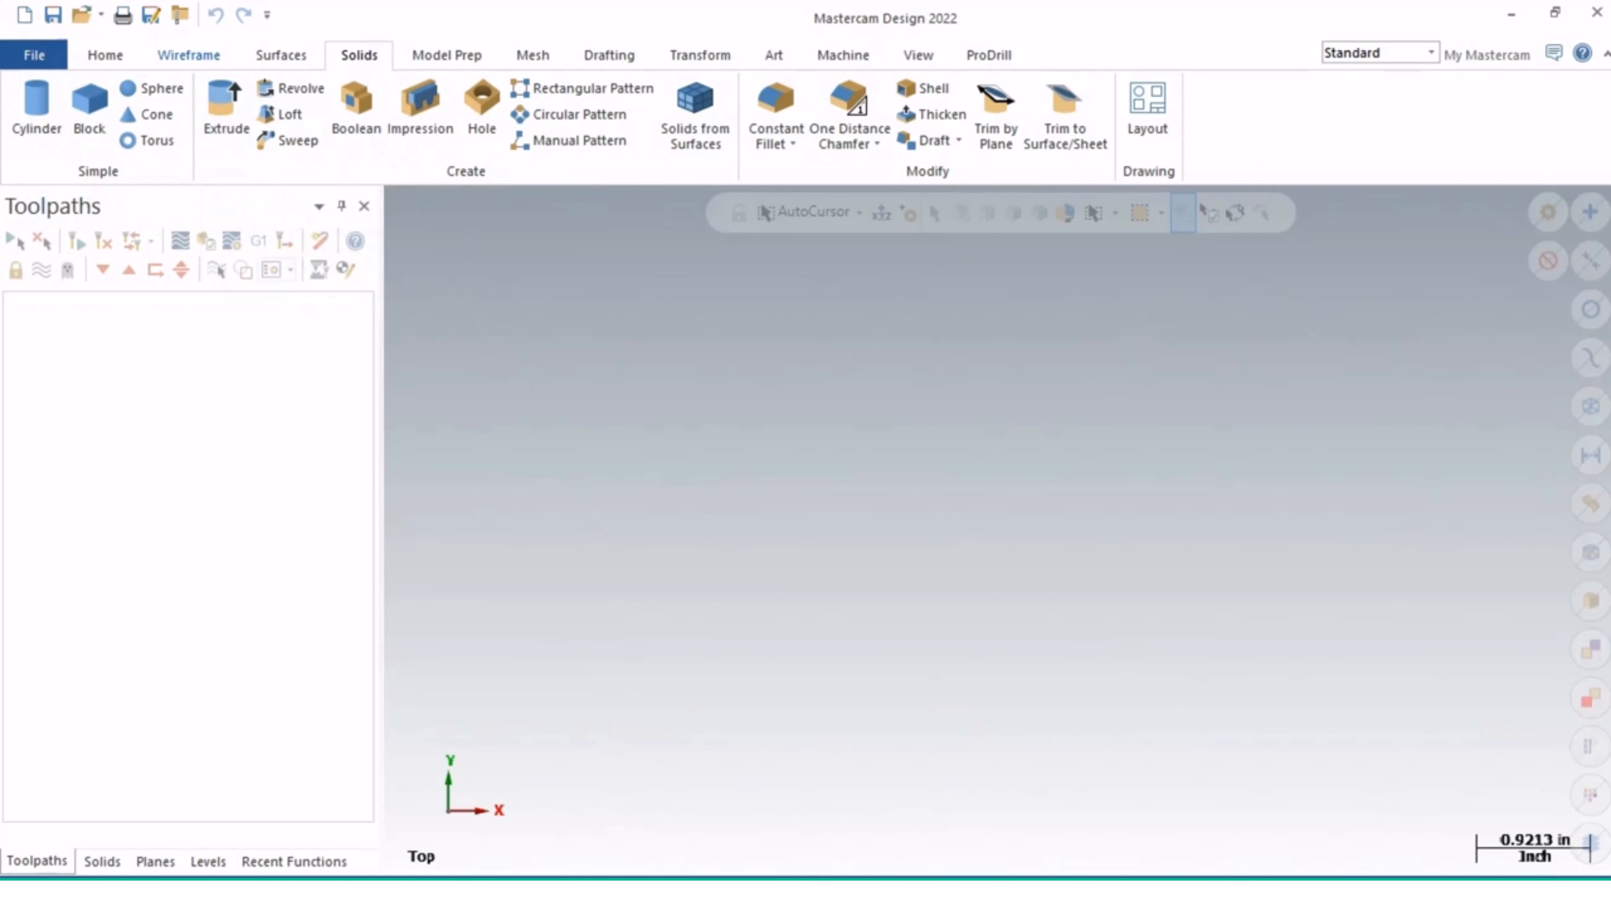
left_click(188, 55)
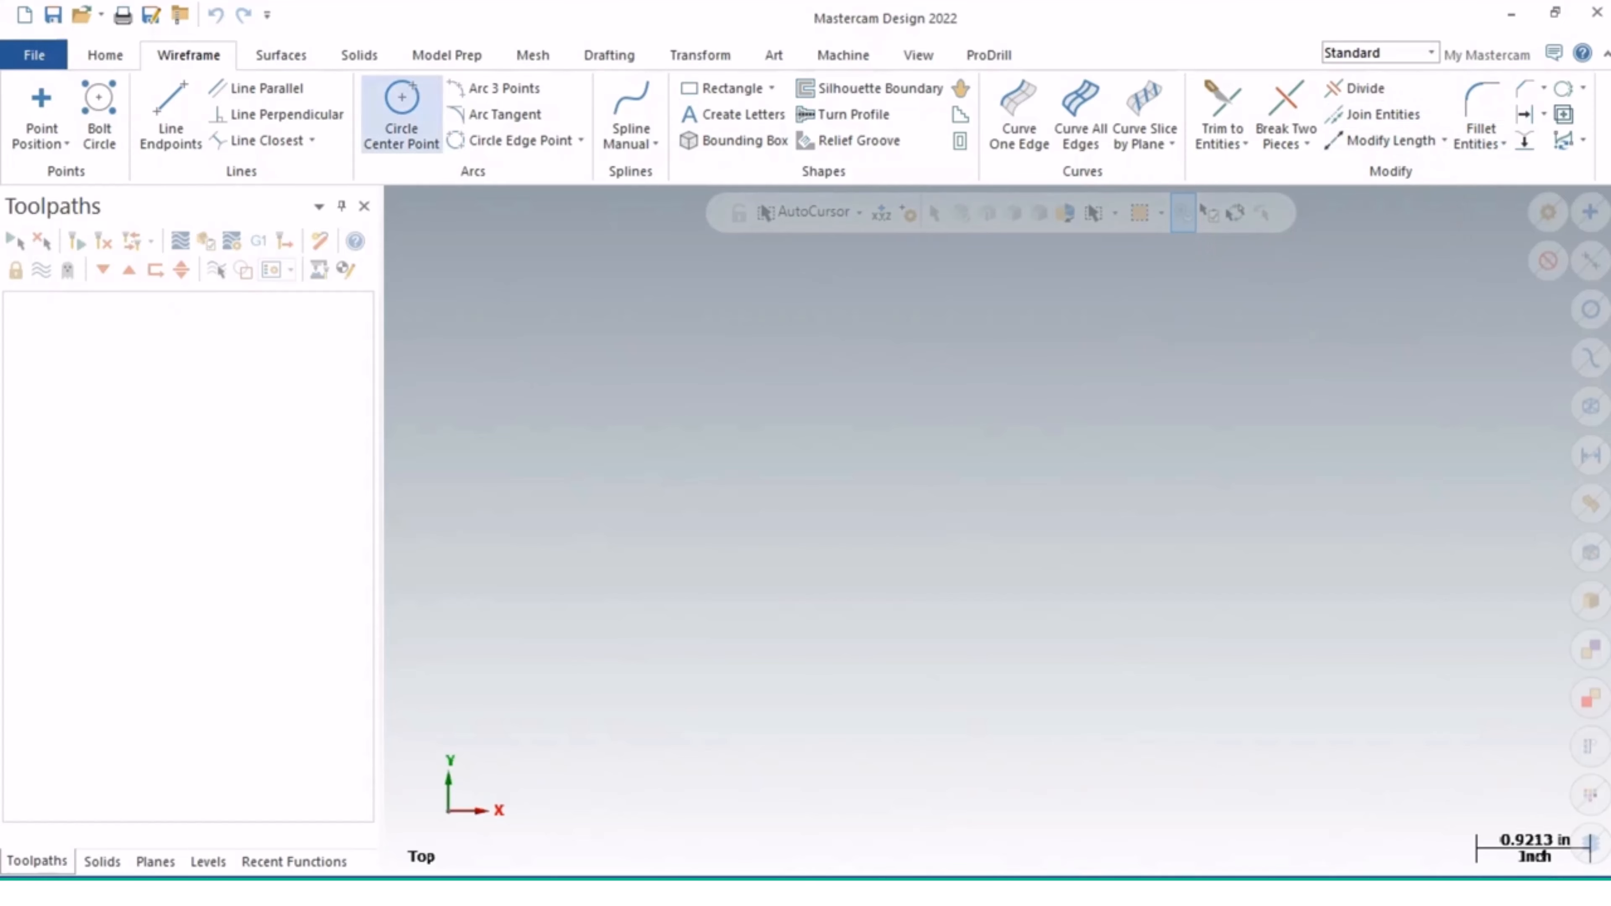
left_click(359, 54)
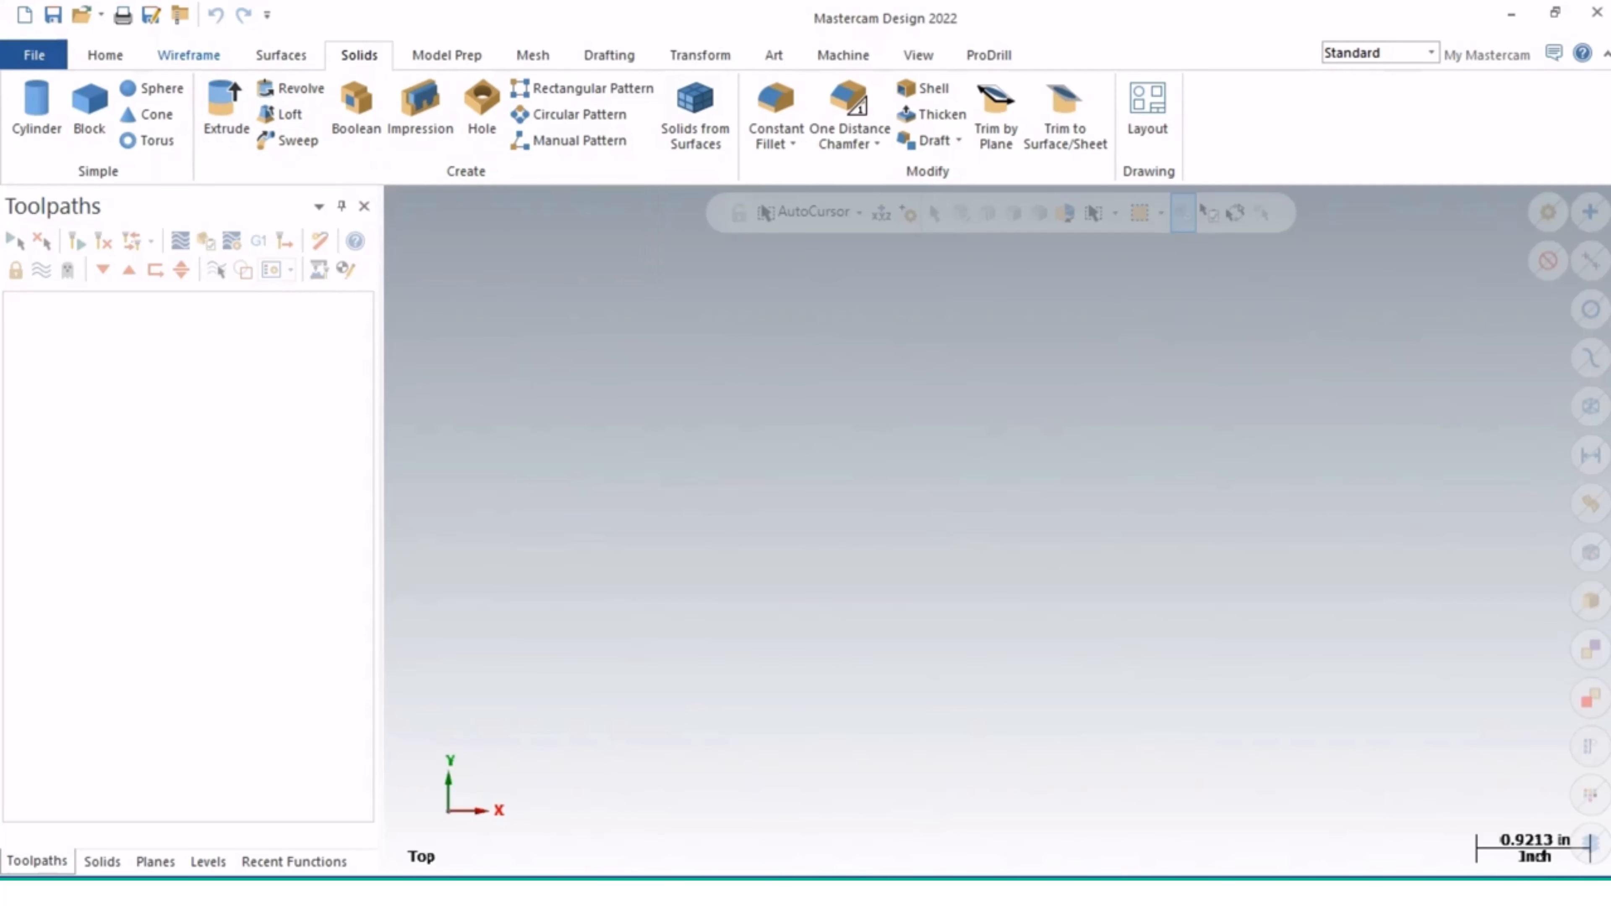
Step: Display the axes and draw a center-anchored rectangle from the origin, about 7.04 in wide and 2.72 in high
left_click(188, 54)
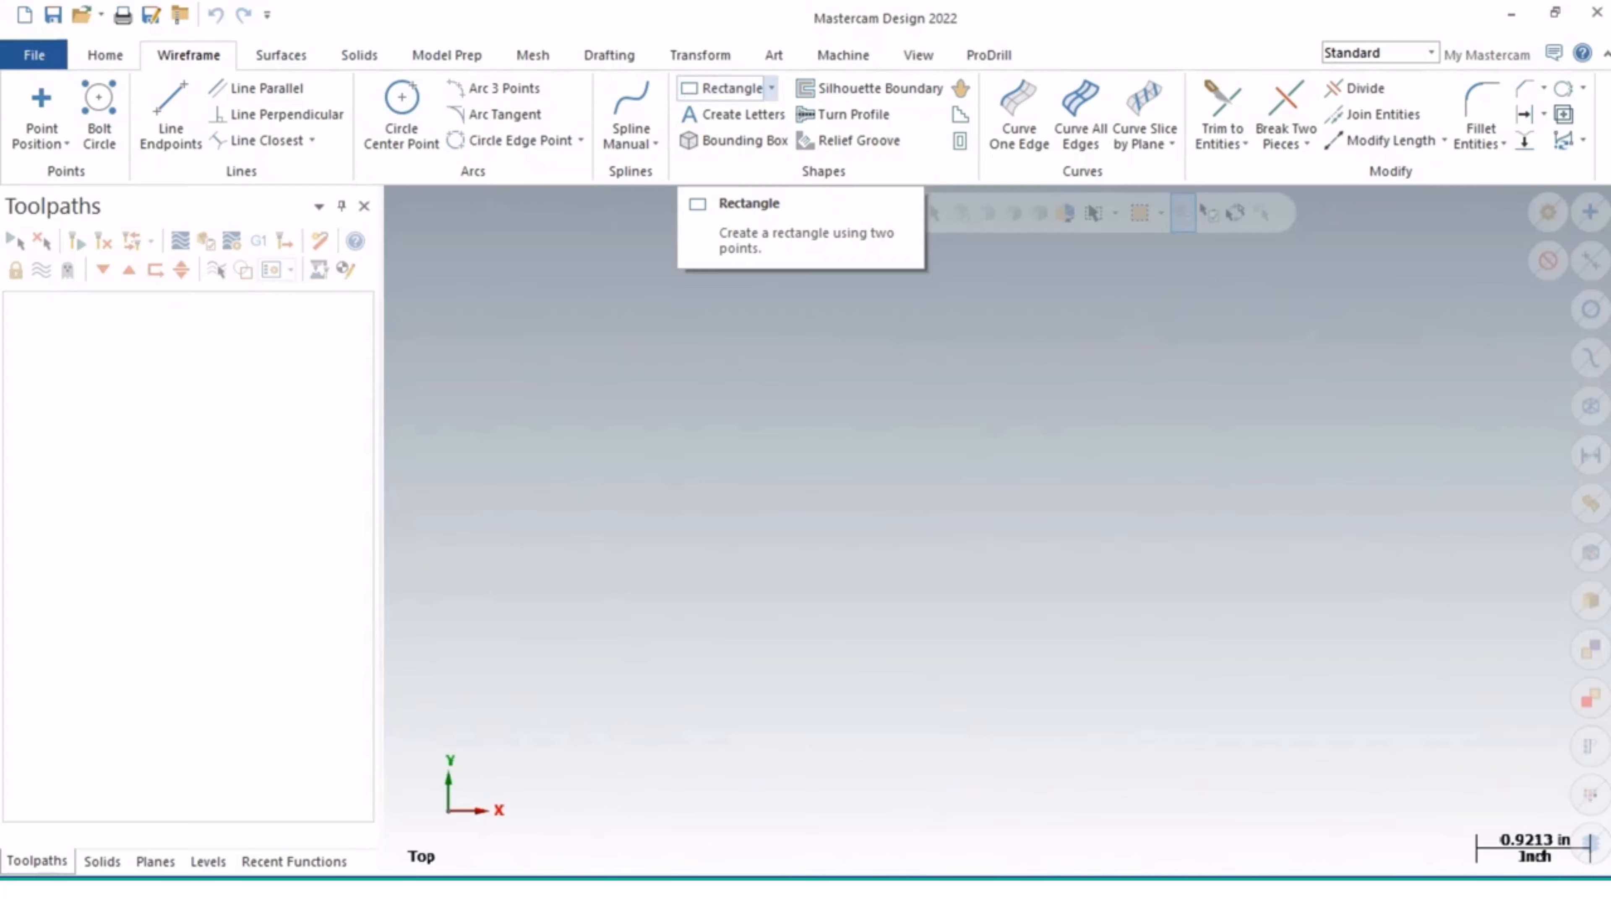
left_click(771, 88)
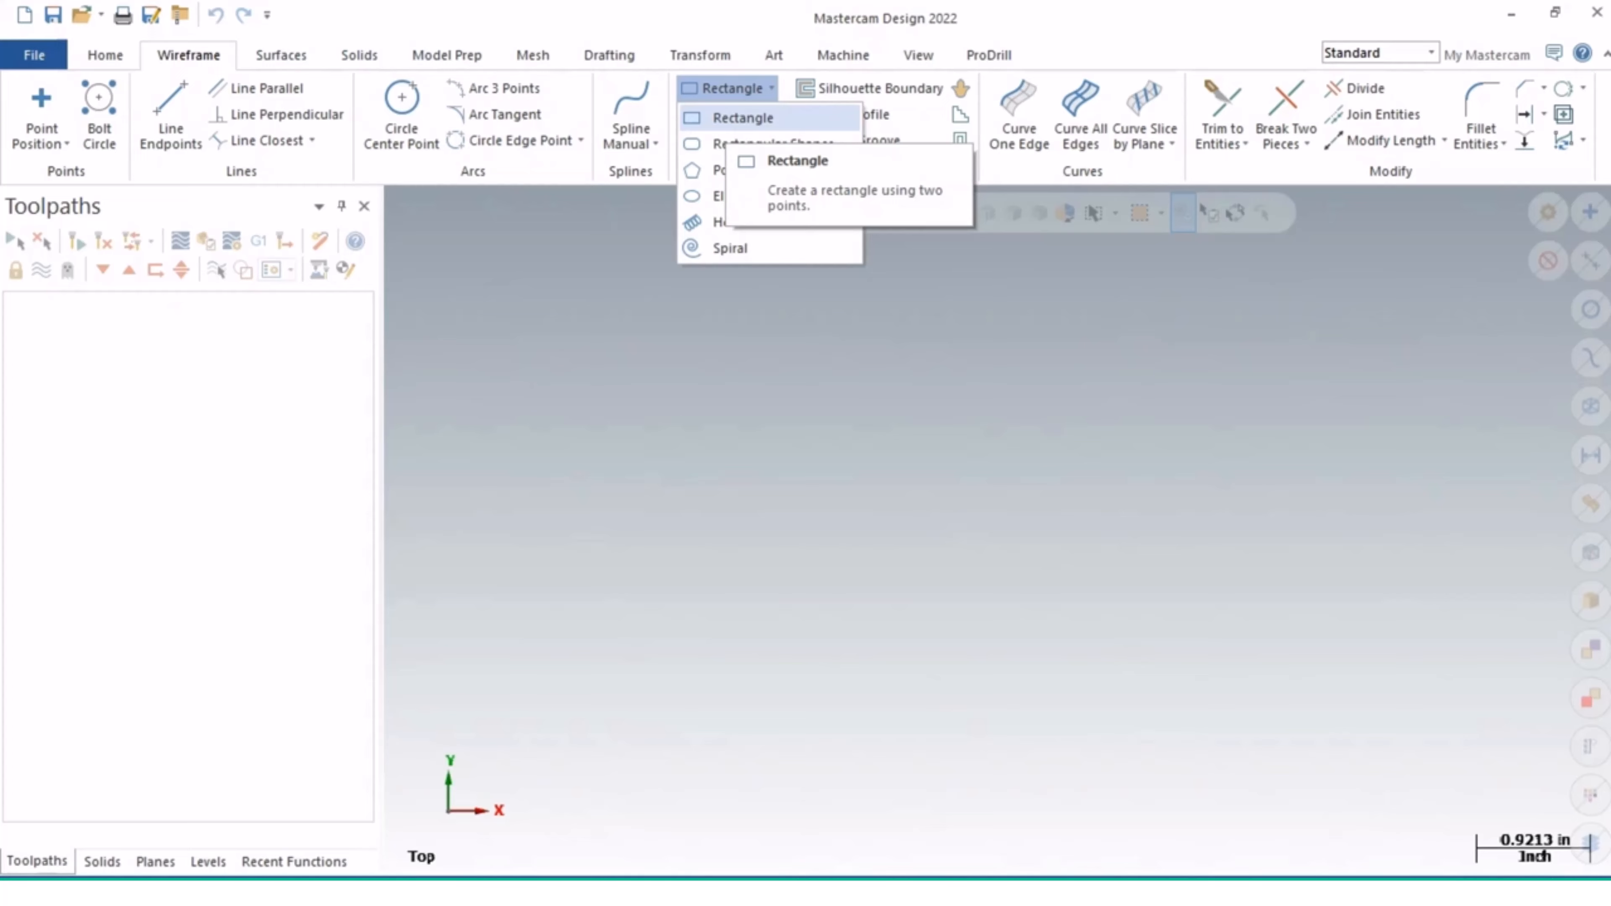
left_click(726, 118)
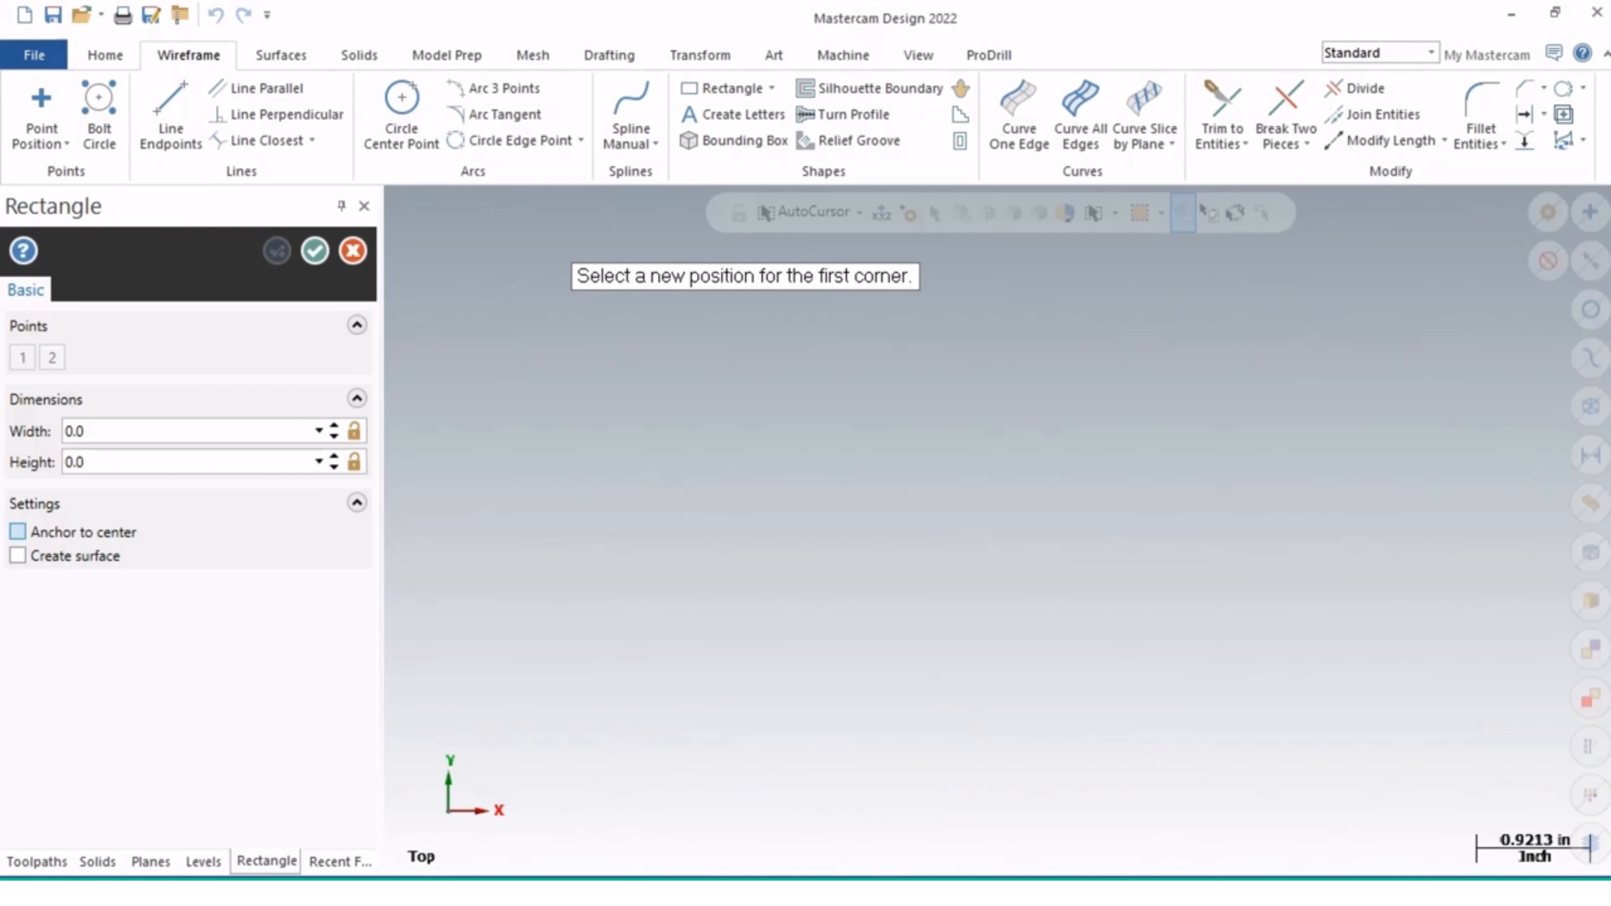
left_click(18, 532)
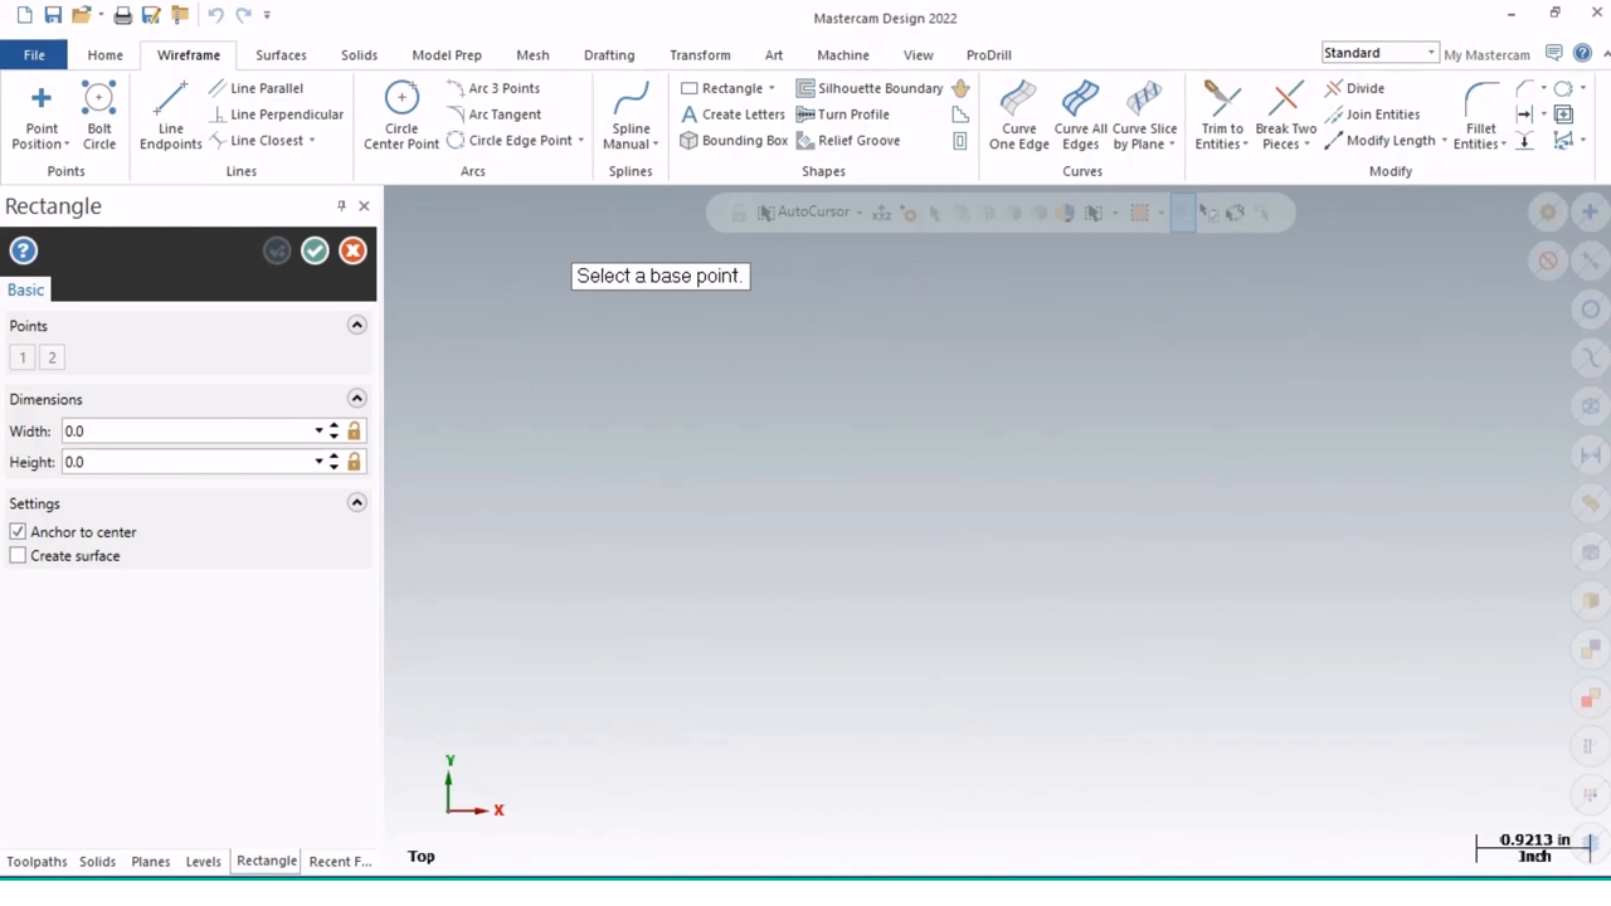
left_click(917, 56)
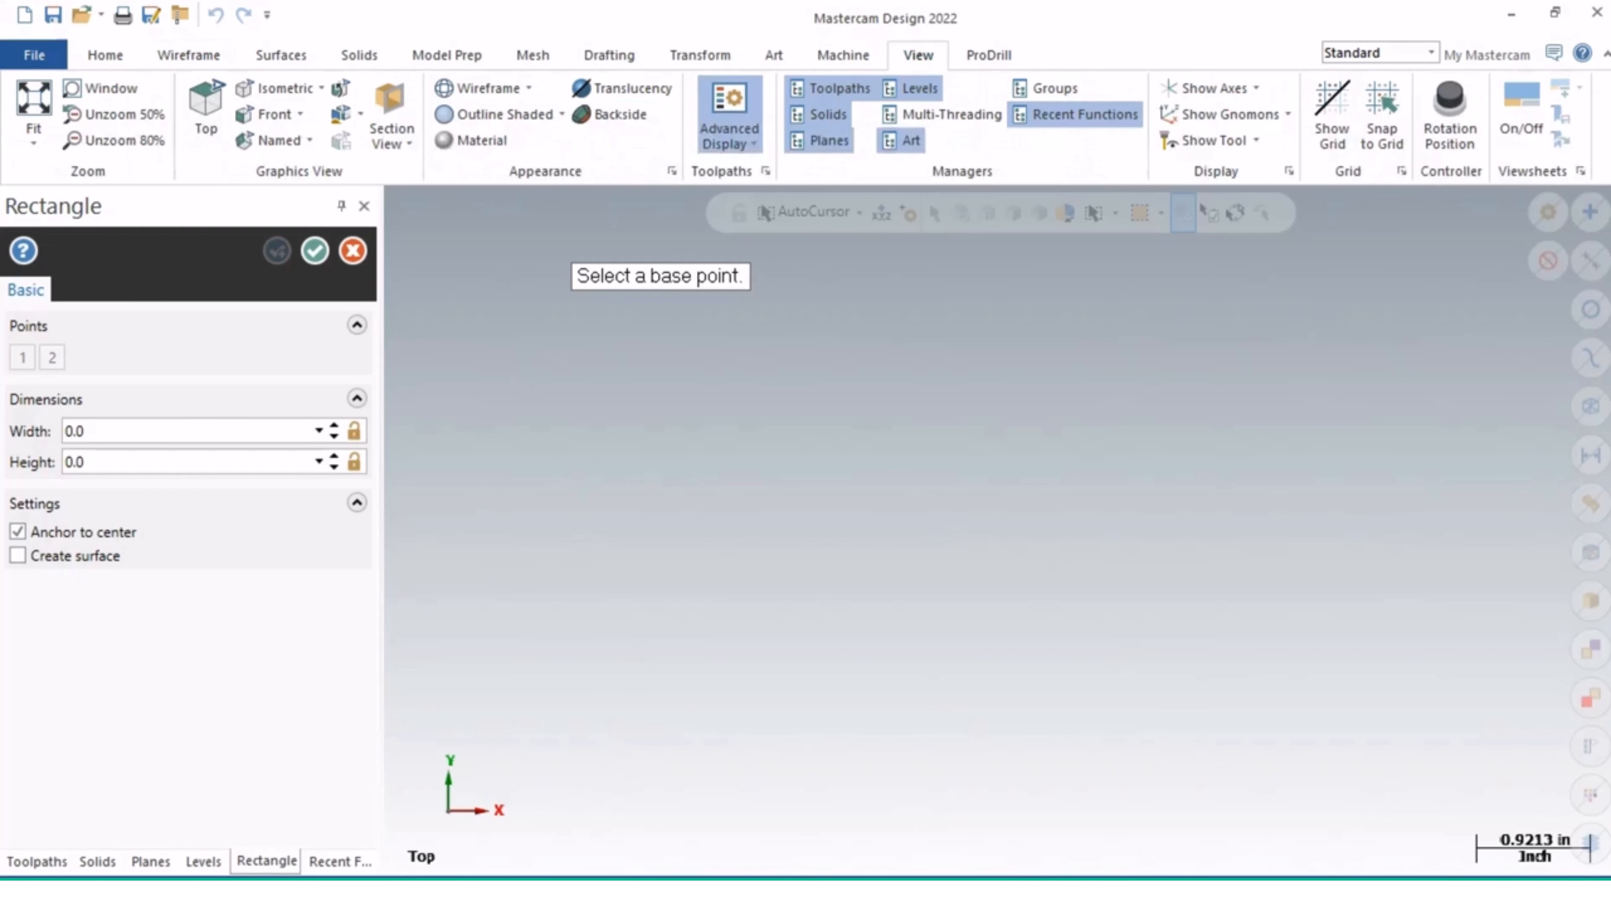
left_click(1205, 88)
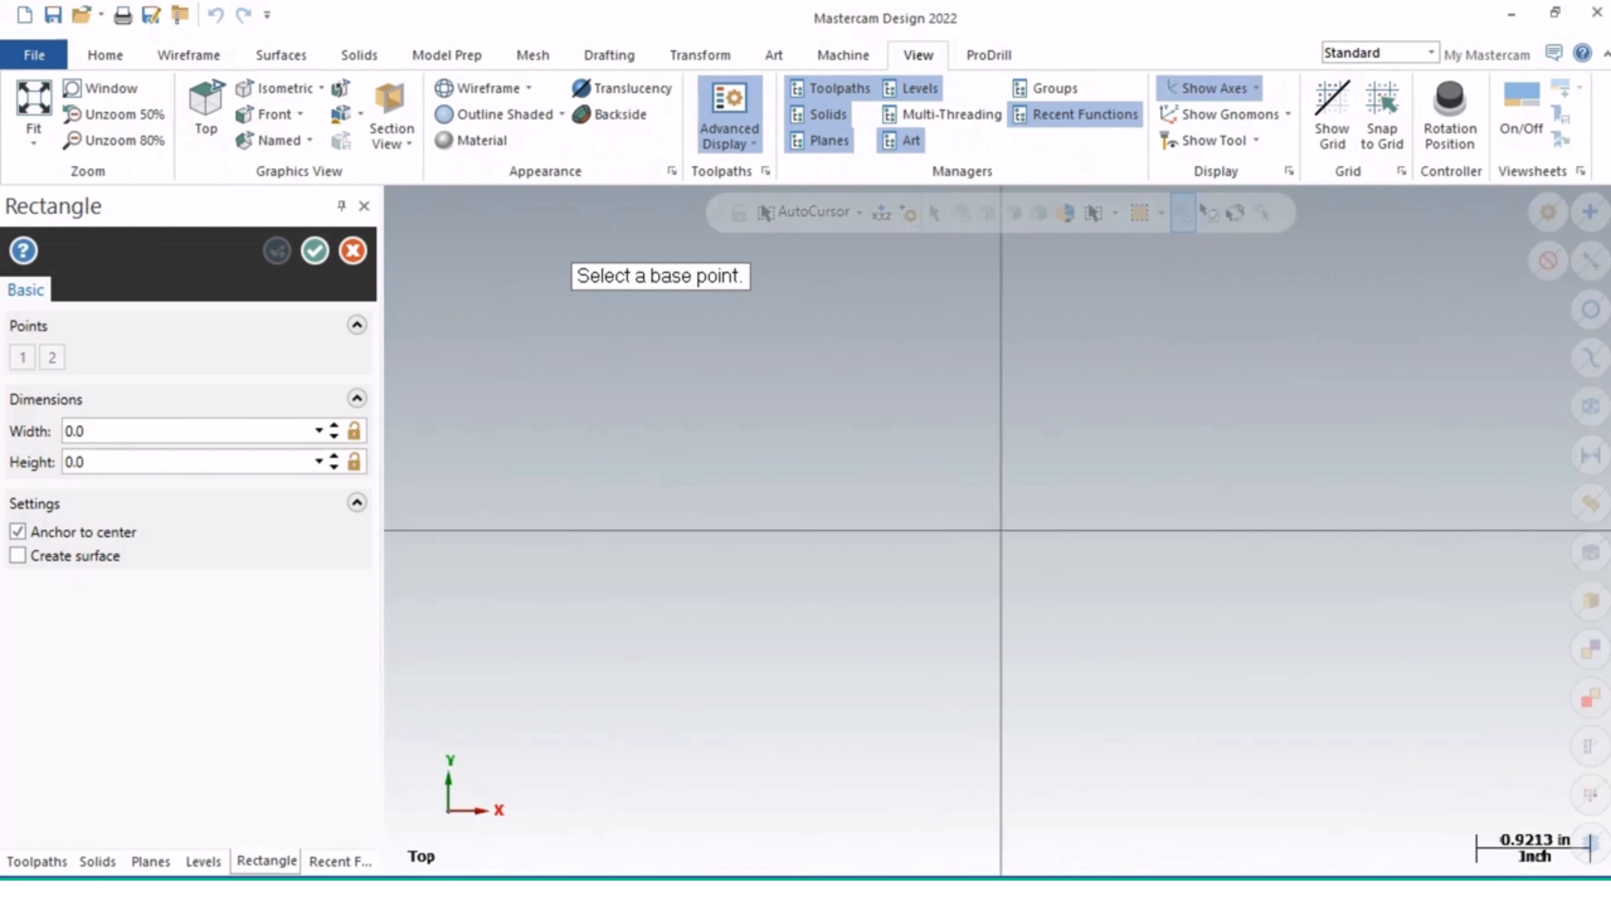
left_click(1000, 530)
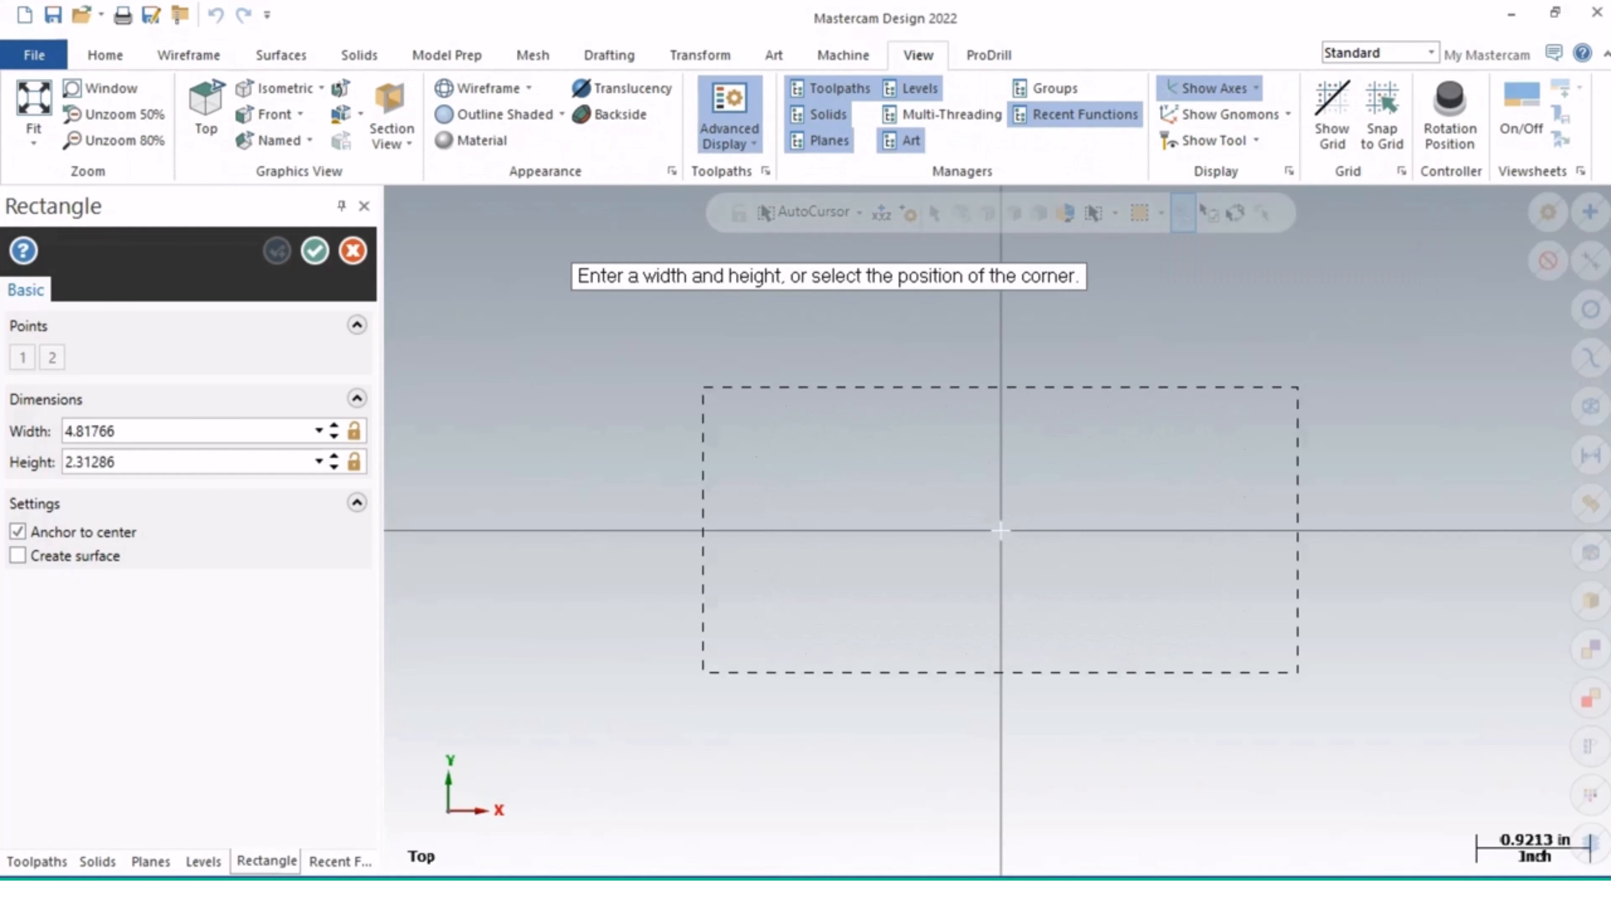
left_click(1436, 698)
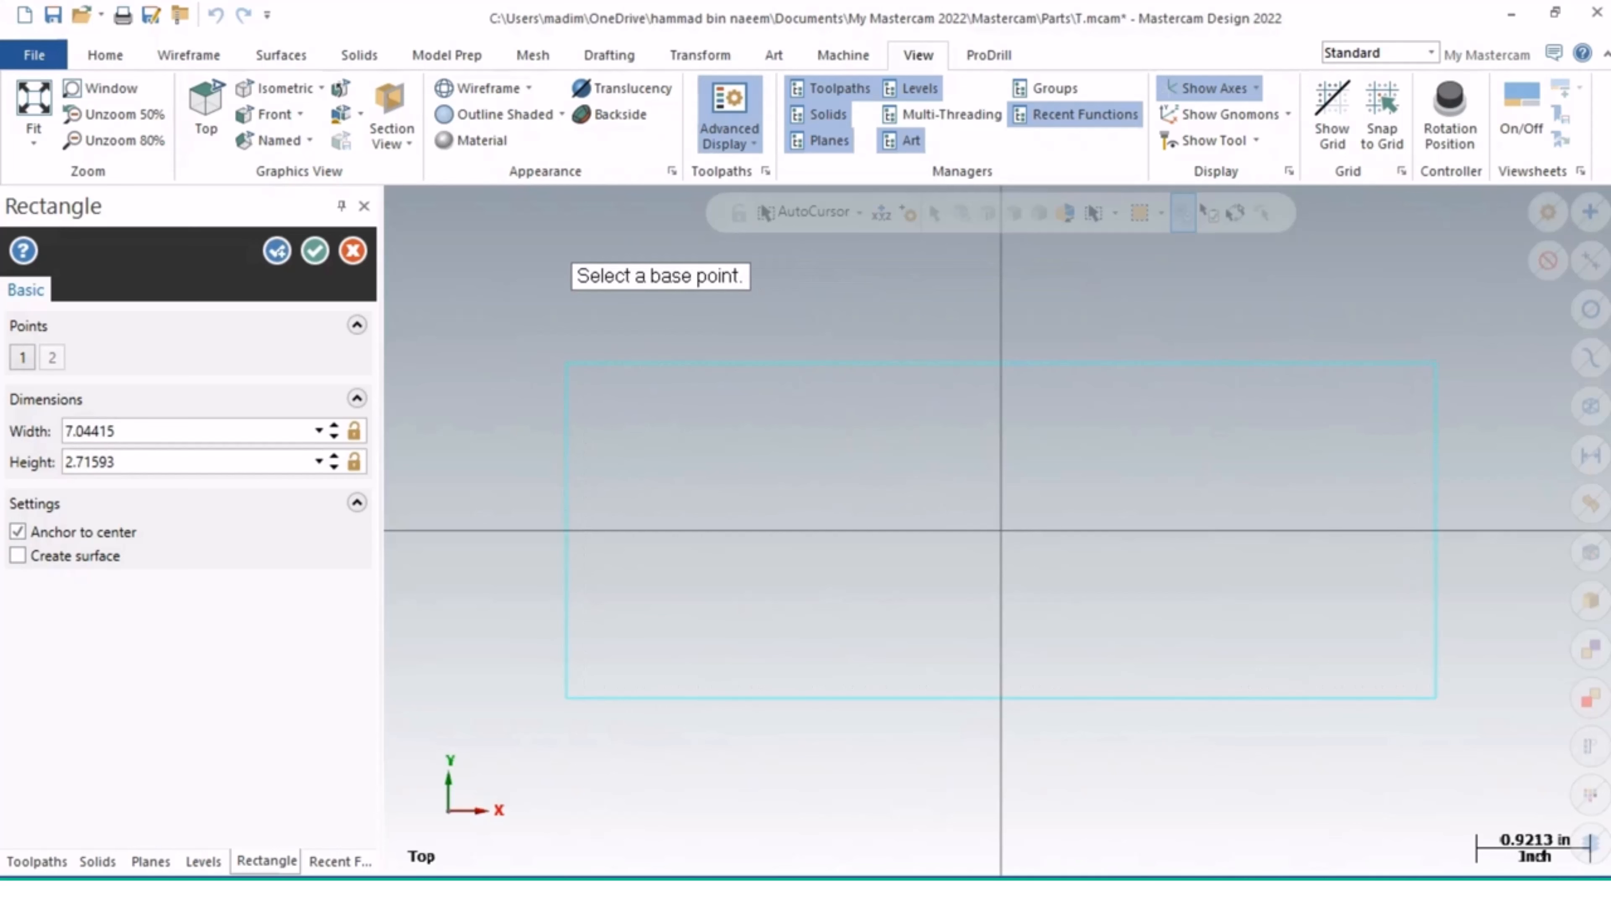
left_click(188, 431)
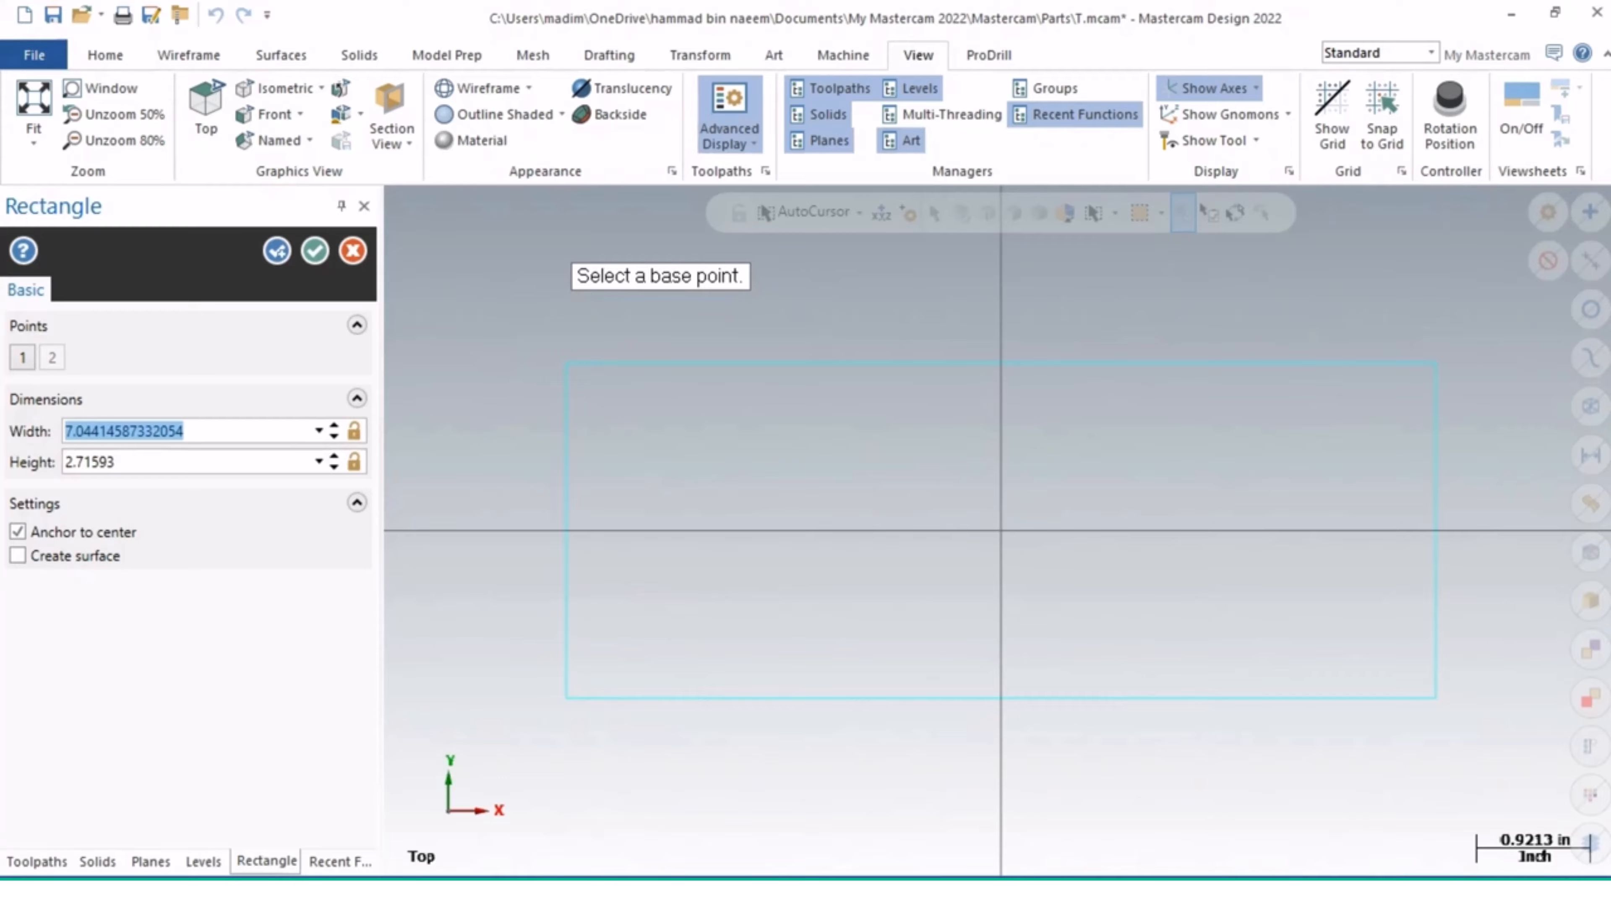
type("25")
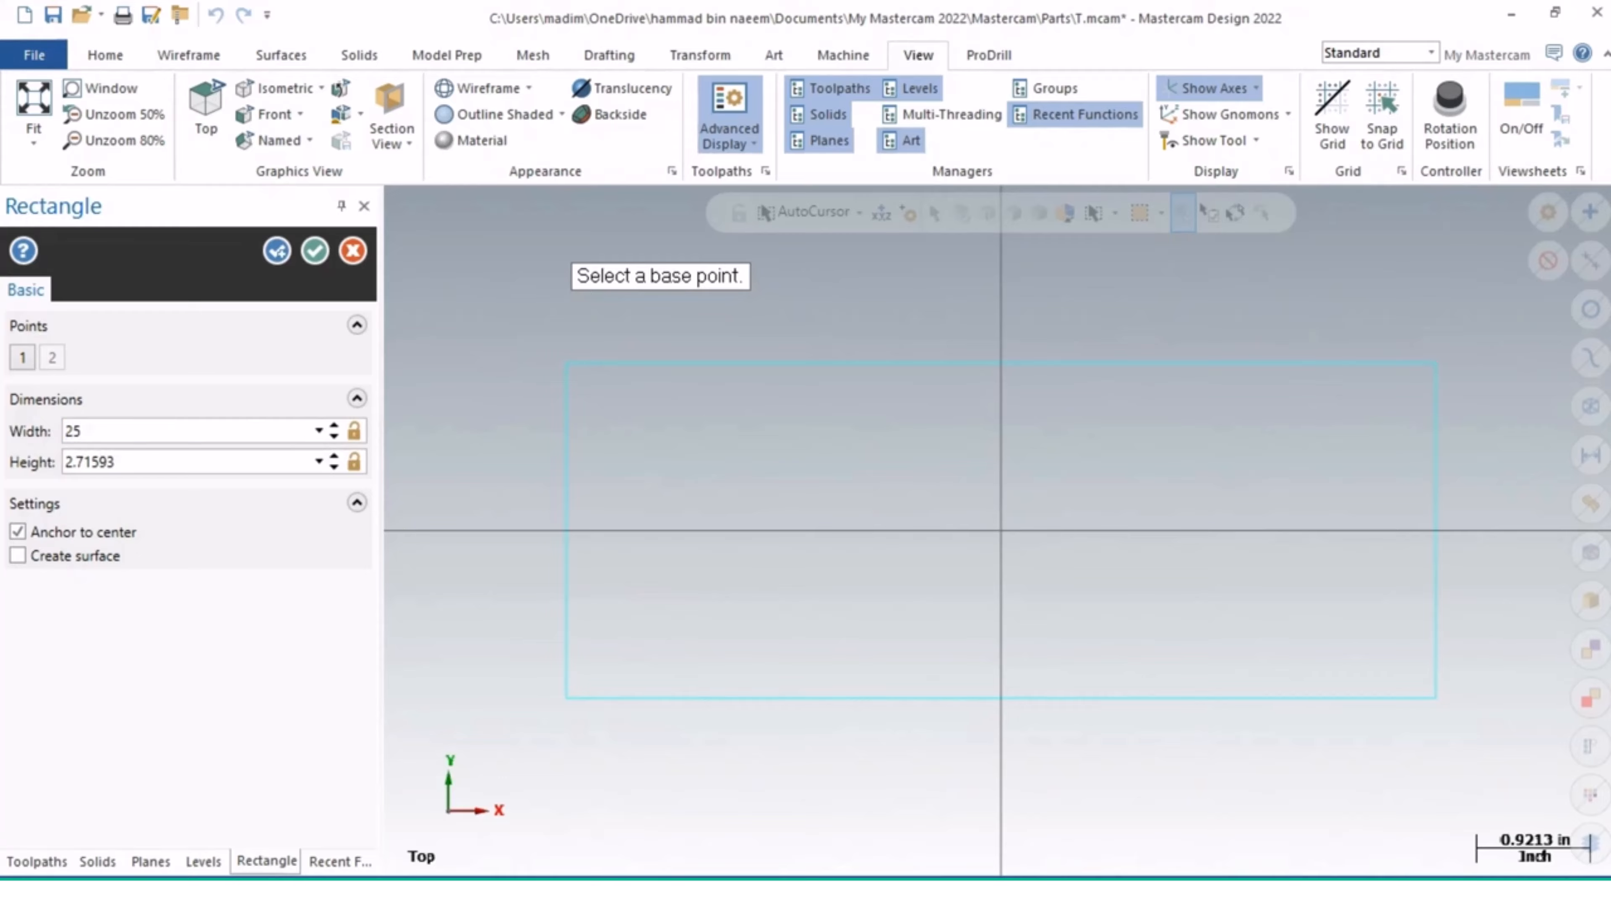
key("Tab")
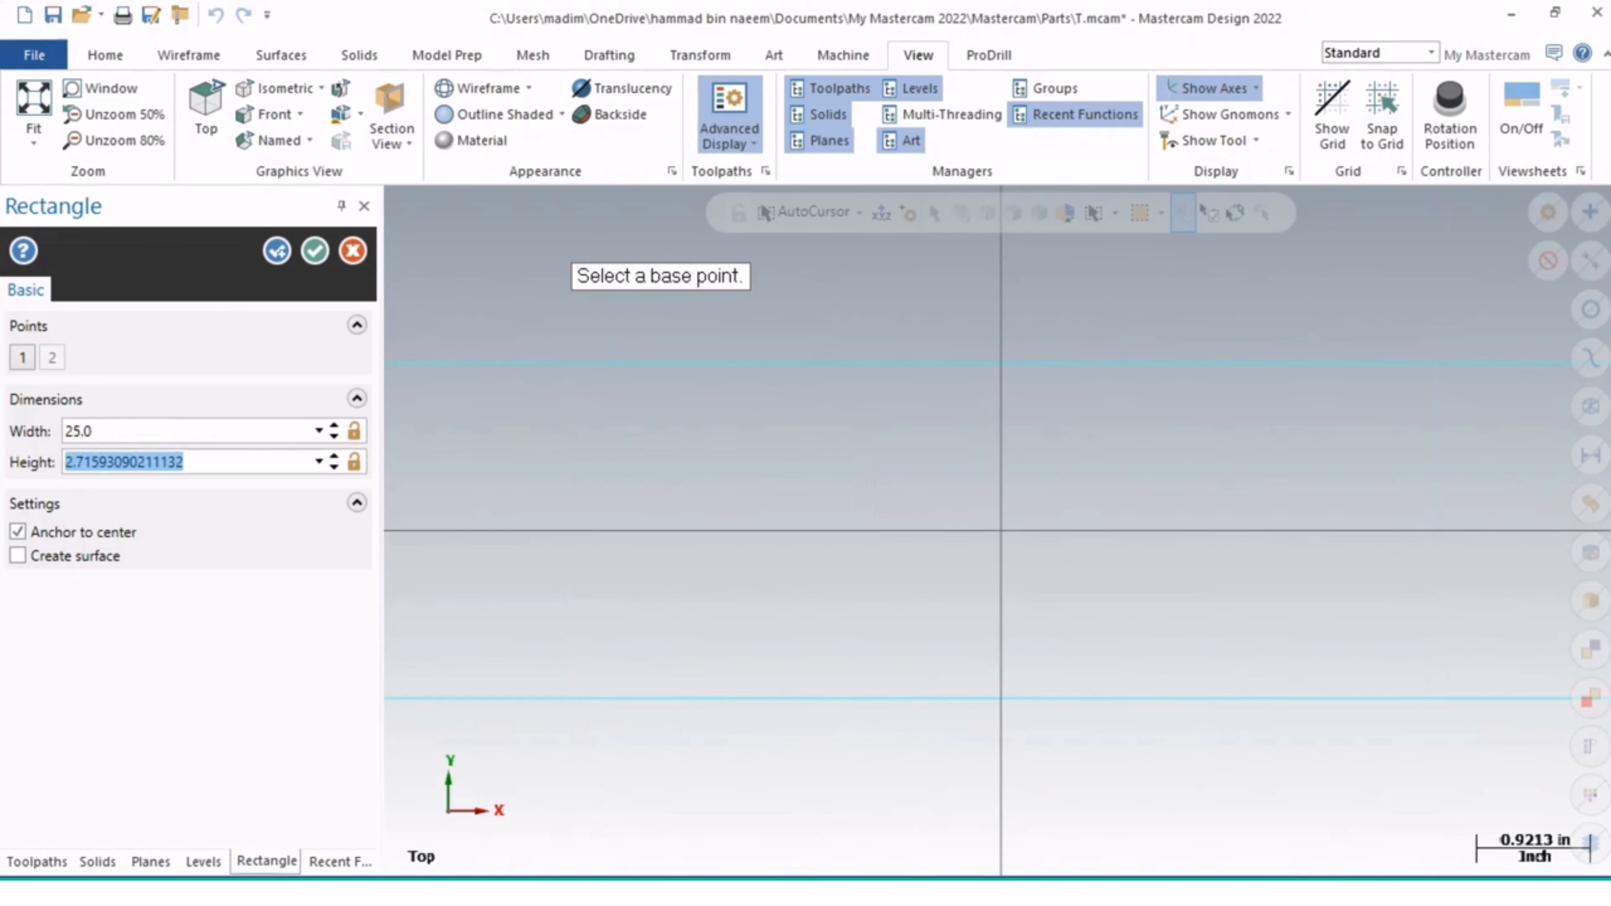
Step: Set the rectangle's width to 50 and height to 15, and finish the rectangle
left_click(78, 430)
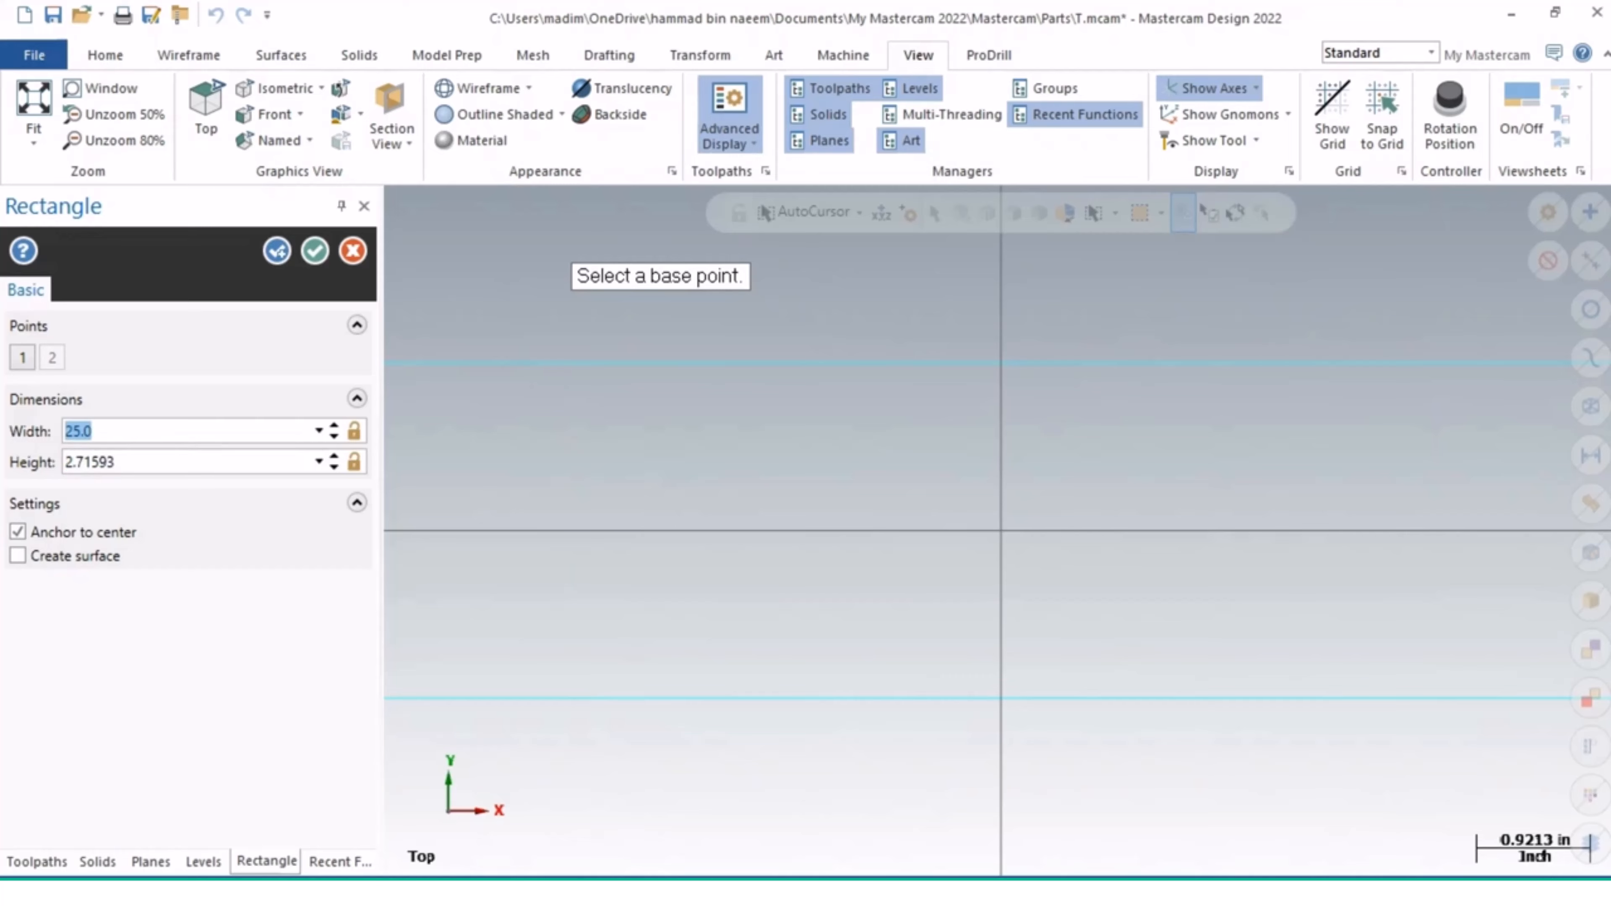
type("50")
key("Tab")
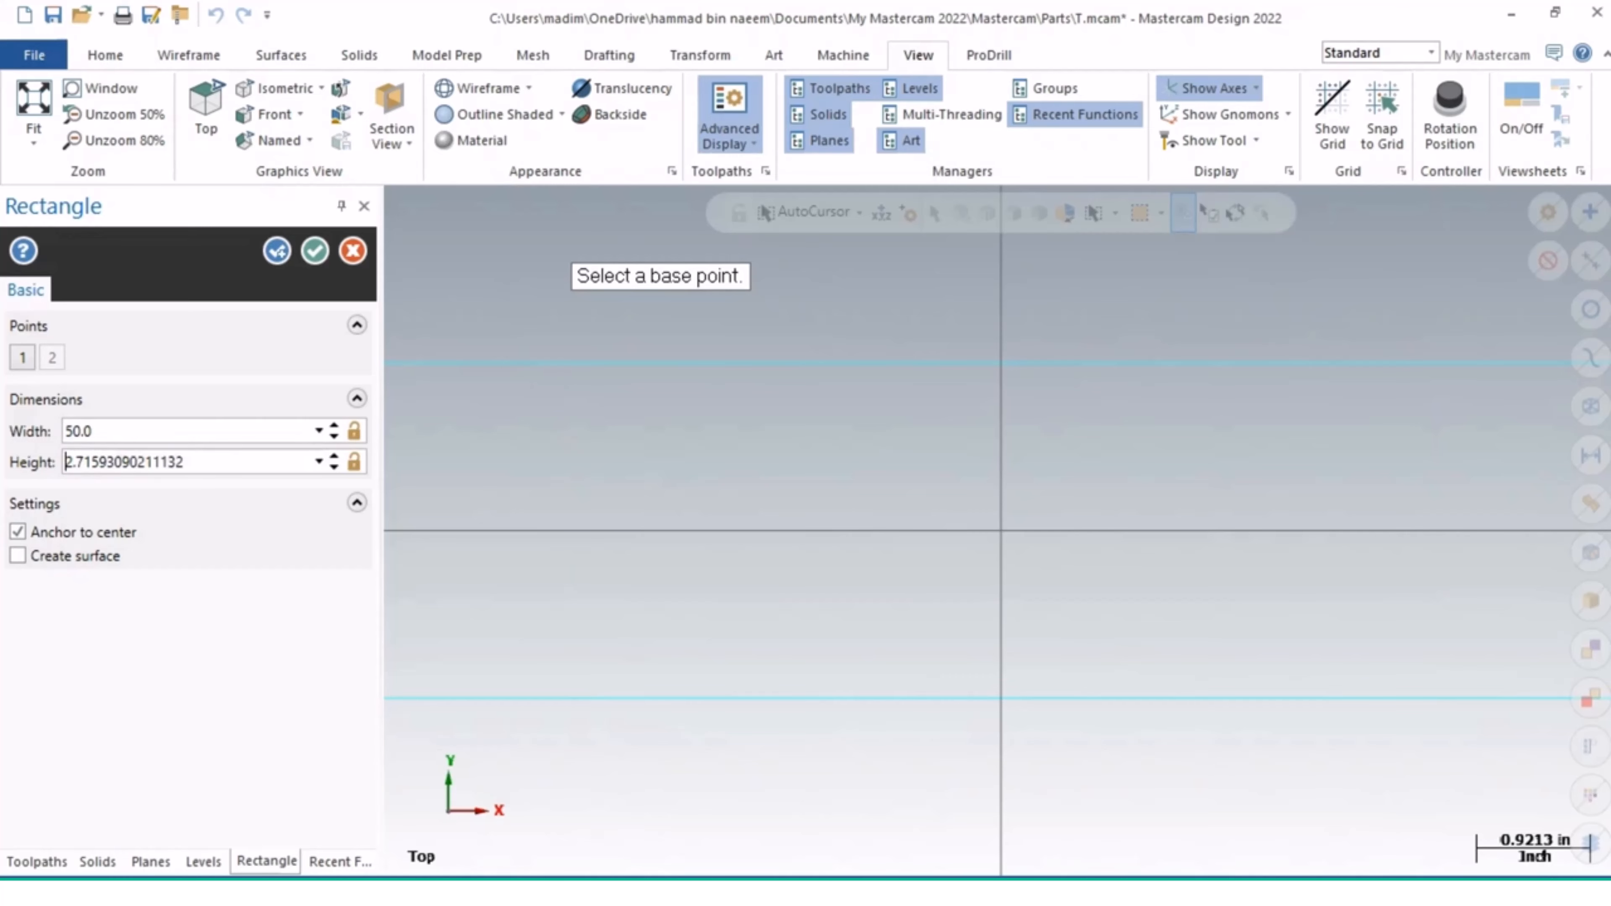
type("1")
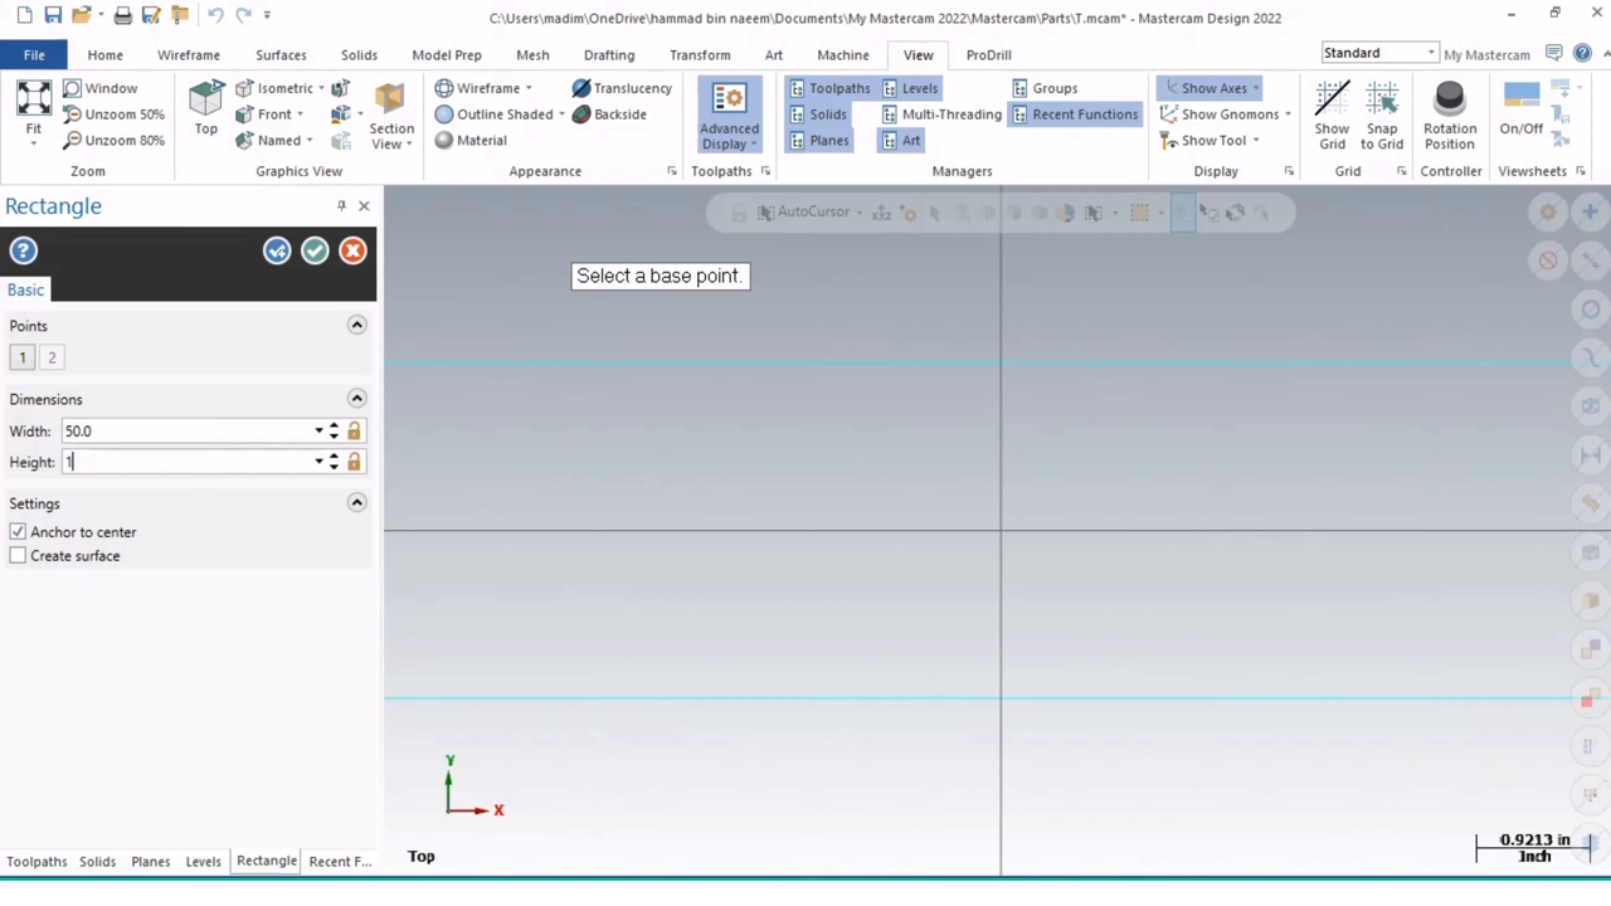
type("5")
key("Return")
scroll(1007, 526, "down", 5)
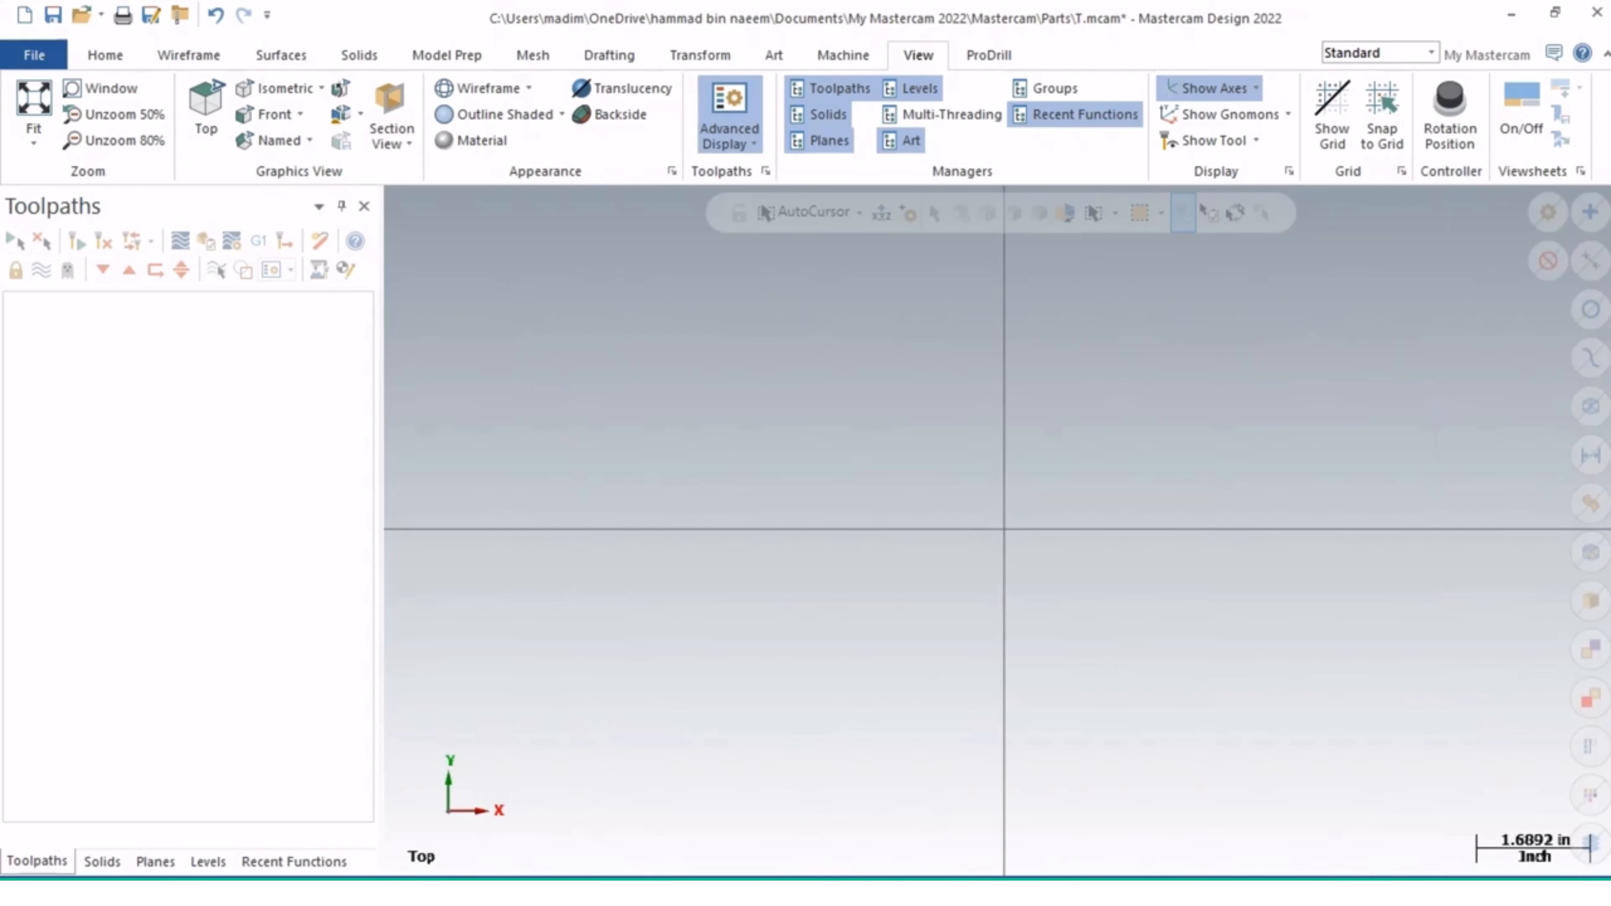
scroll(864, 539, "down", 10)
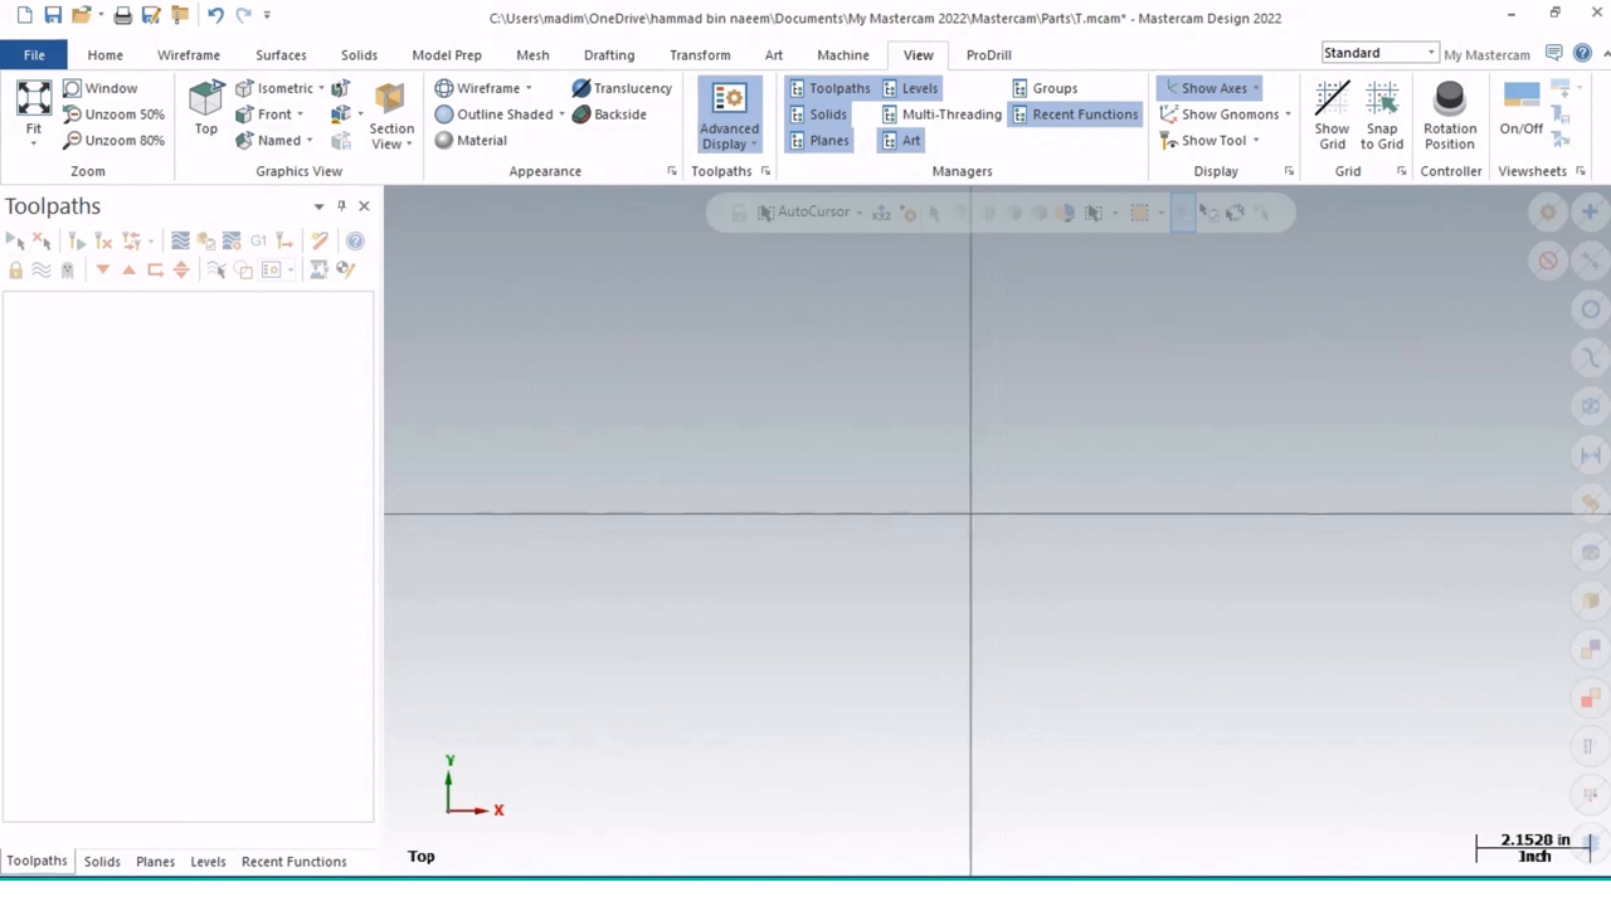
scroll(861, 550, "down", 3)
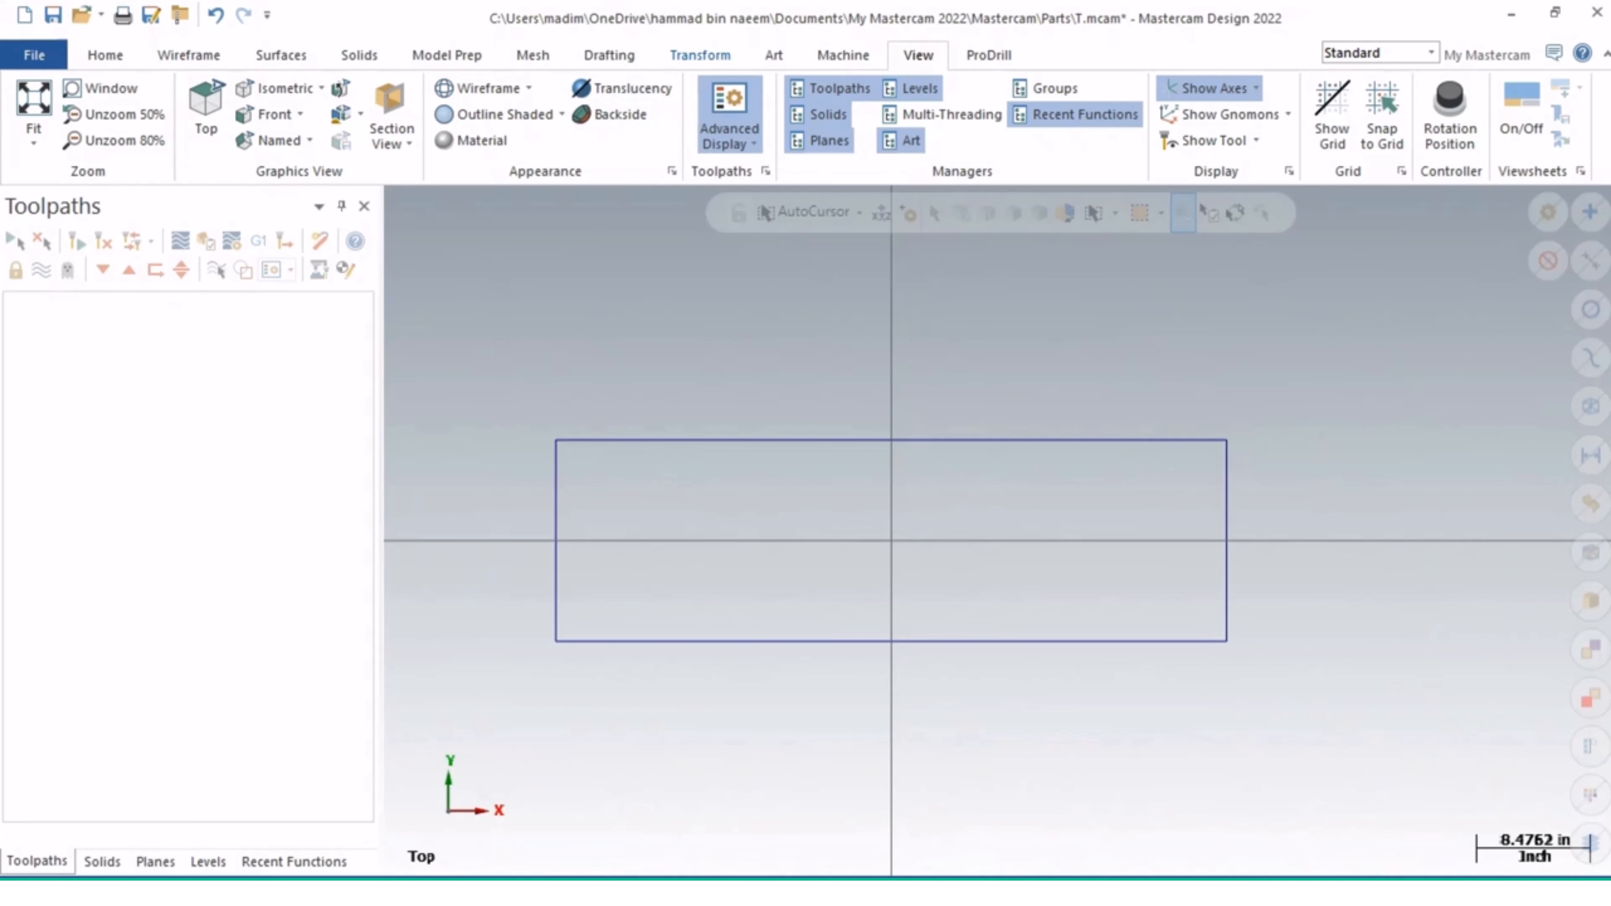
Step: Add smart dimensions for the rectangle's width above its upper edge and for its height beside its right edge
left_click(701, 54)
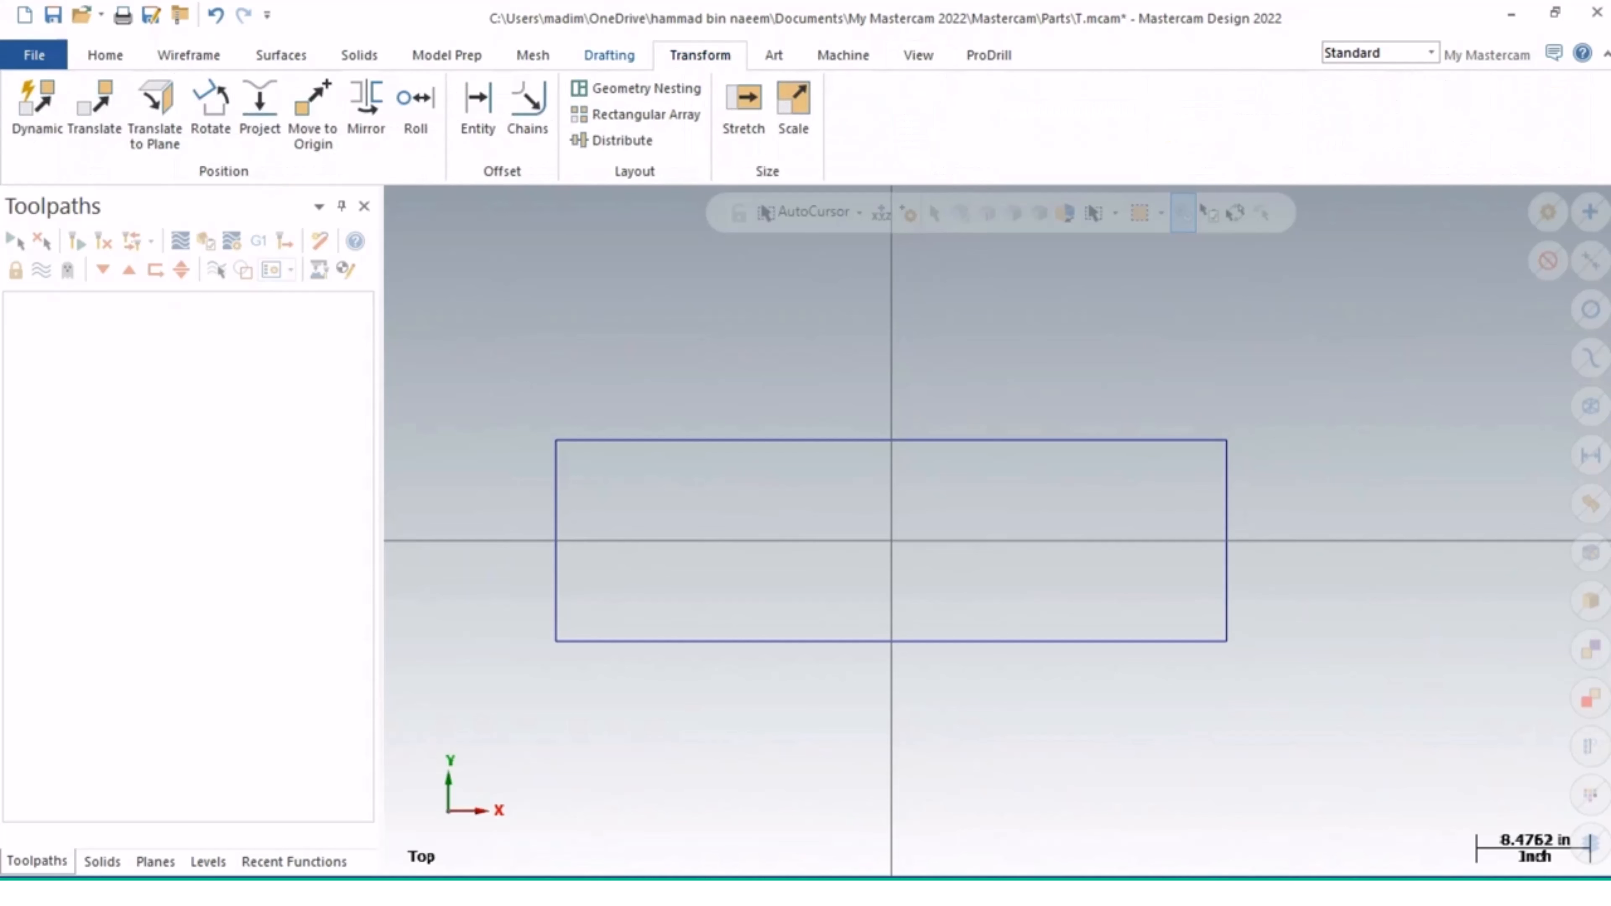
left_click(609, 55)
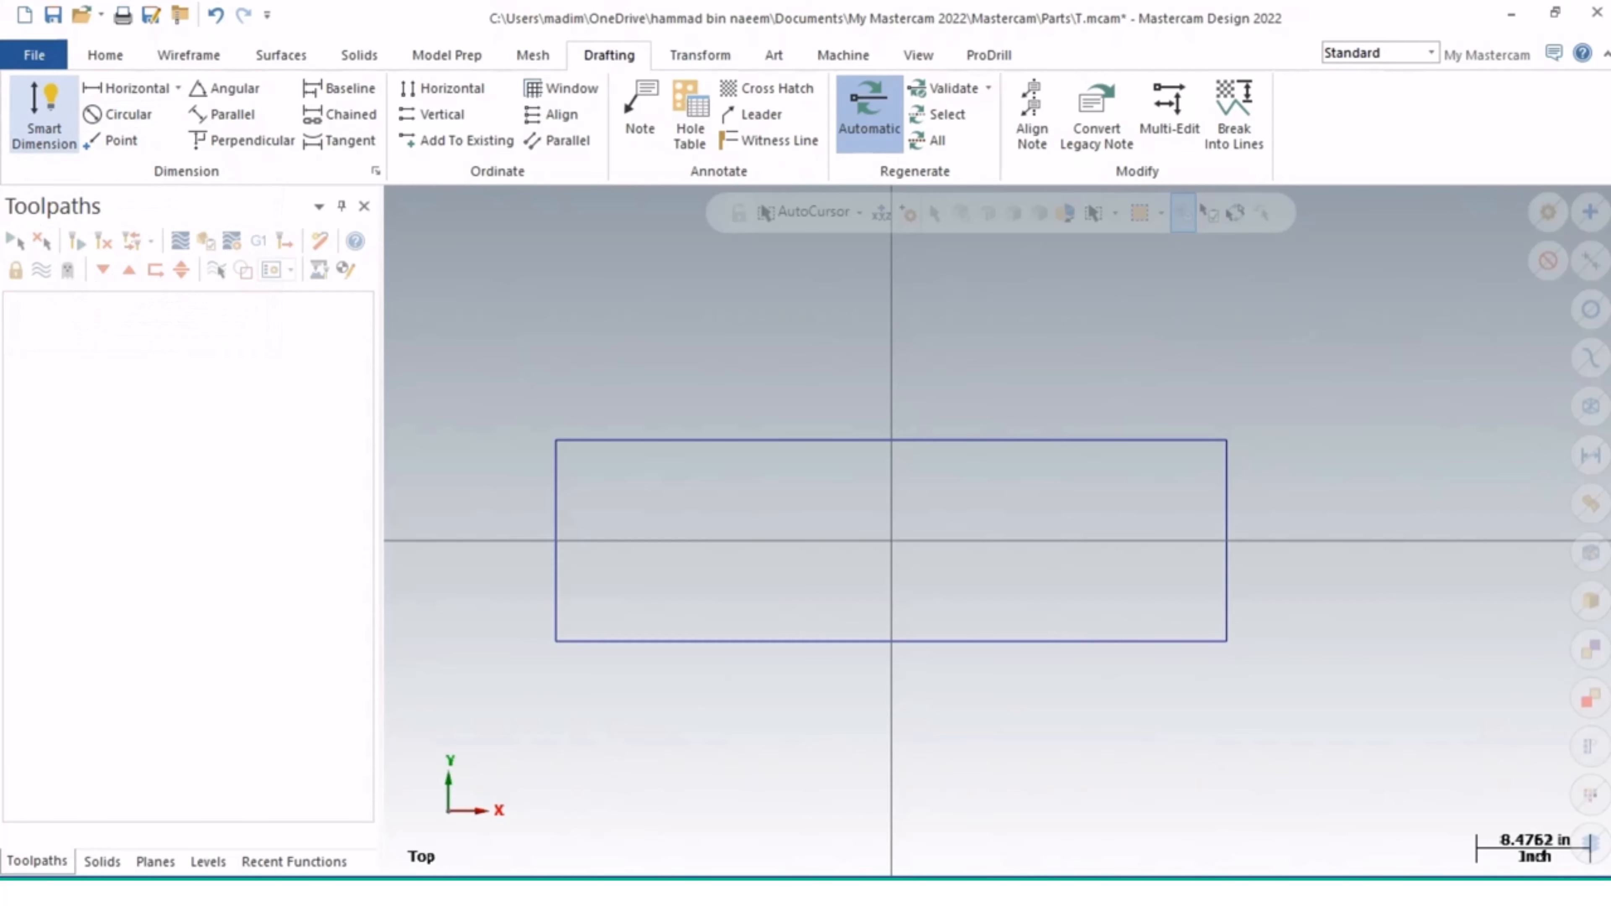
left_click(44, 114)
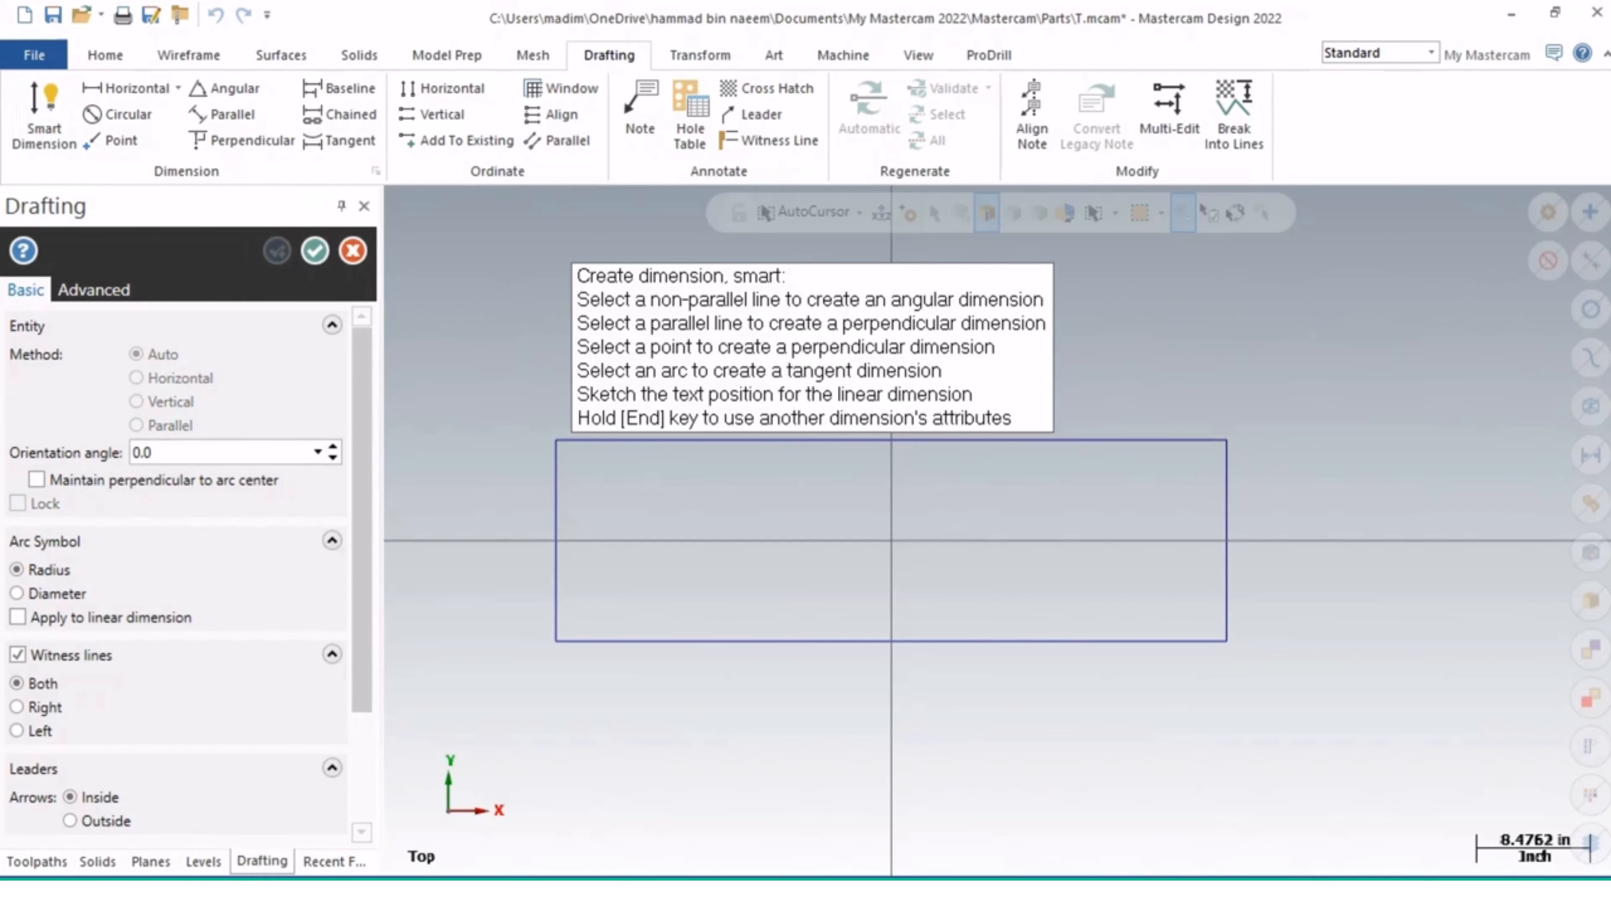
left_click(824, 440)
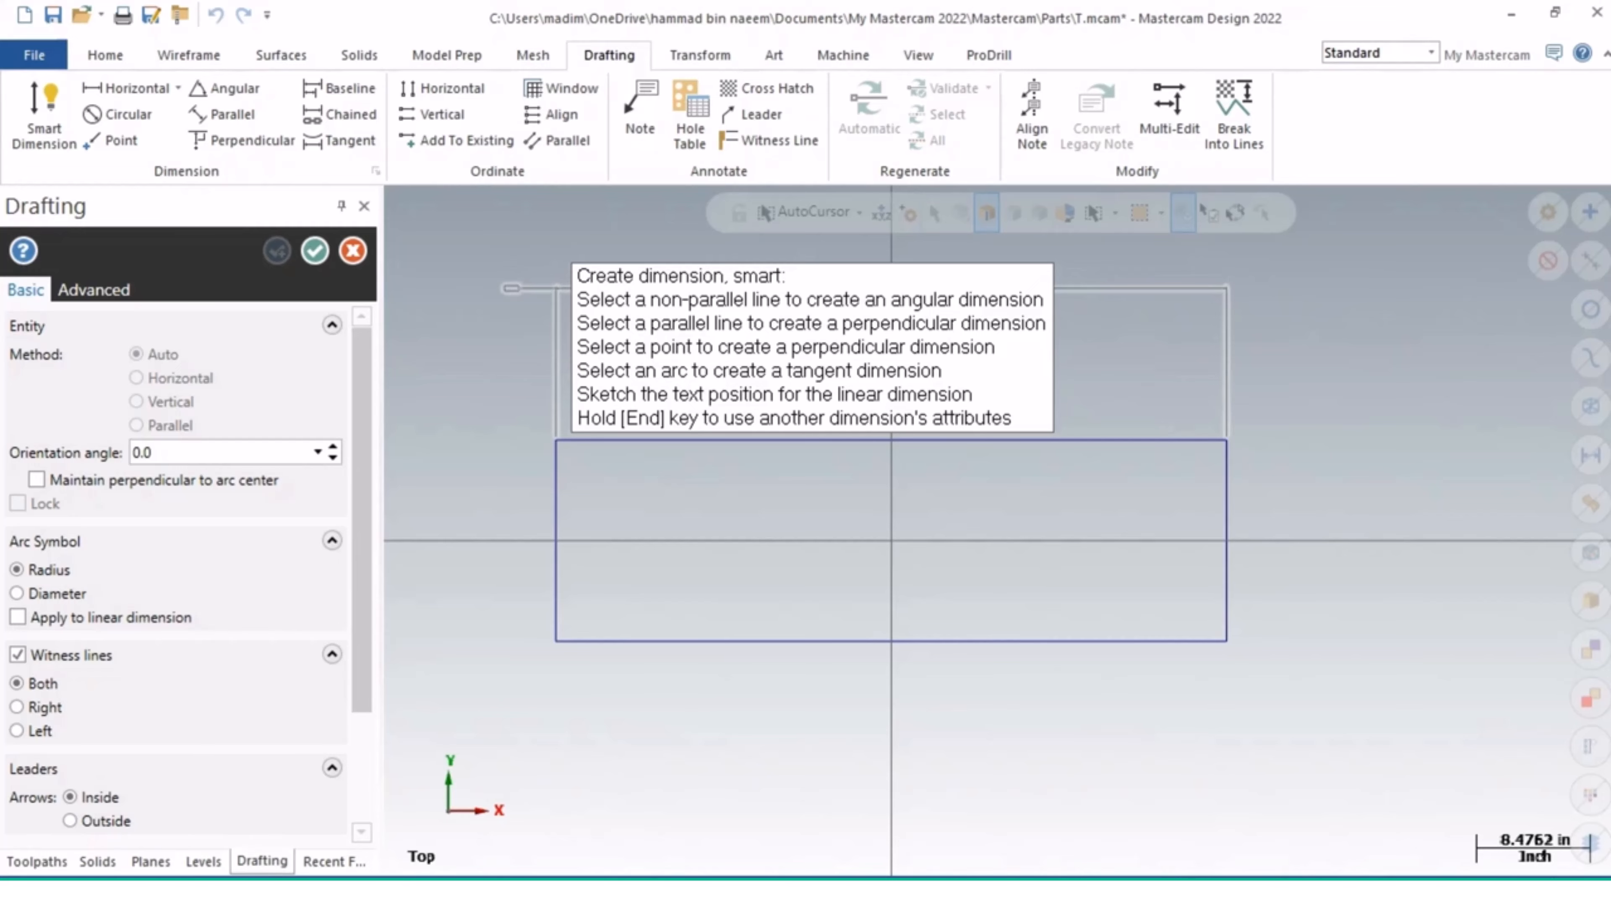
left_click(1097, 328)
left_click(1226, 540)
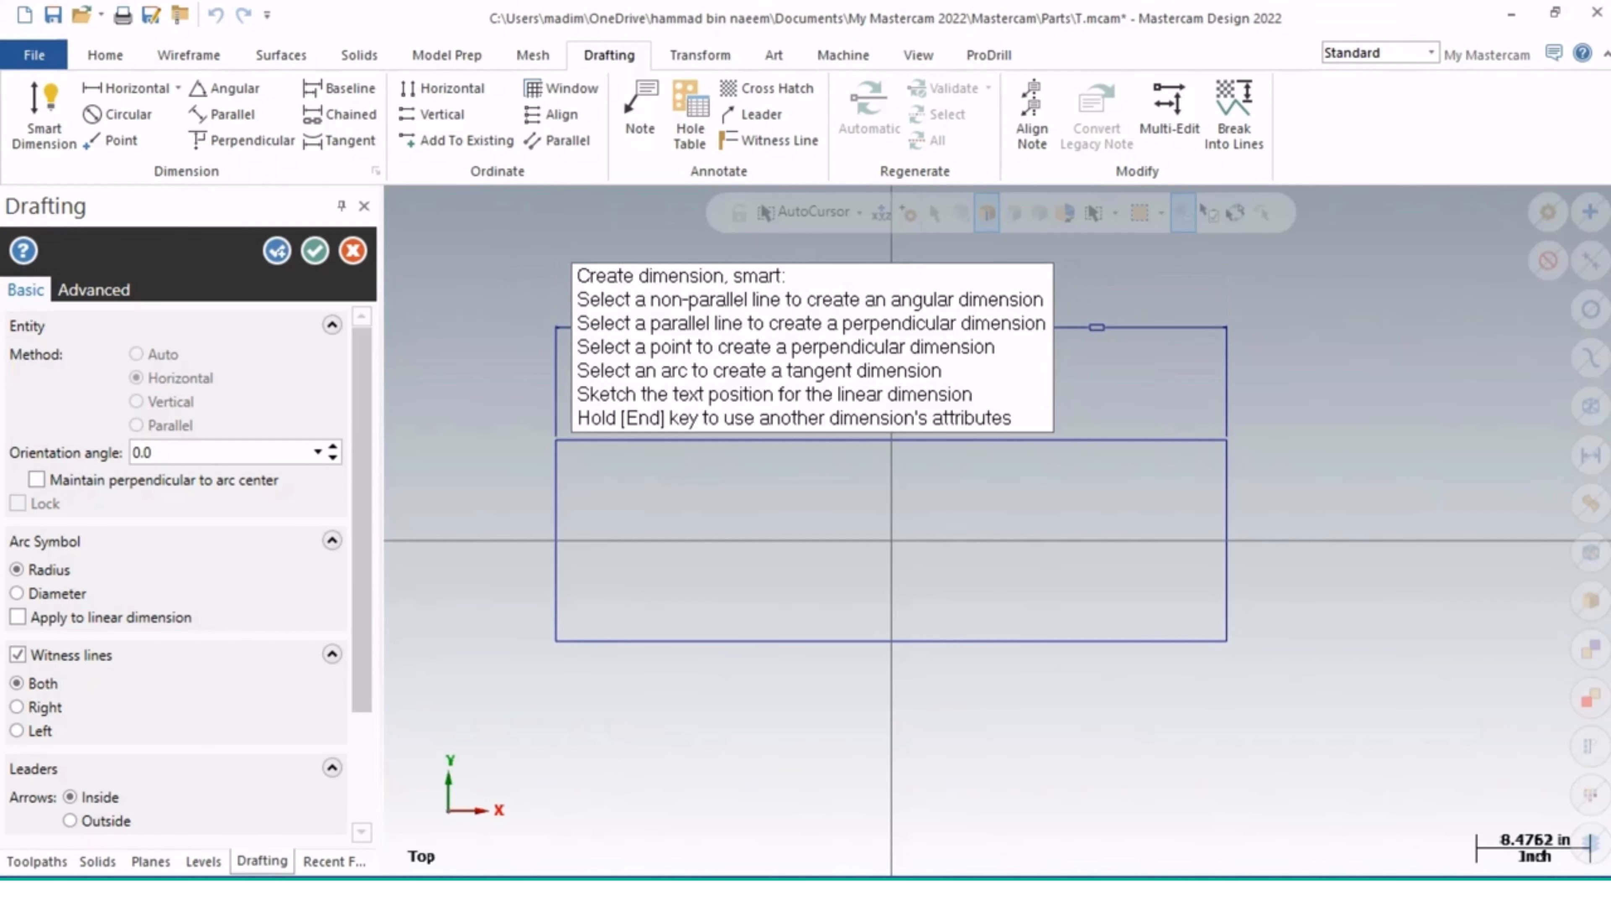
left_click(1296, 541)
Step: Examine the text of the rectangle's height and width dimensions up close, and finish dimensioning
scroll(1300, 564, "up", 6)
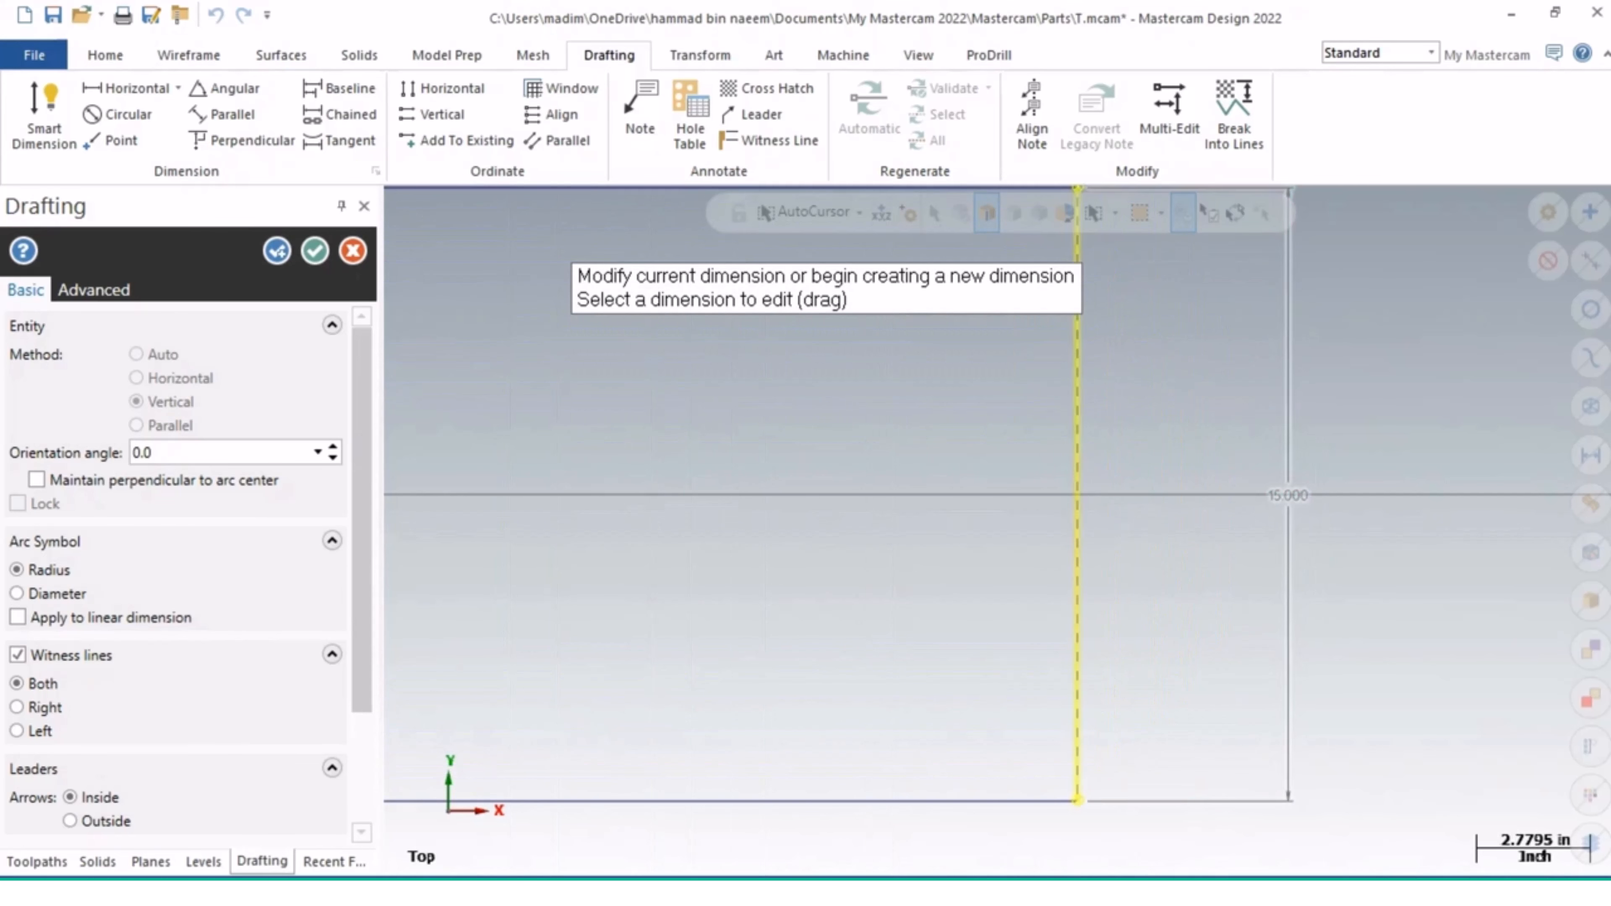
scroll(1279, 504, "up", 4)
scroll(1265, 511, "down", 5)
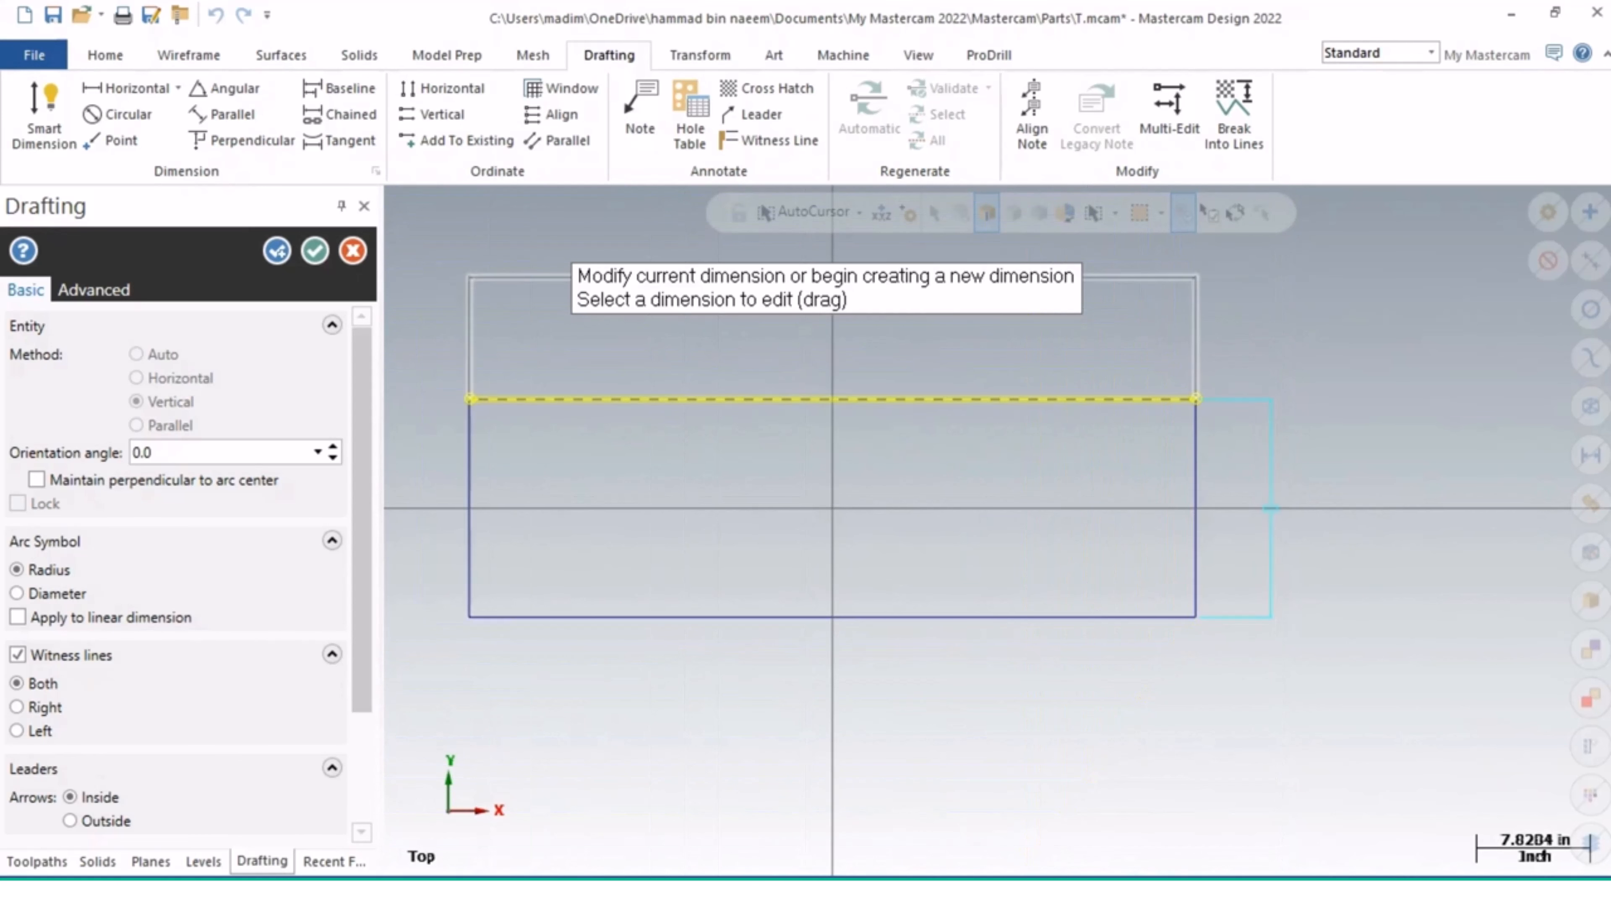
key("Escape")
left_click(1054, 277)
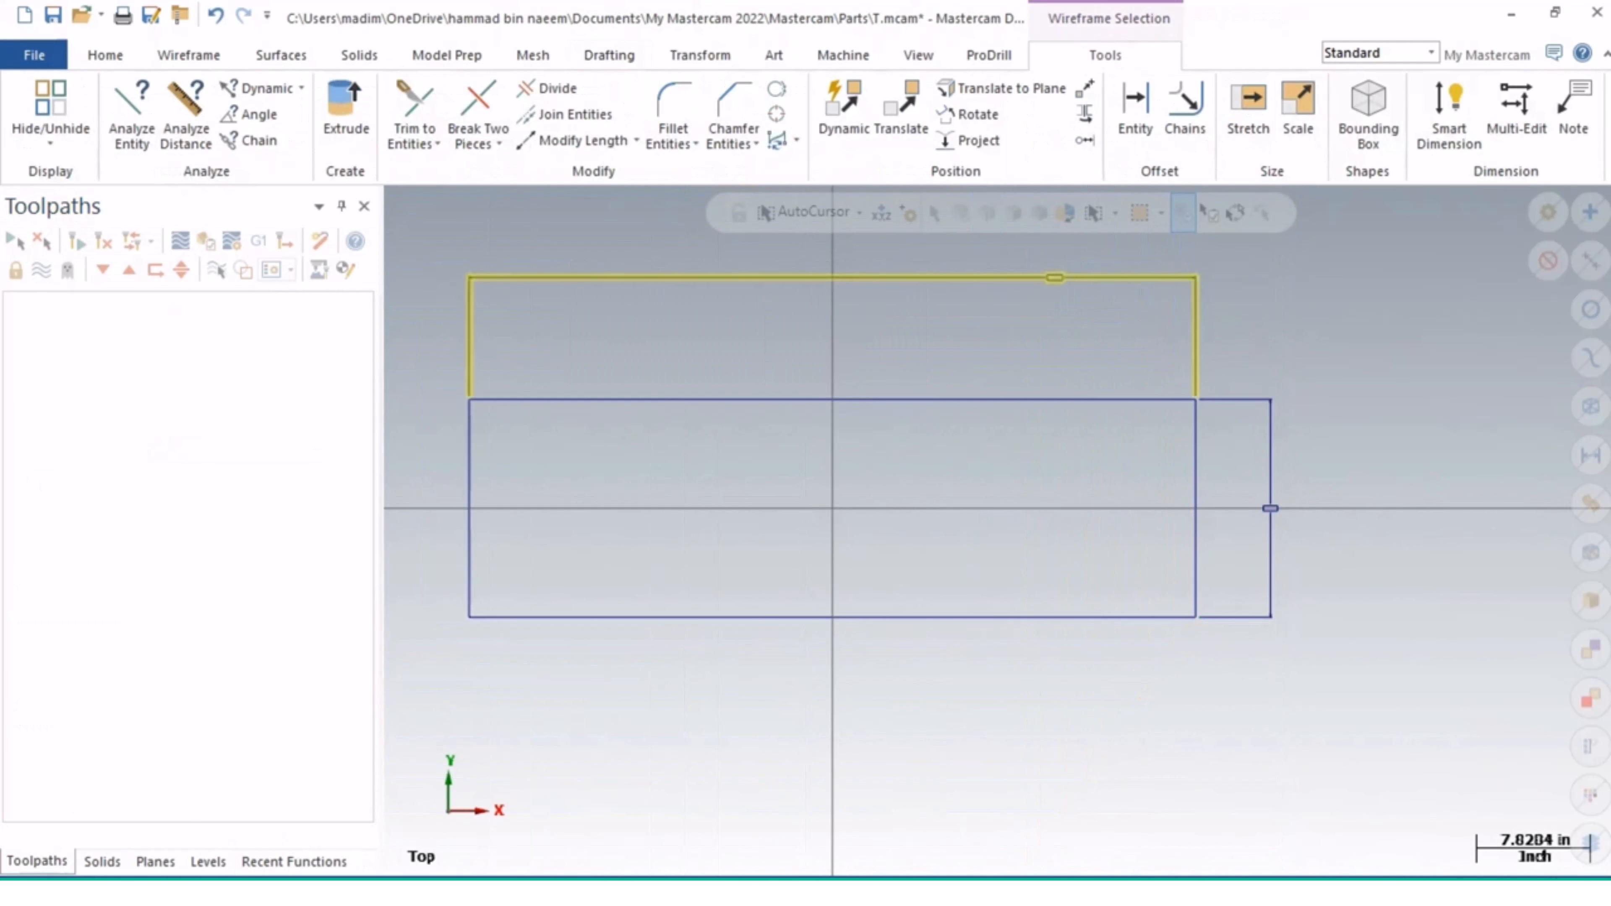
scroll(1055, 278, "up", 6)
key("Escape")
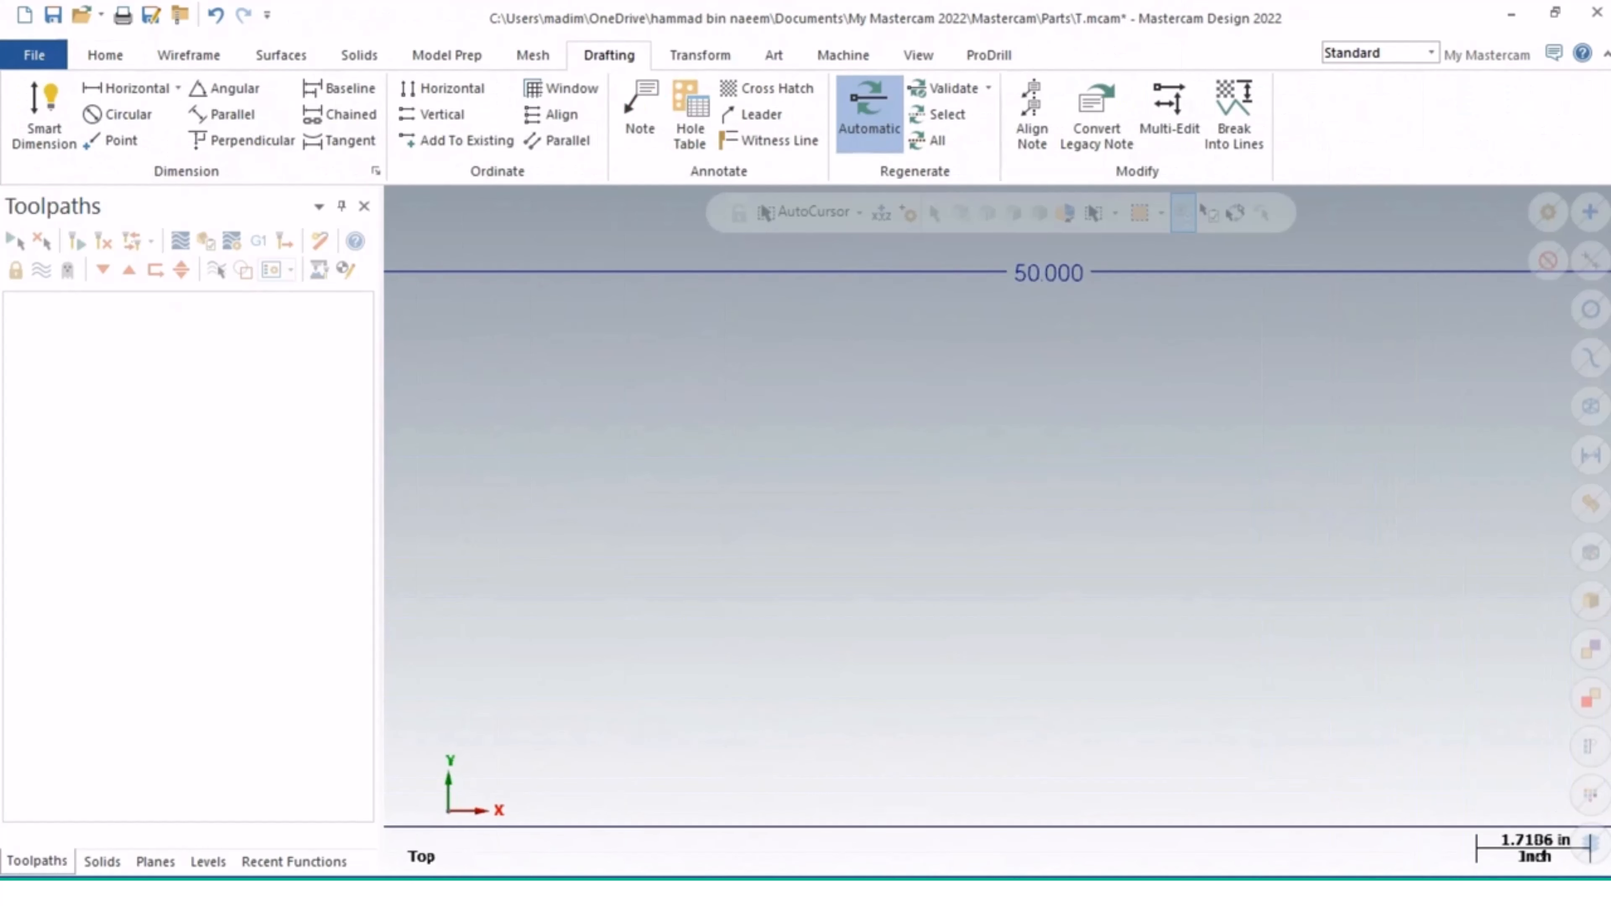
scroll(996, 532, "down", 4)
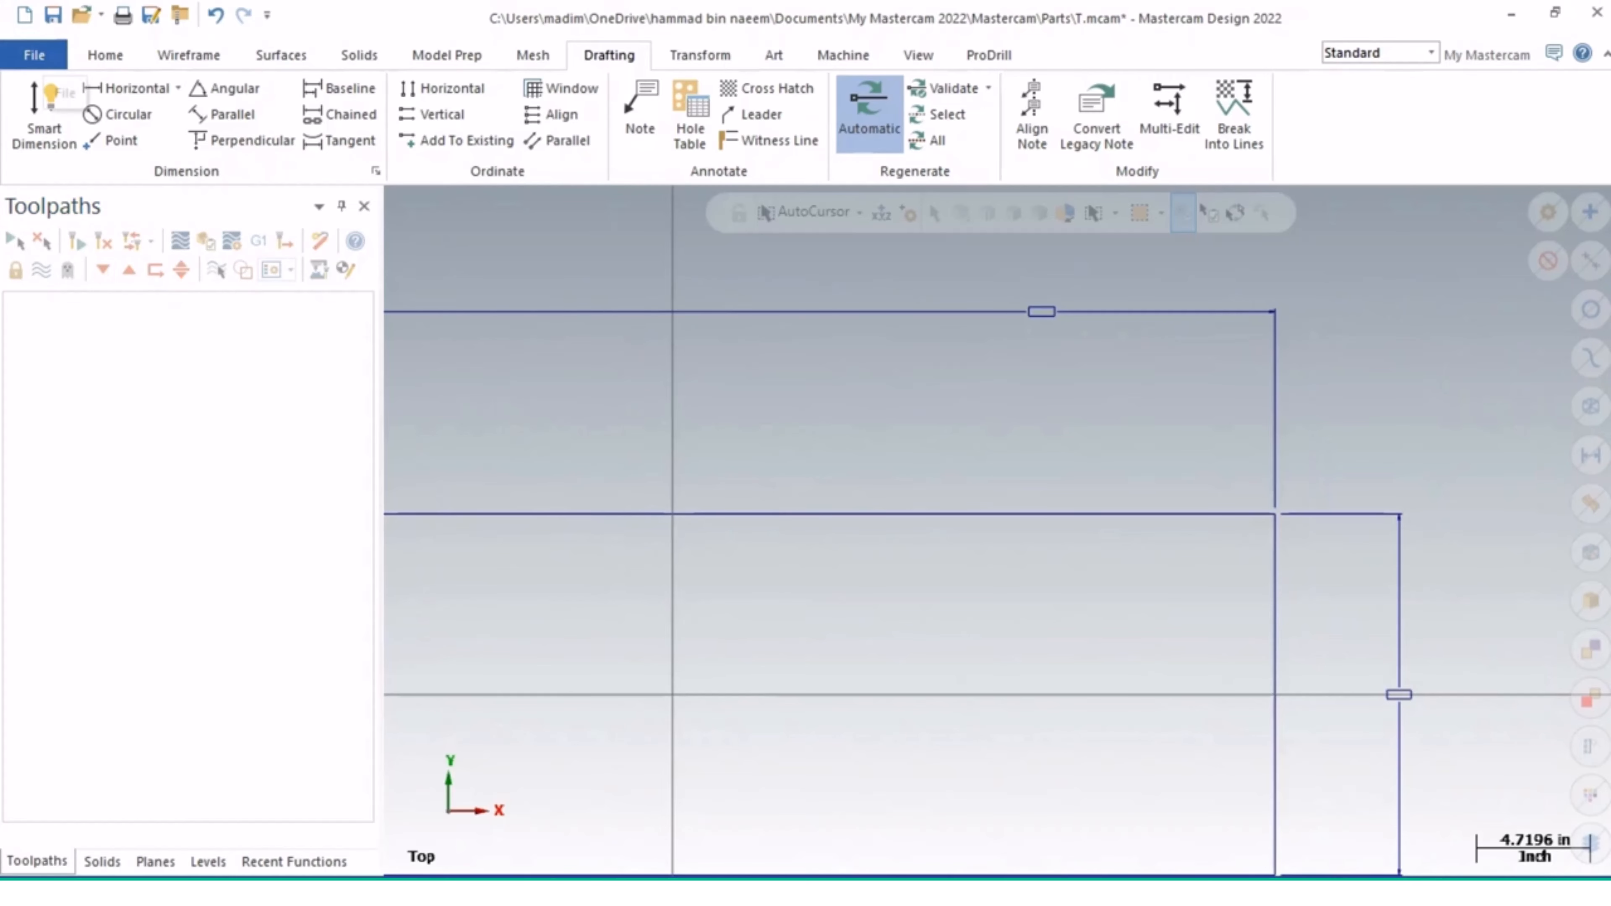
Step: Open the system configuration and set the units for analyze measurements to Millimeters
left_click(34, 55)
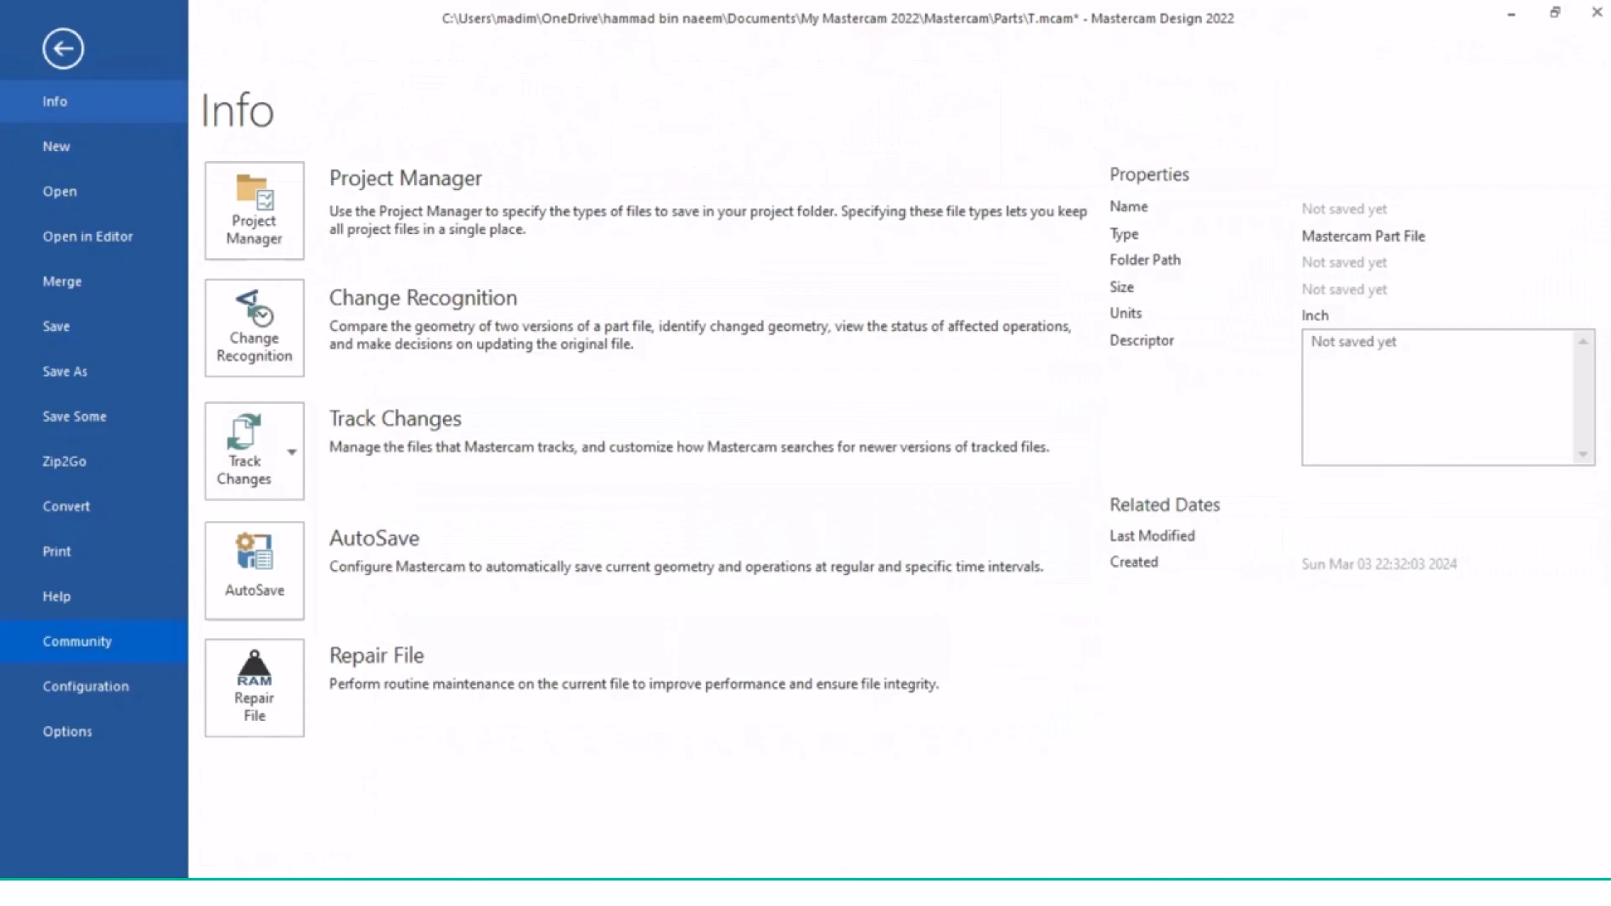
left_click(85, 686)
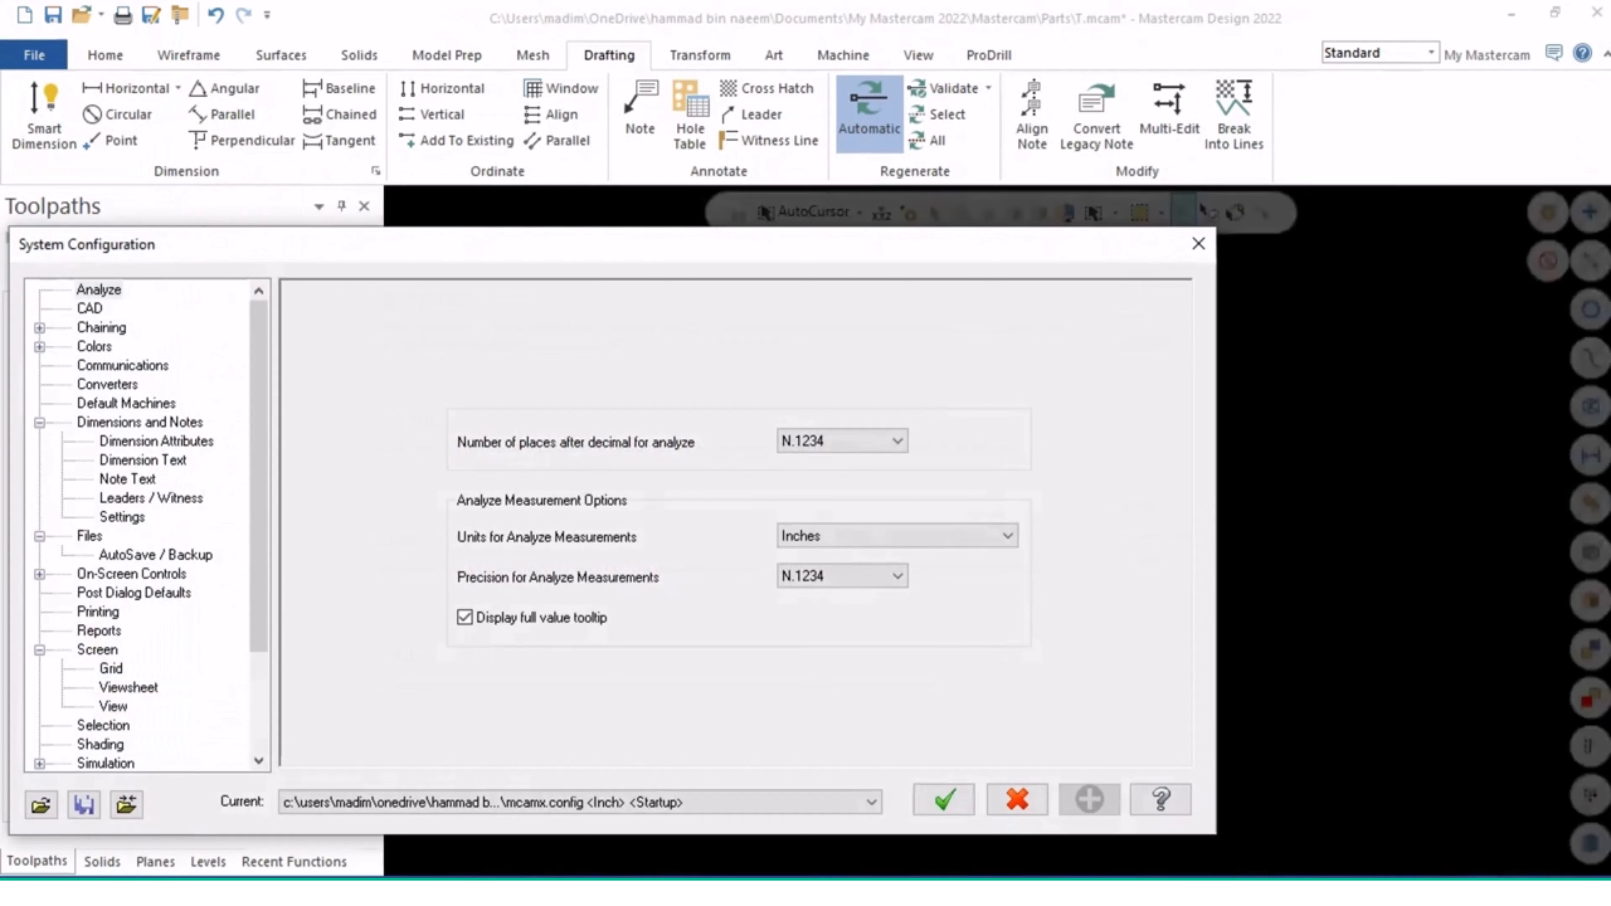
left_click_drag(546, 252, 658, 108)
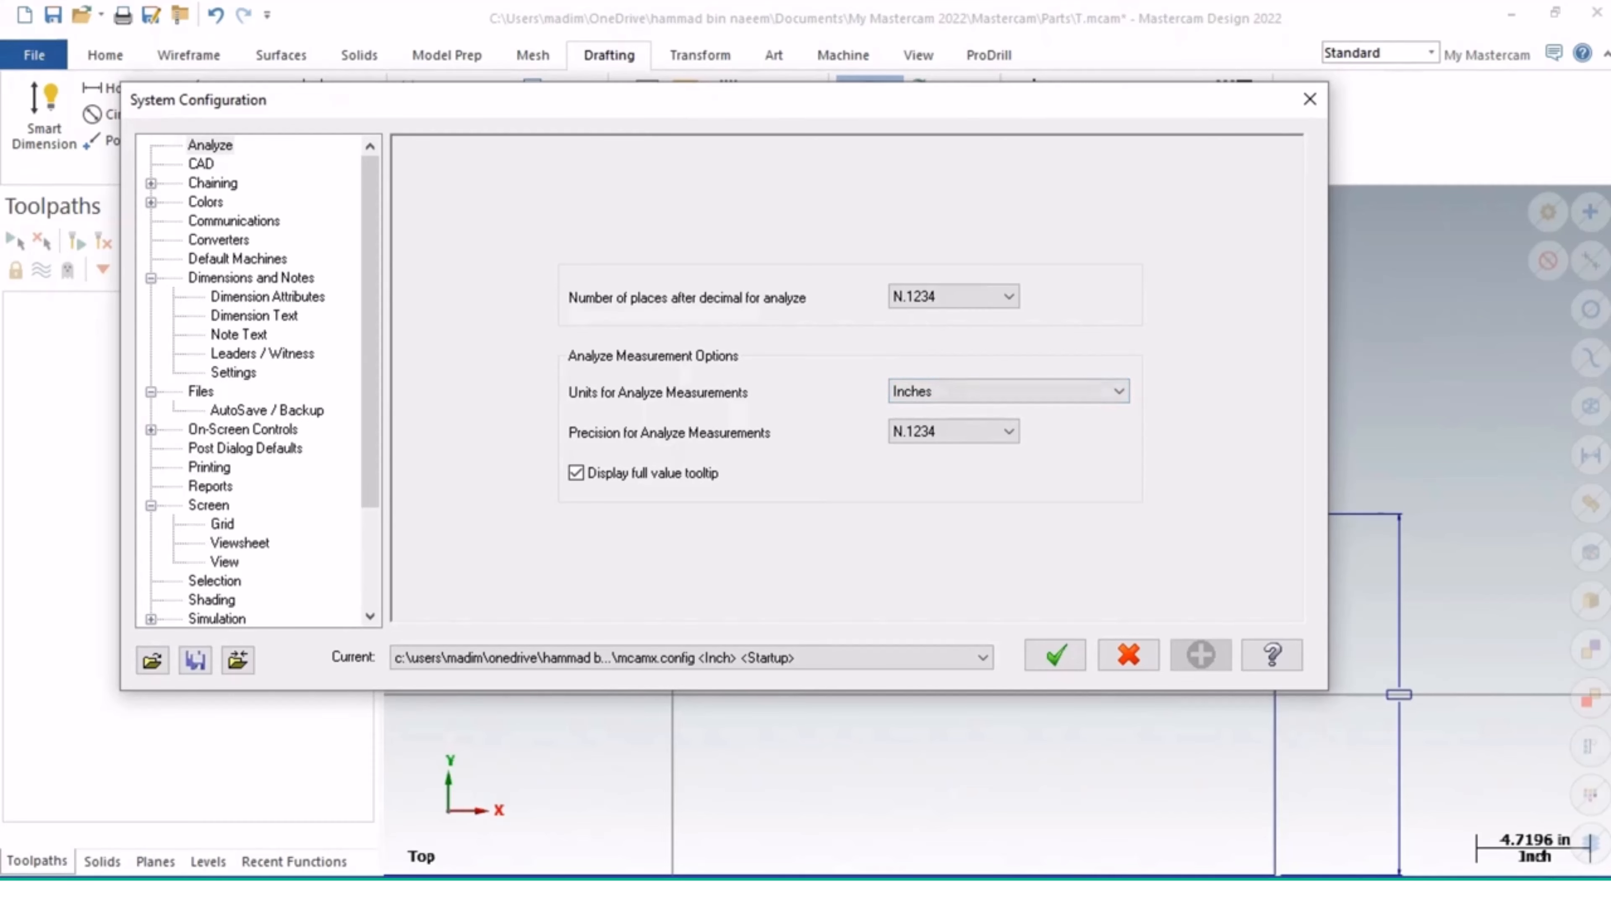
left_click(1008, 391)
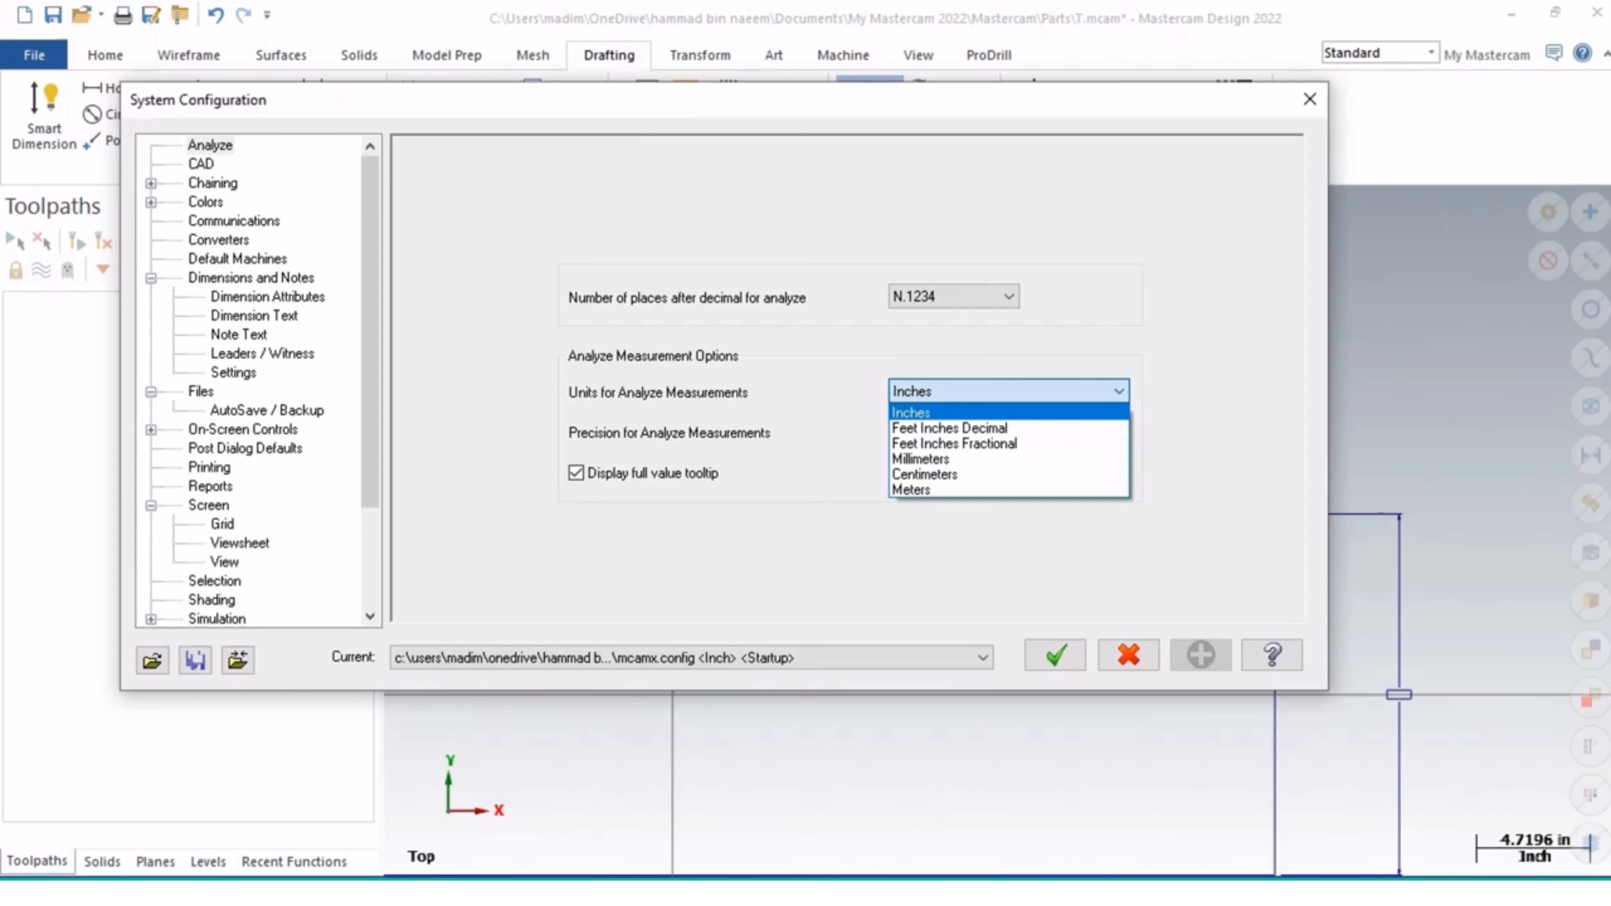
left_click(920, 458)
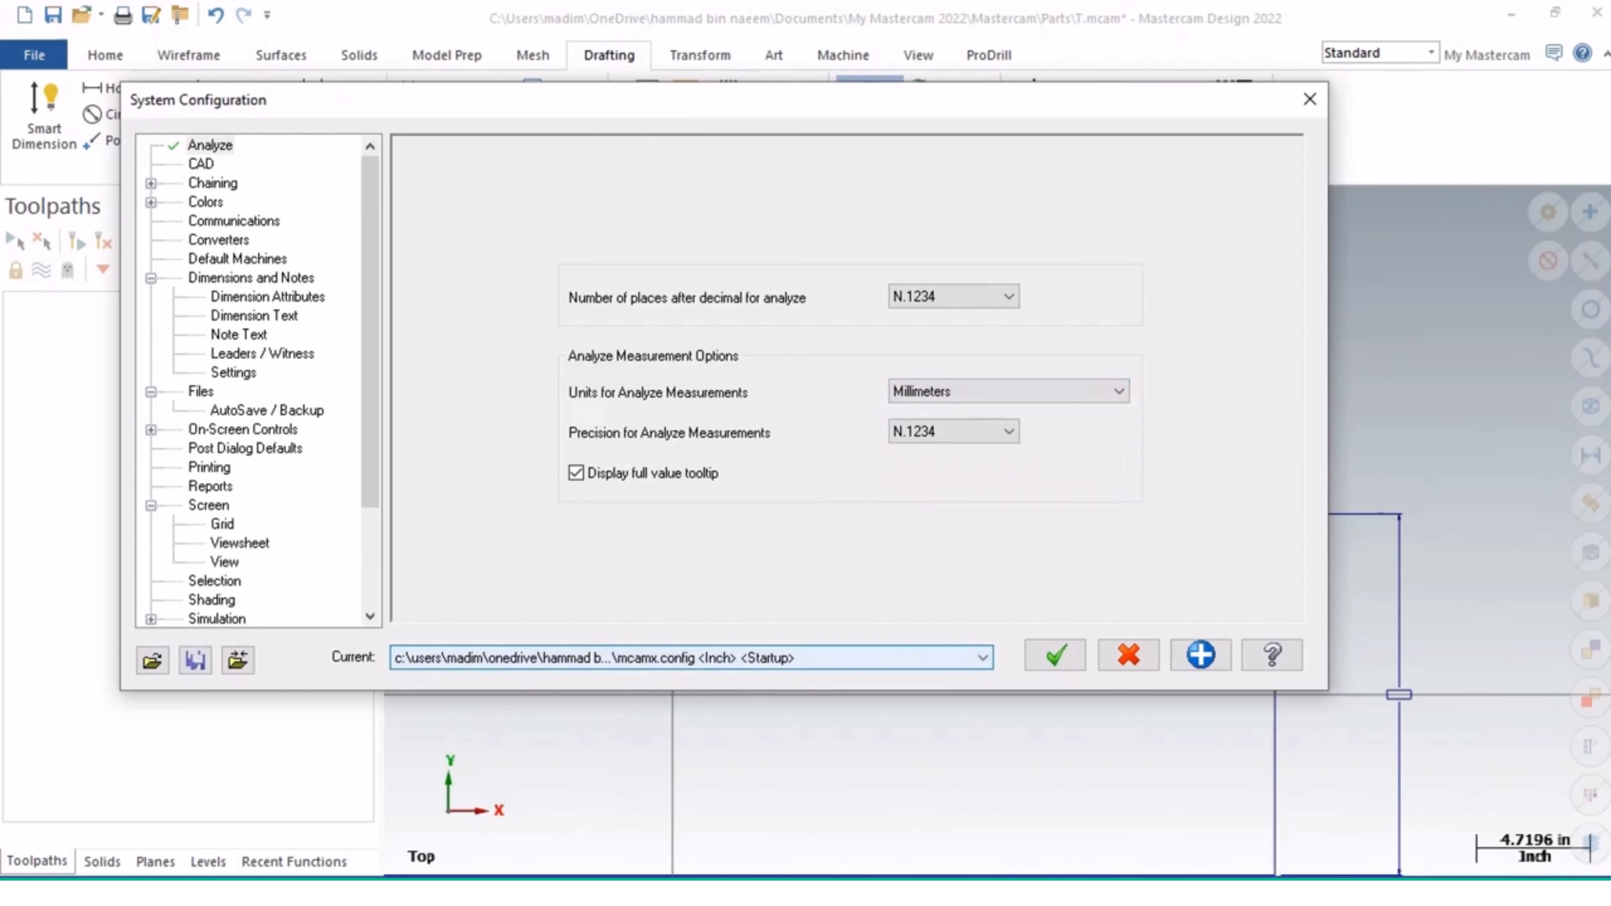
Step: Load the metric configuration mcamxm.config and scale the current part to metric, accepting deletion of the associated drafting entity
left_click(691, 657)
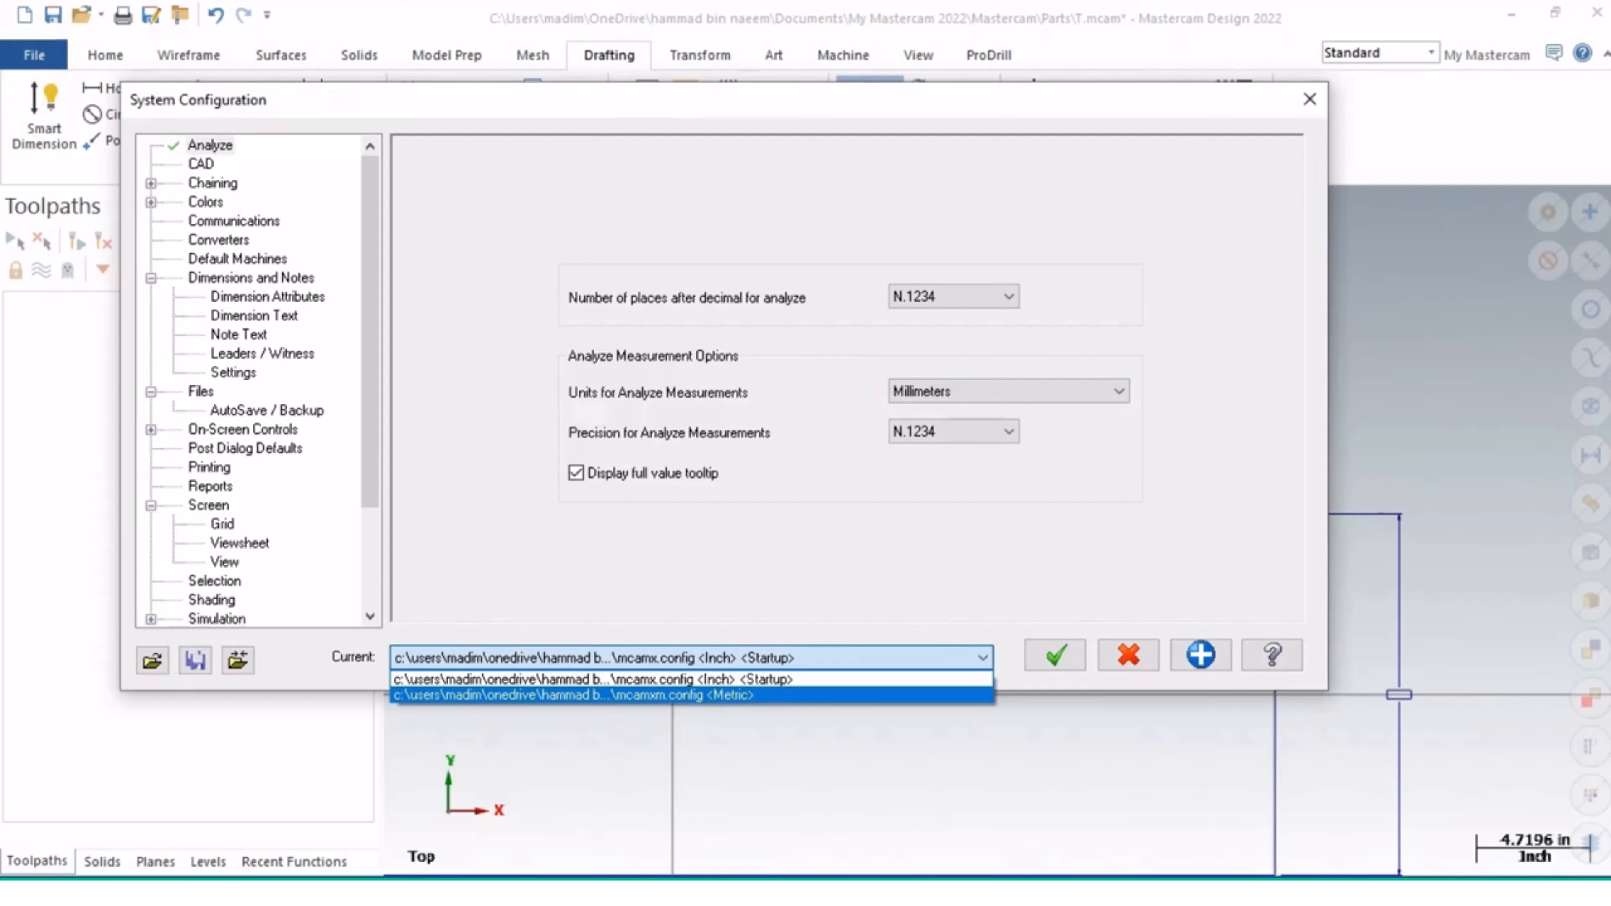
key("Return")
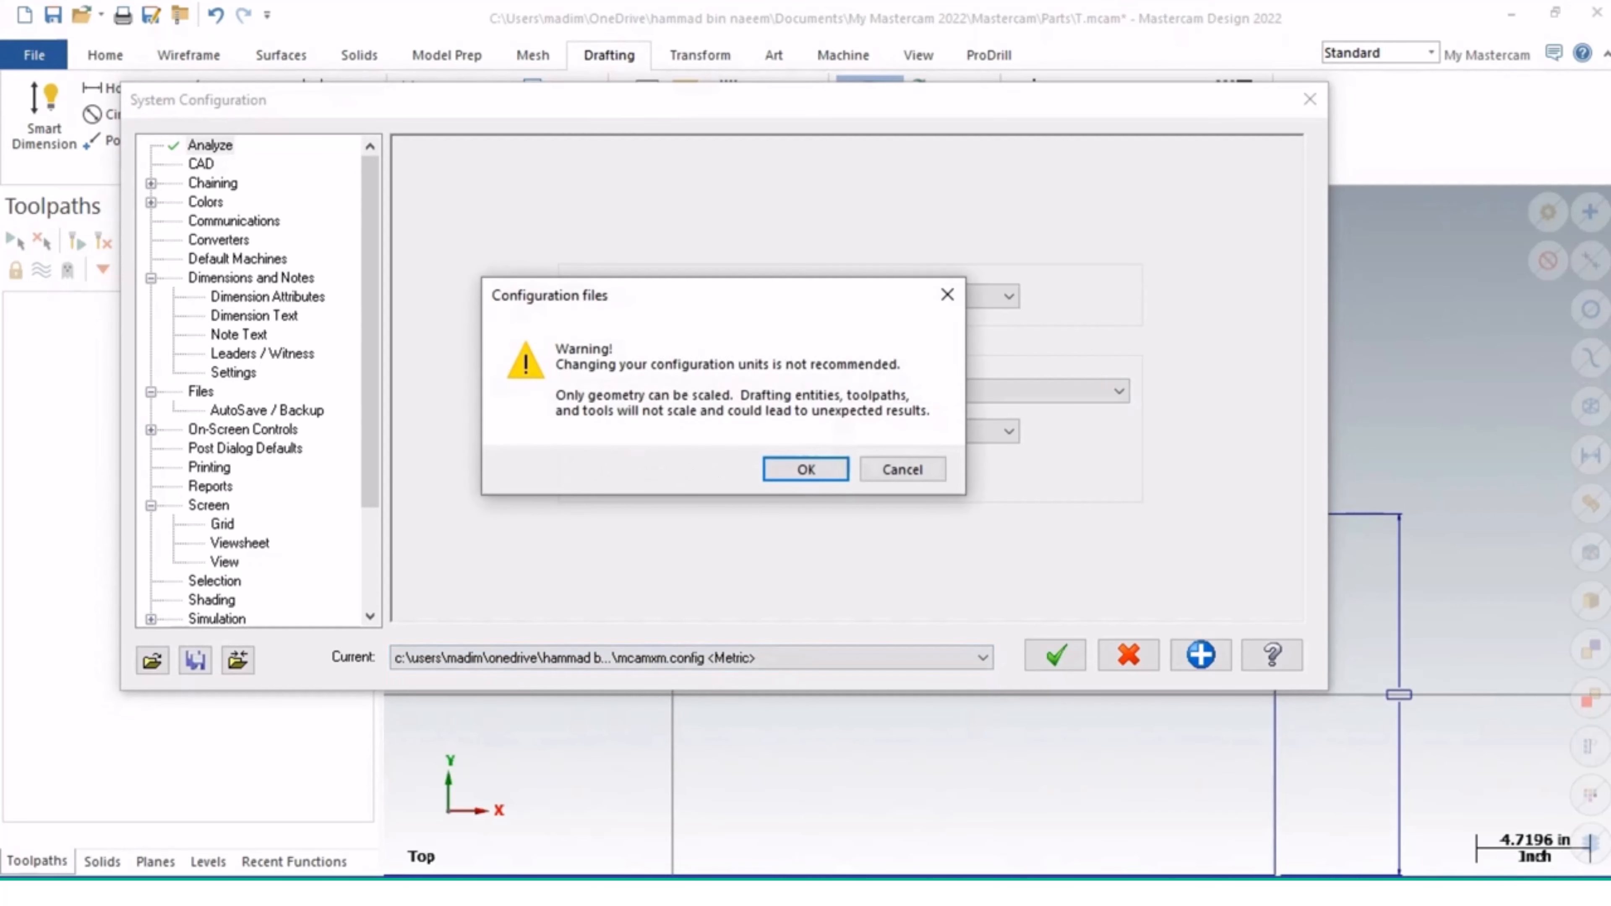
key("Return")
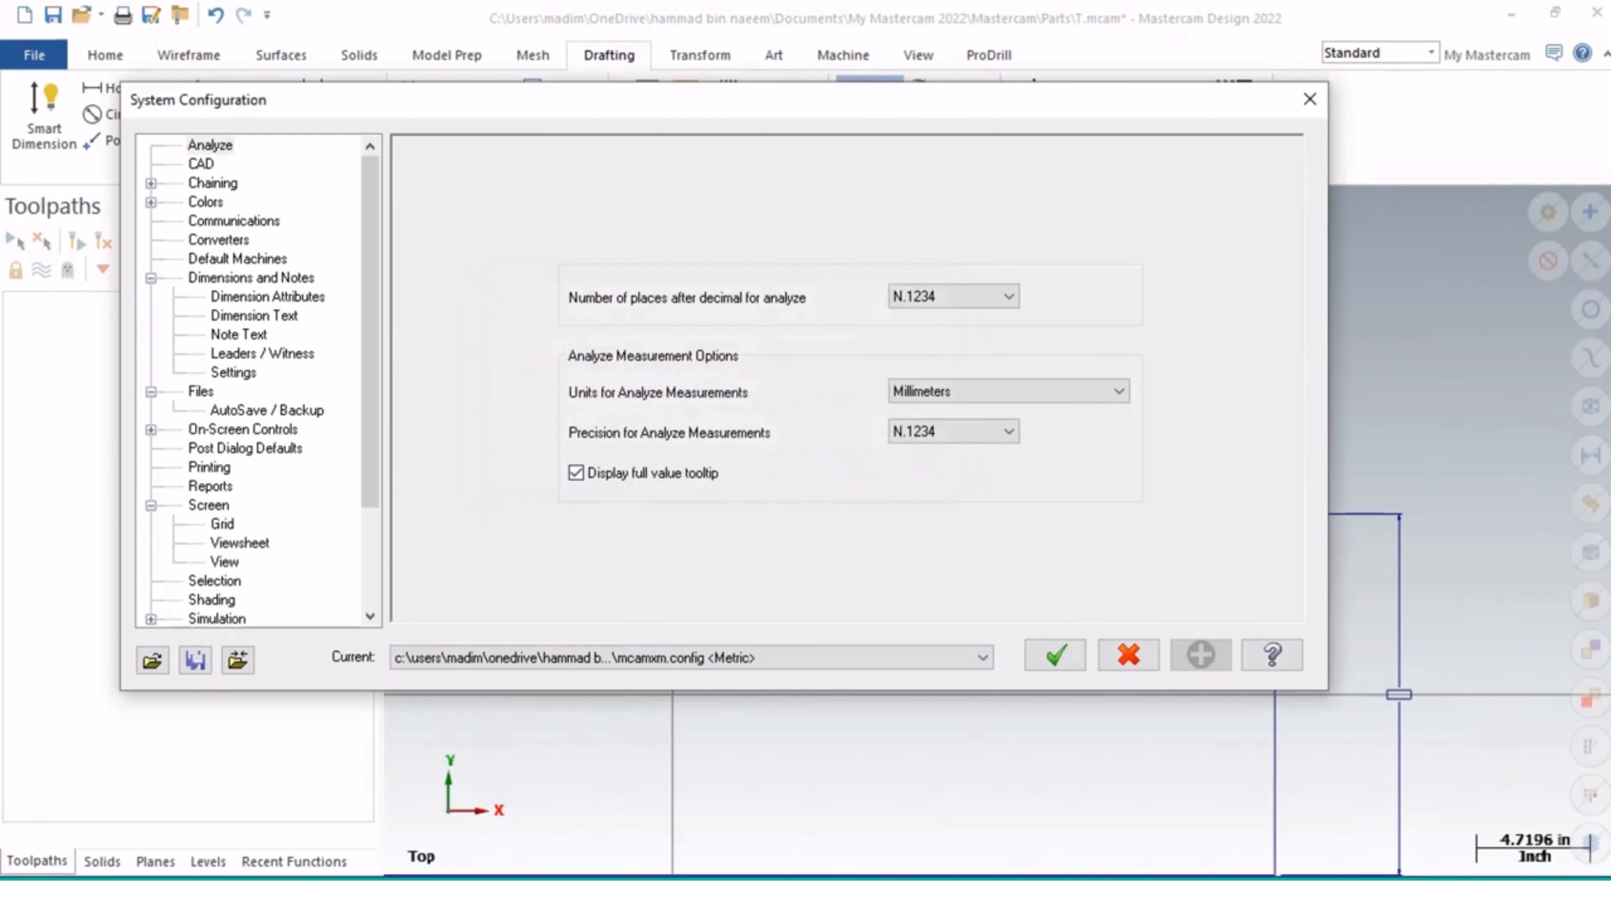
key("Return")
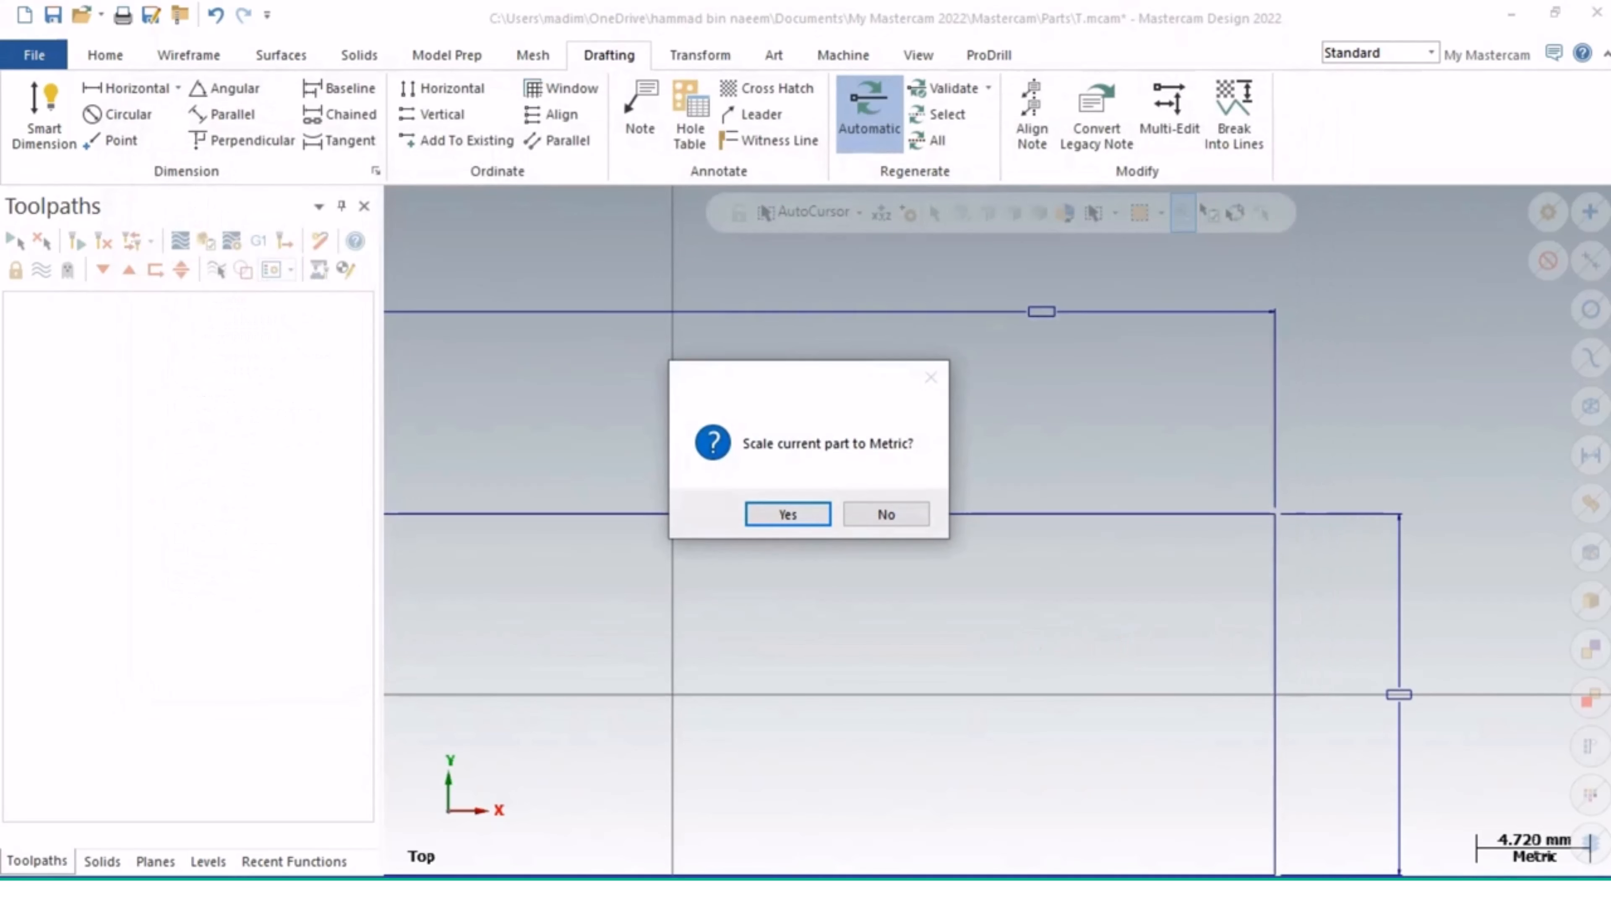
key("Return")
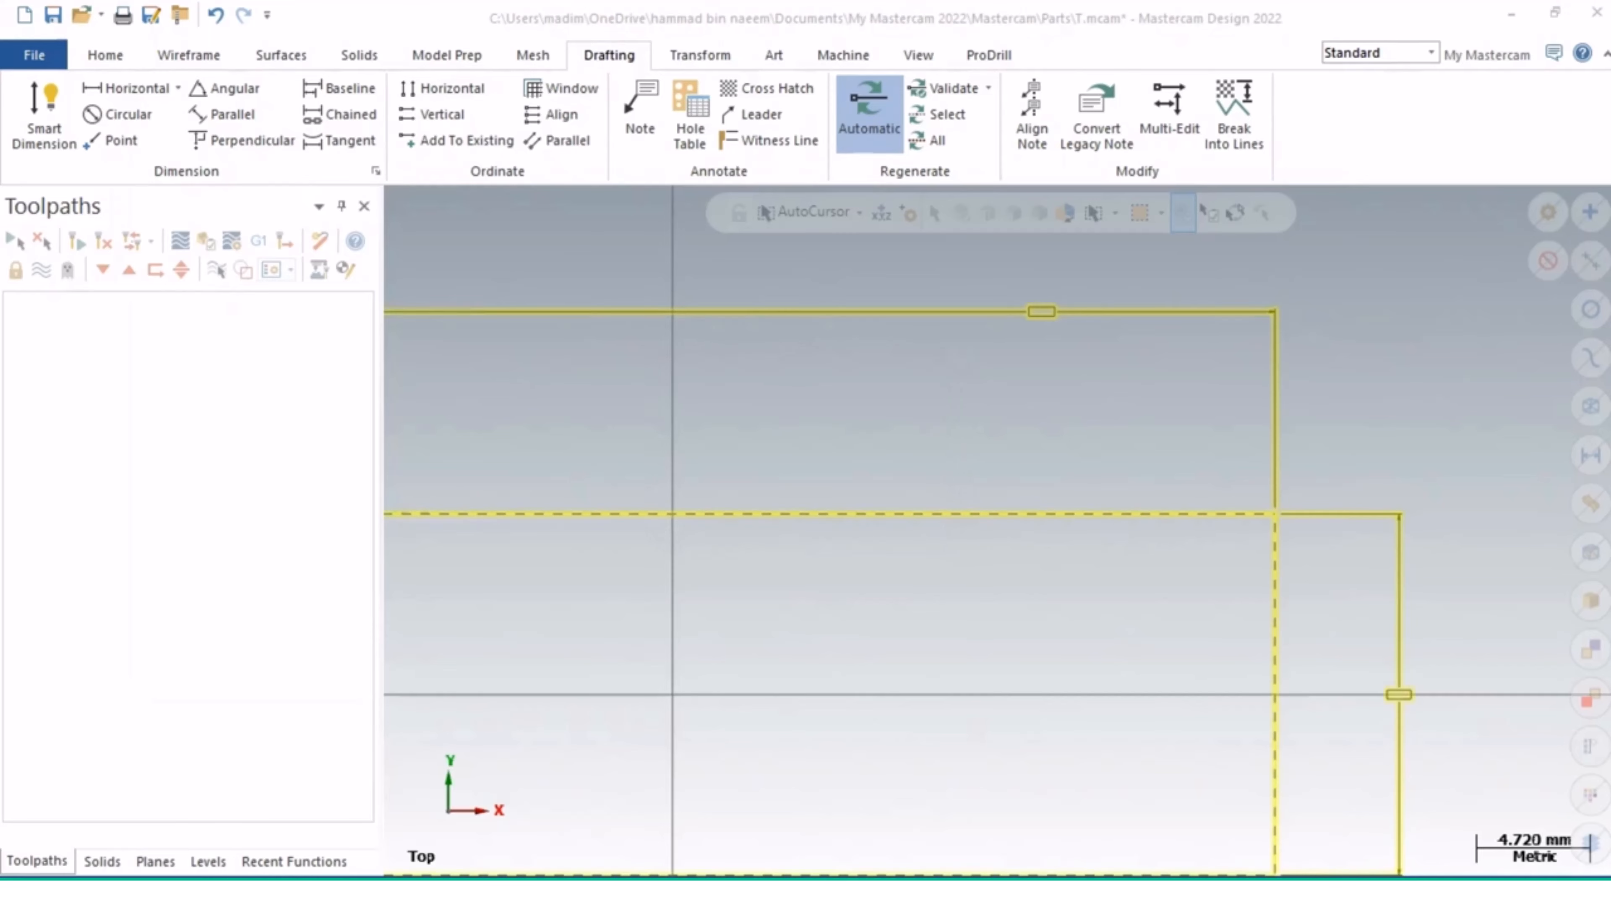
key("Return")
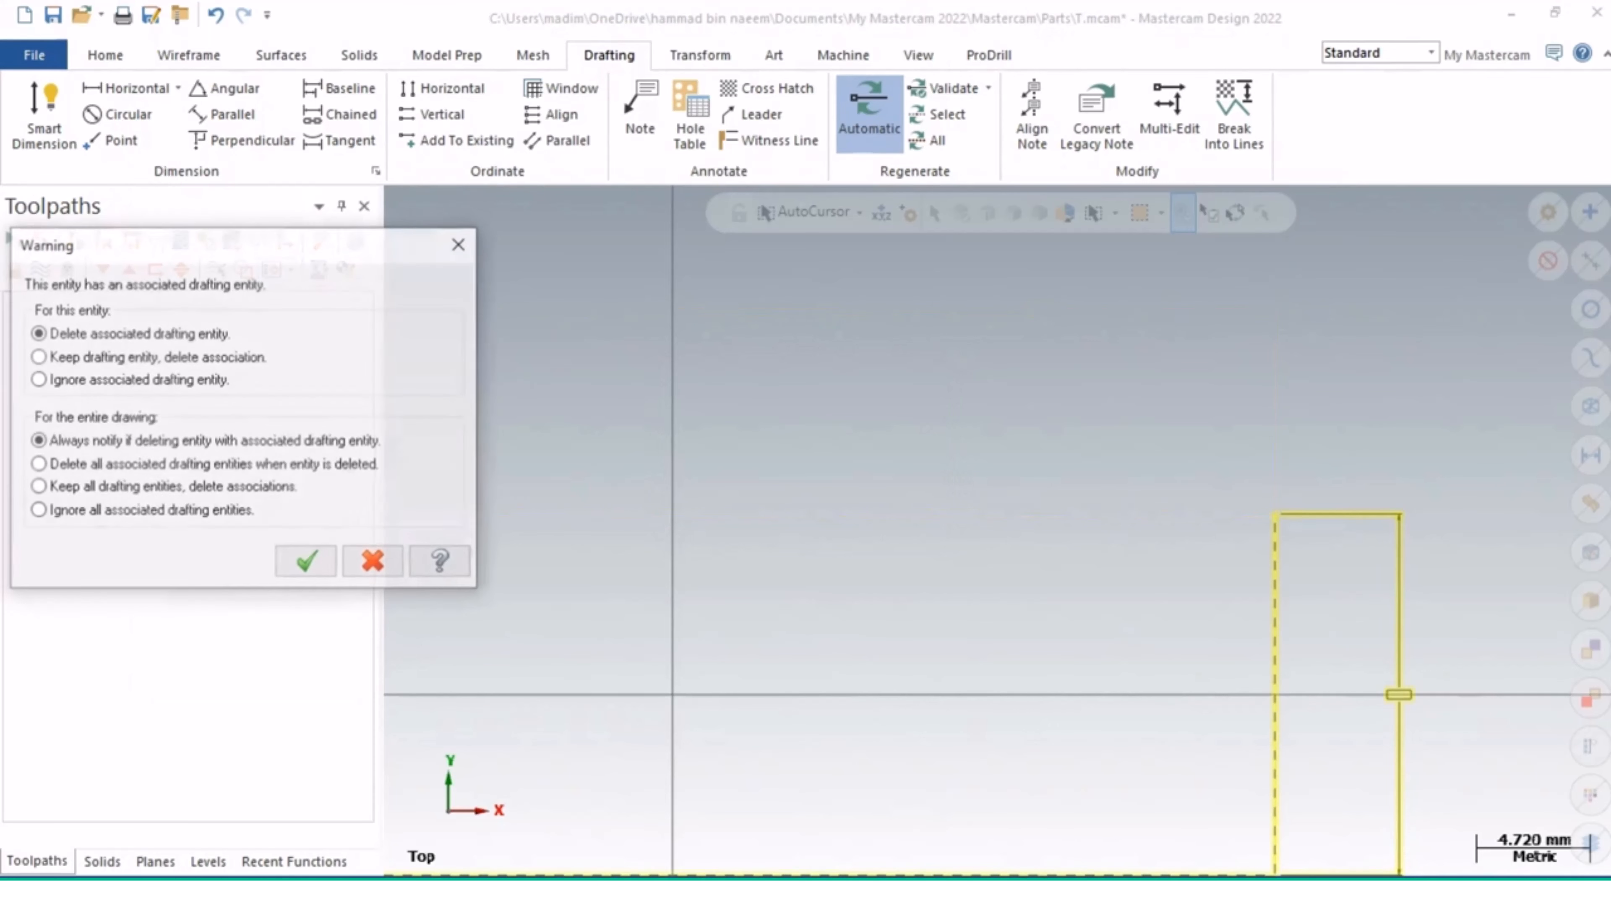
key("Return")
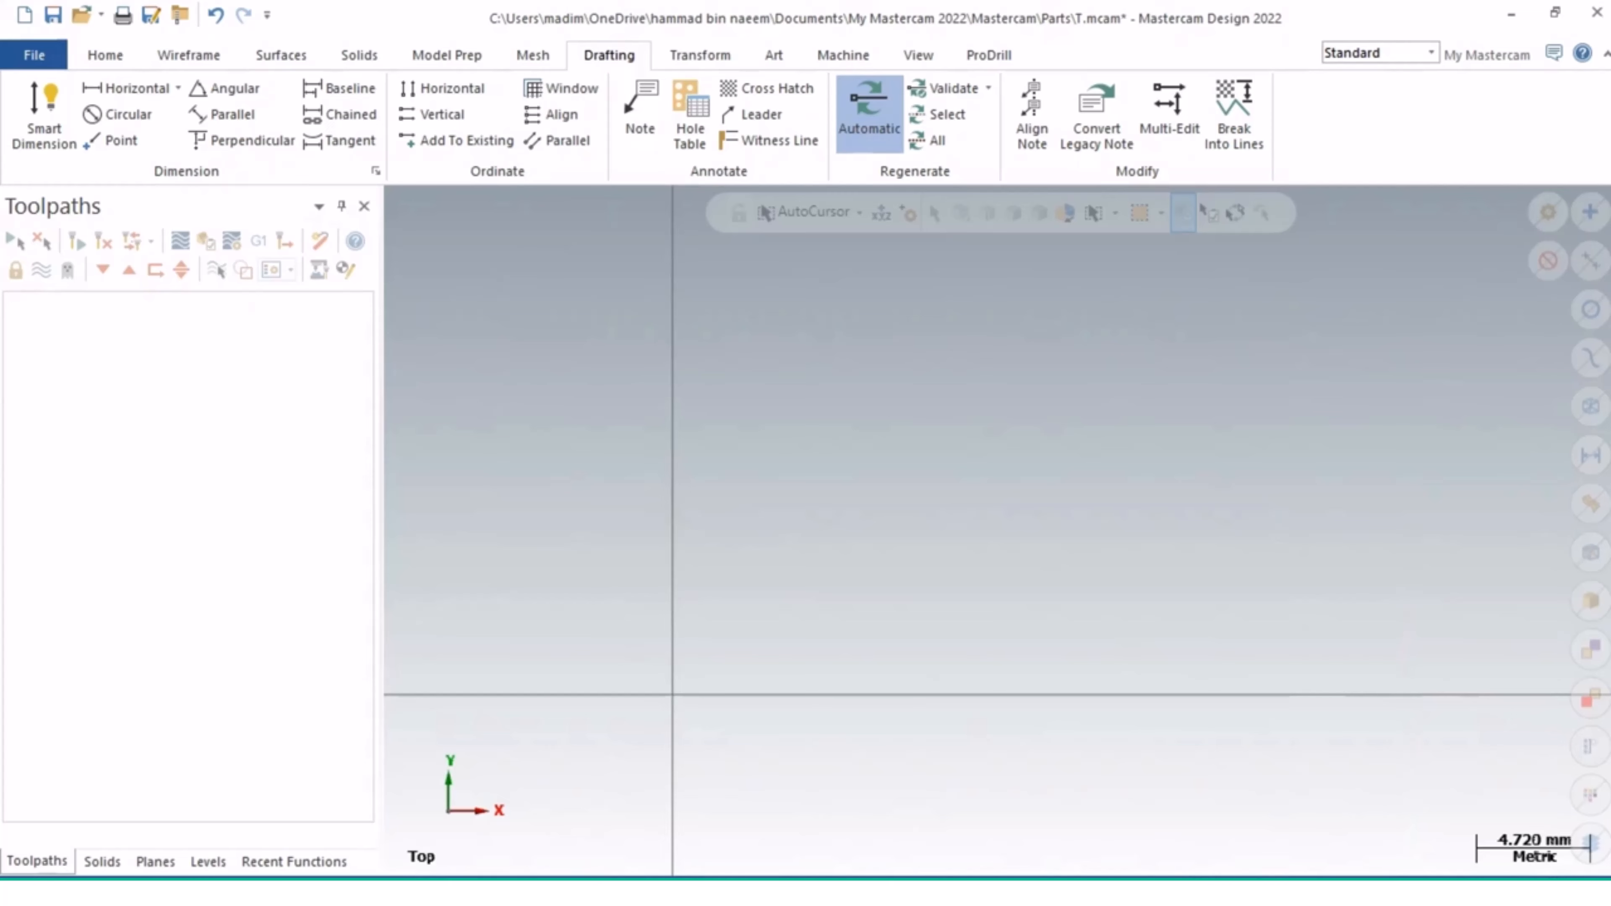
Step: Delete the scaled rectangle together with its width and height dimensions
scroll(884, 639, "down", 8)
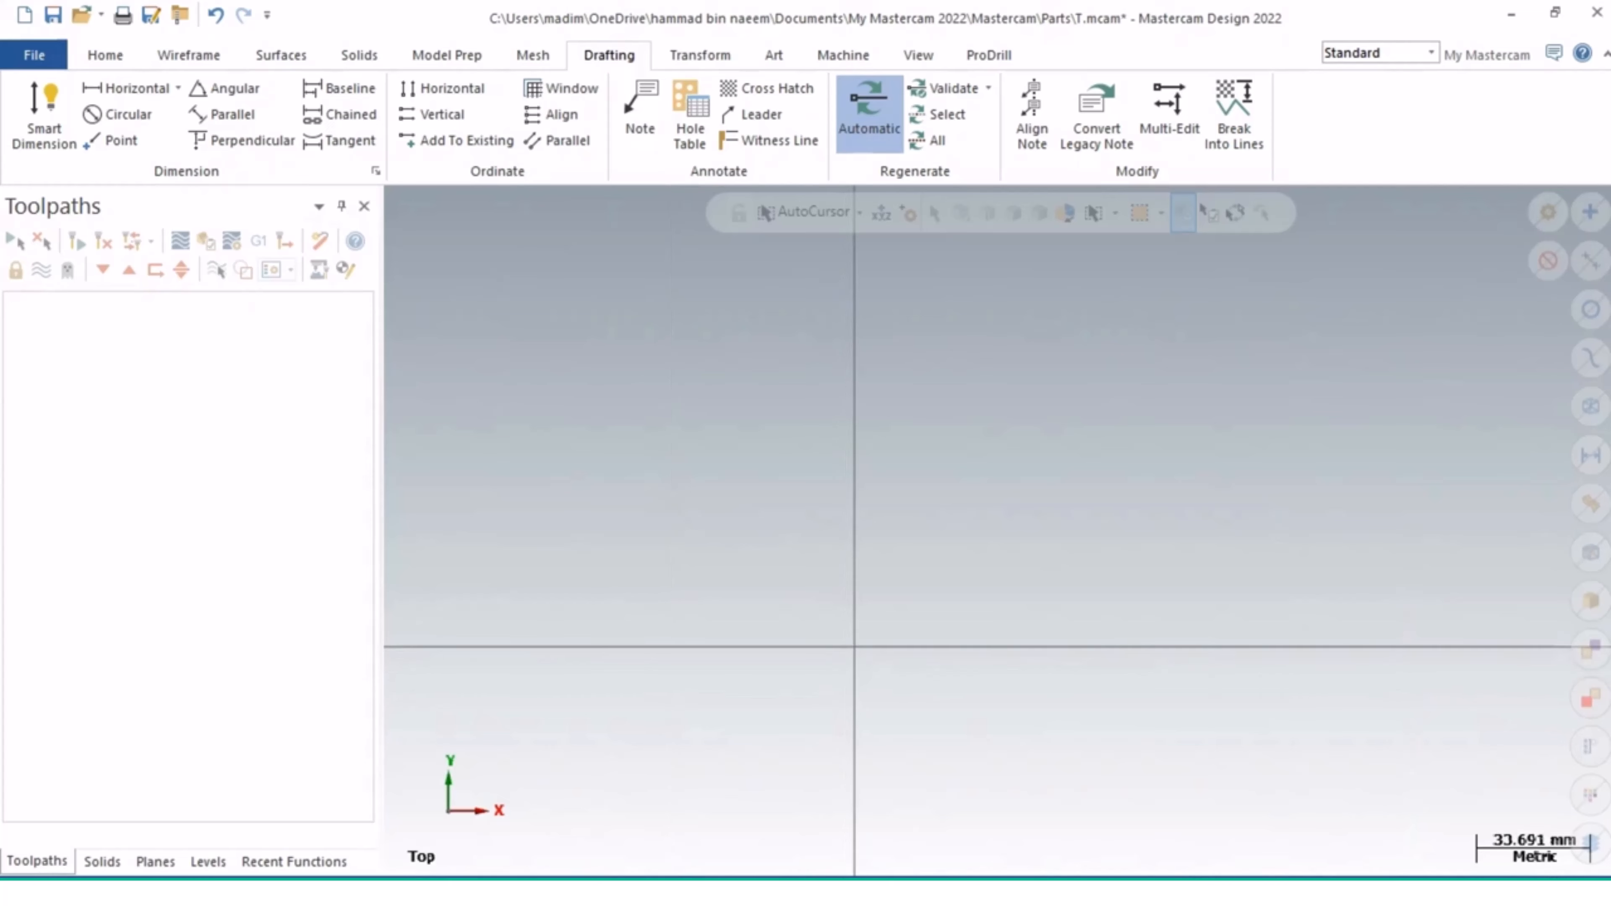
scroll(805, 662, "down", 6)
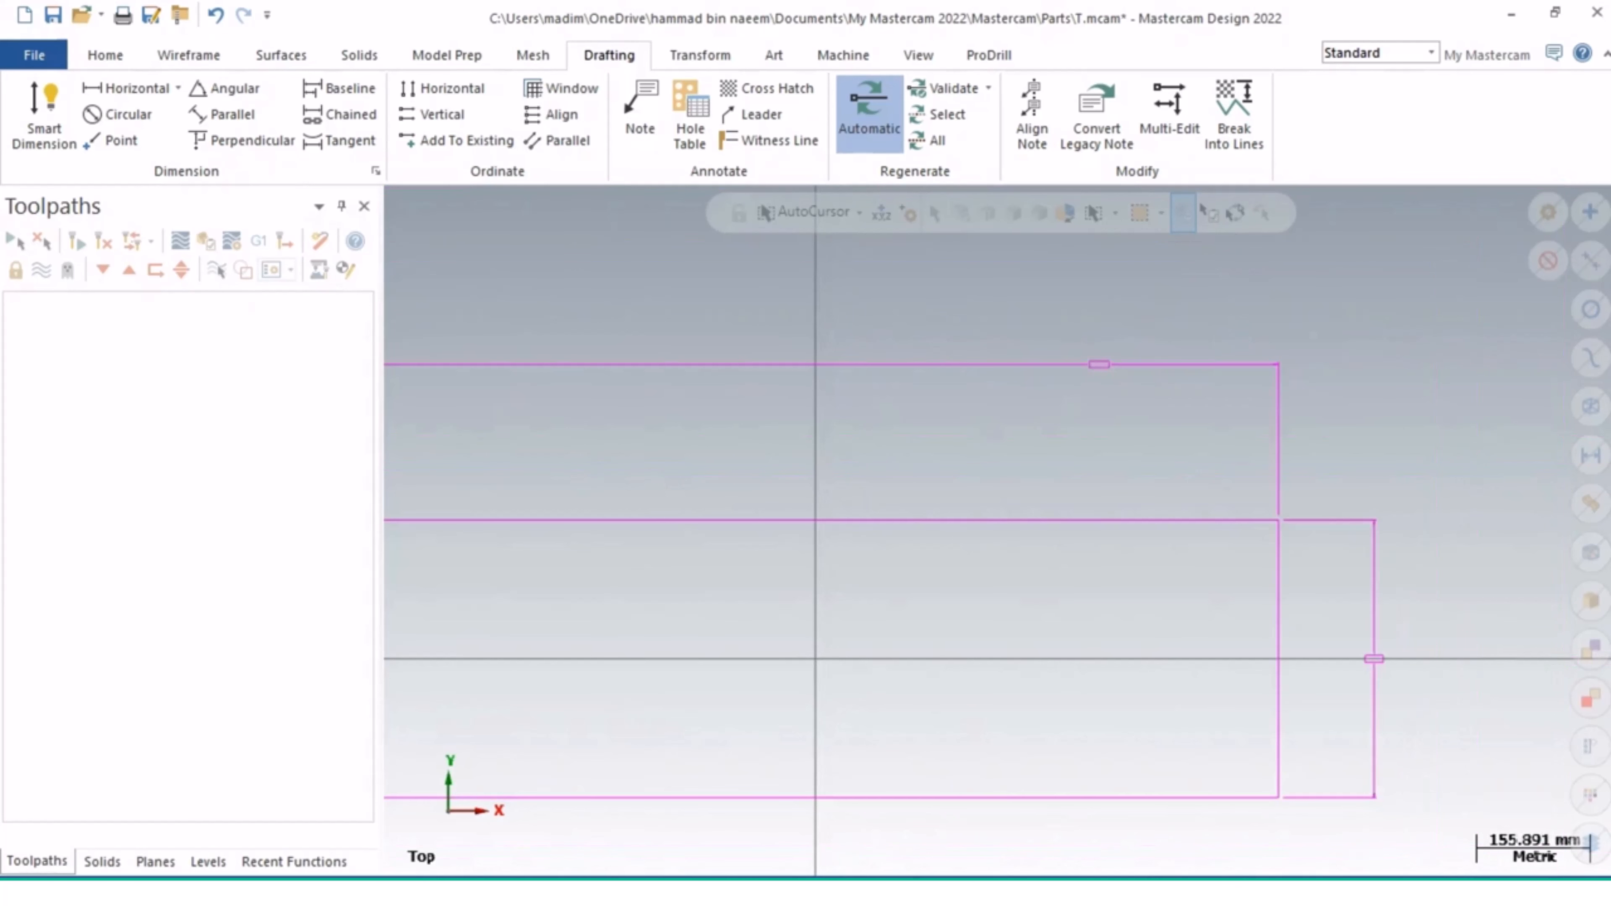
scroll(816, 659, "down", 2)
middle_click_drag(815, 659, 1014, 520)
scroll(1015, 520, "up", 5)
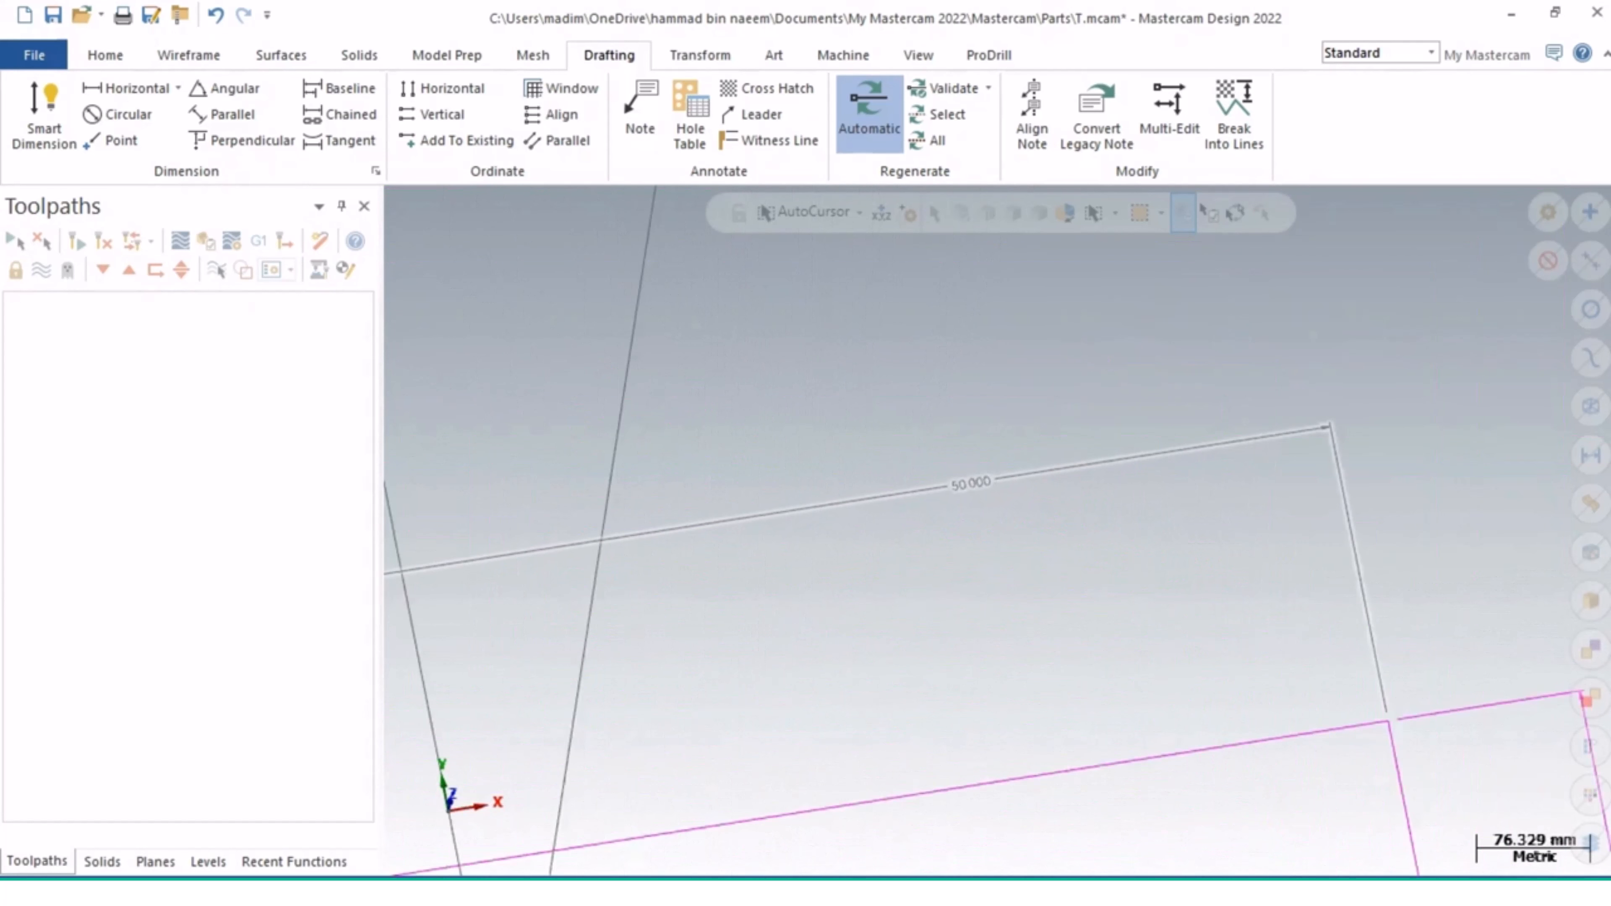
scroll(1005, 491, "up", 3)
scroll(983, 477, "down", 7)
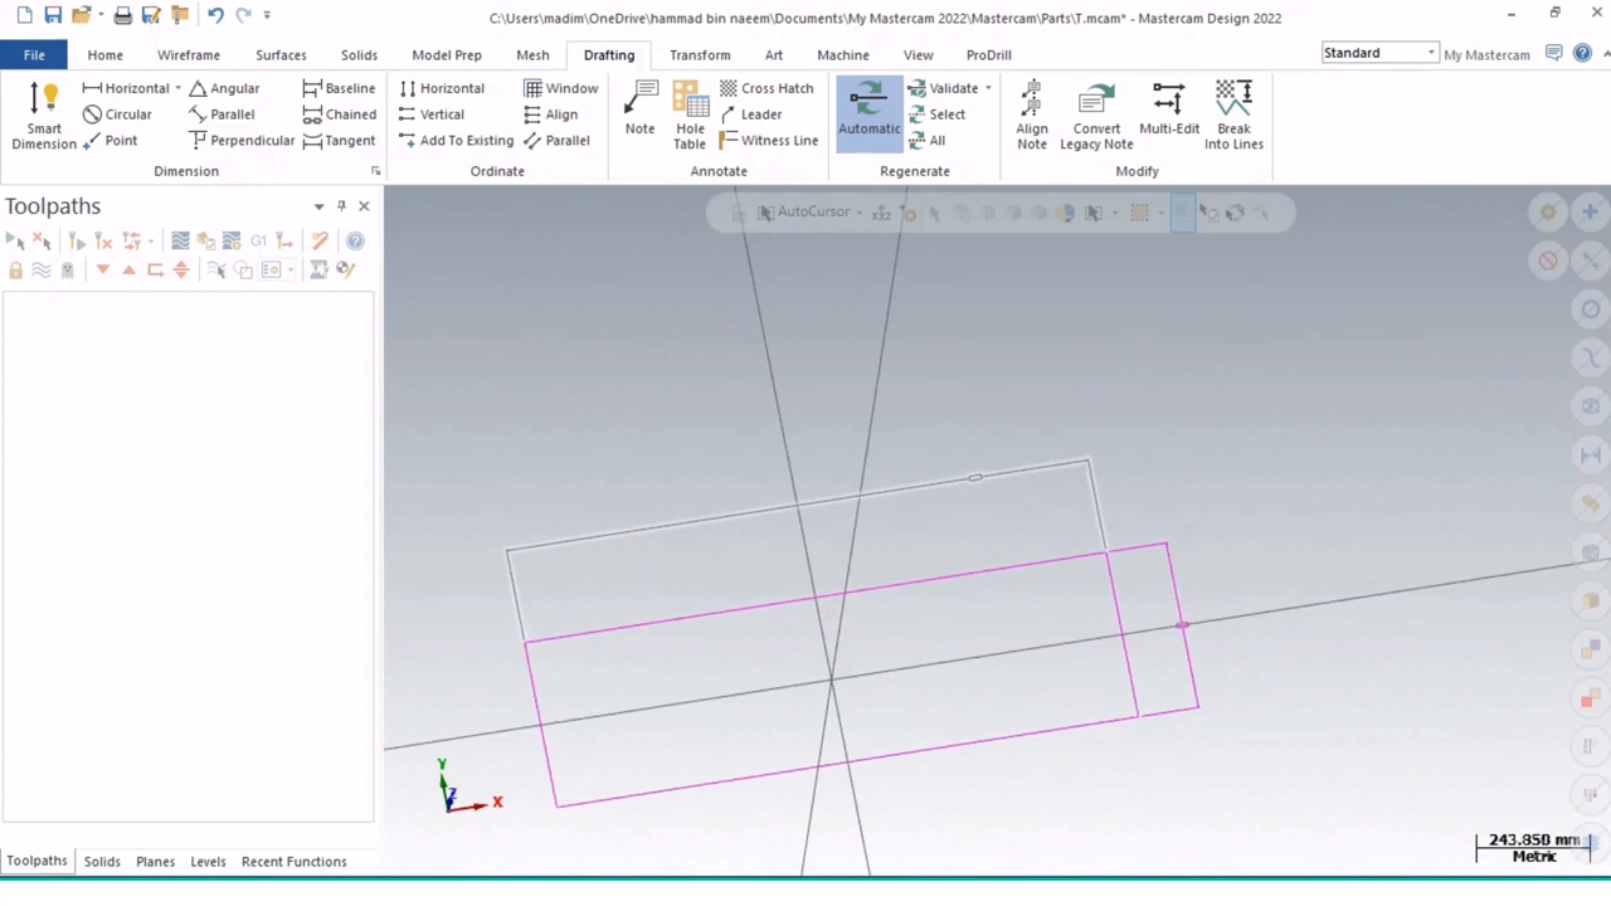
scroll(982, 475, "down", 3)
left_click_drag(590, 765, 1230, 366)
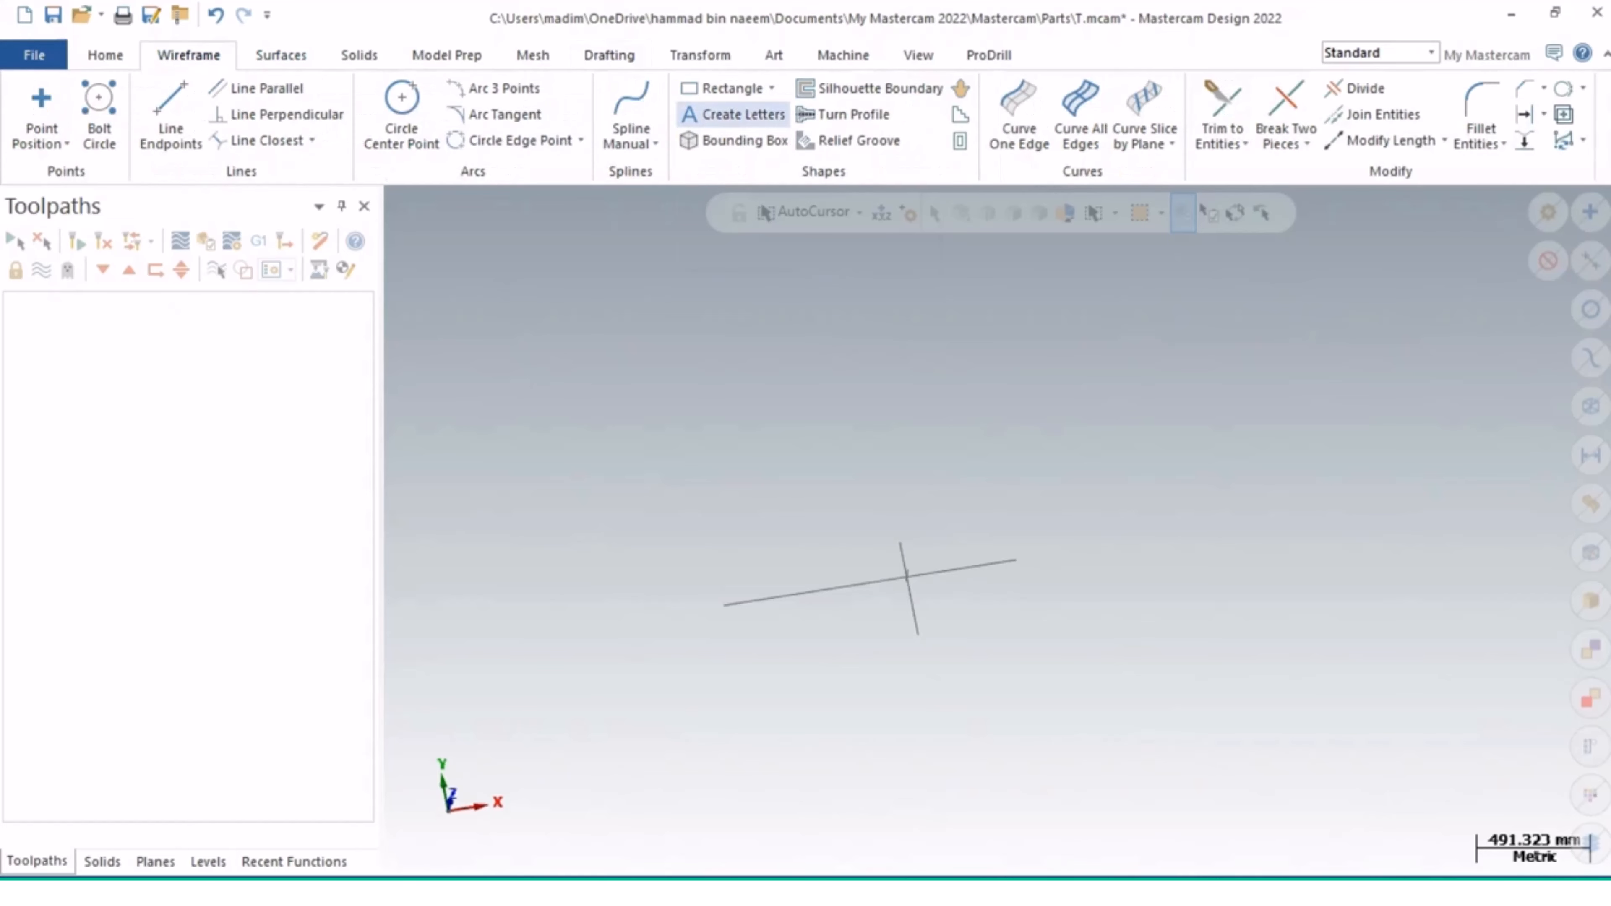
Step: Draw a center-anchored rectangle from the origin, about 975 mm wide and 508 mm high
left_click(731, 88)
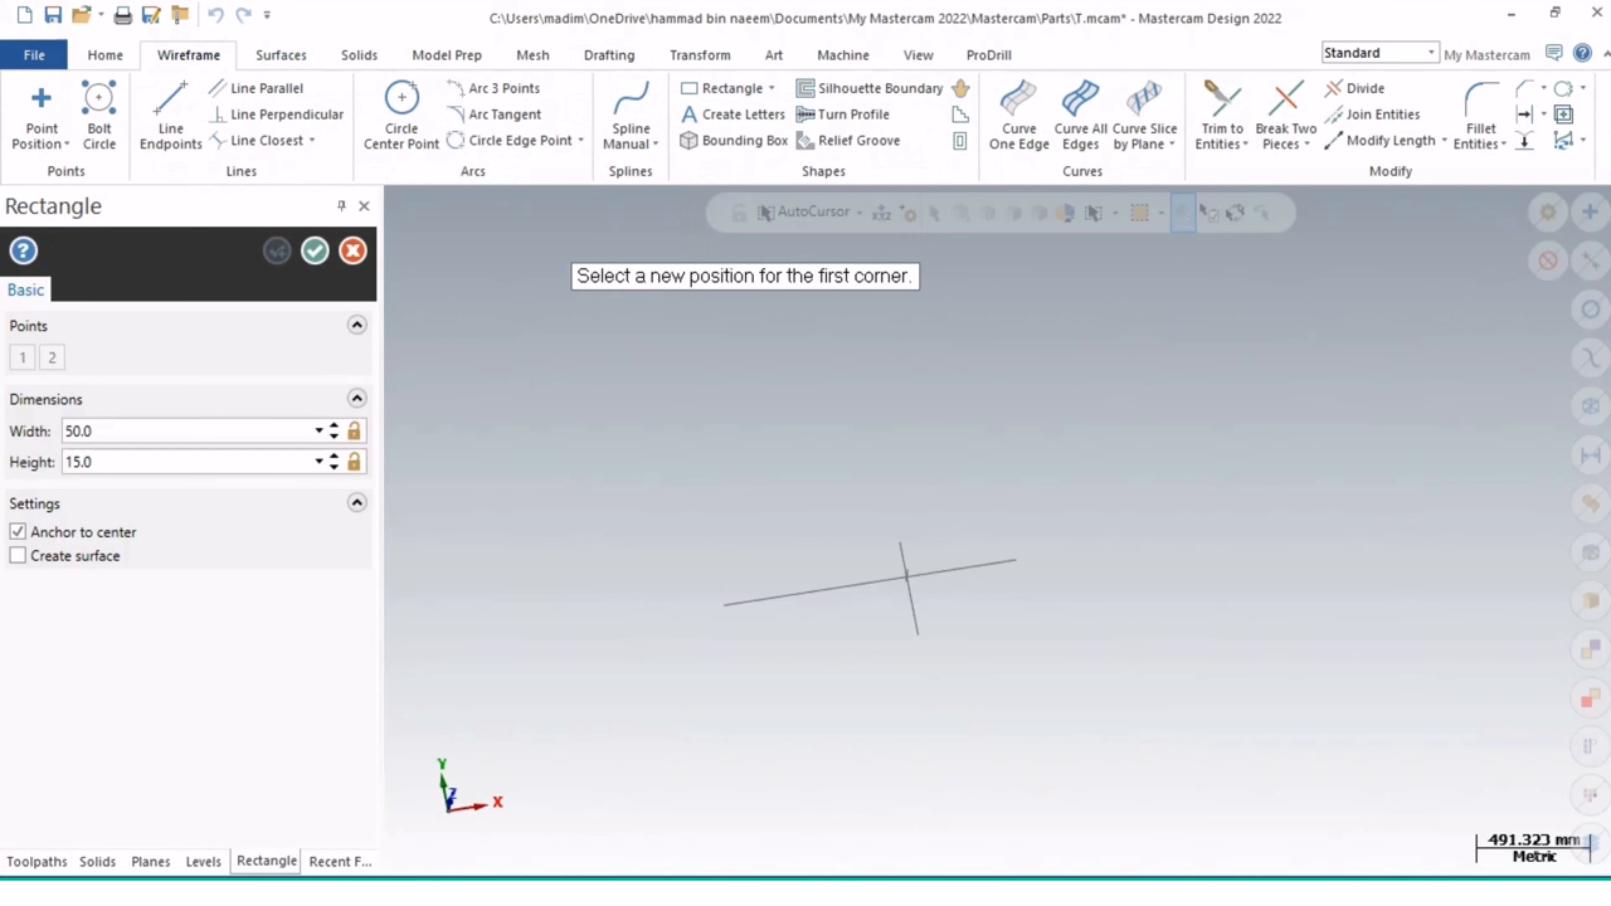
left_click(906, 576)
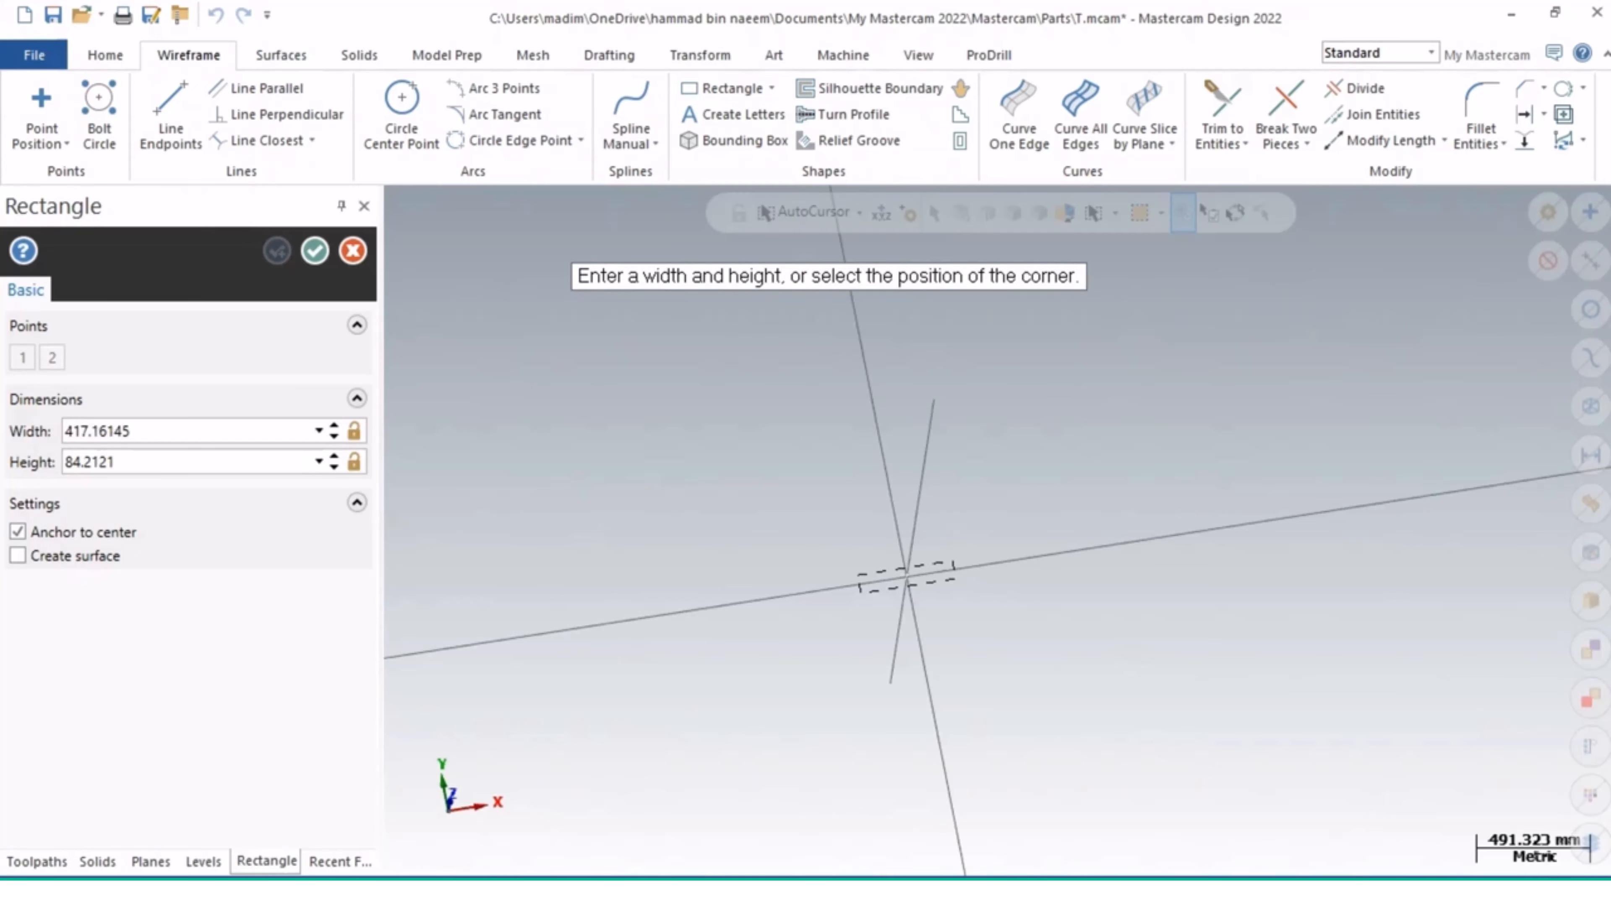
left_click(1007, 506)
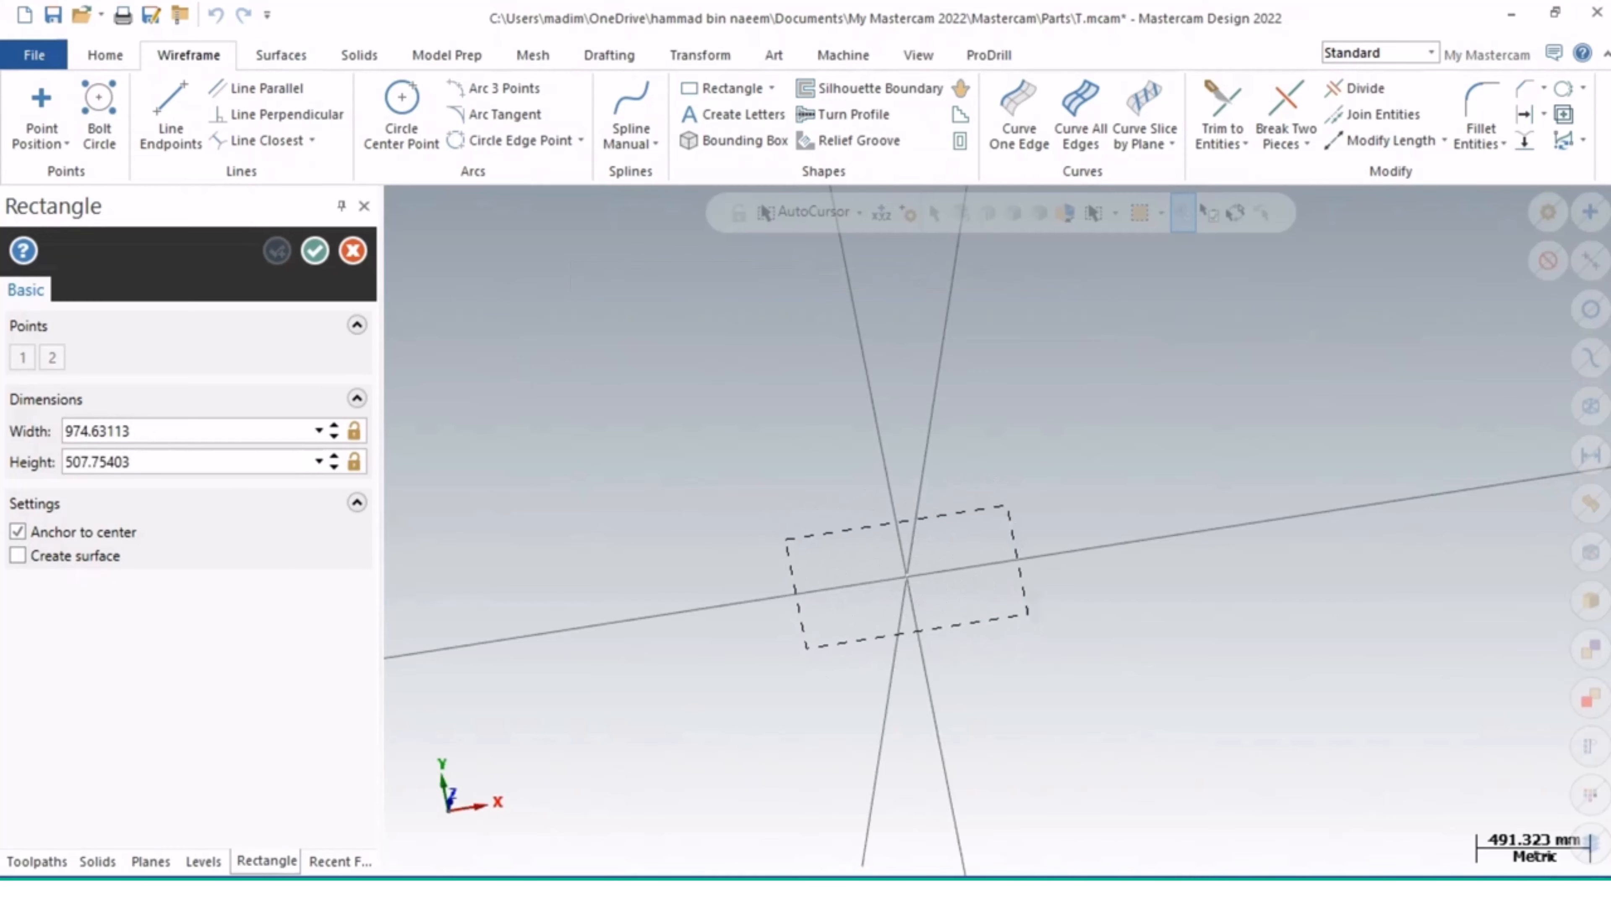
Step: Set the rectangle's width to 300 and height to 100, and finish the rectangle
left_click(120, 430)
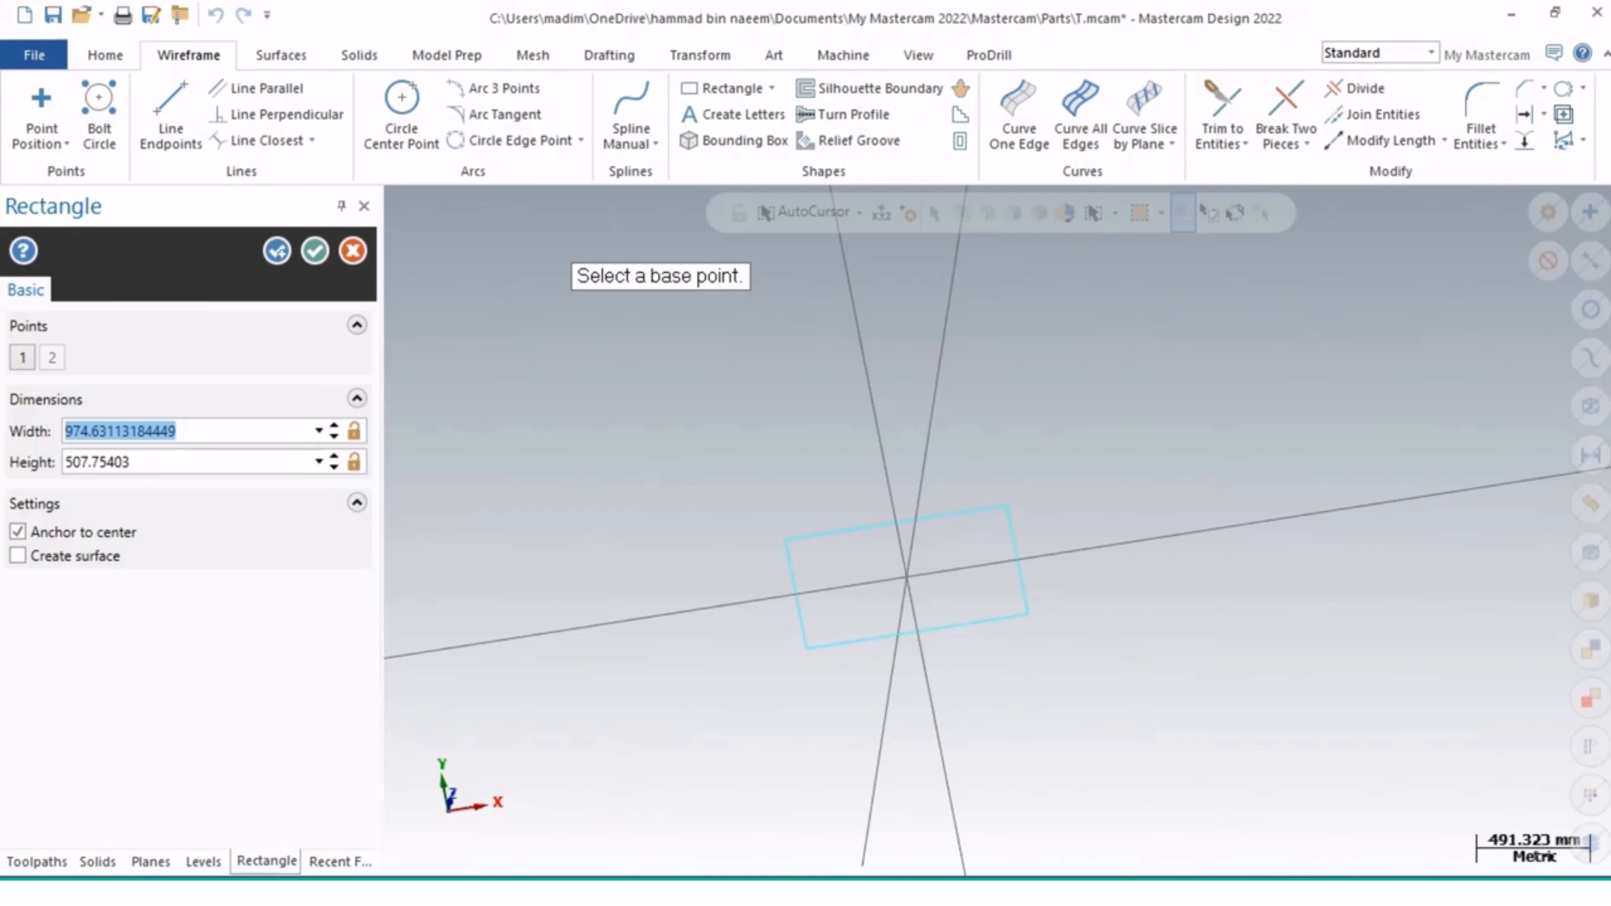
key("BackSpace")
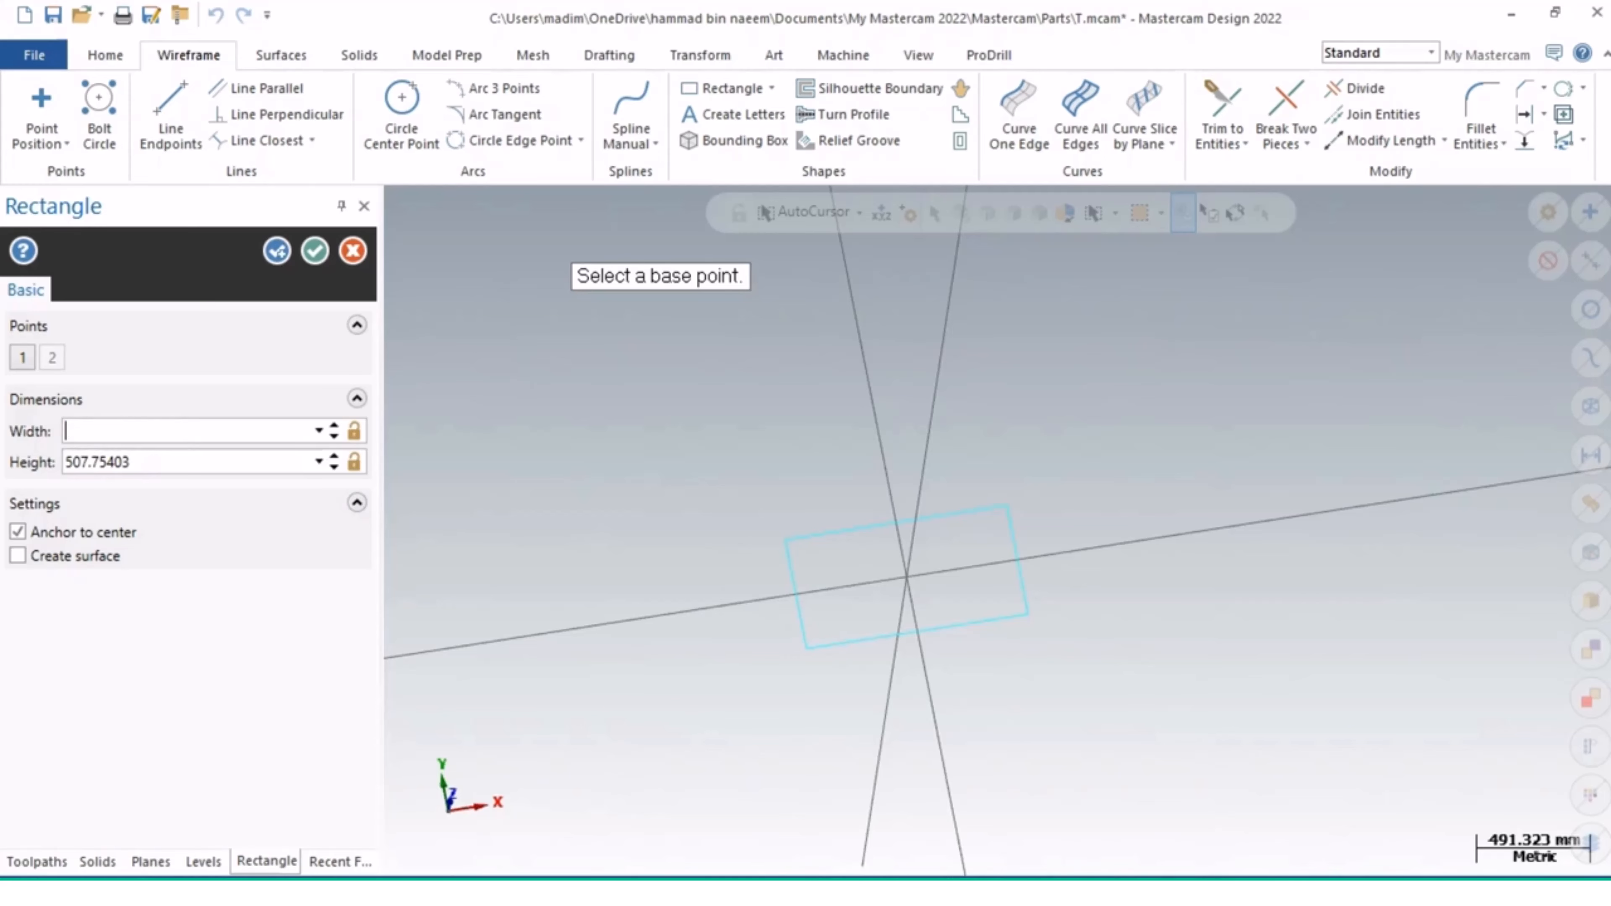
type("300")
key("Tab")
type("100")
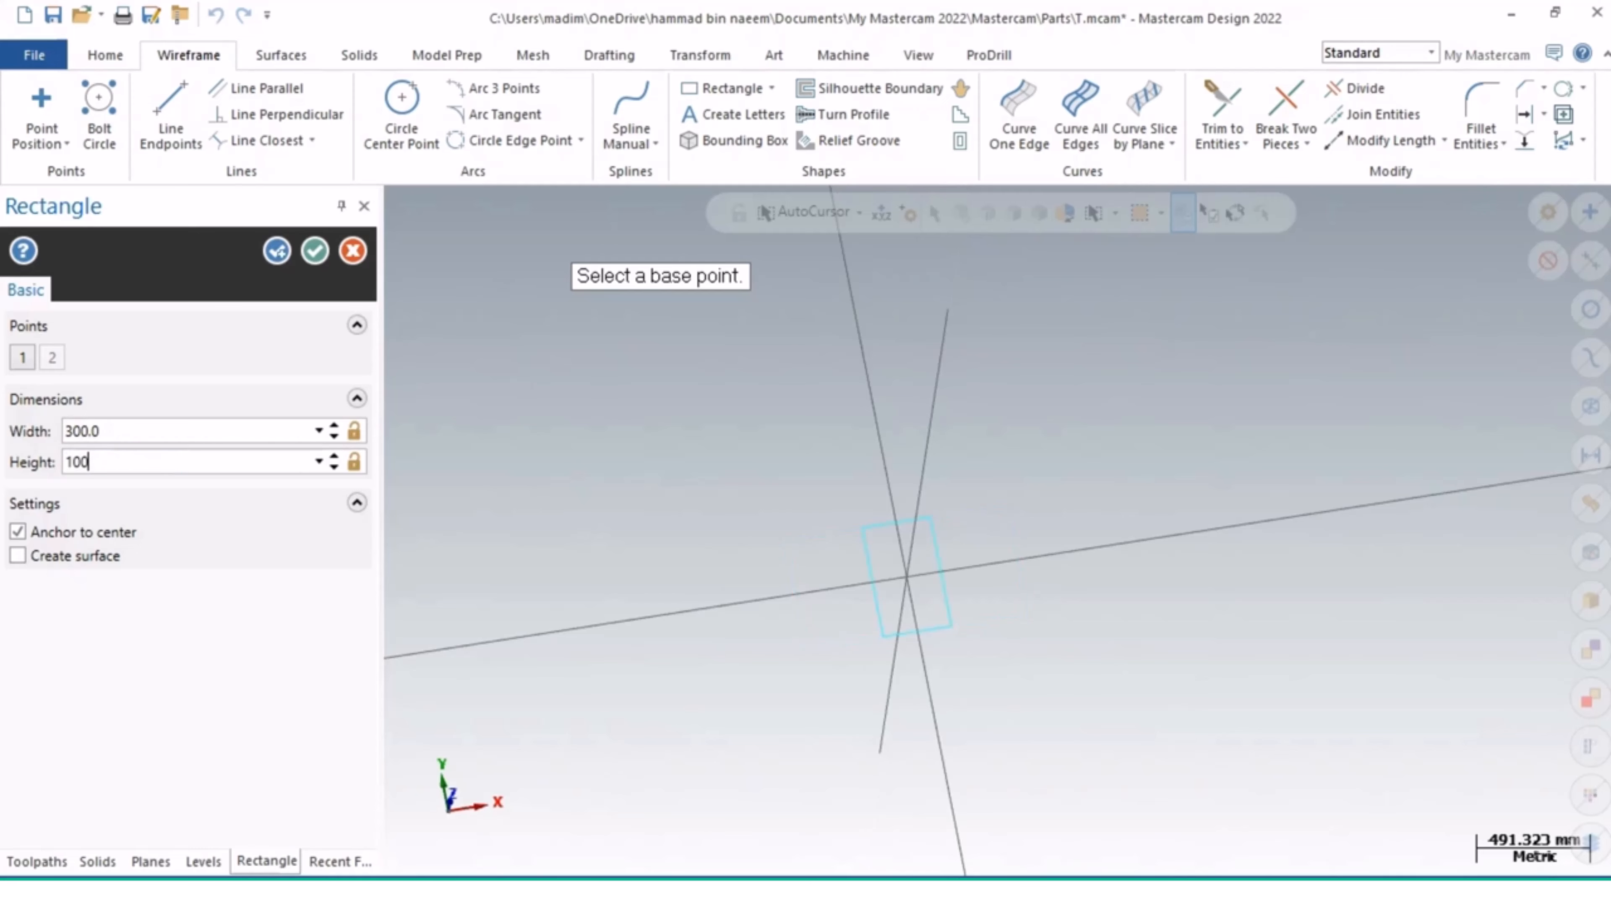
key("Tab")
left_click(315, 250)
Step: Add a smart dimension for the rectangle's height beside its right edge and finish dimensioning
scroll(919, 575, "up", 3)
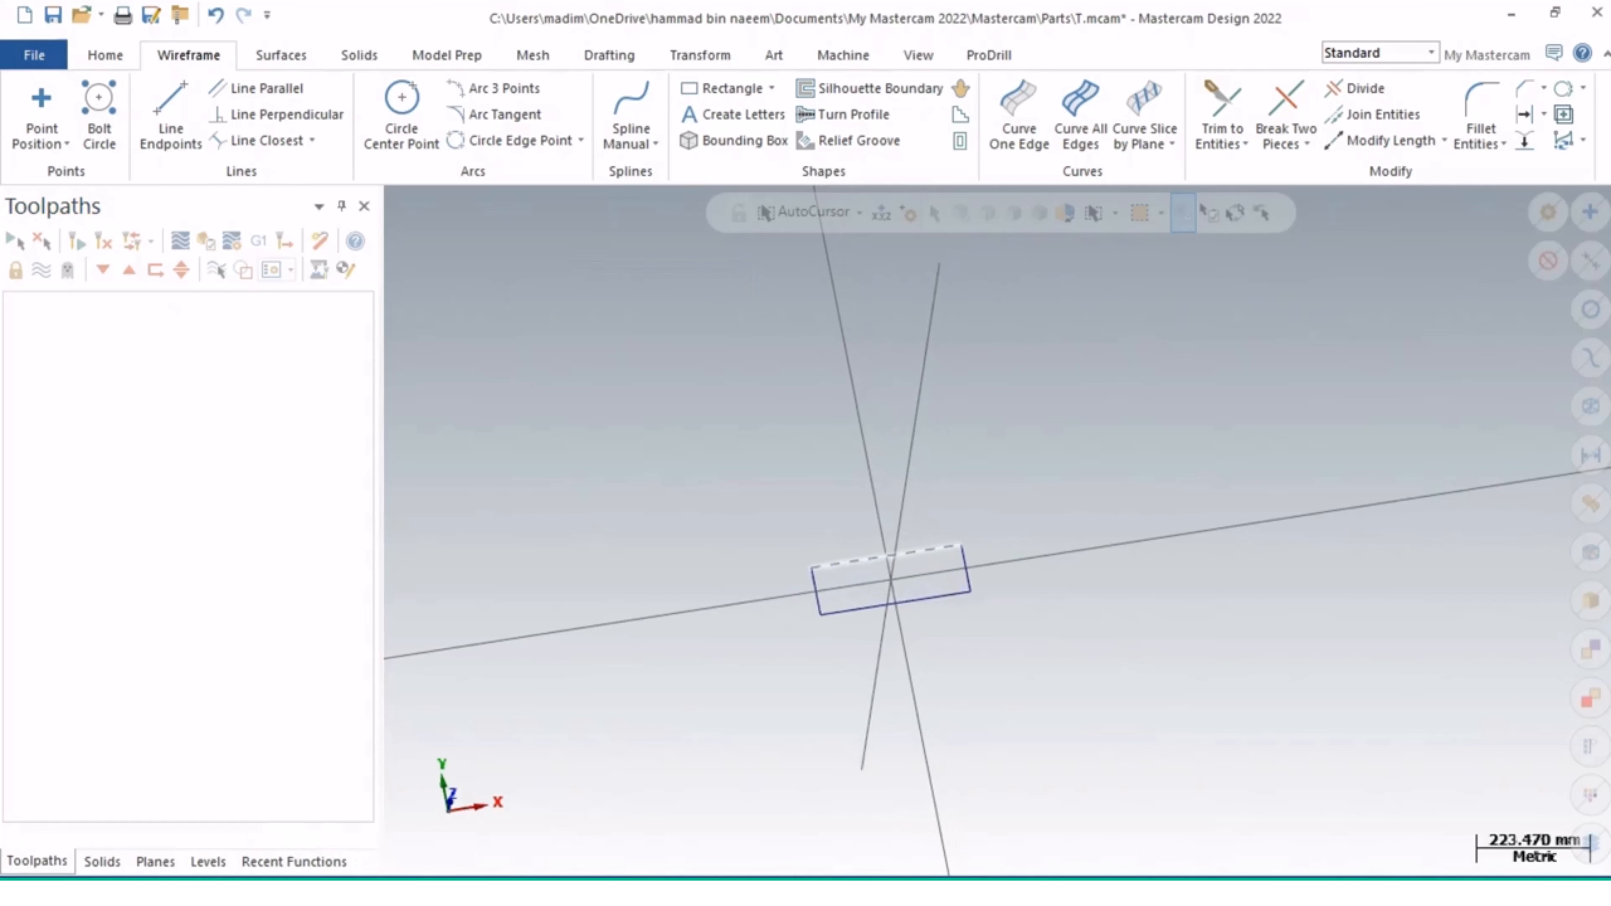
scroll(884, 620, "up", 5)
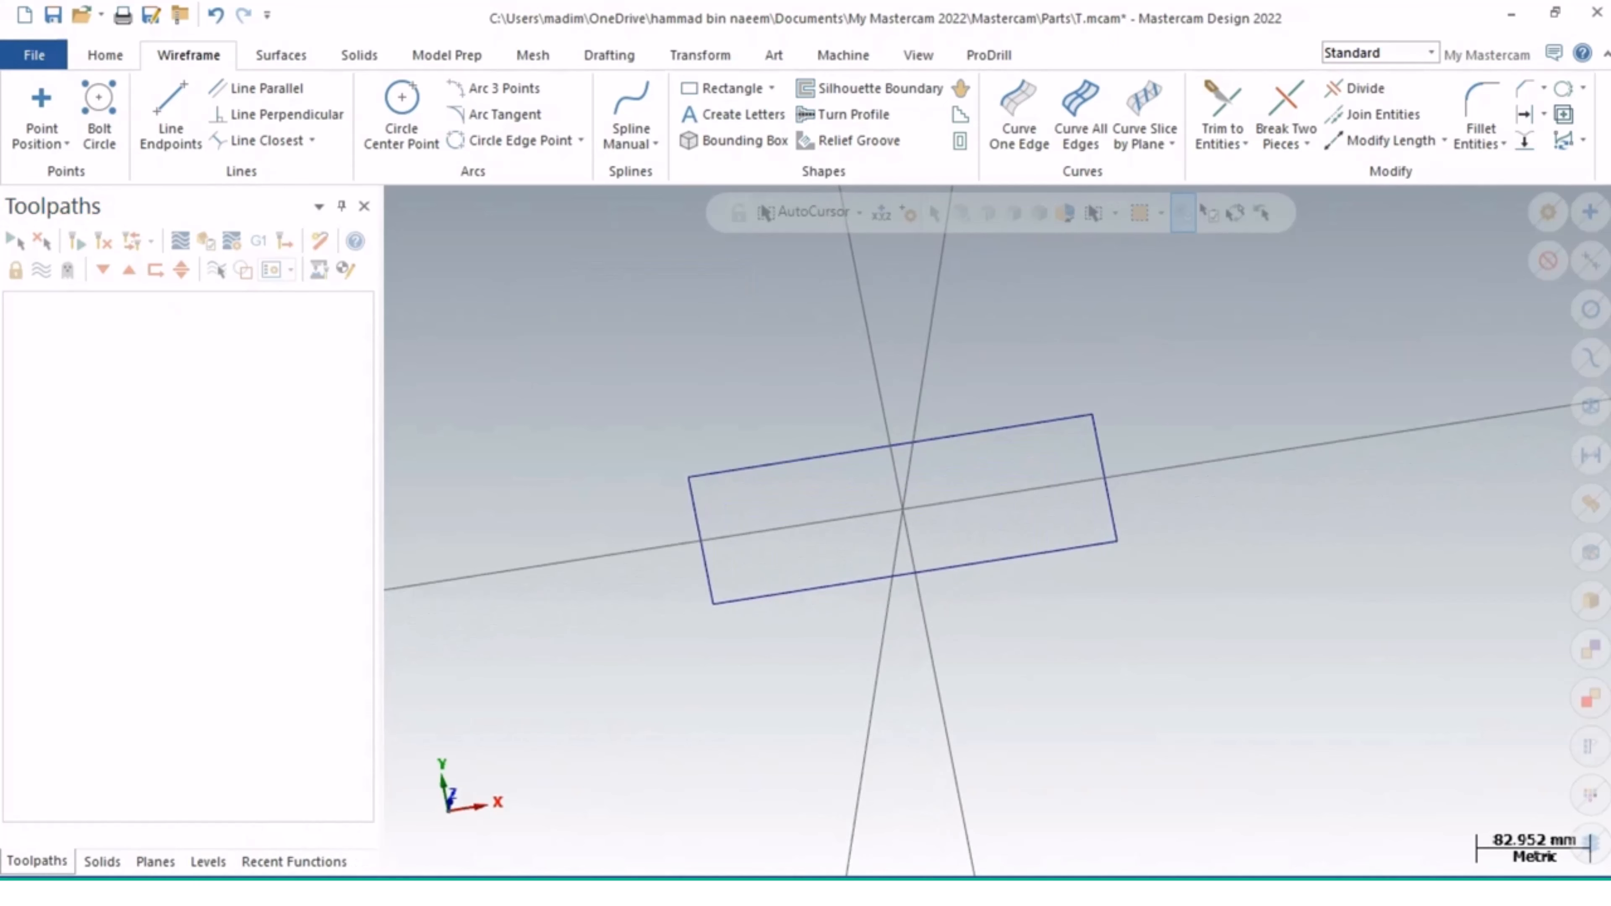
left_click(609, 55)
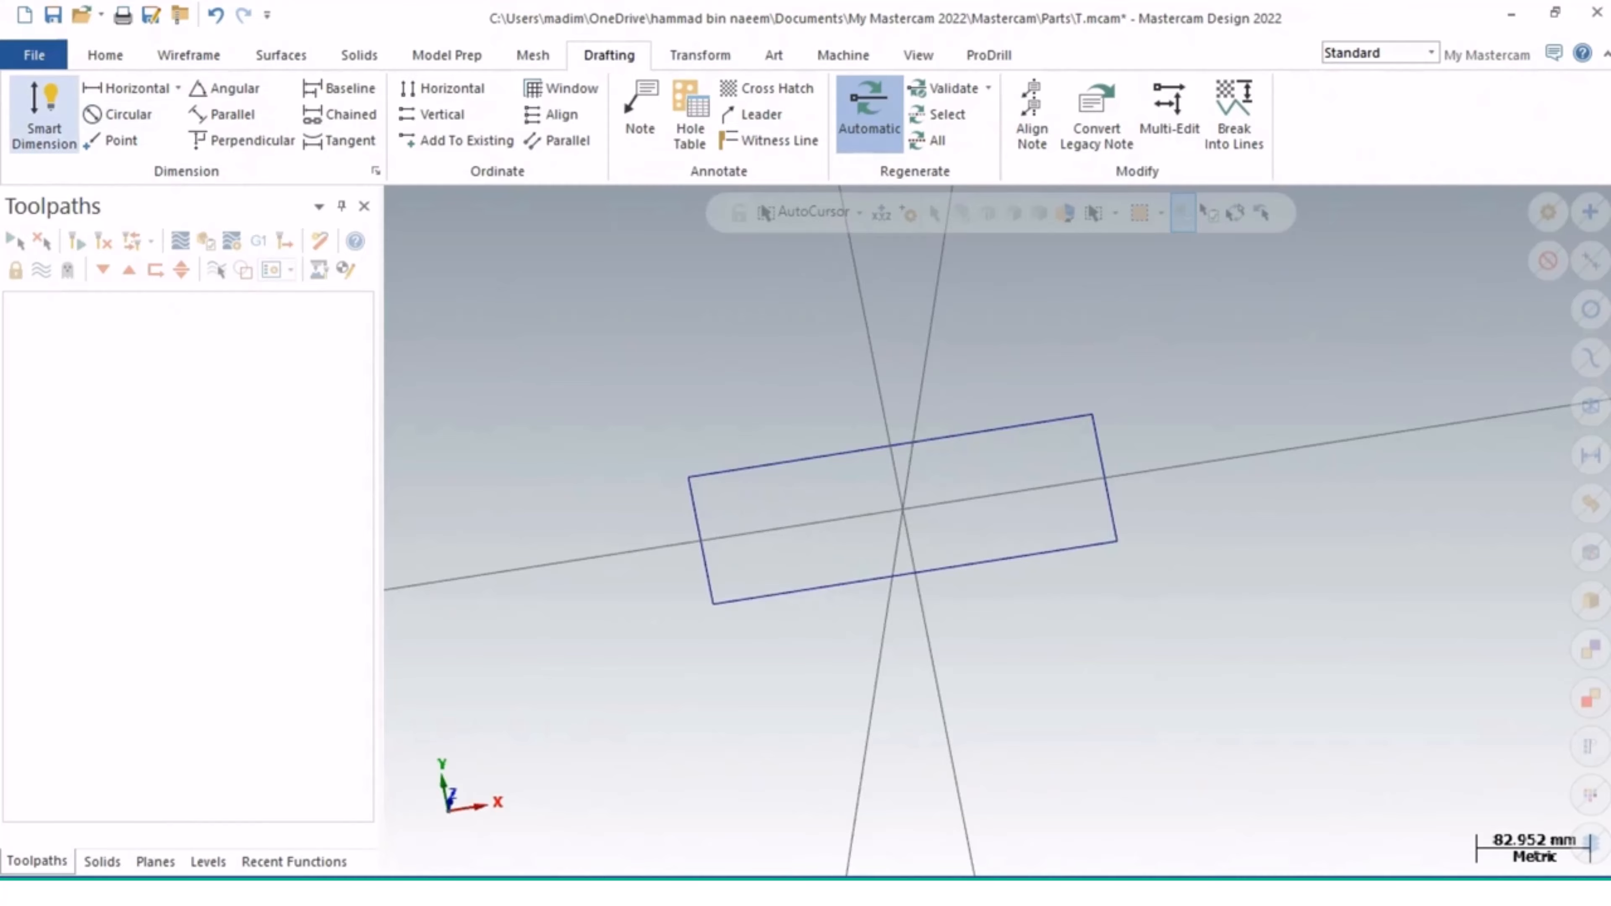
left_click(43, 112)
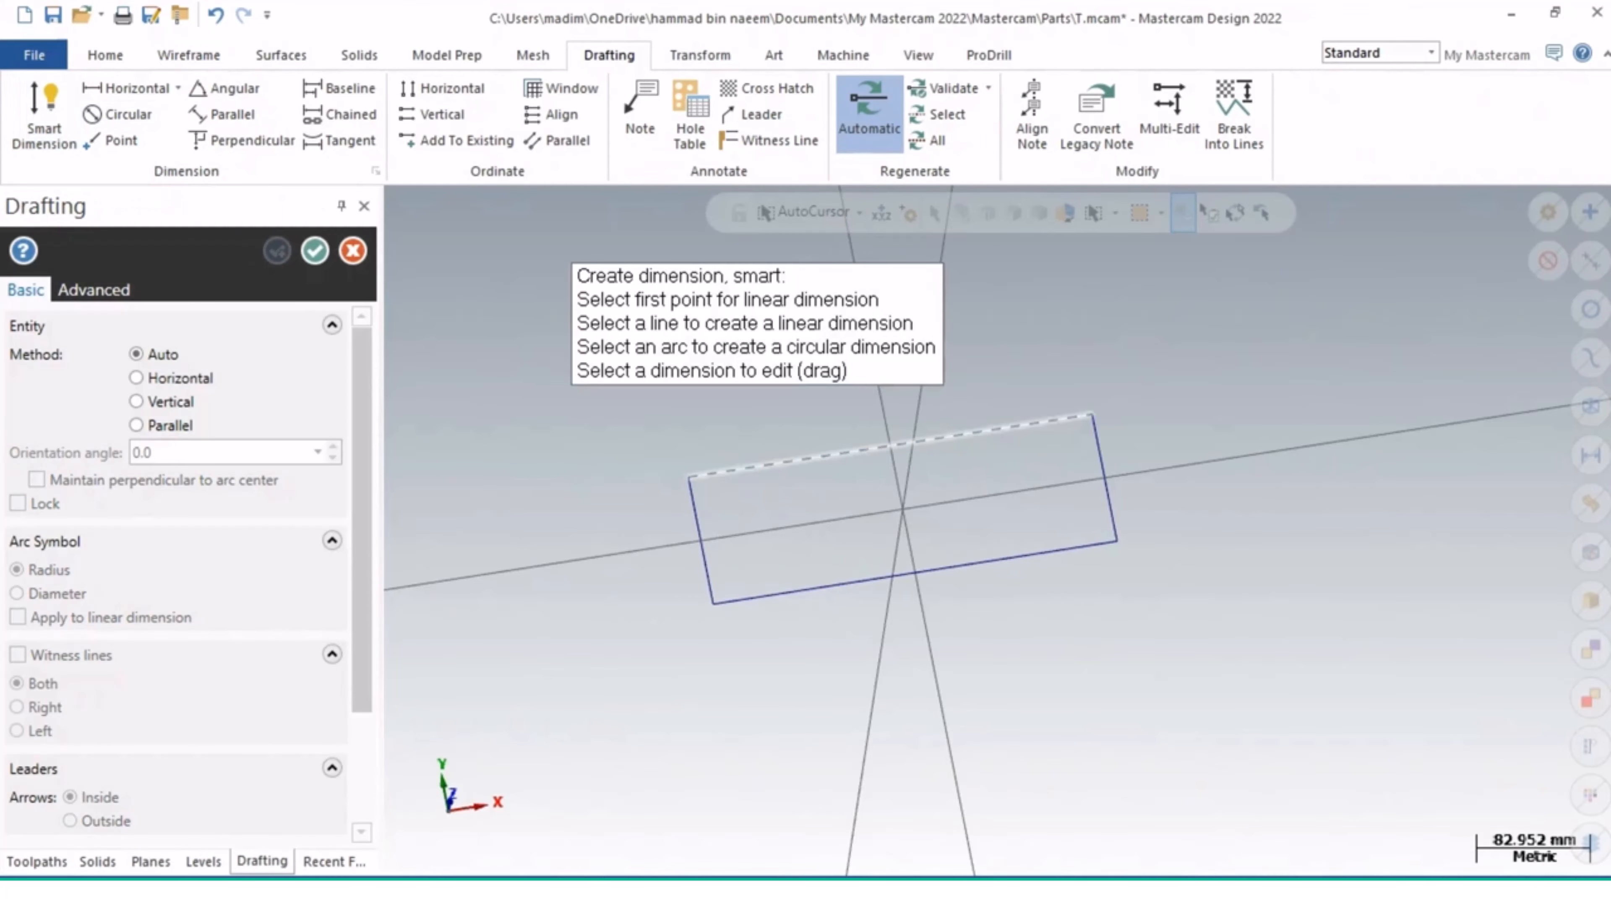
left_click(813, 453)
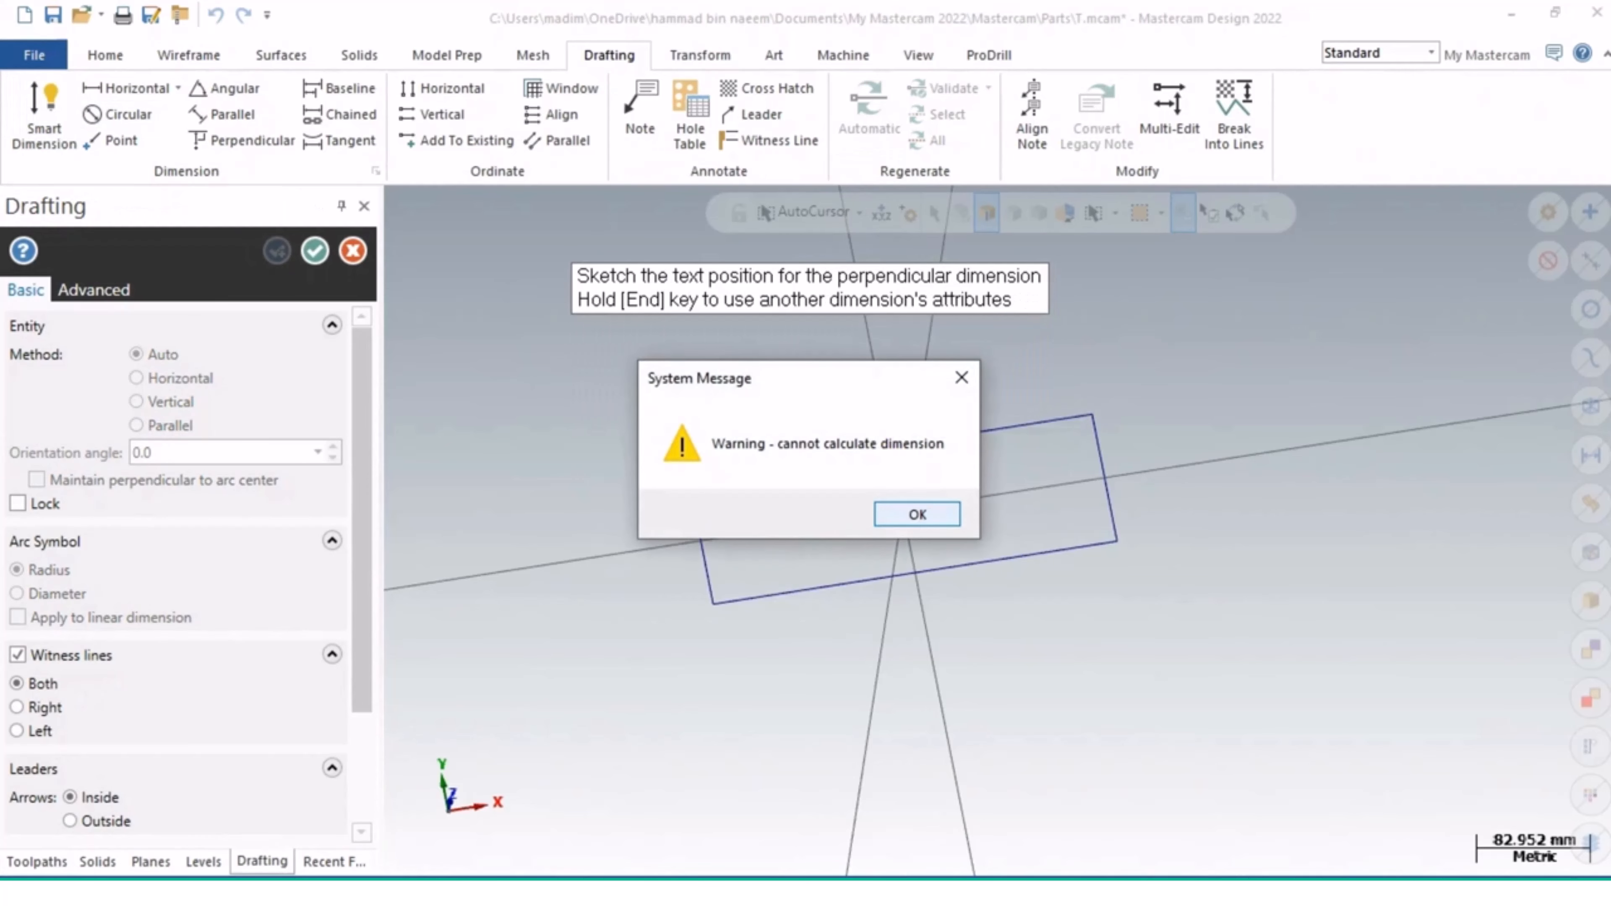
left_click(918, 514)
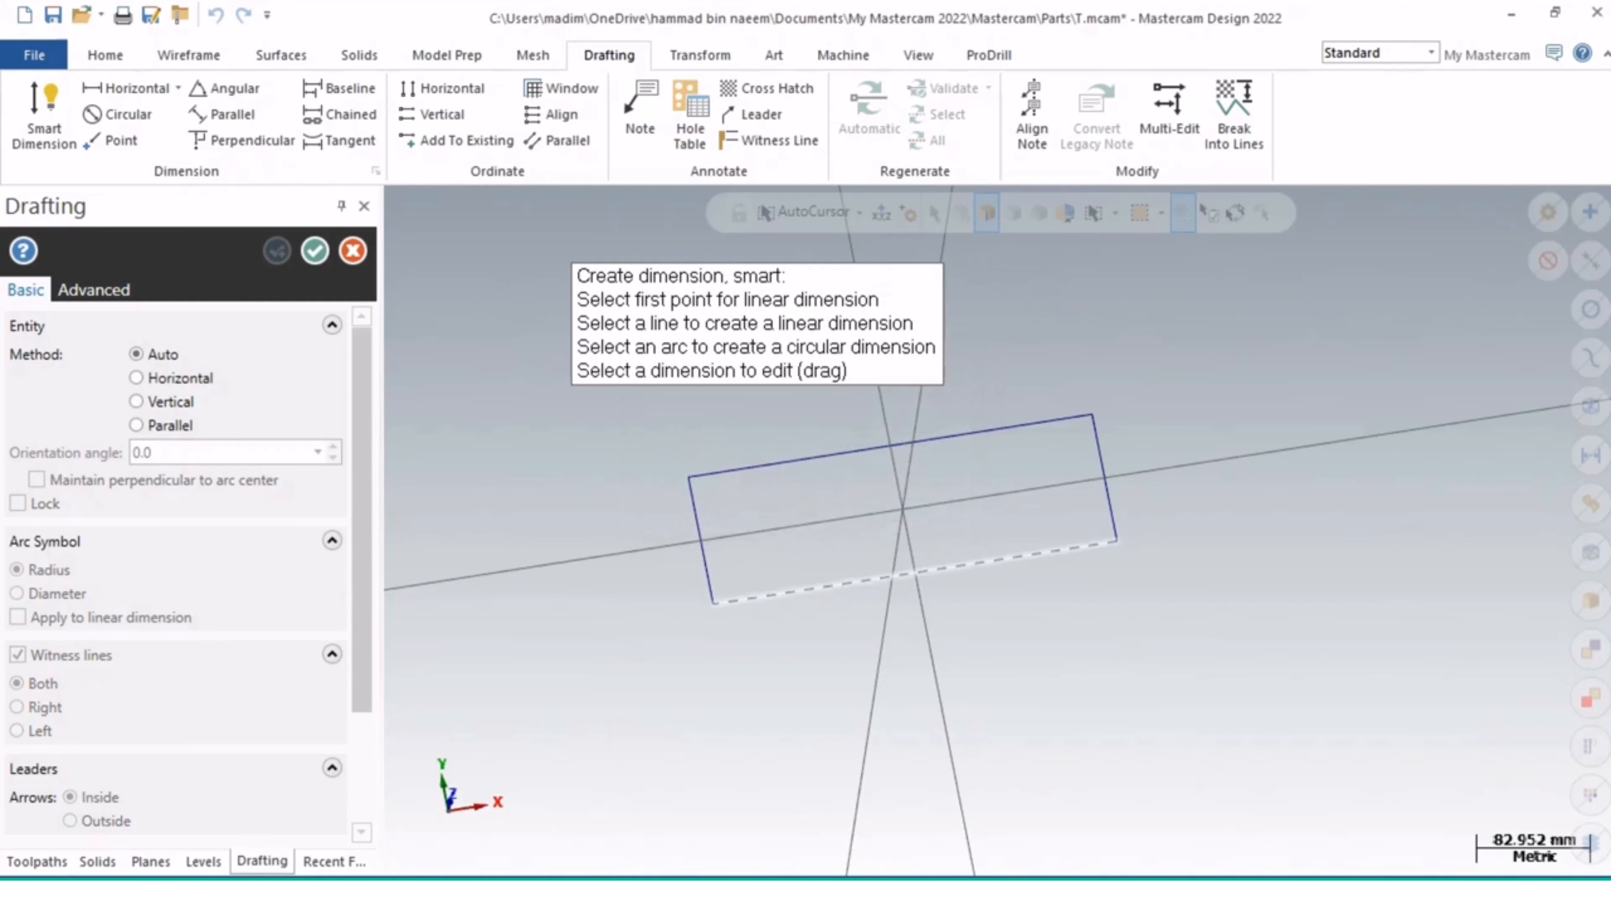
left_click(1149, 488)
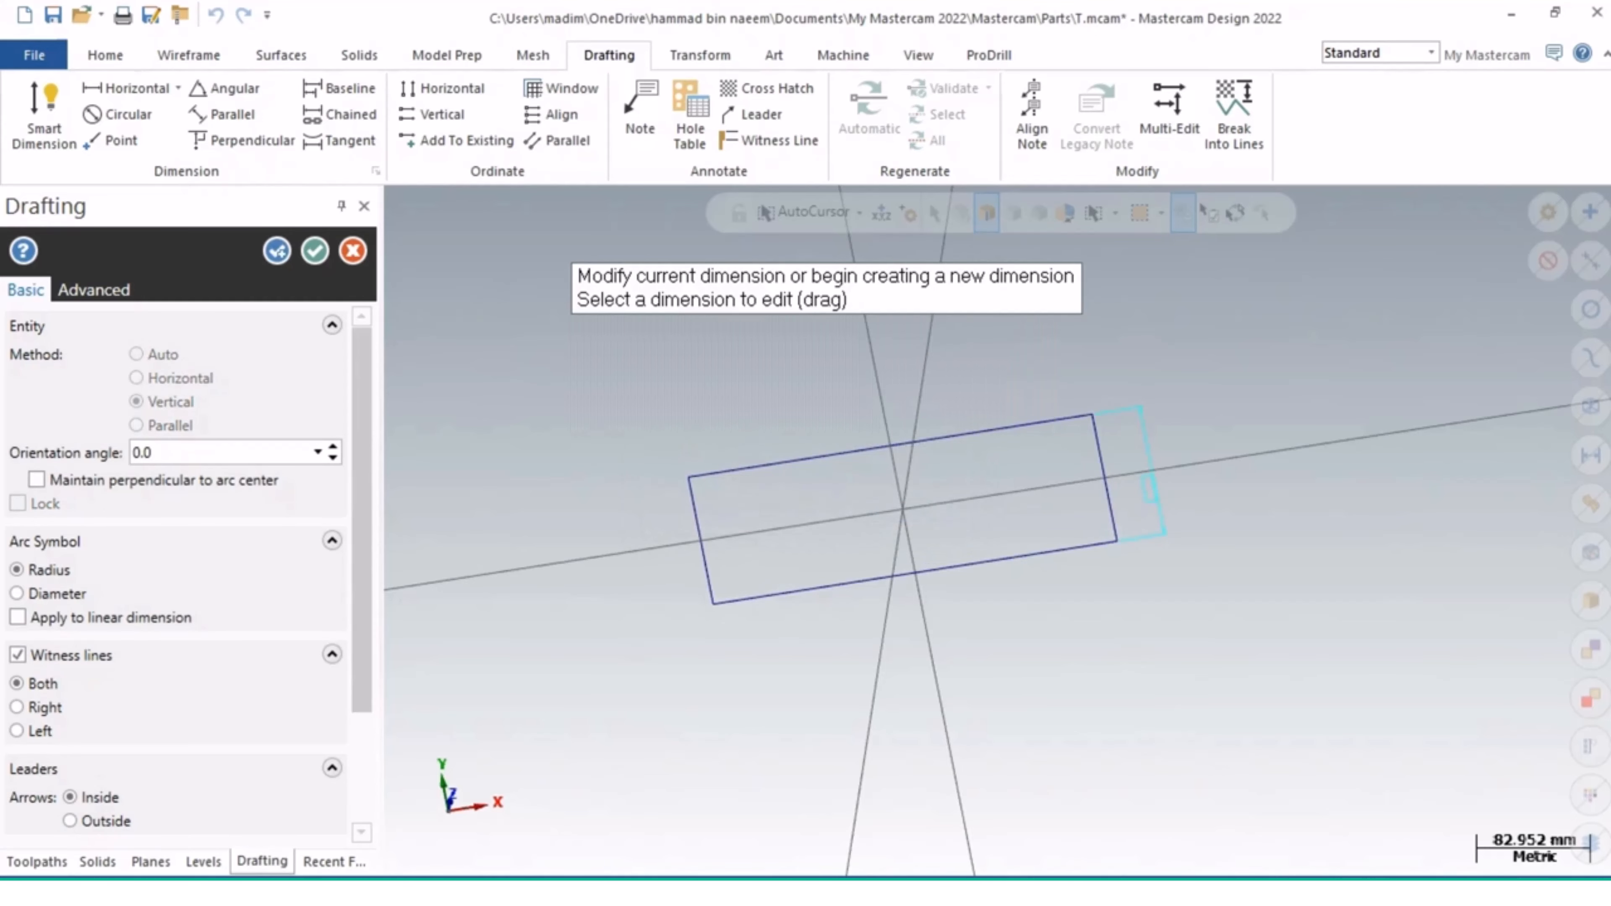
left_click(315, 251)
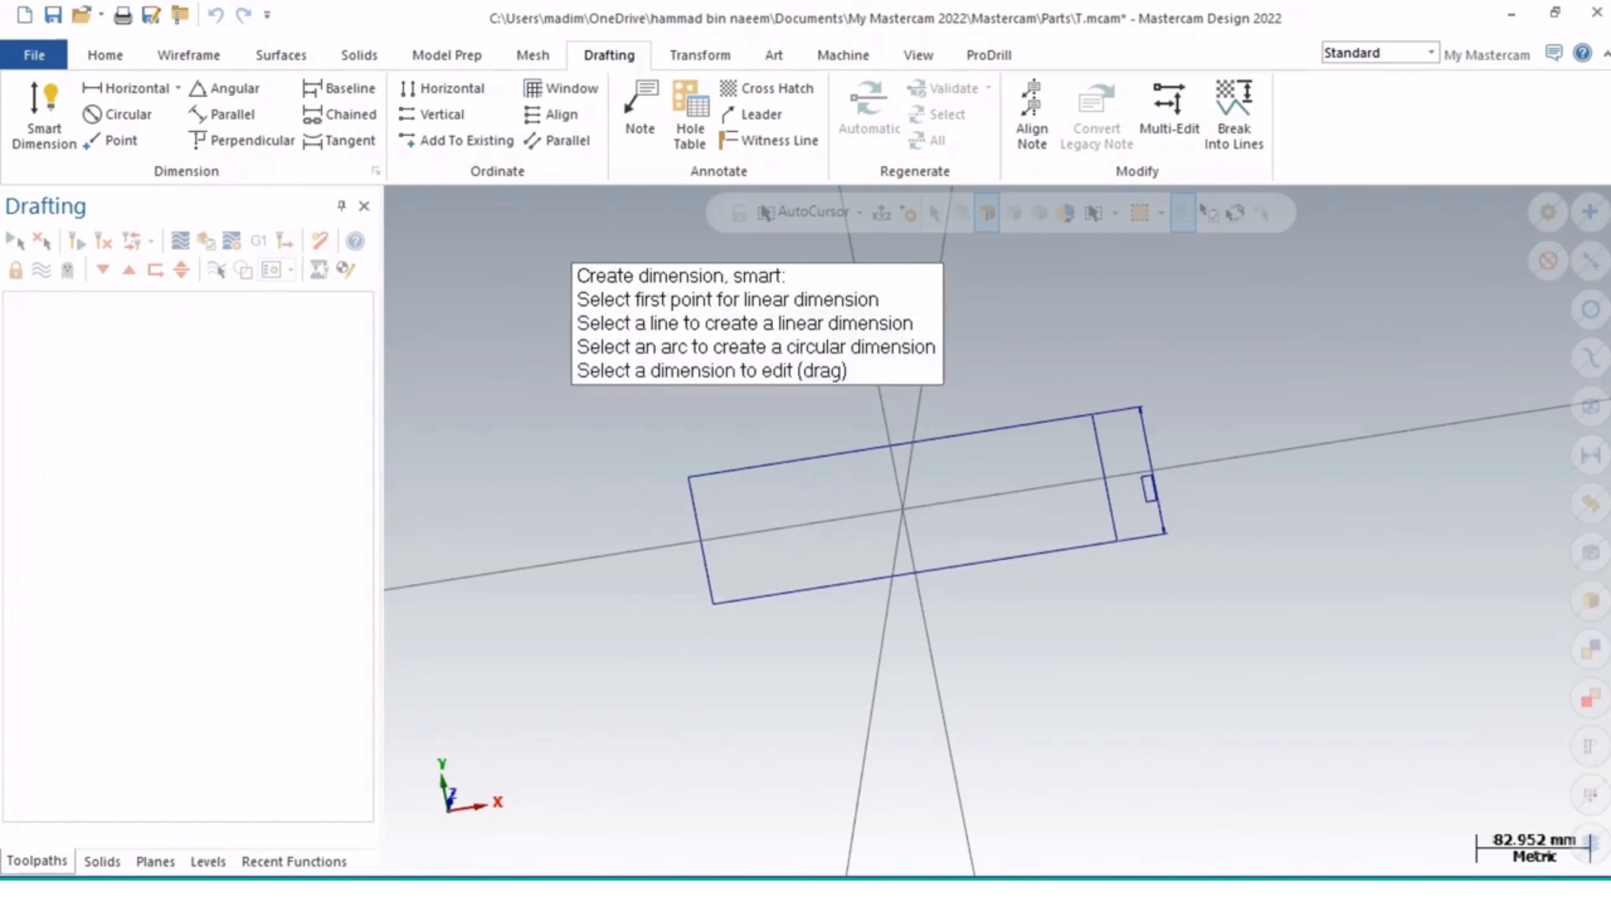
scroll(879, 446, "up", 2)
left_click(879, 448)
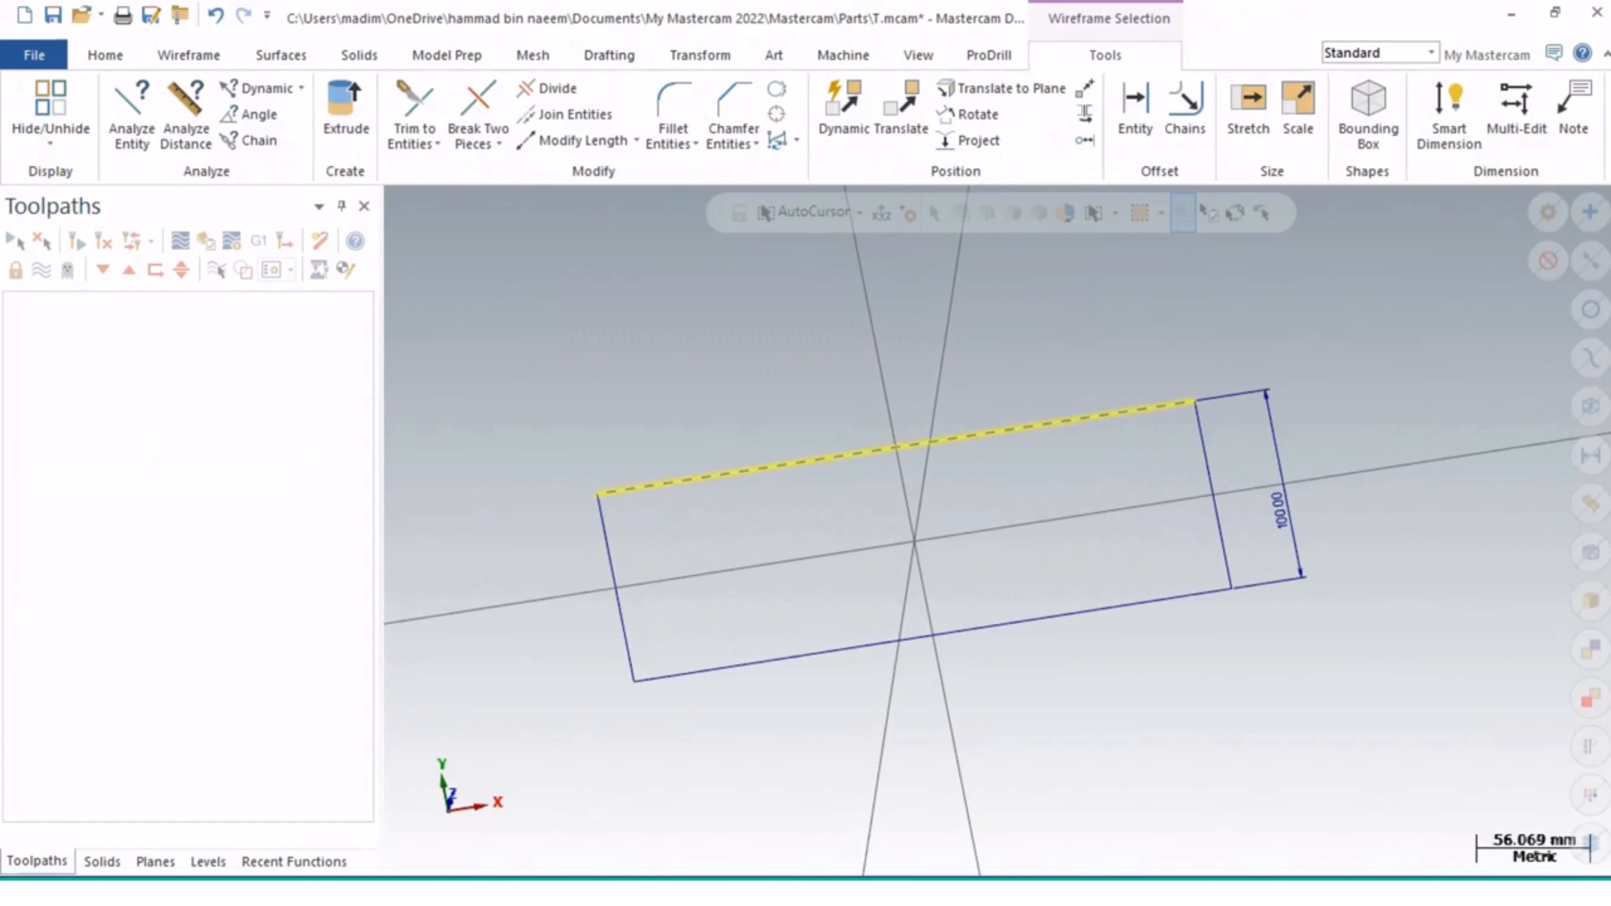
scroll(1284, 512, "up", 3)
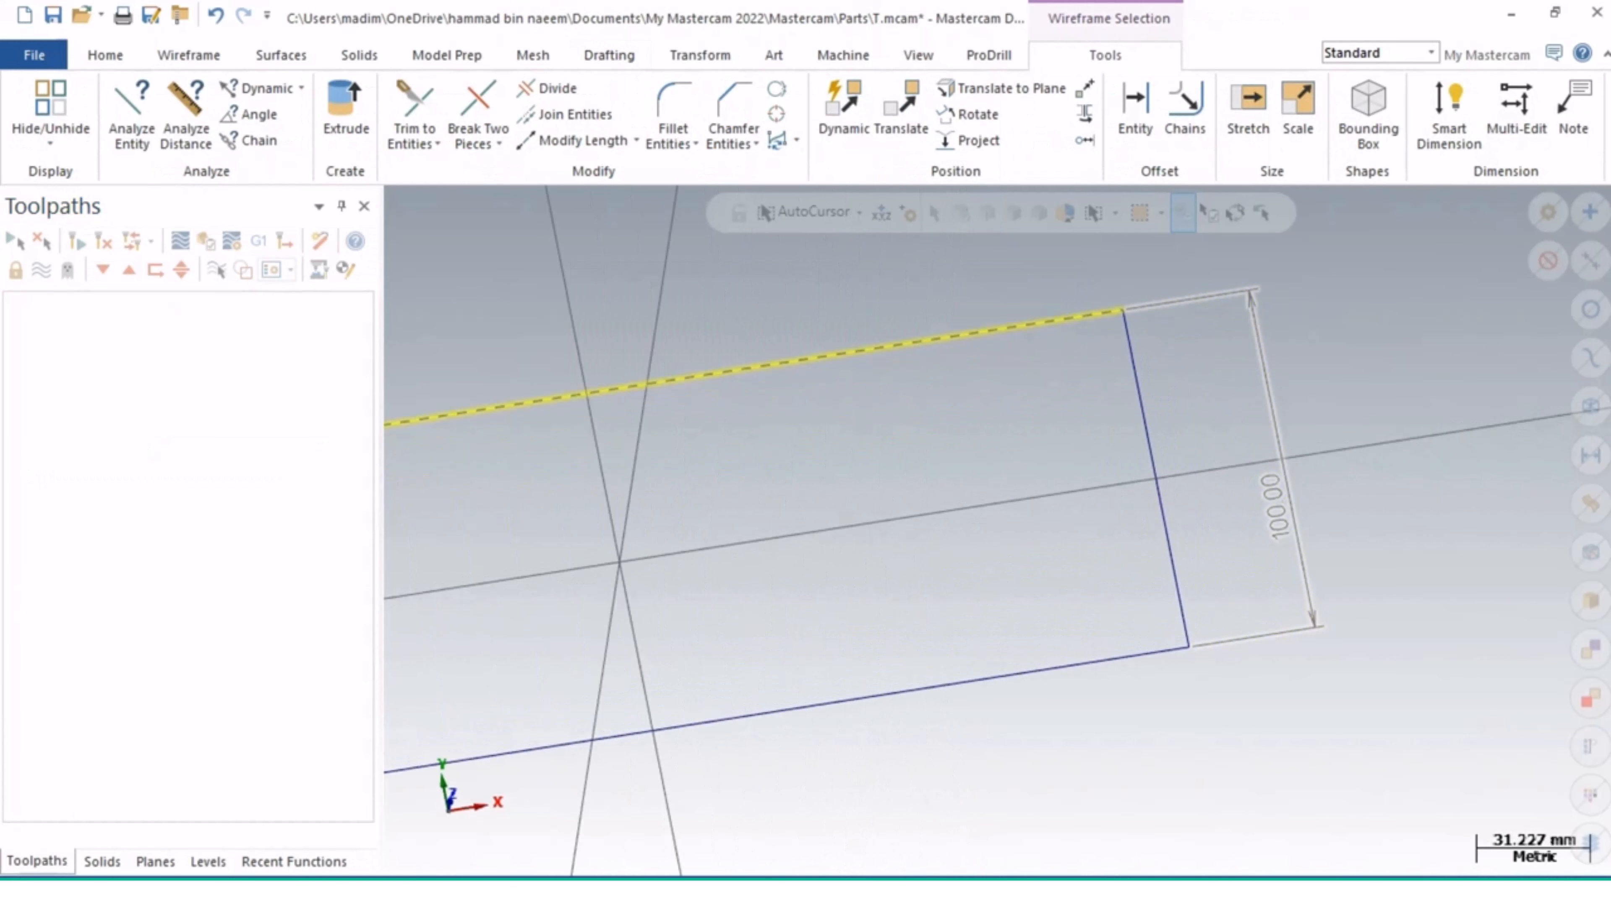
left_click(1282, 512)
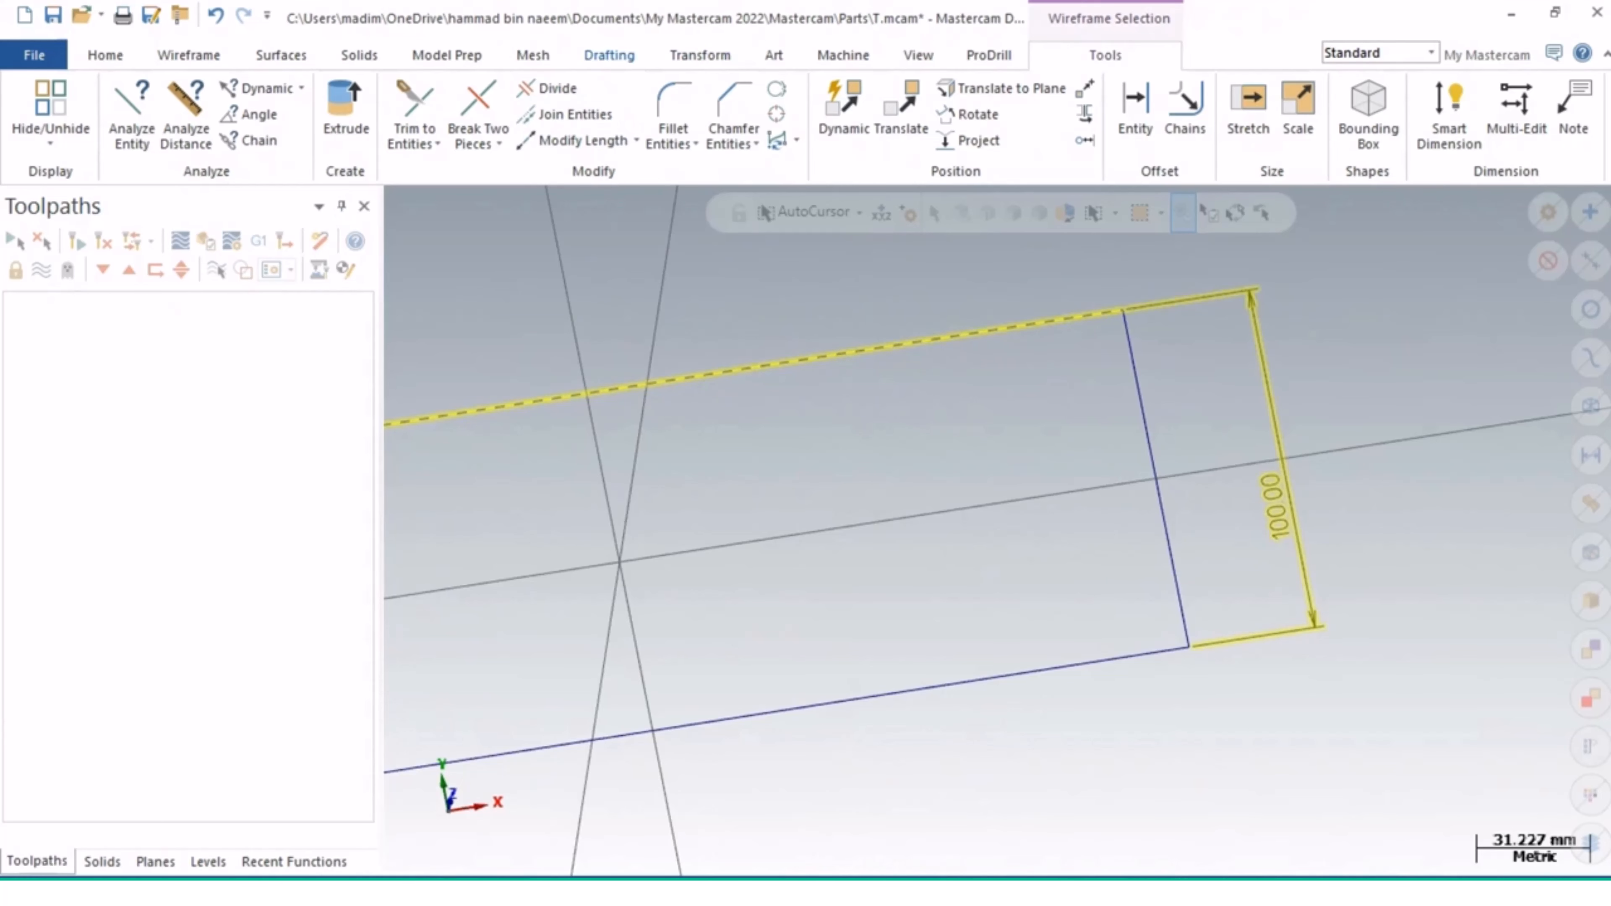
Step: Add a horizontal dimension for the rectangle's width above its upper edge and finish dimensioning
left_click(607, 55)
left_click(126, 88)
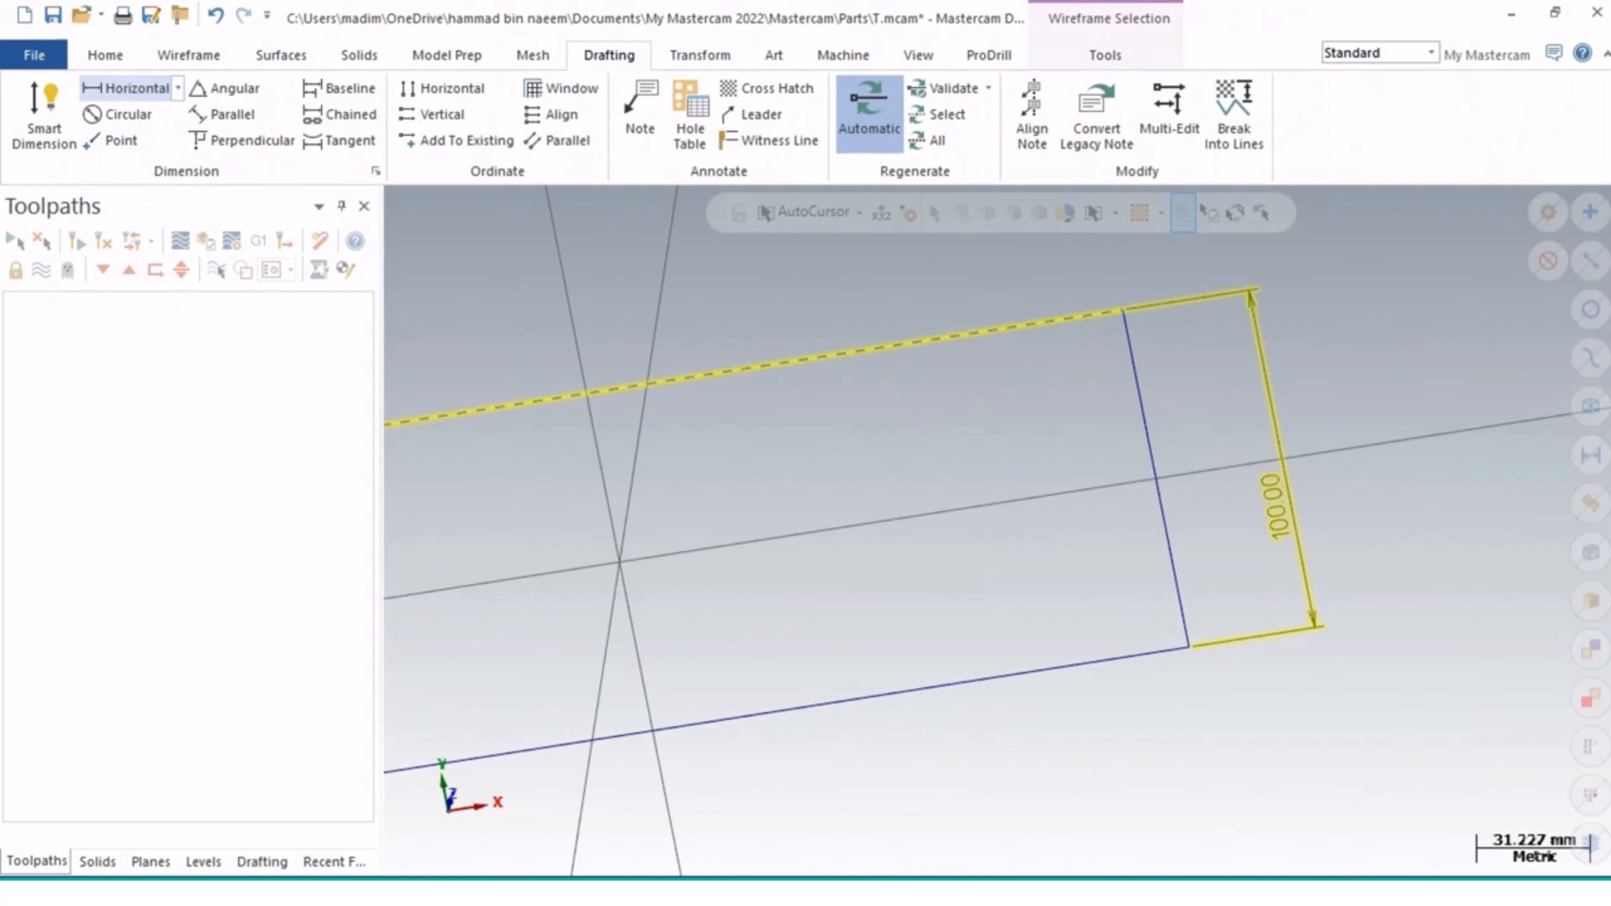
left_click(1123, 310)
scroll(856, 435, "down", 4)
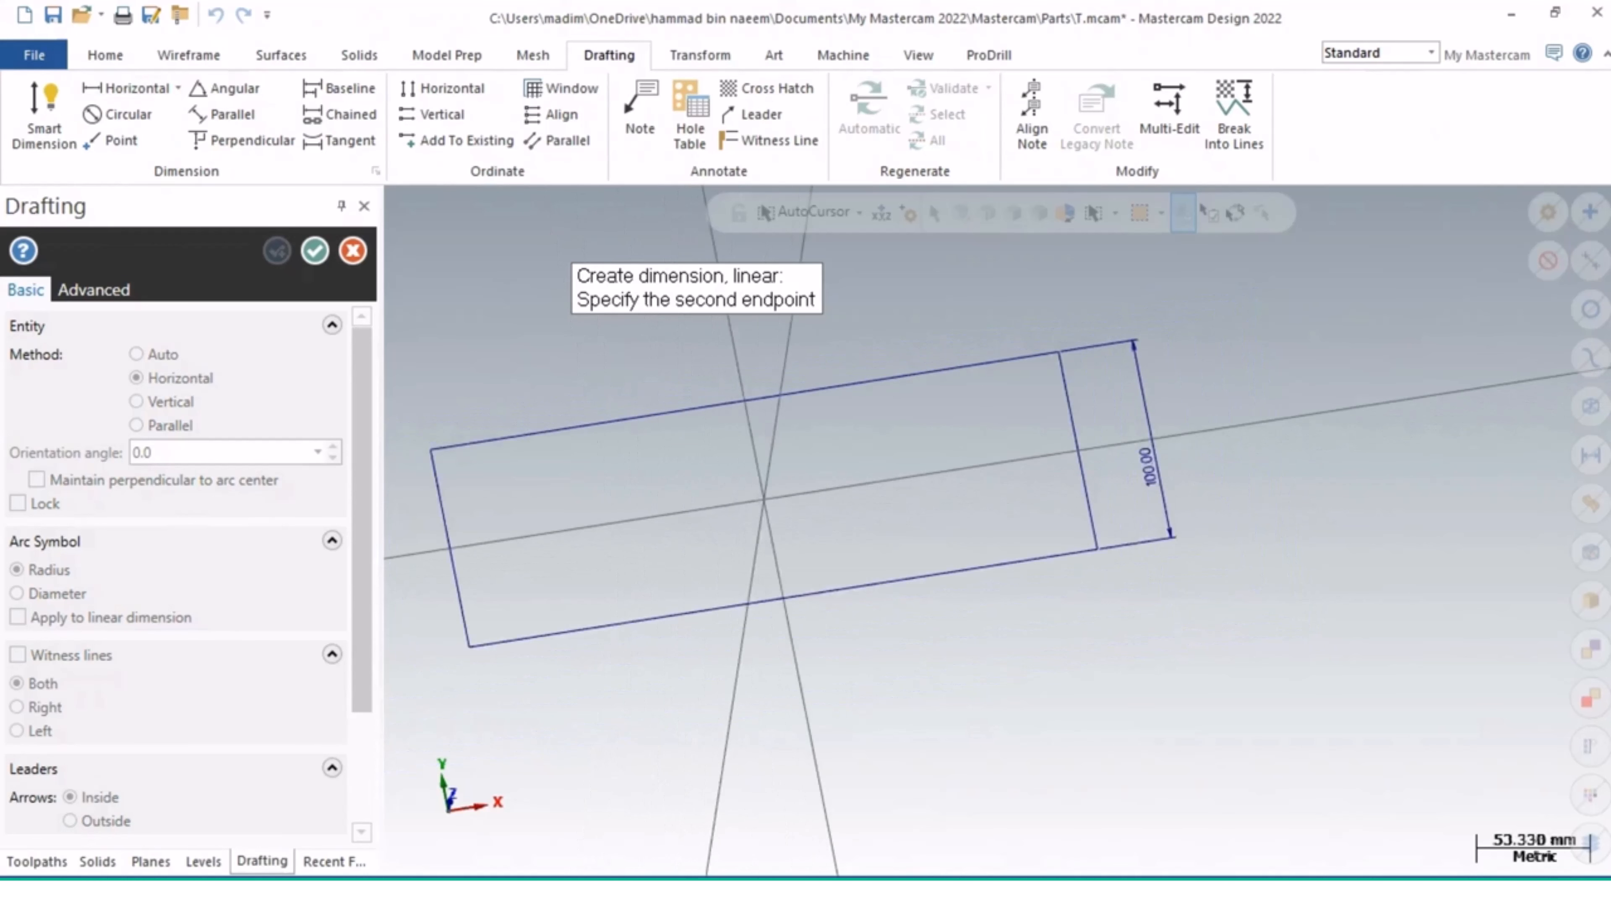
left_click(516, 609)
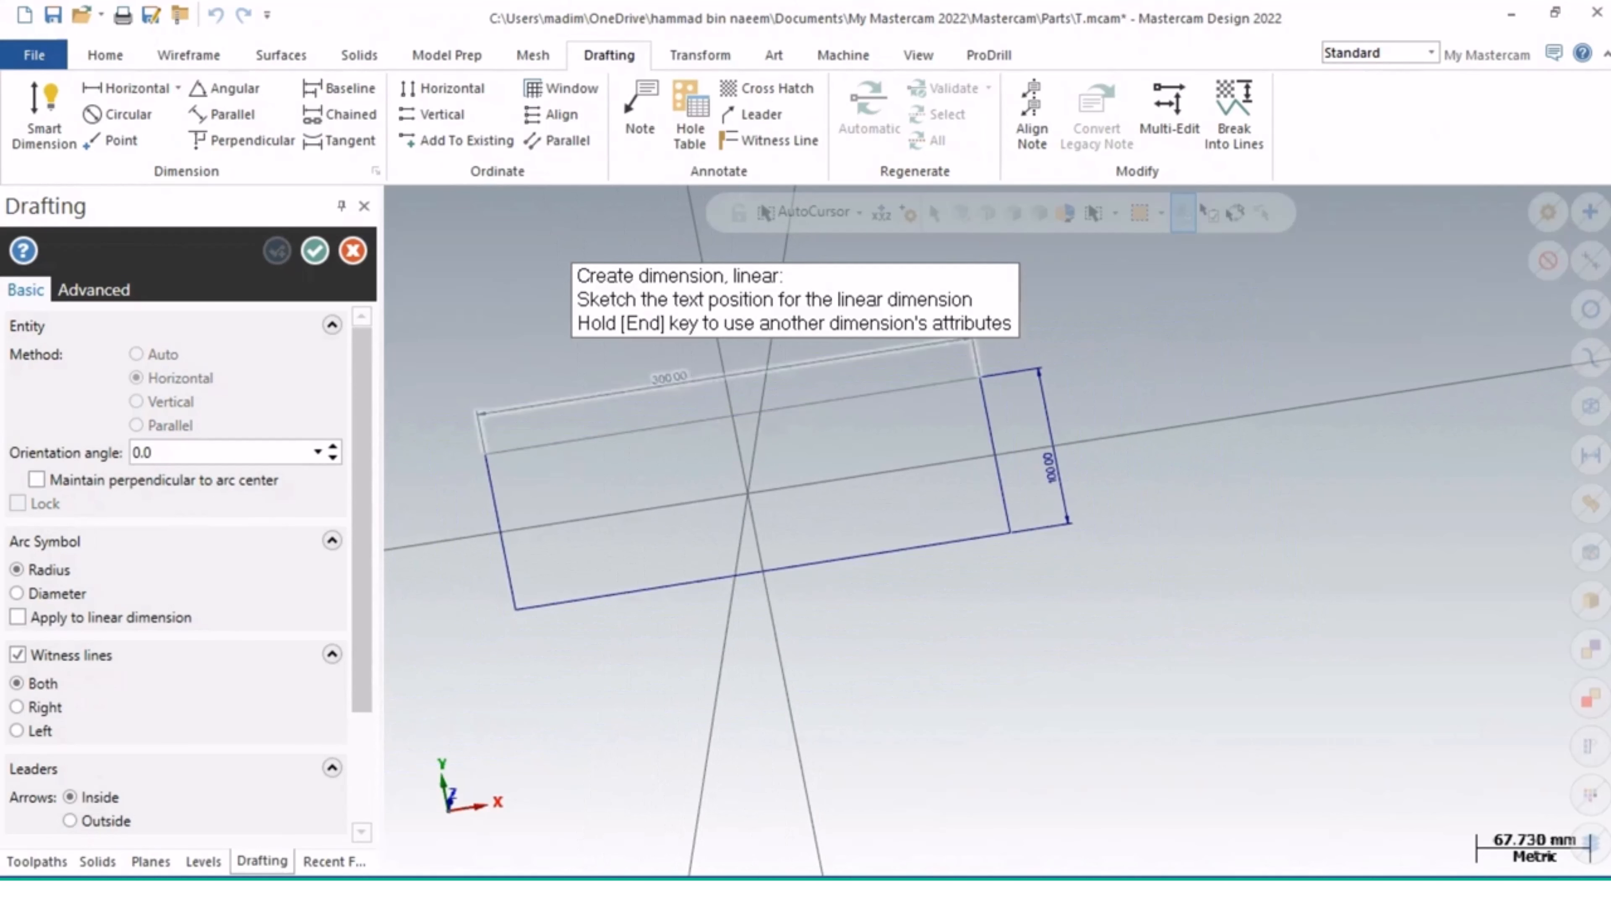
left_click(728, 384)
left_click(315, 250)
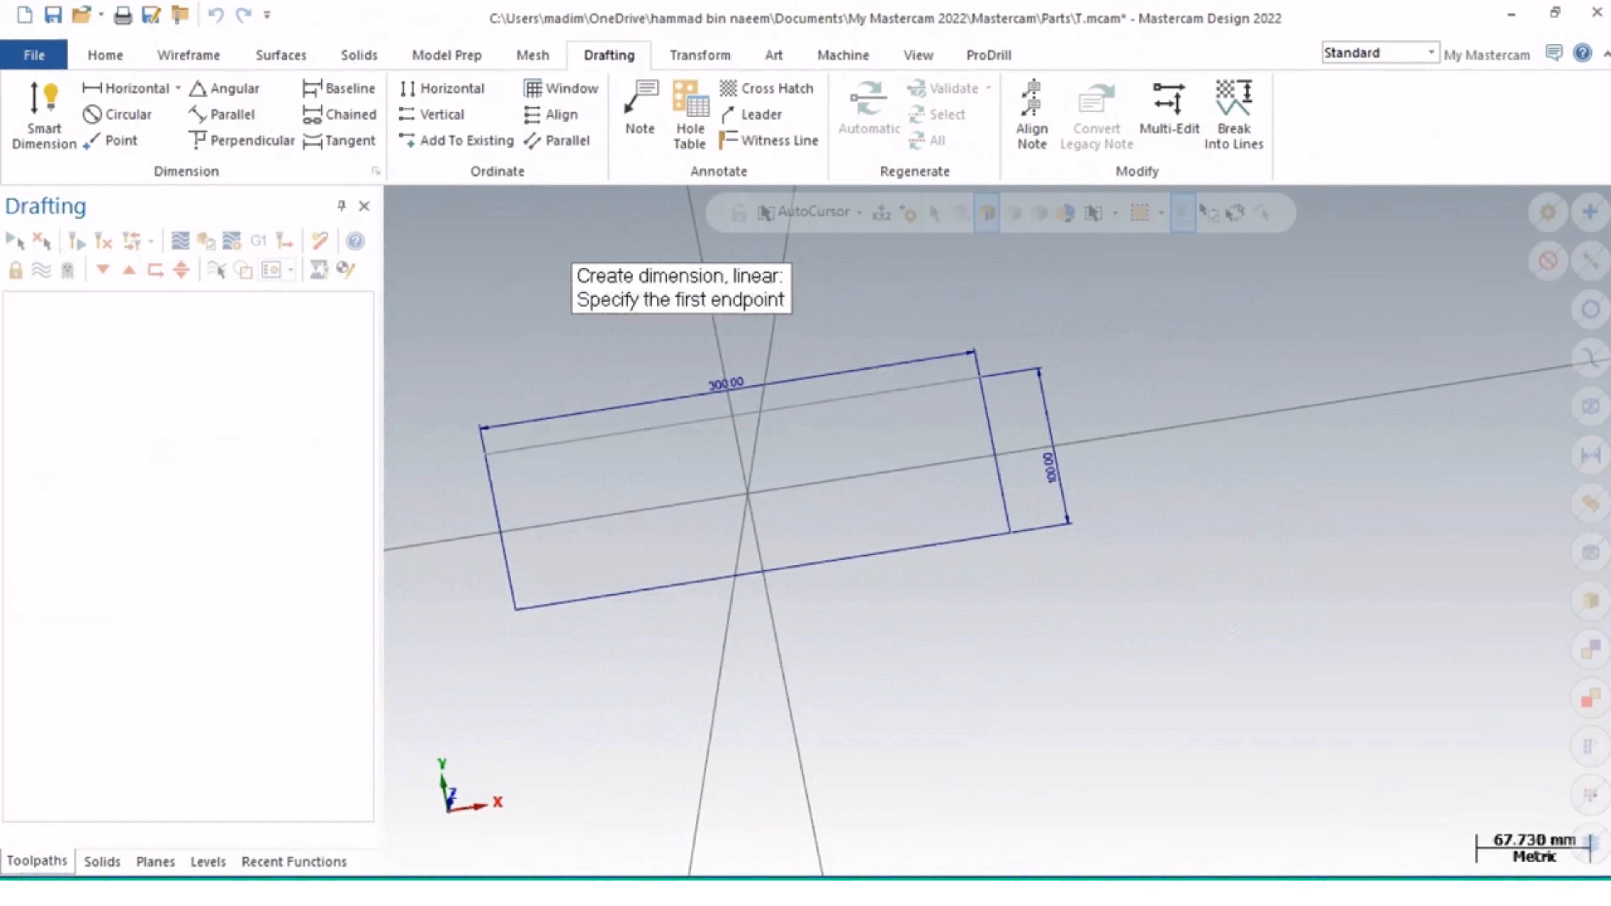
Step: Start a solid extrusion that creates a body from the rectangle's closed four-edge chain
scroll(688, 395, "up", 1)
scroll(701, 417, "up", 2)
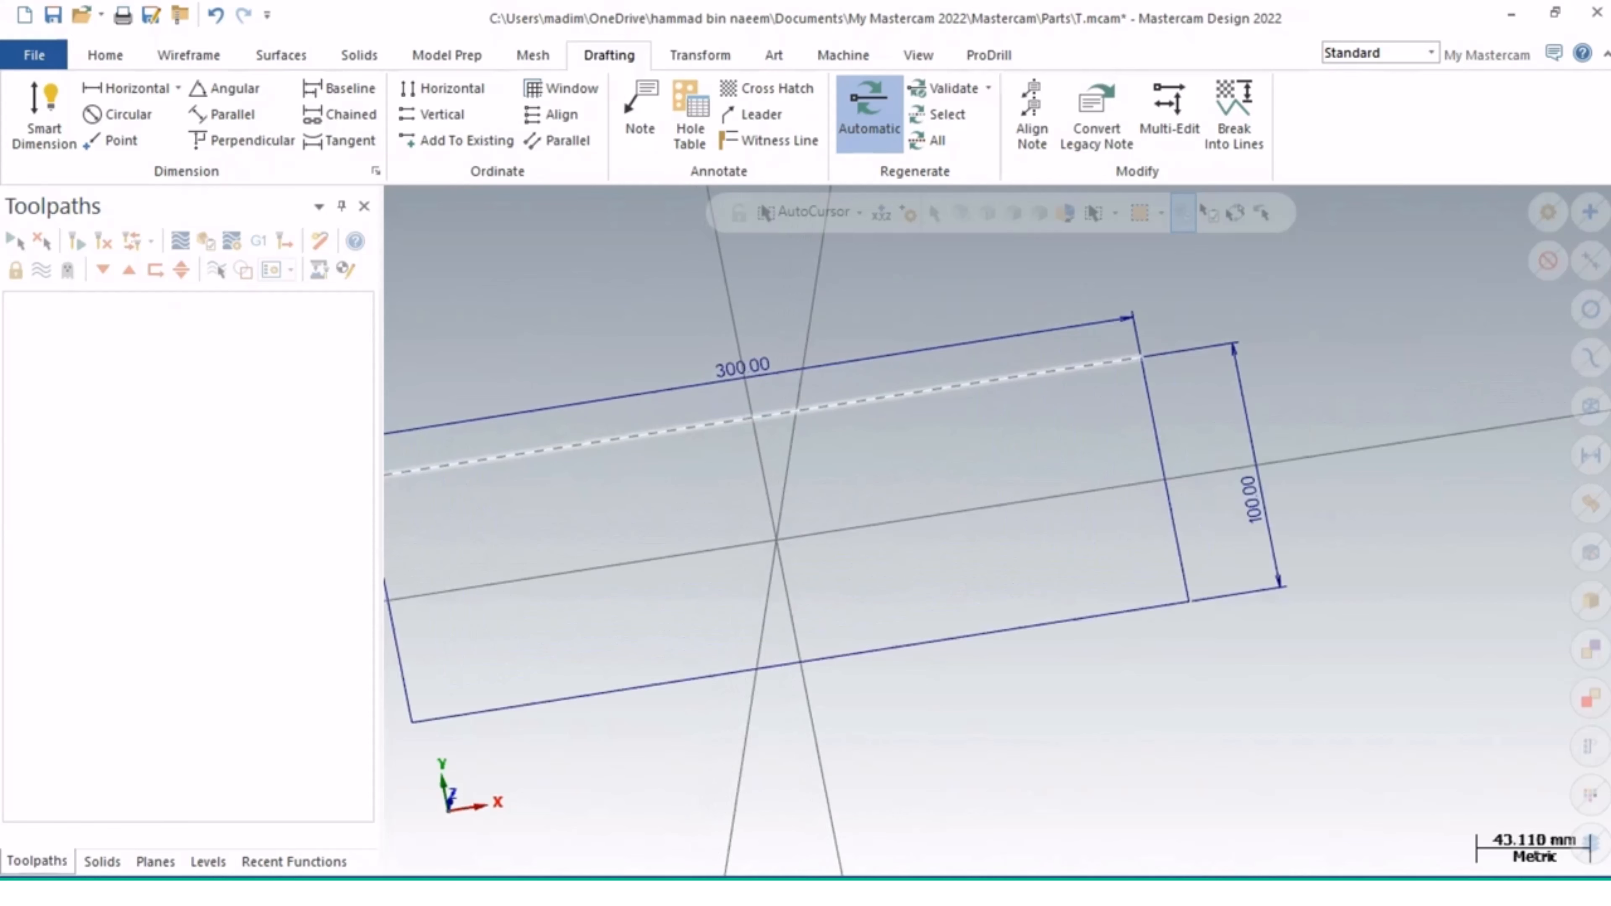
scroll(706, 417, "down", 3)
middle_click_drag(1009, 463, 1001, 530)
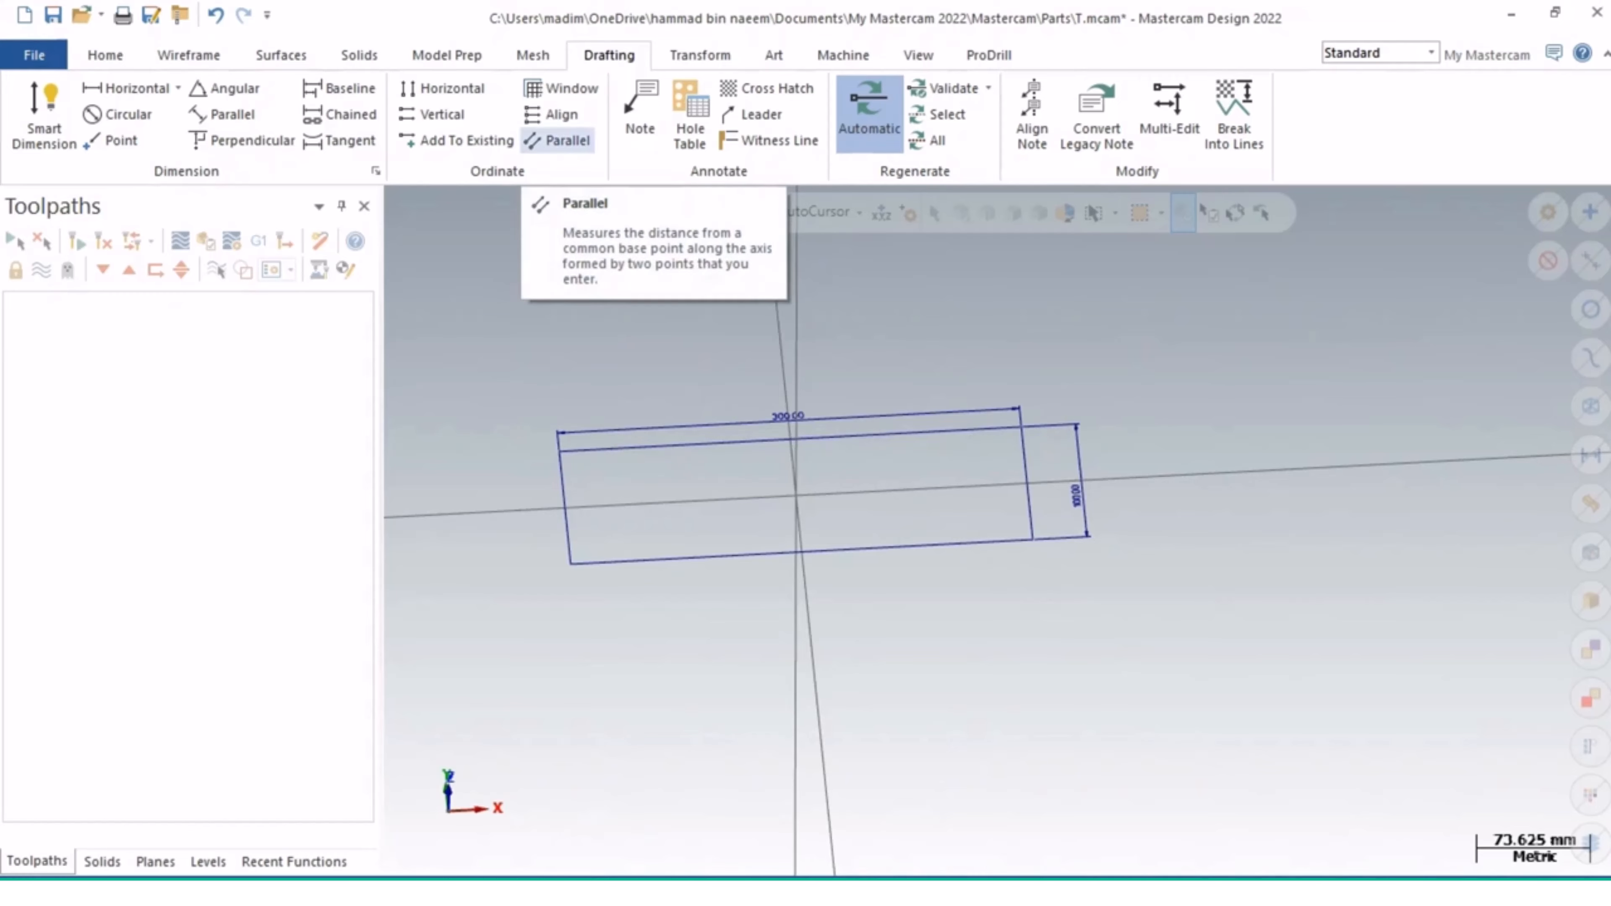
left_click(359, 54)
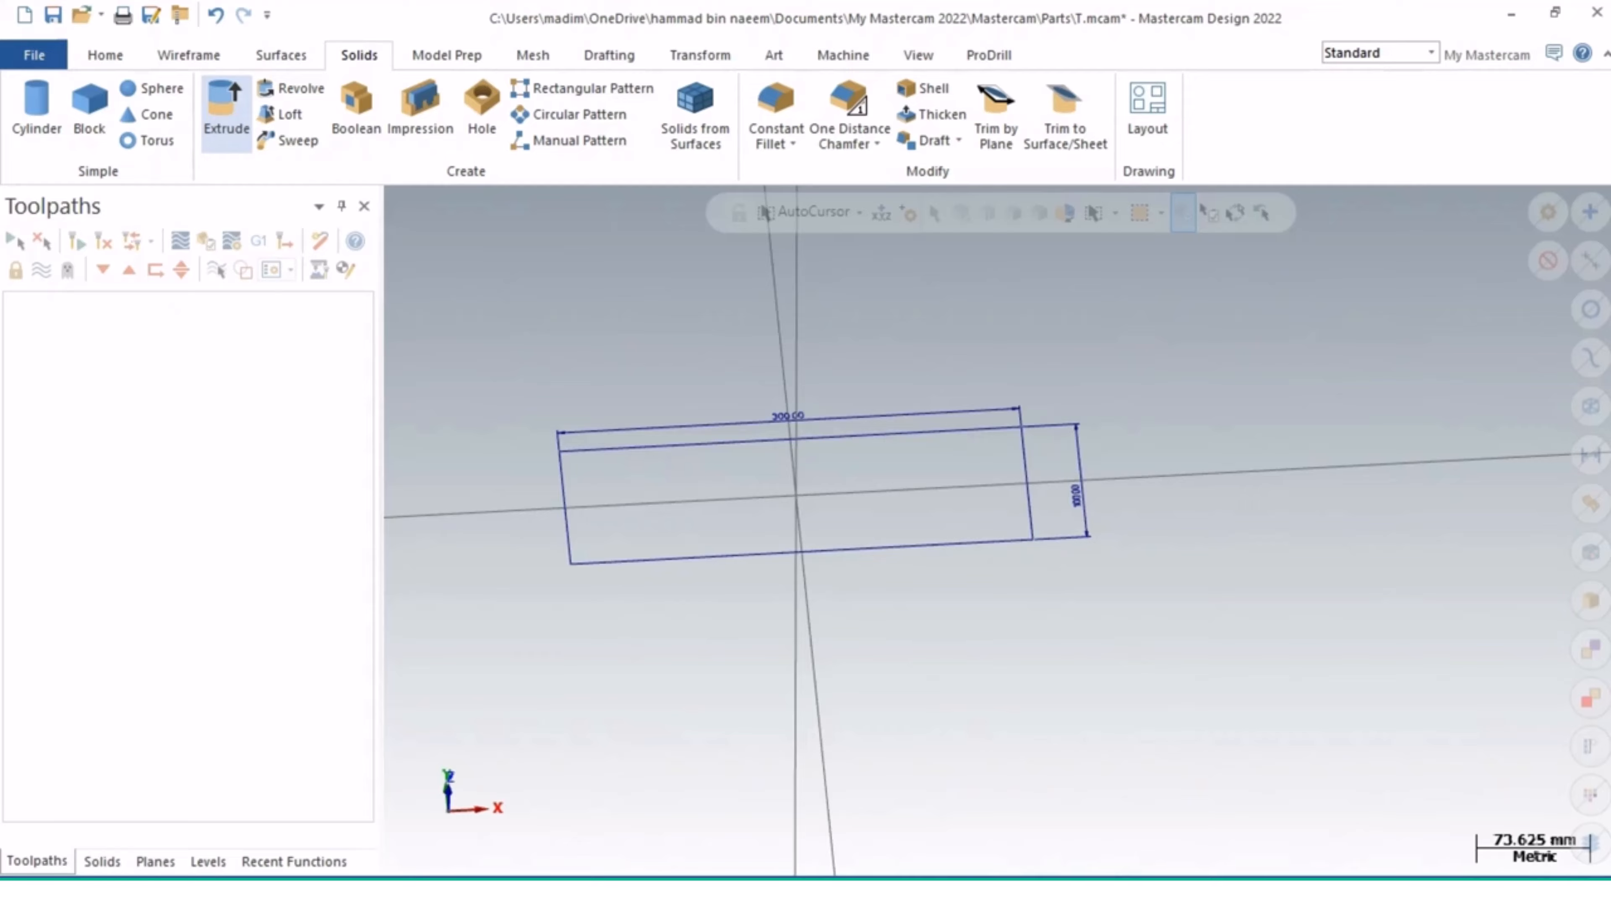
left_click(225, 111)
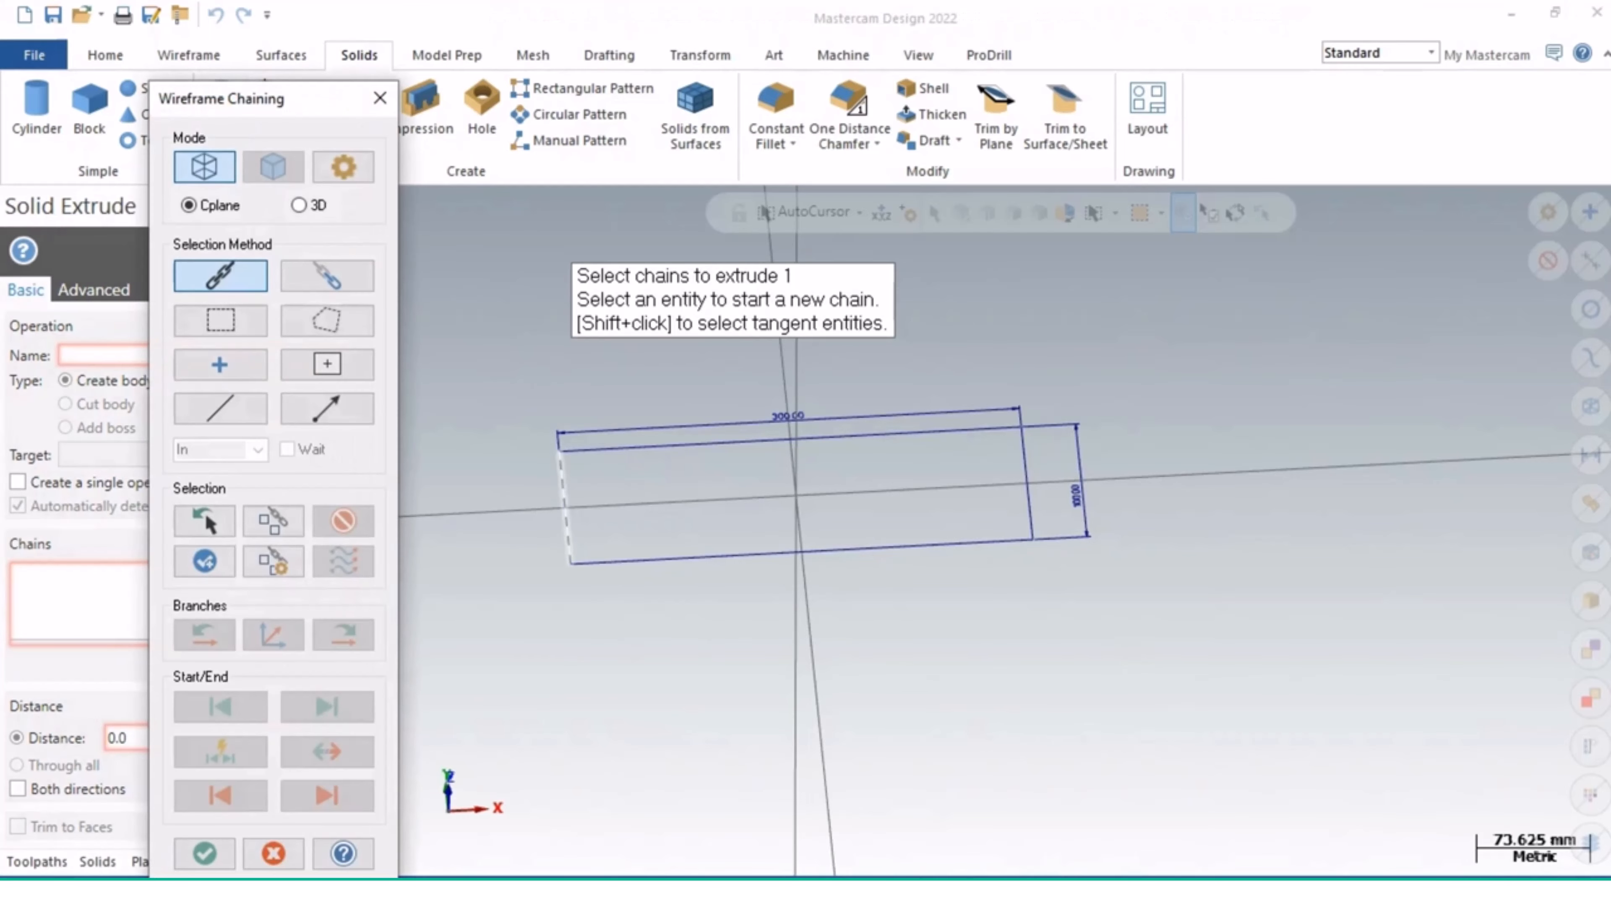
left_click_drag(204, 112, 220, 55)
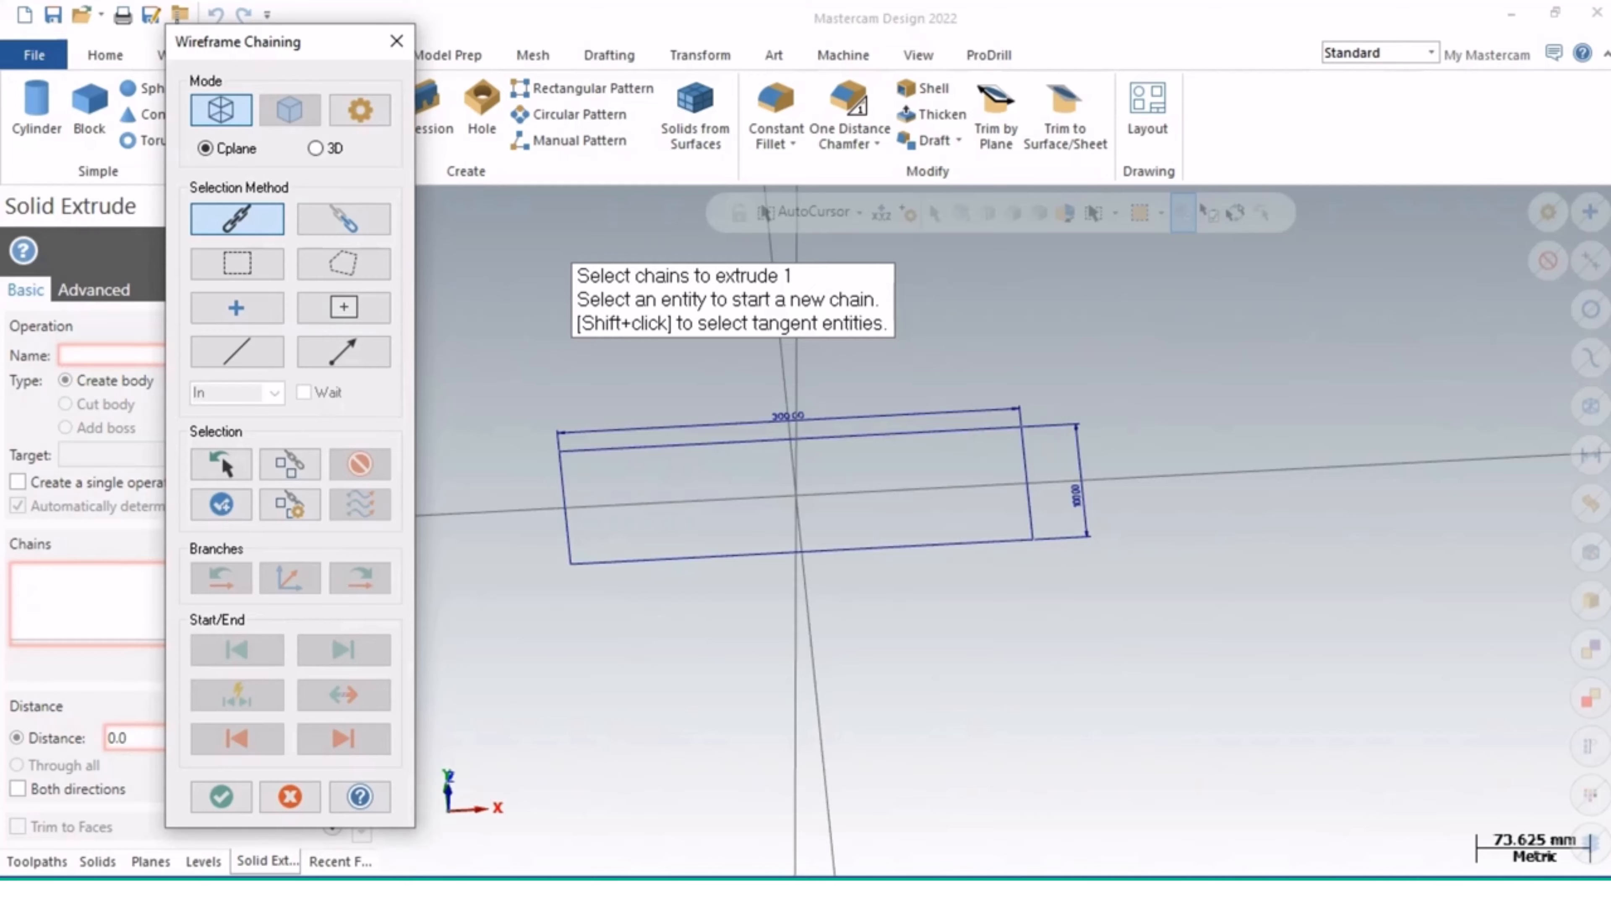
left_click(561, 477)
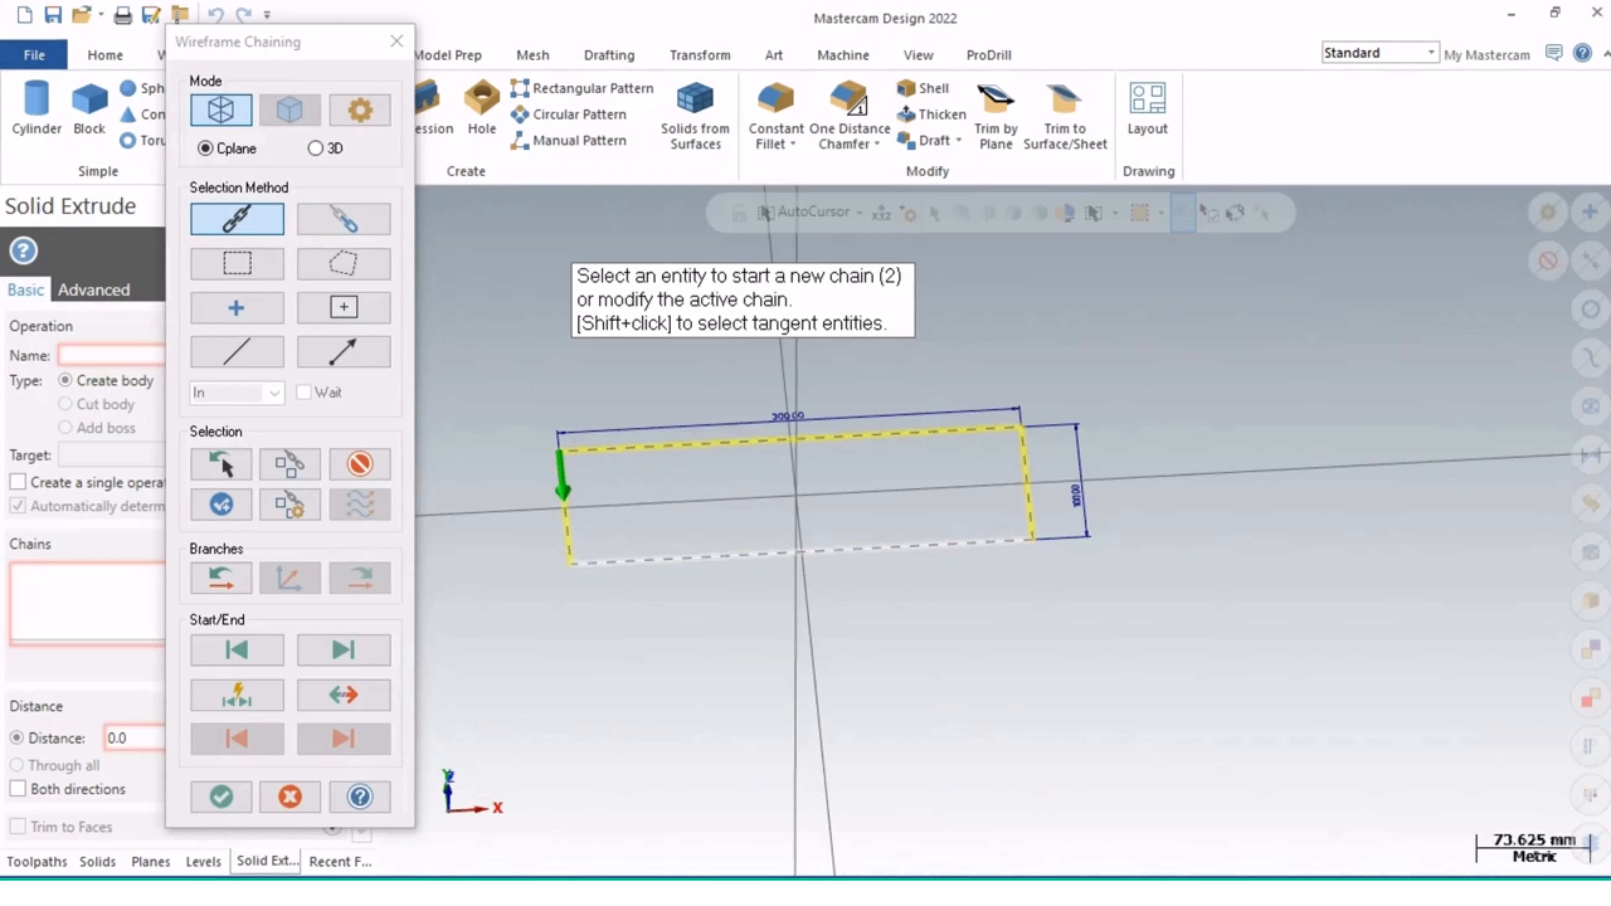
left_click(221, 797)
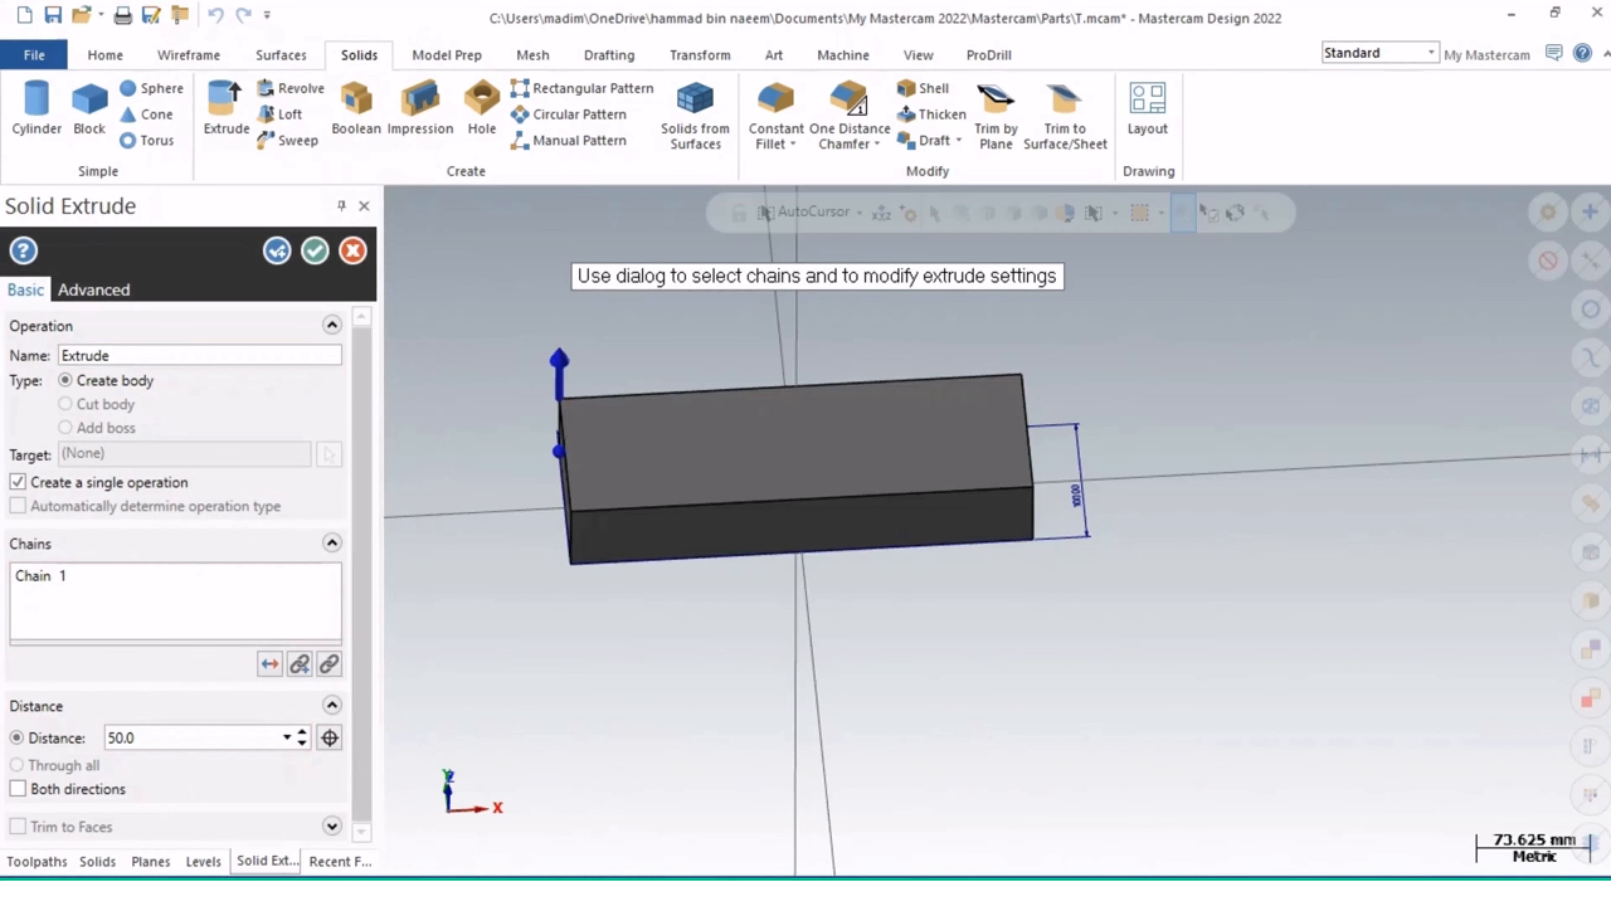
Step: Name the extrude operation Rectangle
middle_click_drag(999, 530, 967, 486)
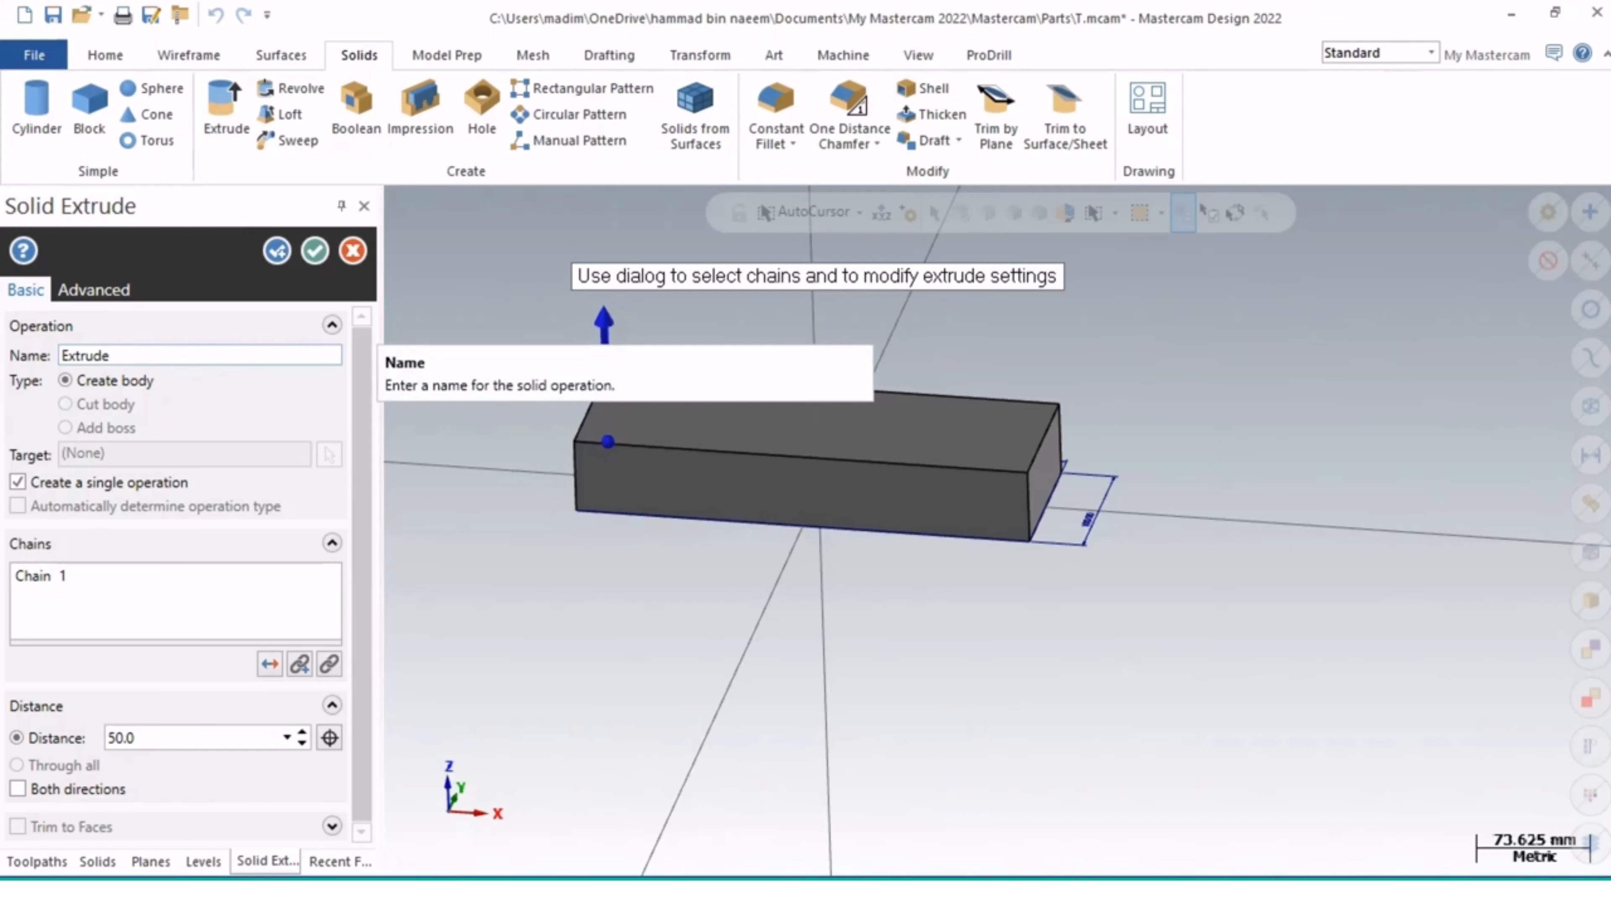
left_click(111, 356)
left_click_drag(112, 355, 59, 355)
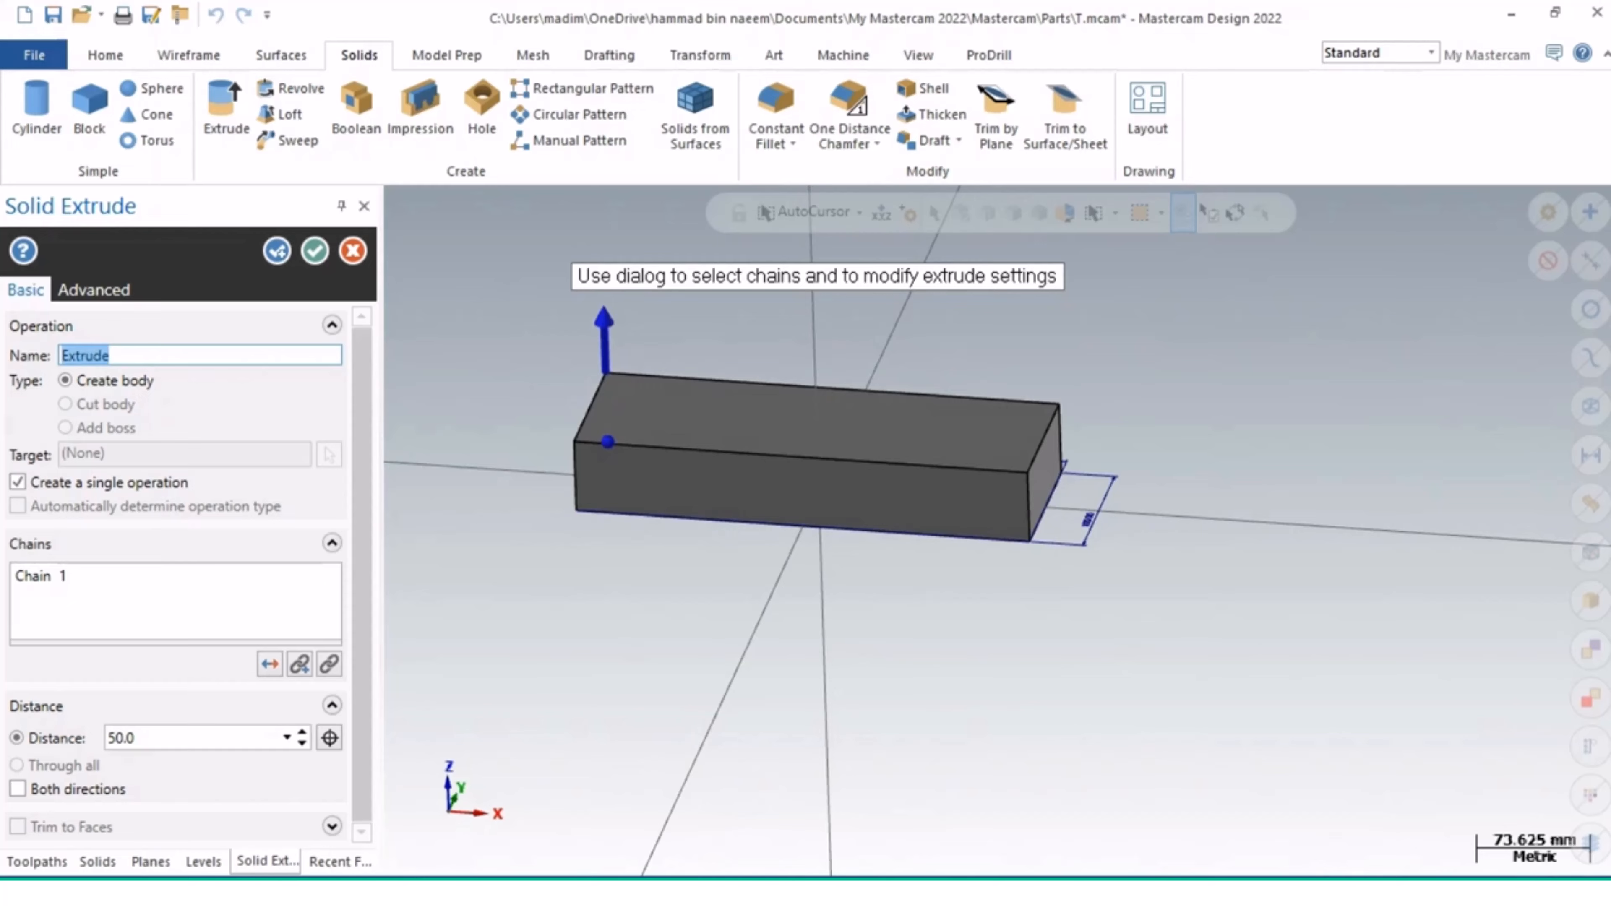
type("Rectangle")
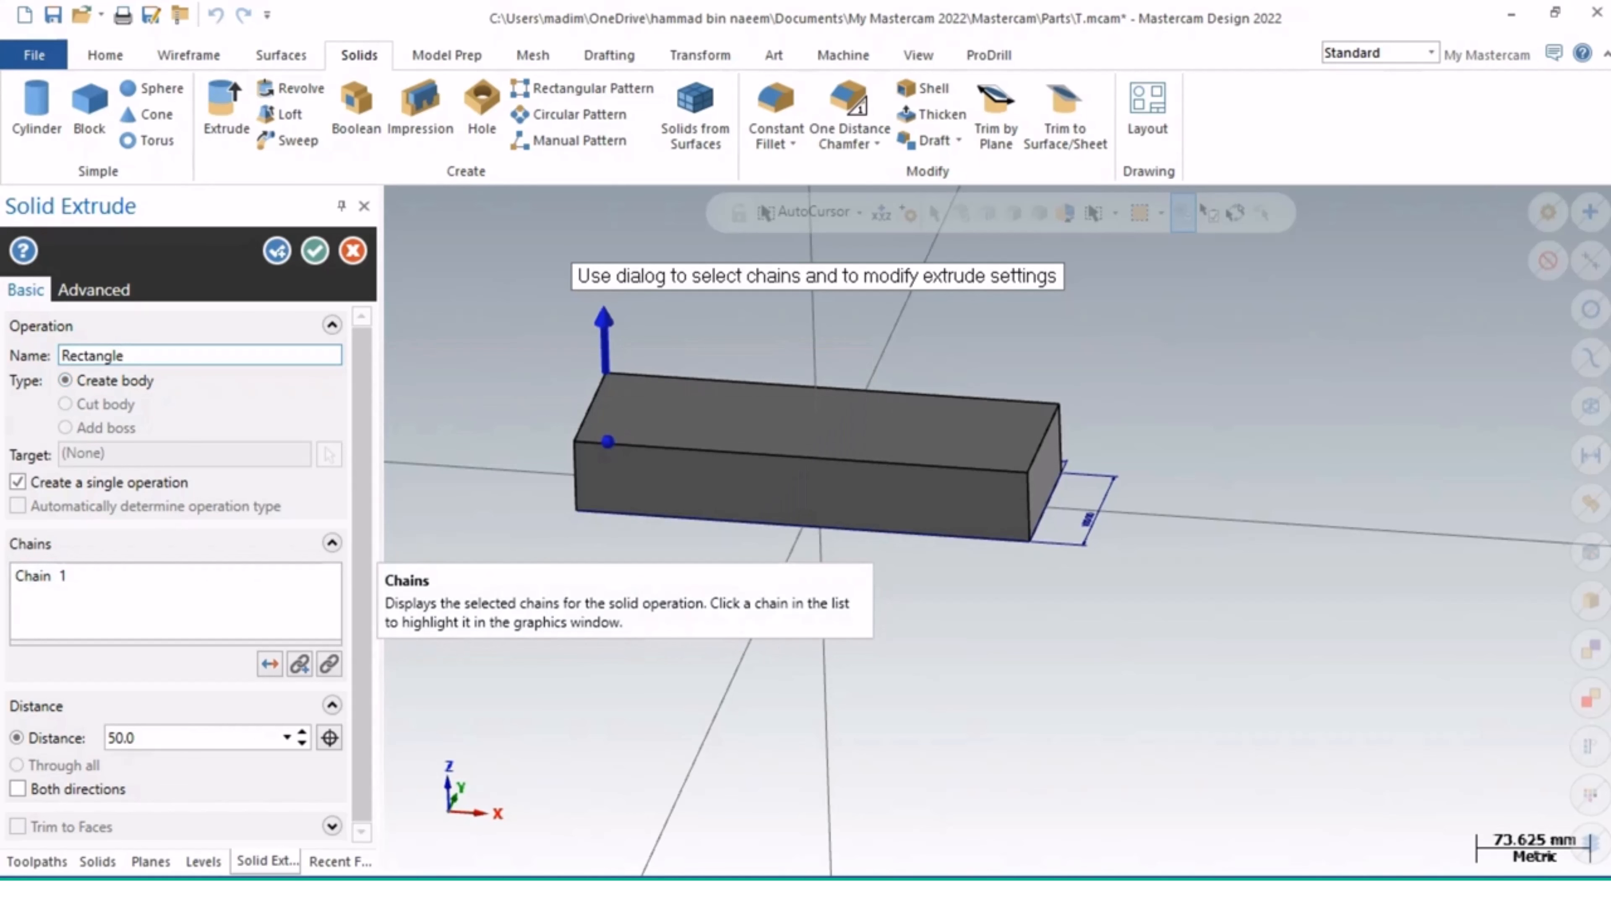
Step: Reverse the extrusion direction of the rectangle chain so the body extends downward from the sketch
left_click(175, 576)
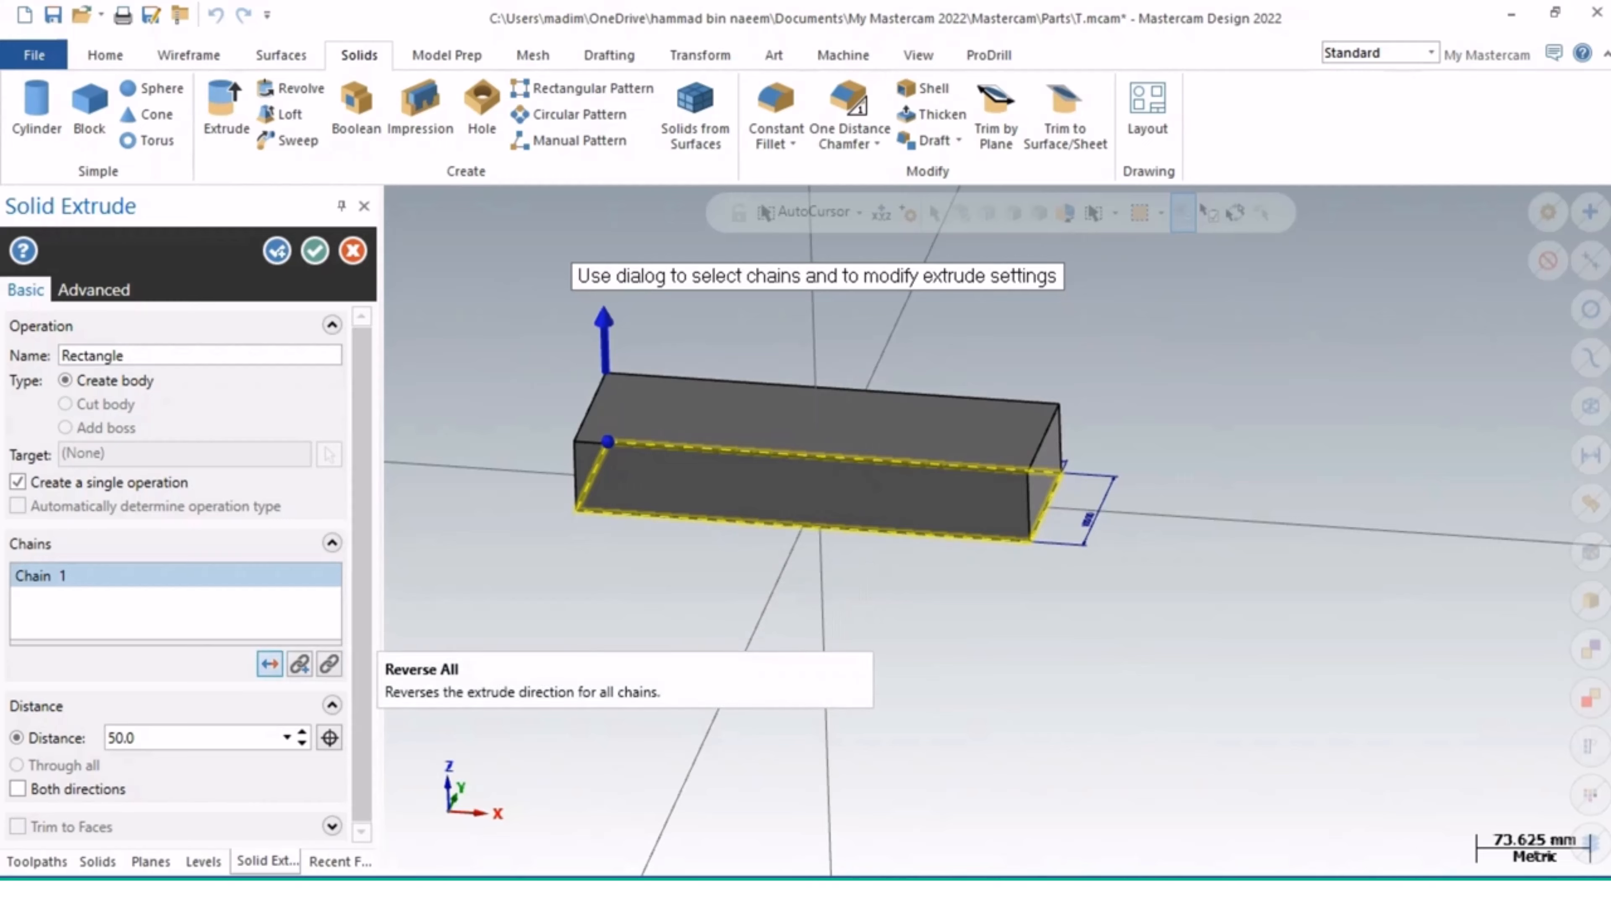
left_click(270, 664)
left_click(270, 664)
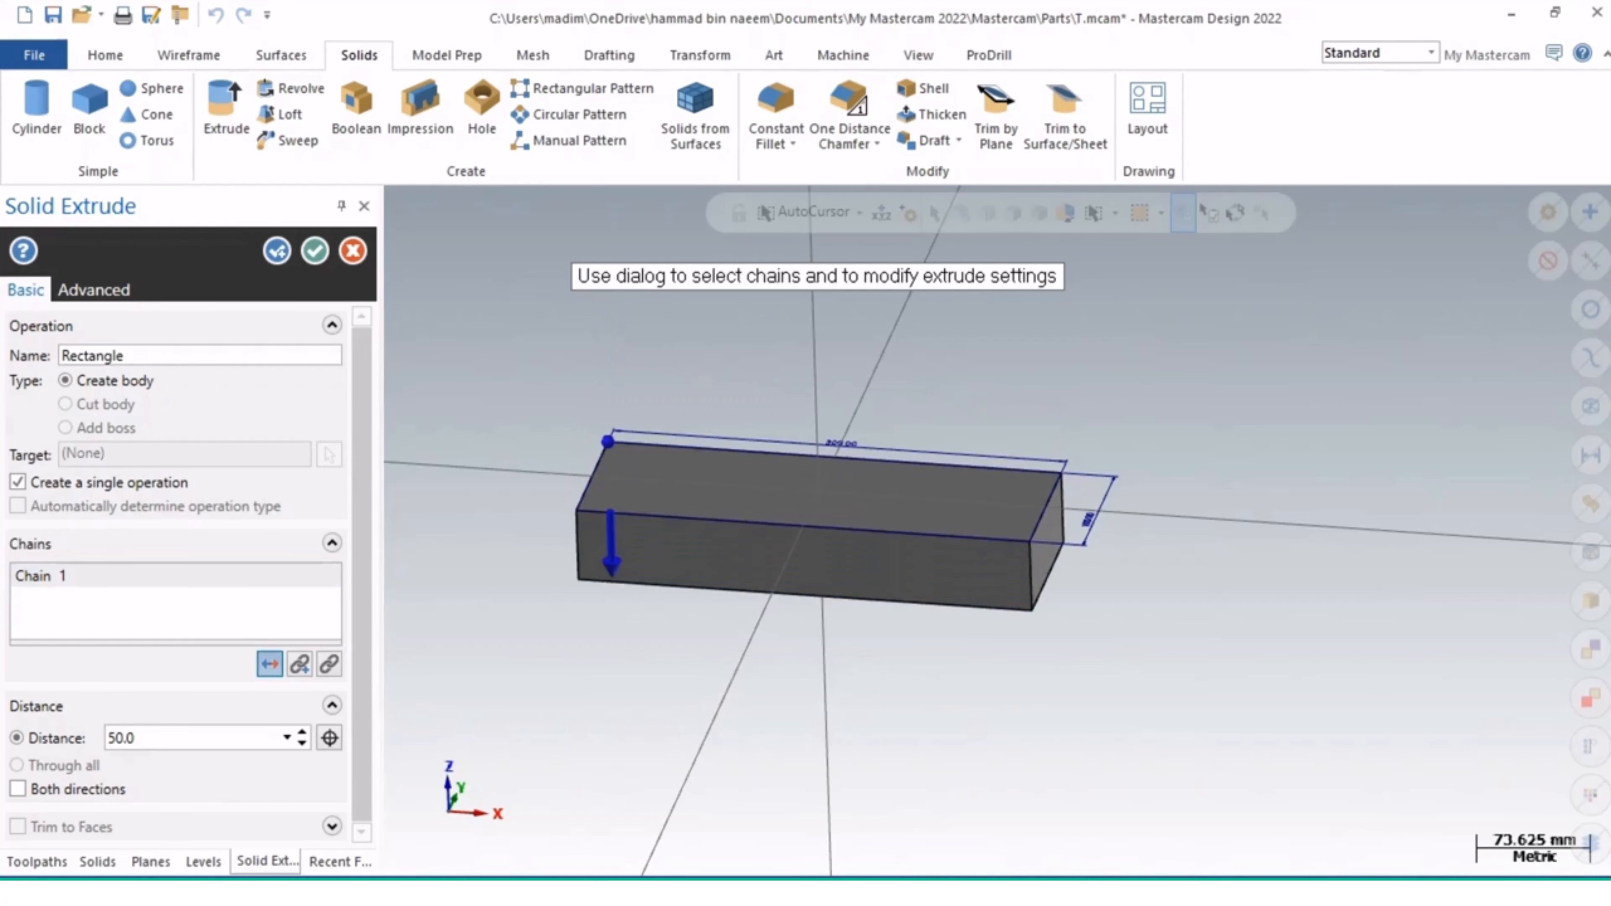
left_click(269, 664)
left_click(269, 664)
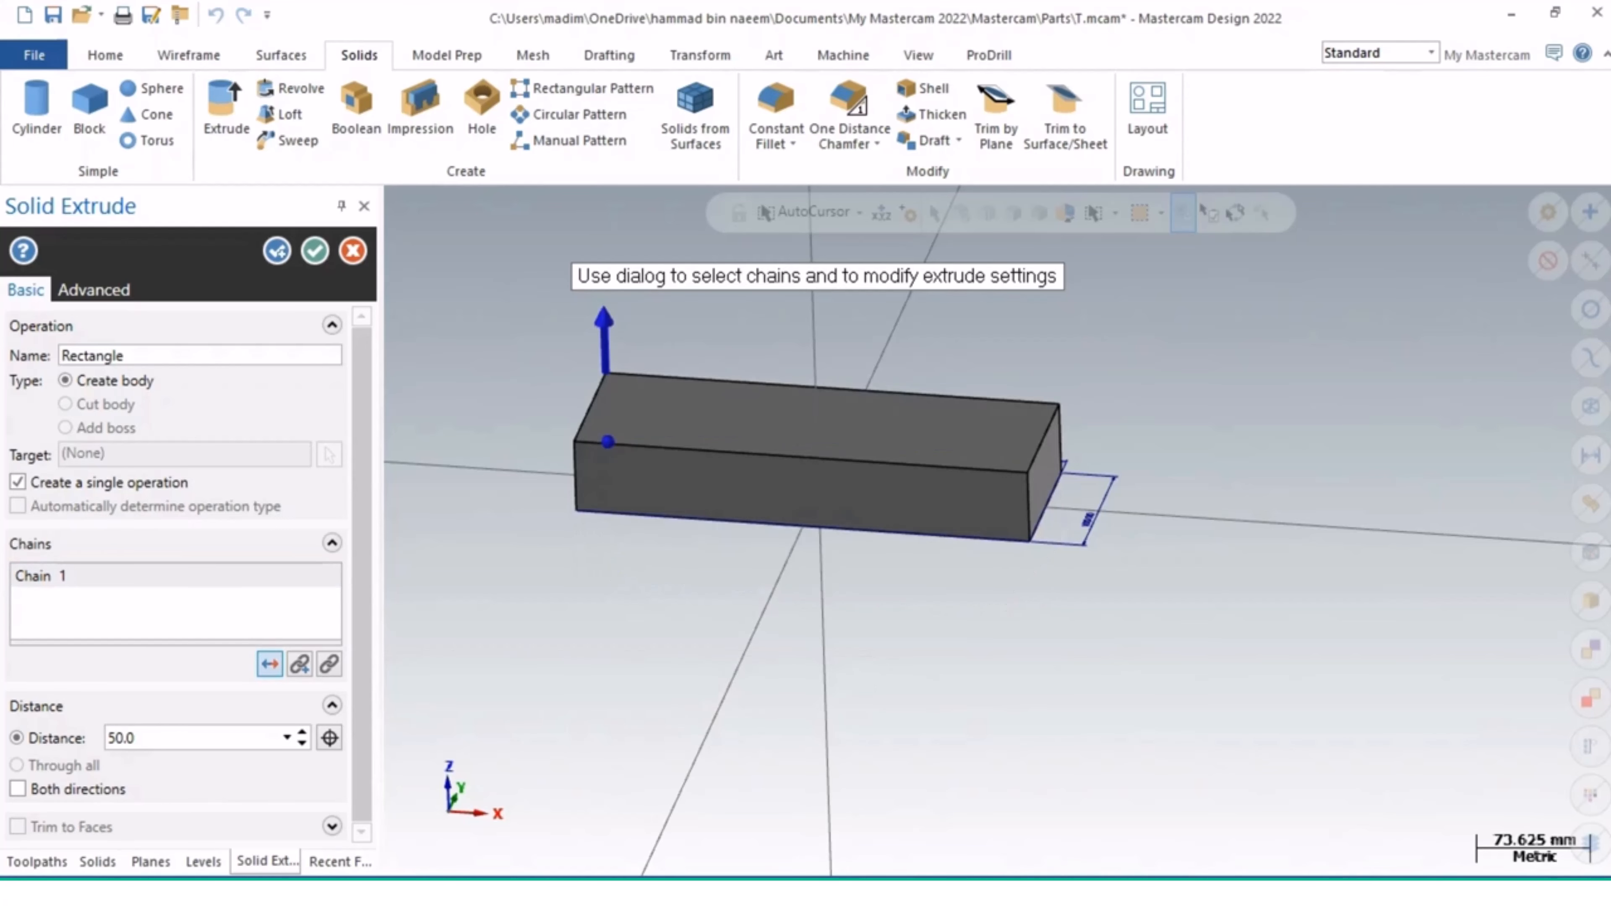
left_click(269, 663)
middle_click_drag(748, 603, 759, 568)
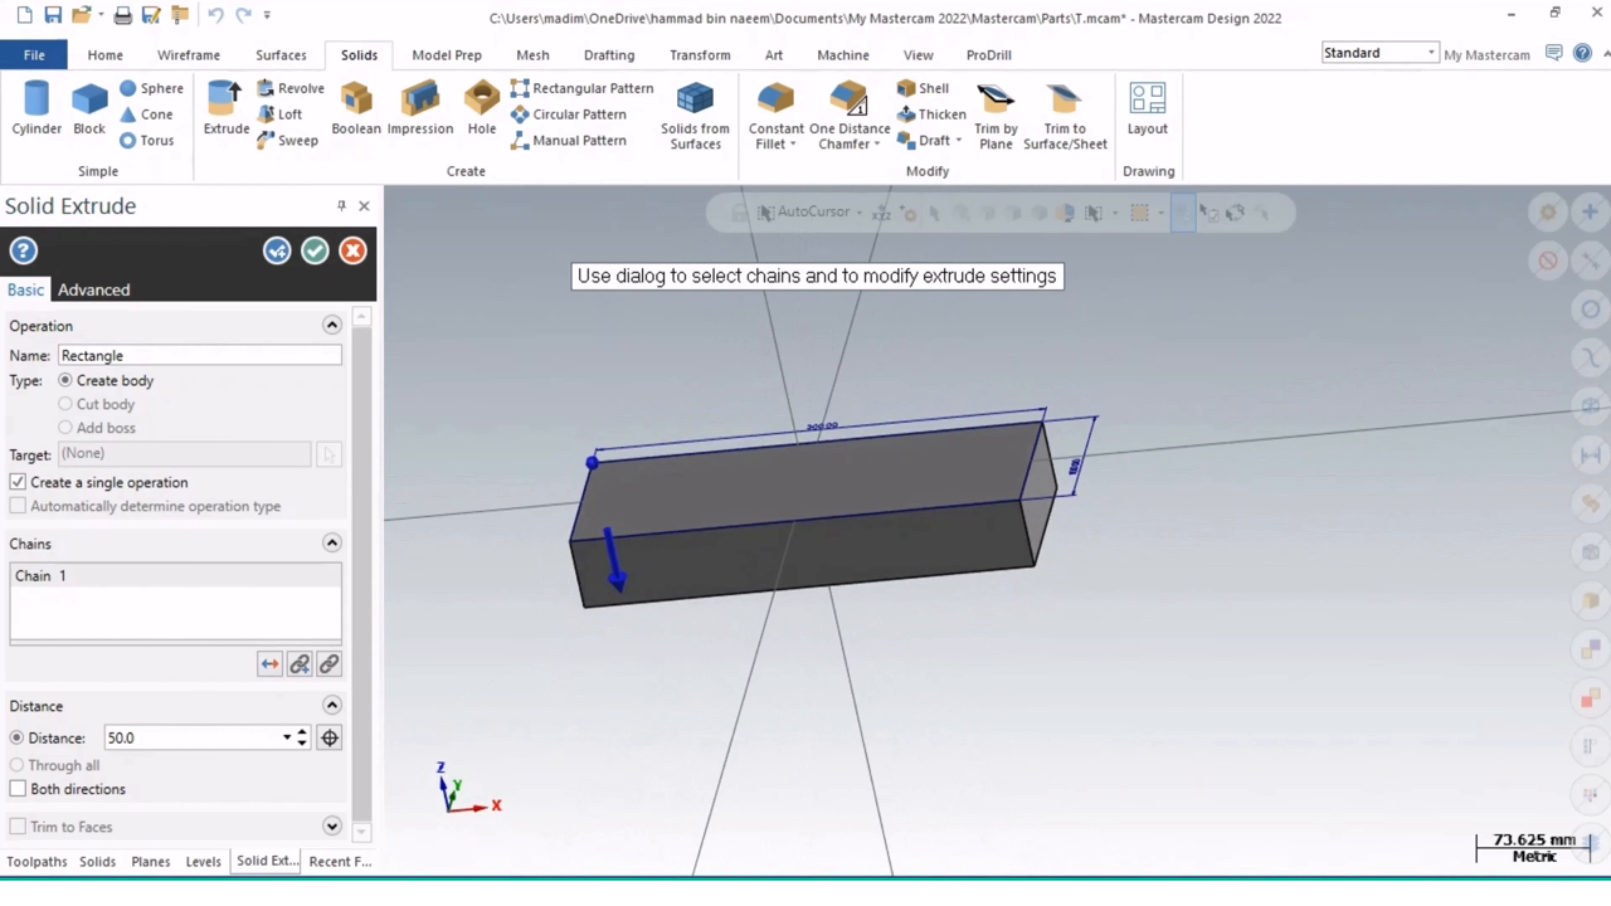
Step: Raise the extrusion distance in 1 mm increments to 54 mm
left_click_drag(360, 574, 361, 576)
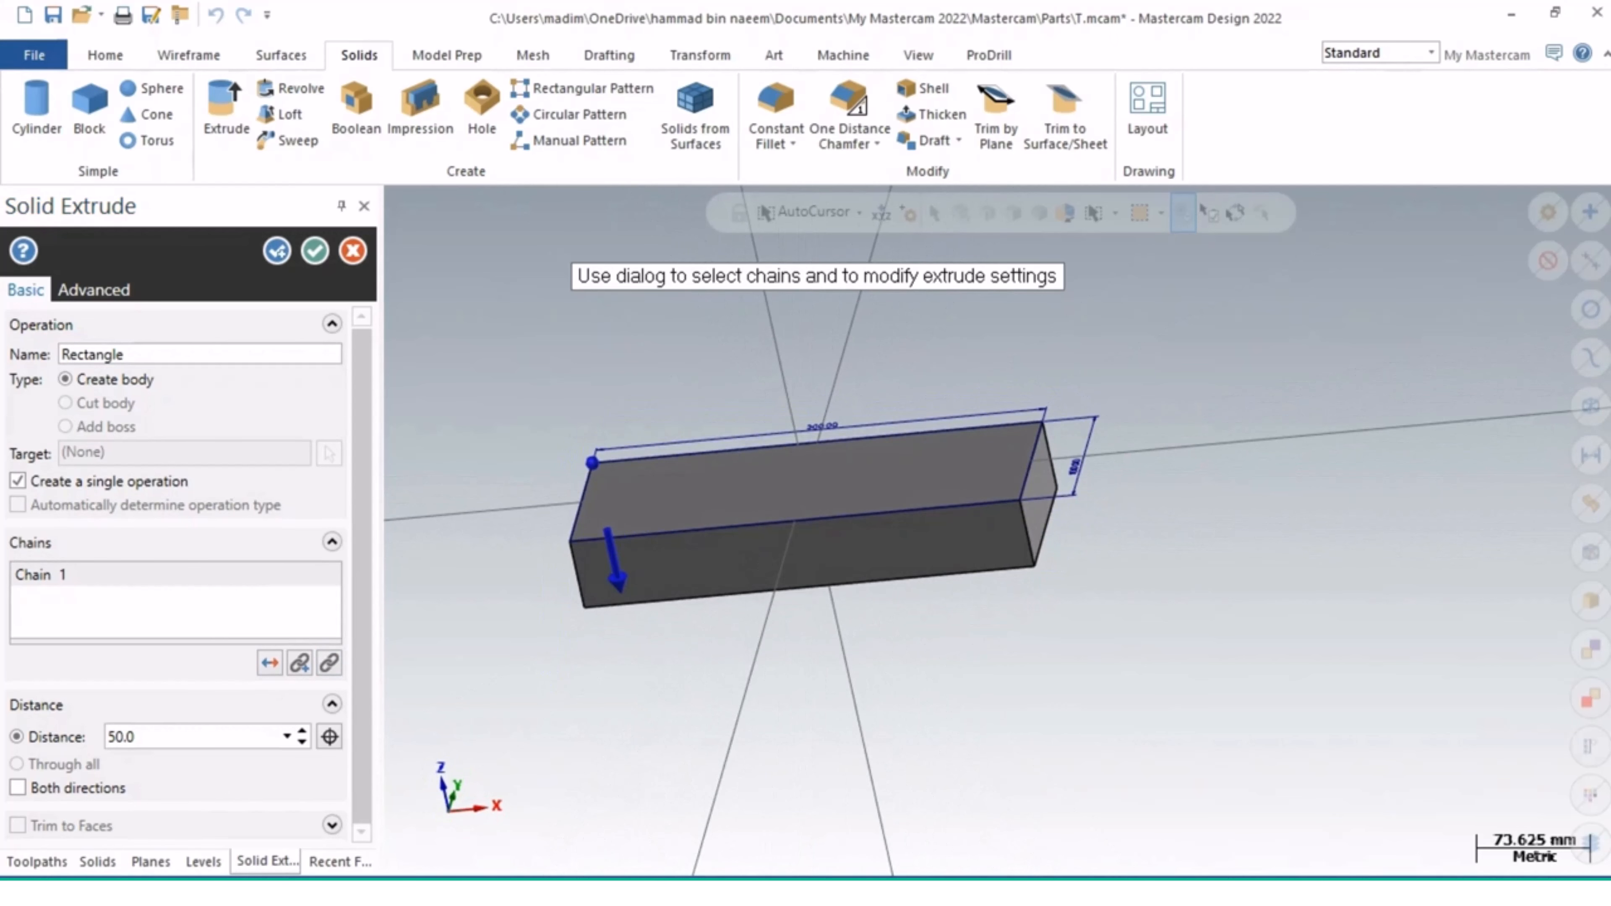
middle_click_drag(967, 547, 968, 547)
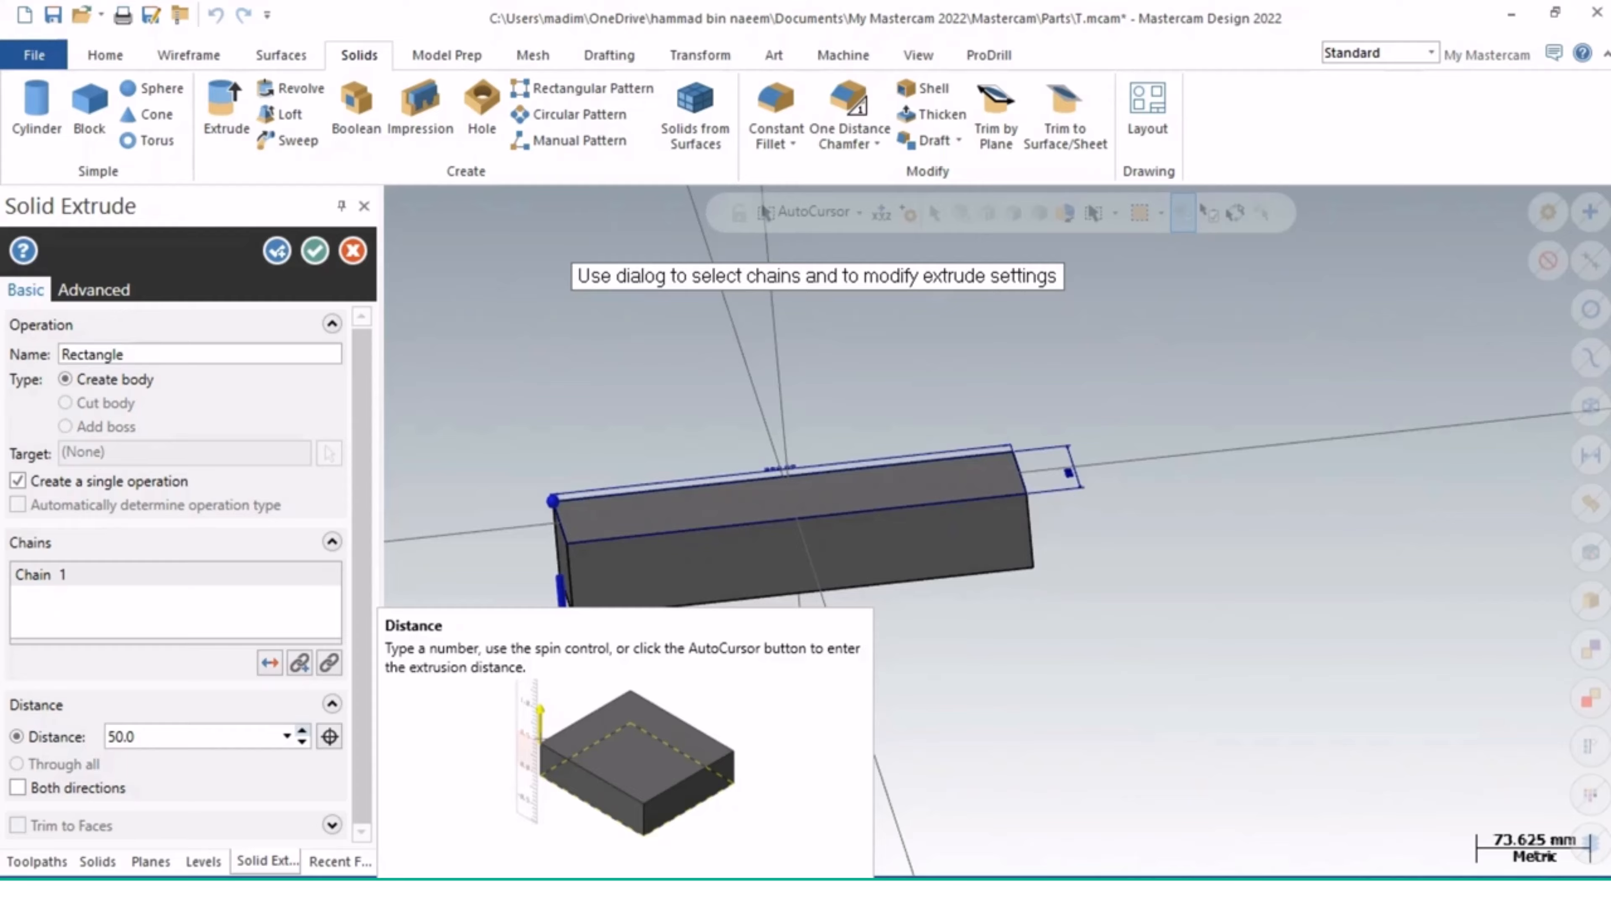
left_click(303, 729)
left_click(302, 730)
left_click(302, 729)
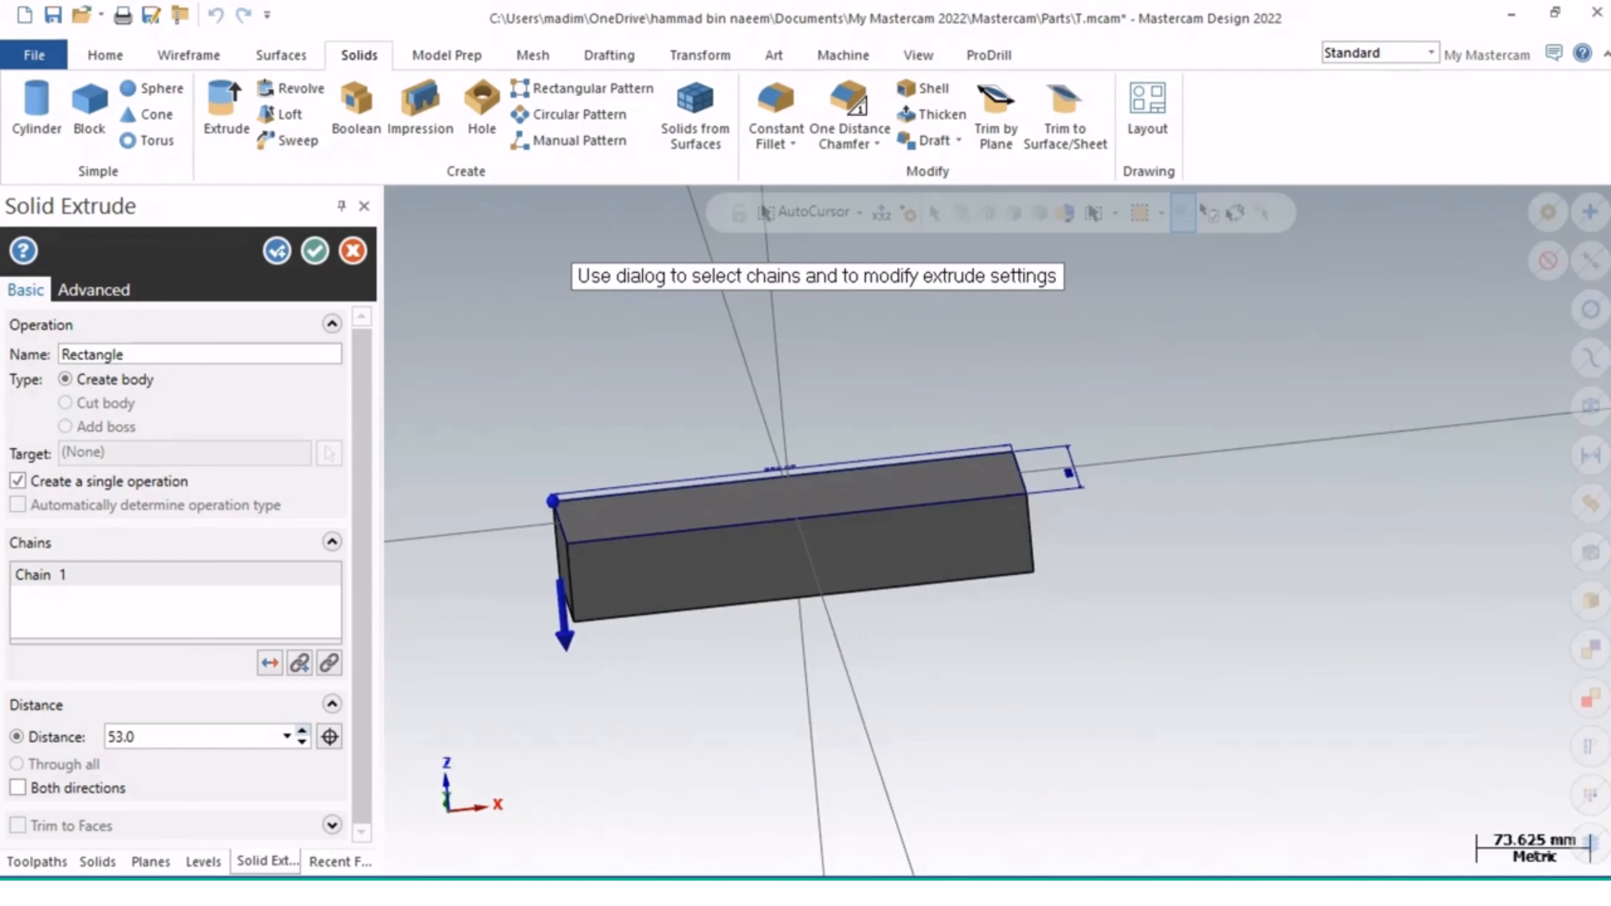
left_click(302, 730)
Step: Set the extrusion distance to 100 mm
left_click(121, 736)
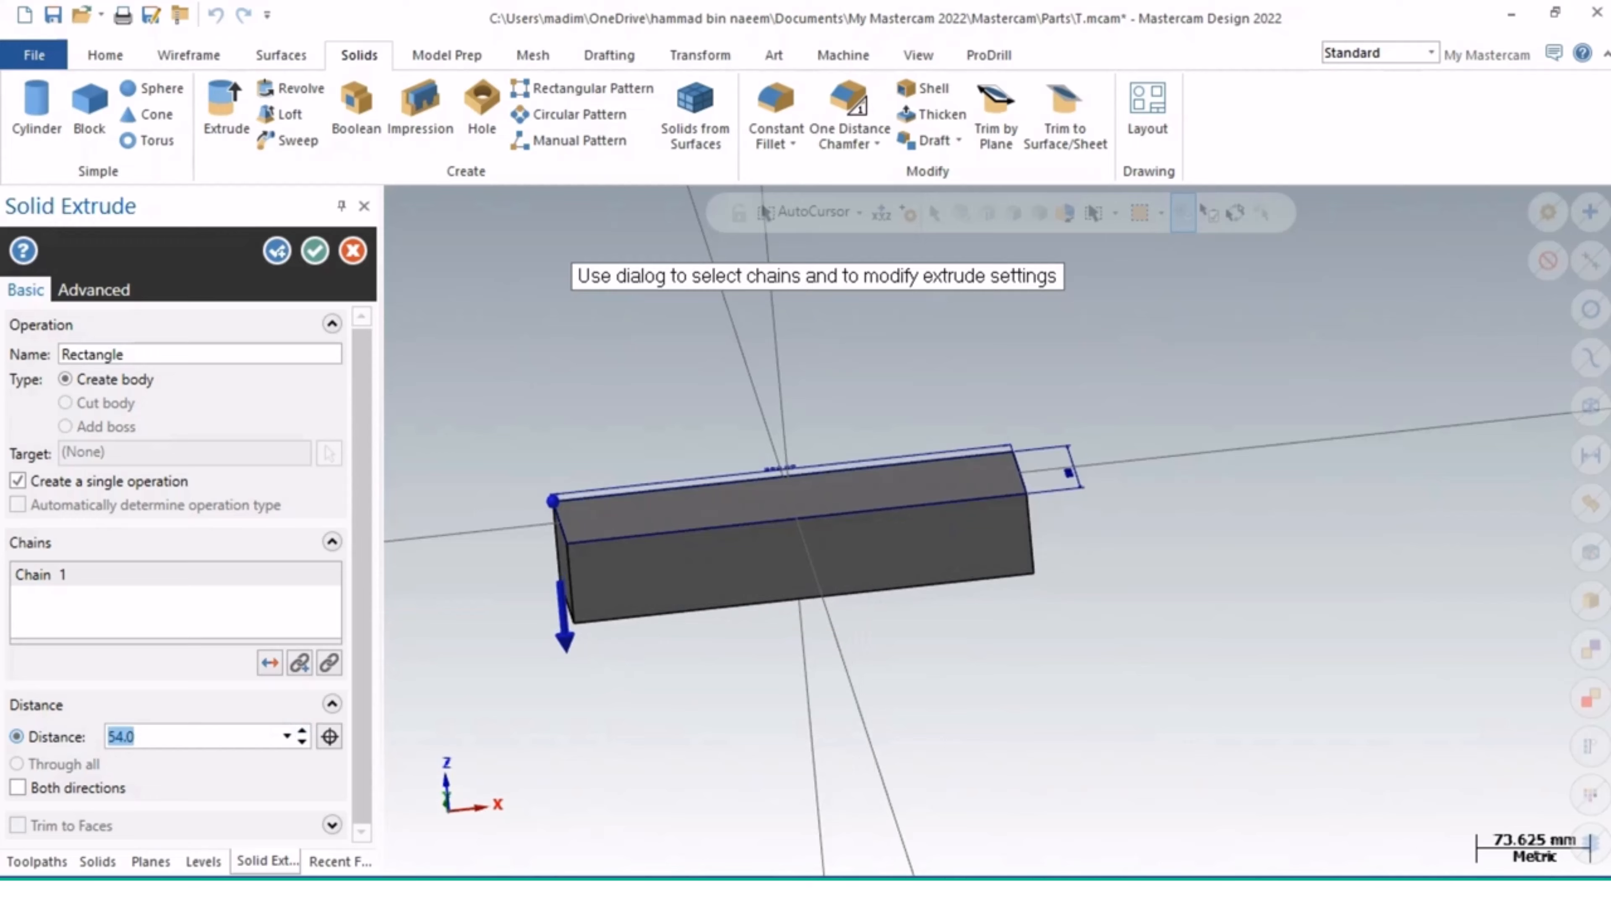
type("100")
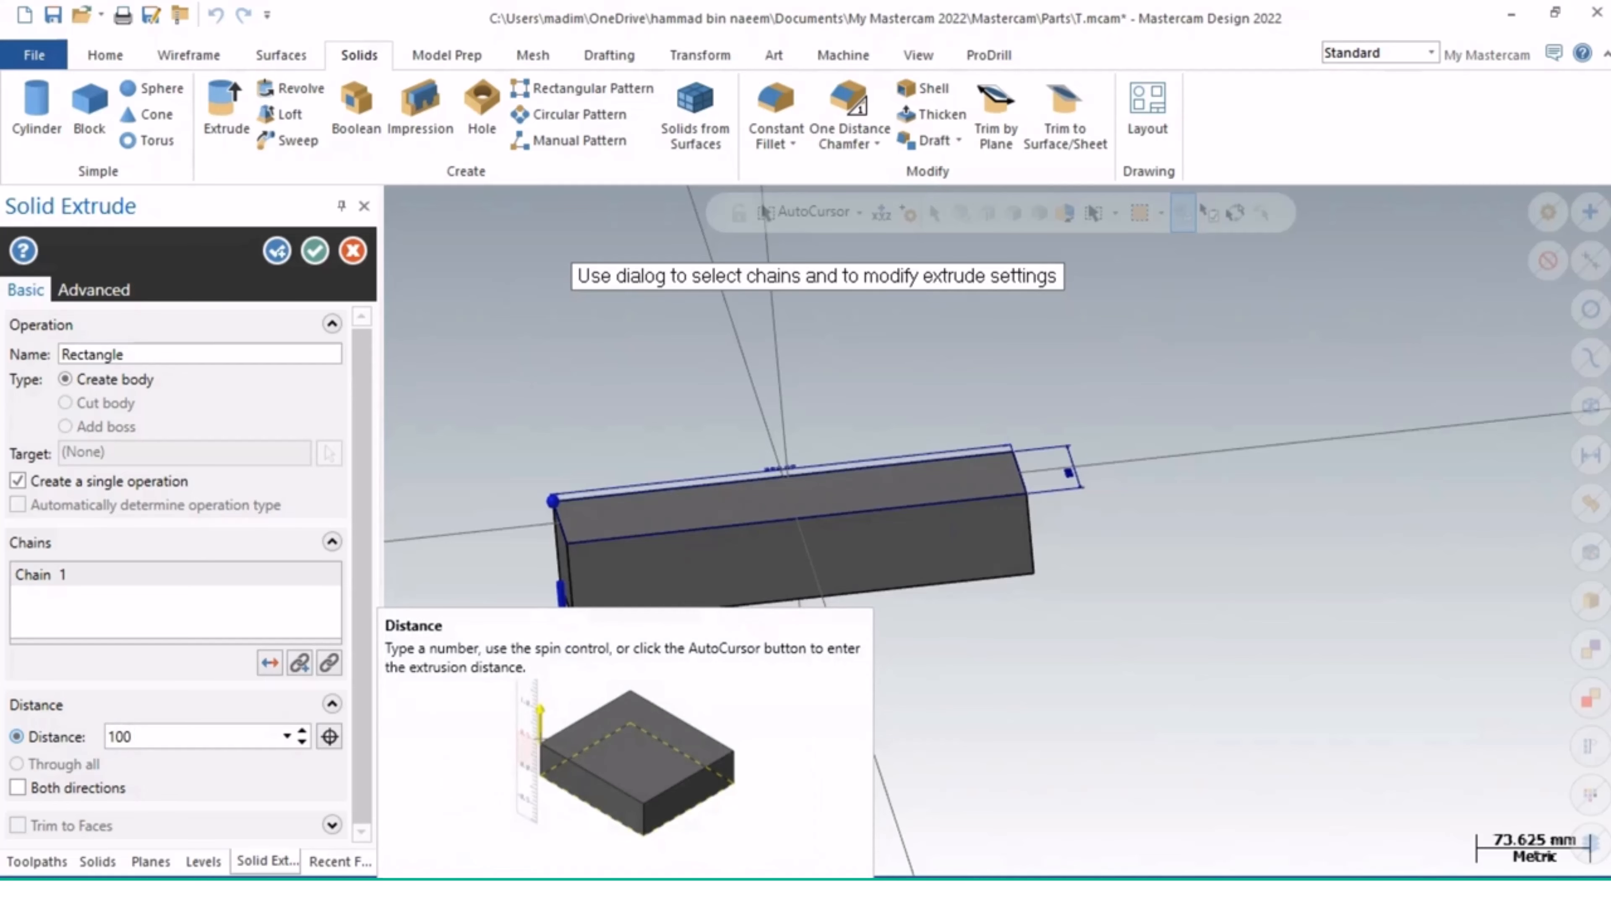
key("Return")
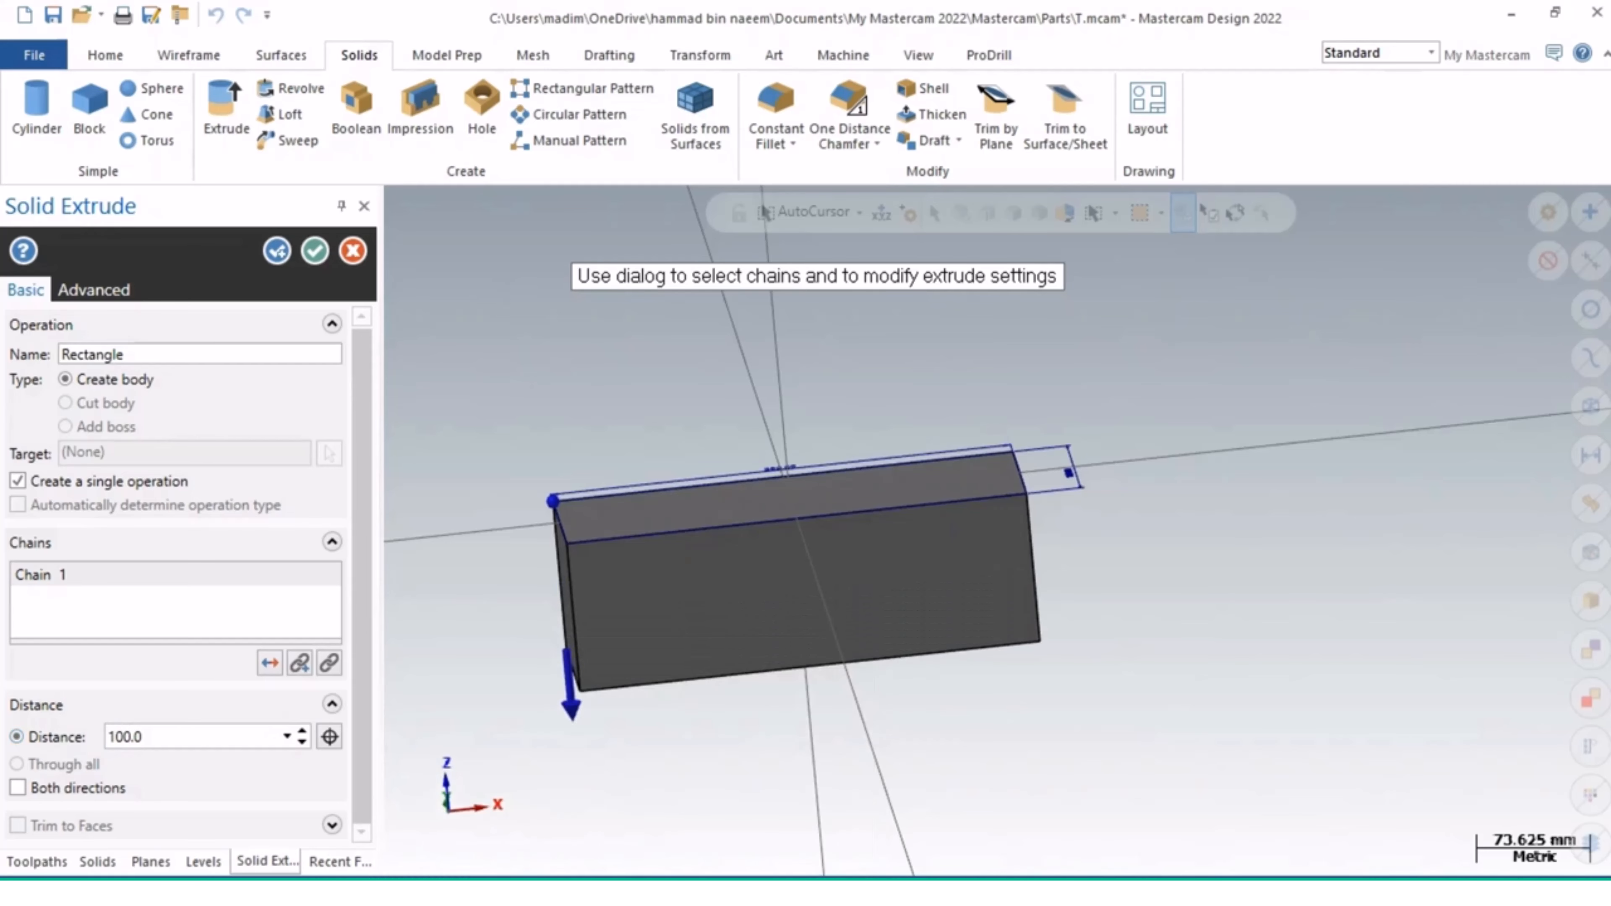
Step: Try extruding in both directions, return to a single direction, and accept the solid
middle_click_drag(697, 691, 770, 663)
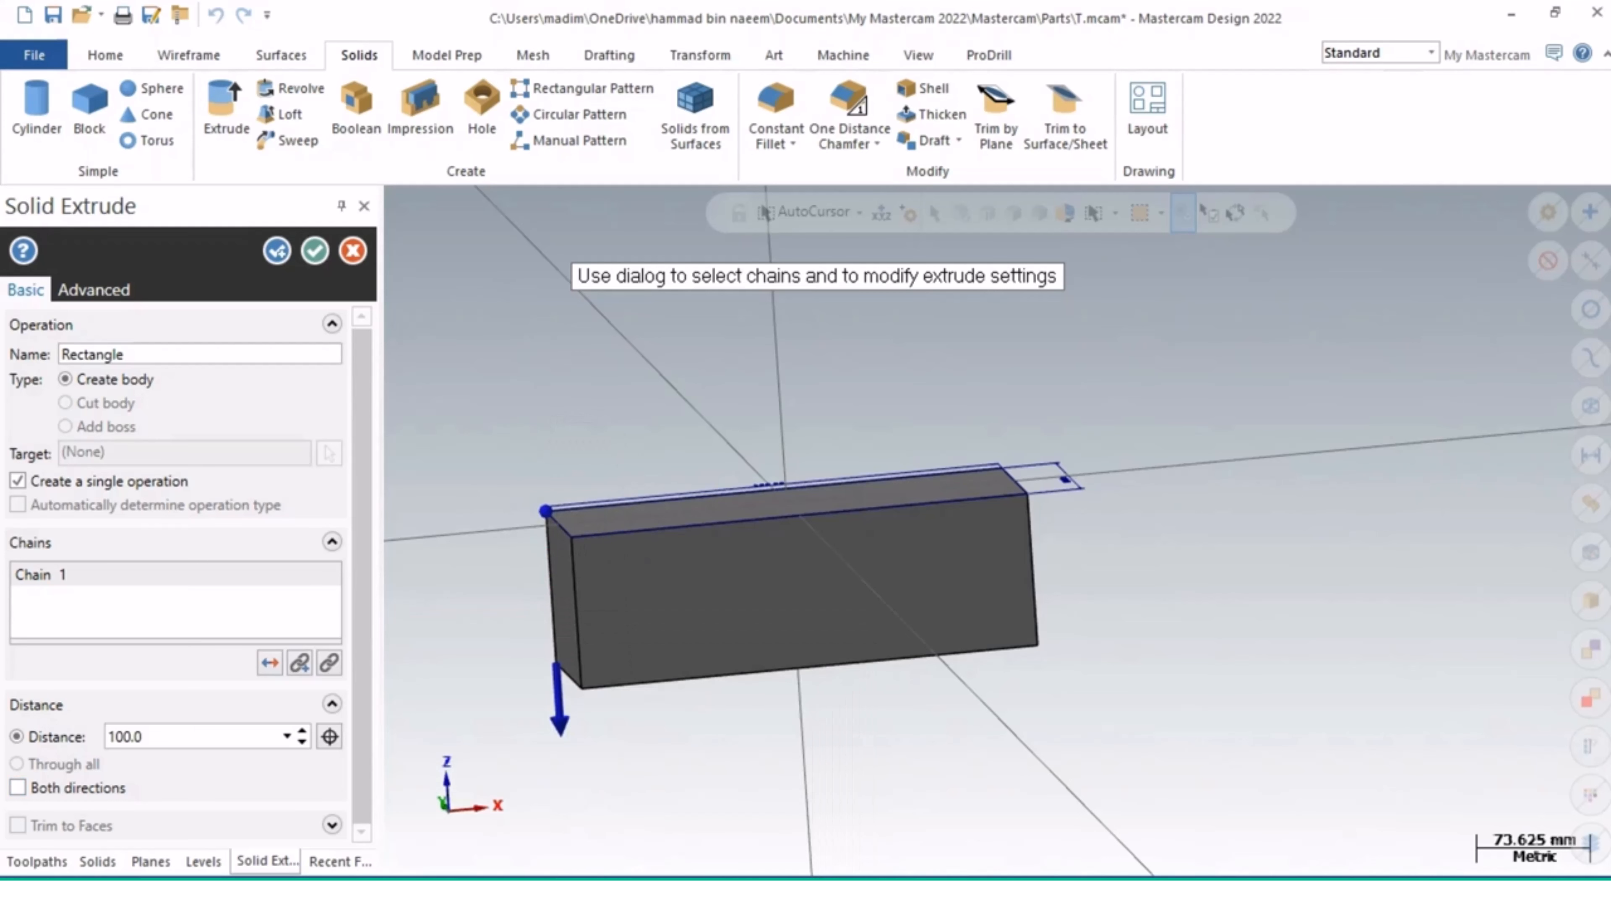
left_click(17, 787)
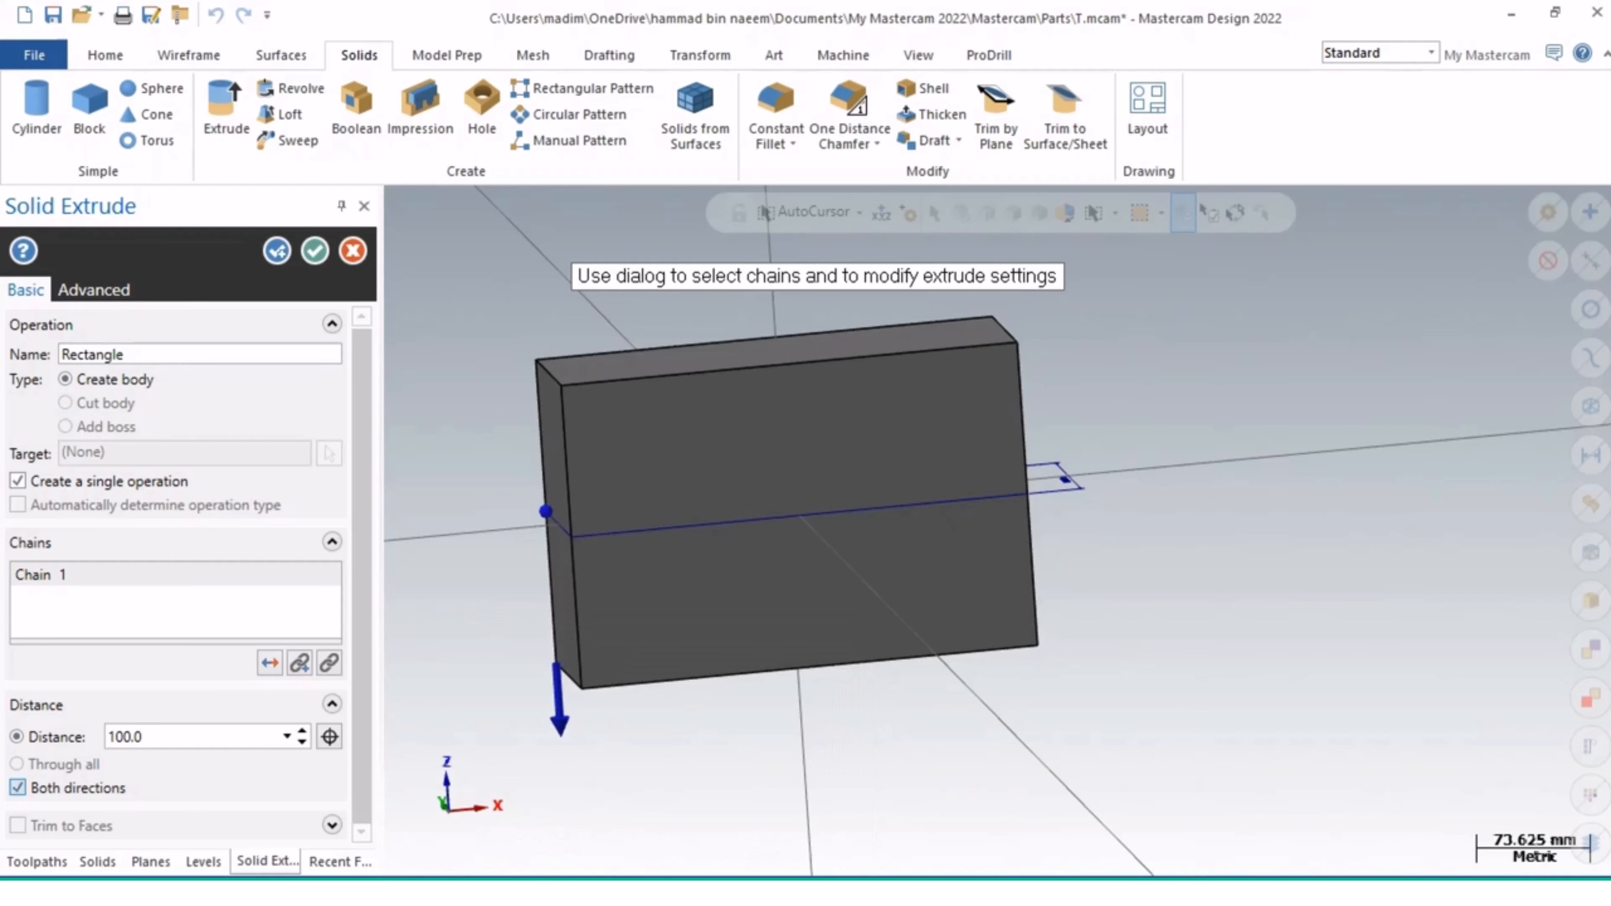
left_click(17, 787)
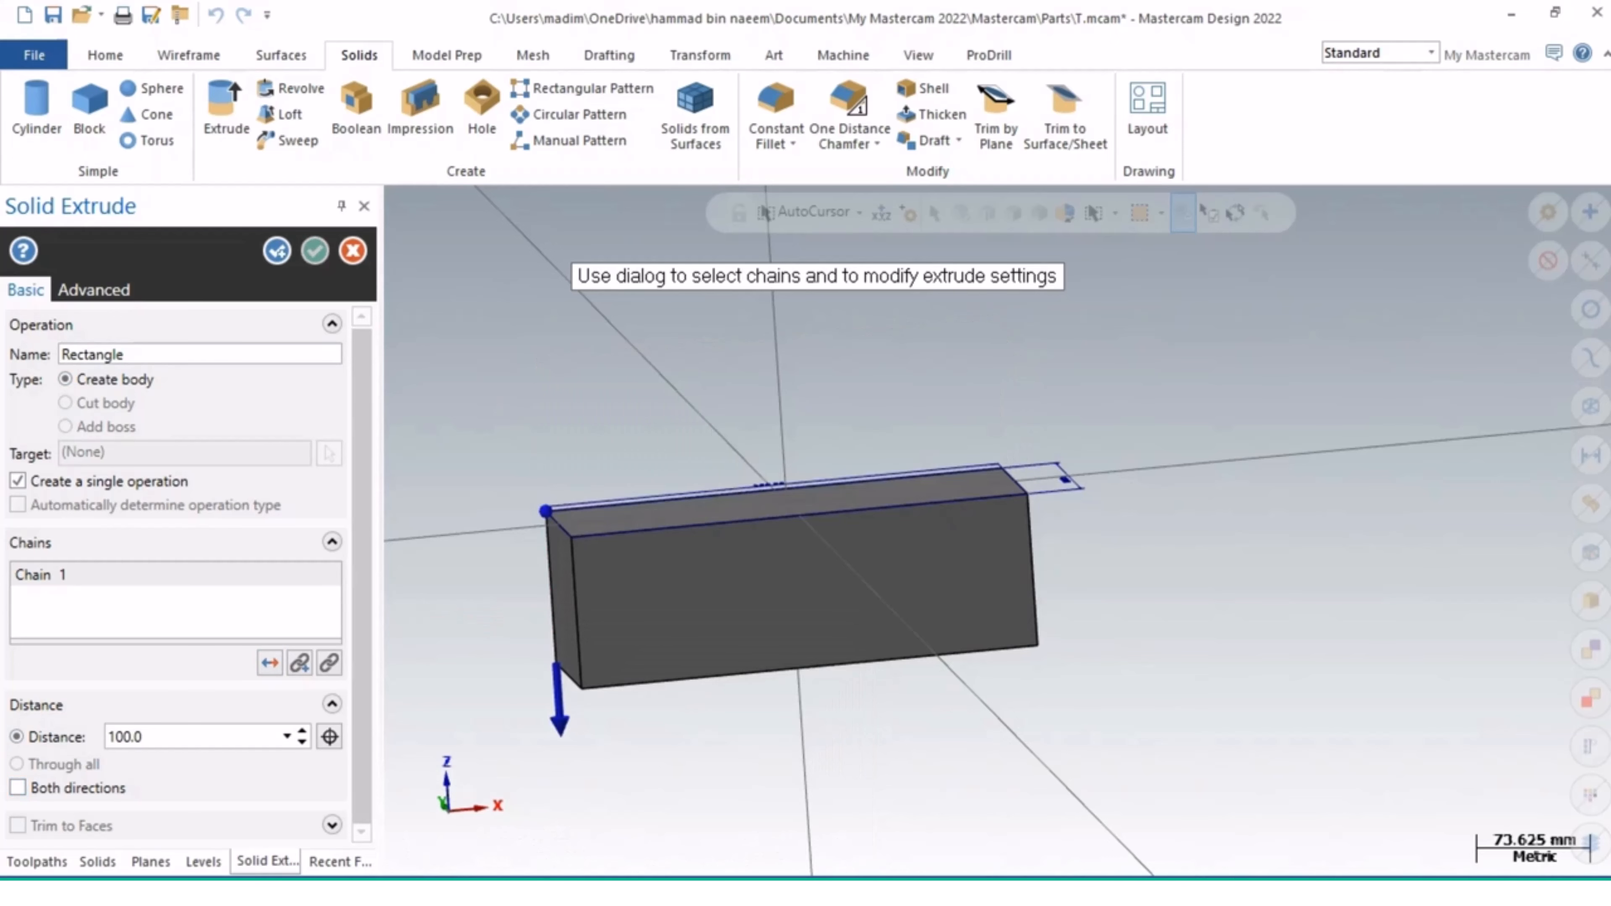
left_click(314, 250)
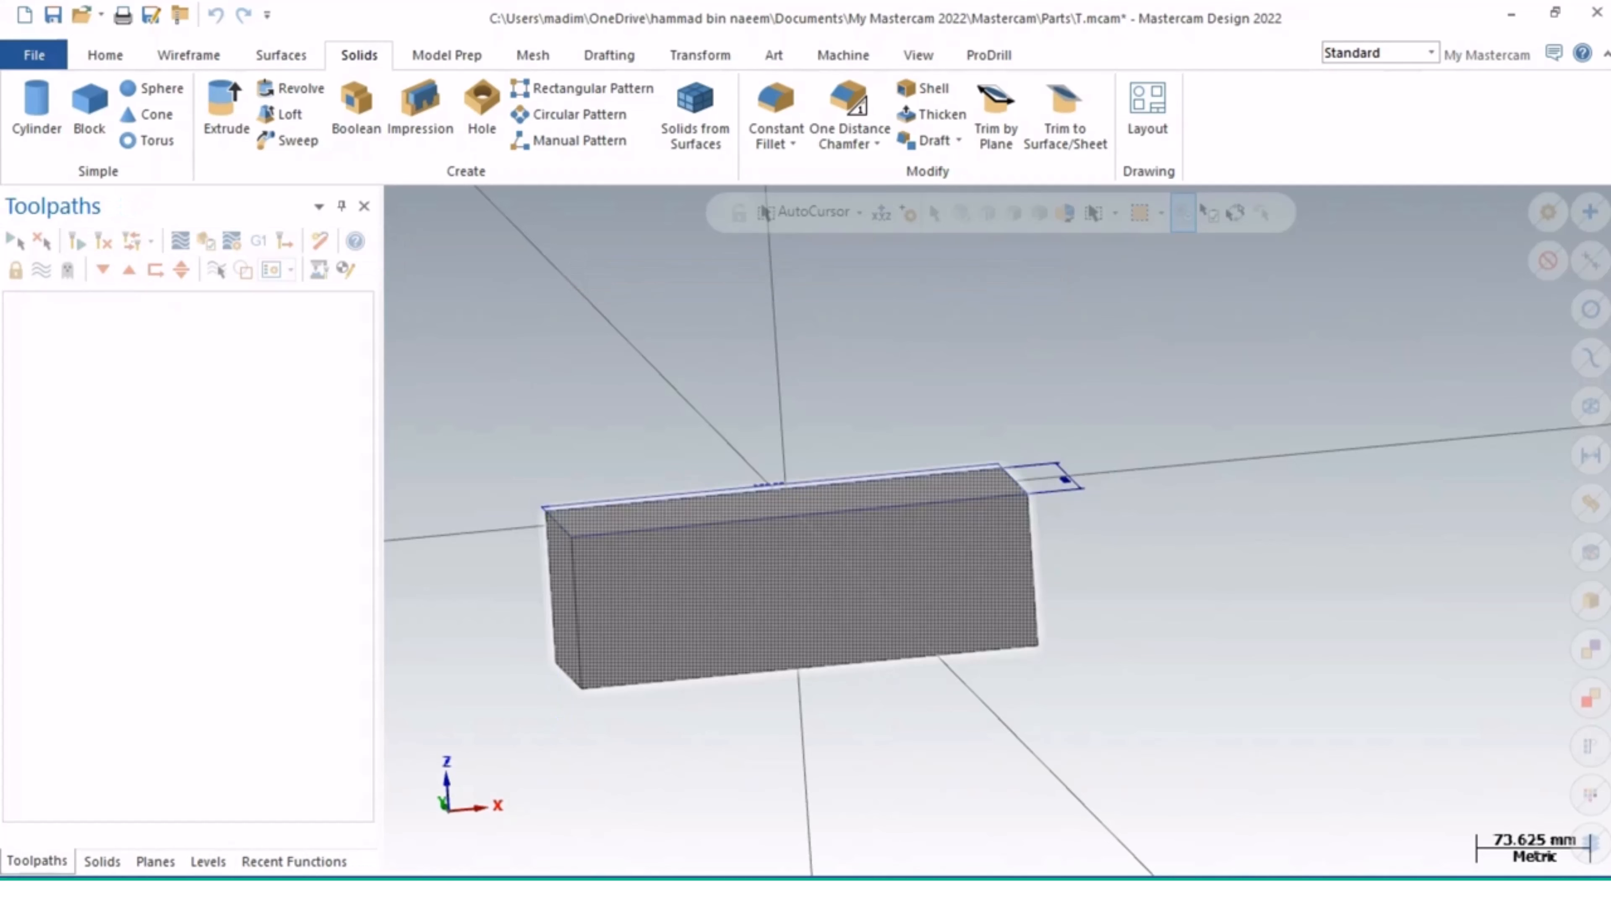
Step: Start a constant-radius fillet on the two vertical edges at the block end opposite the 100 mm dimension
middle_click_drag(687, 608, 687, 600)
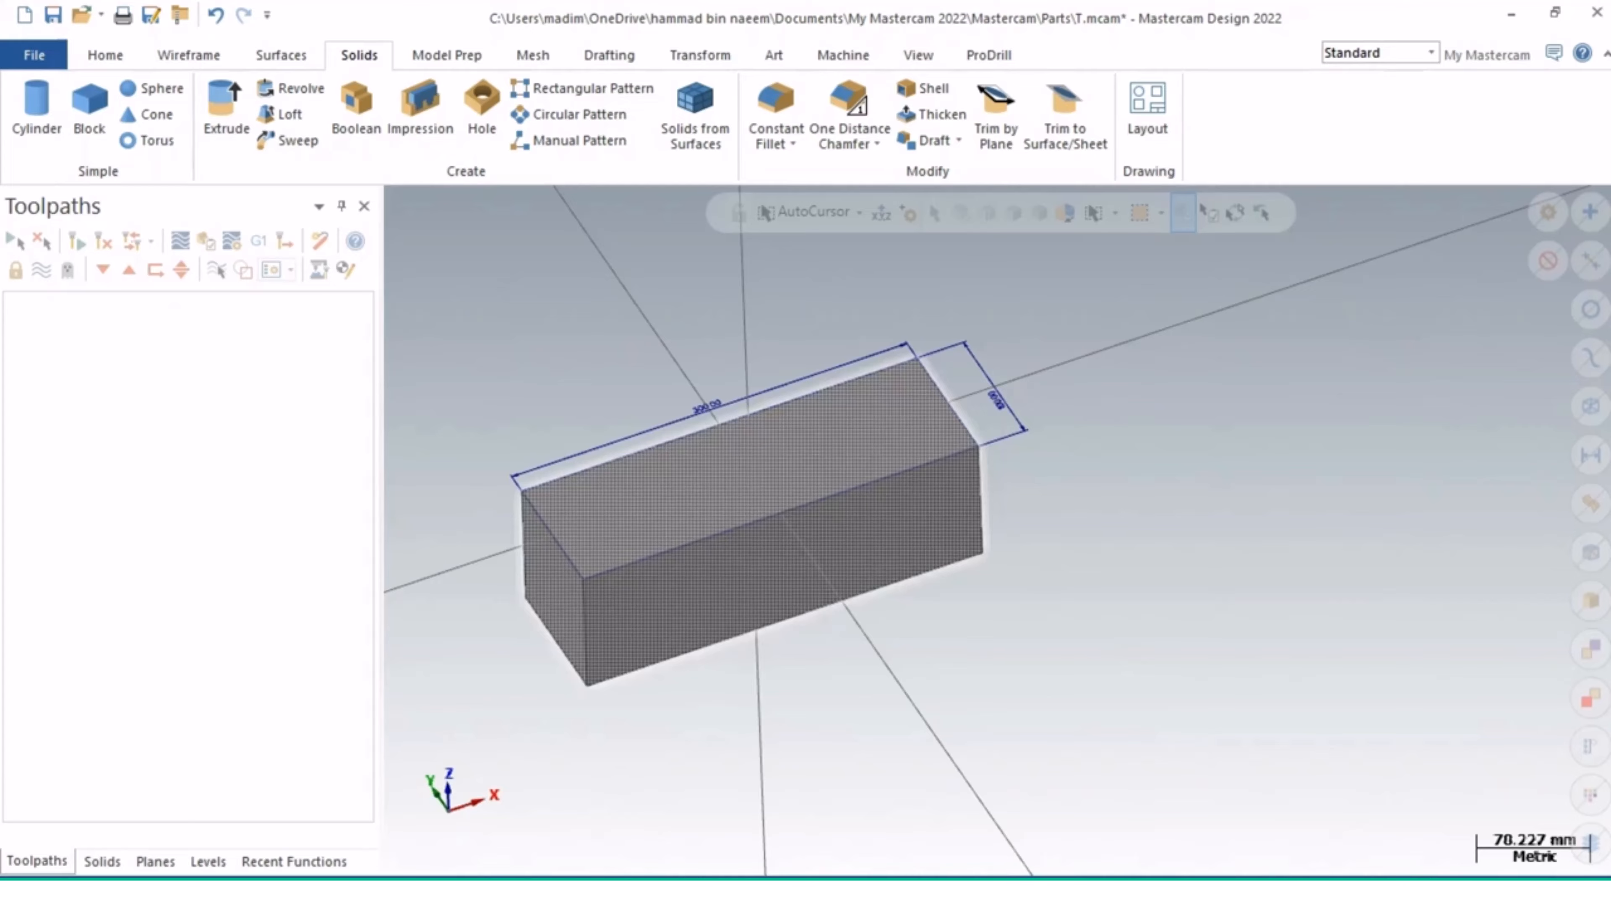
middle_click_drag(885, 507, 786, 476)
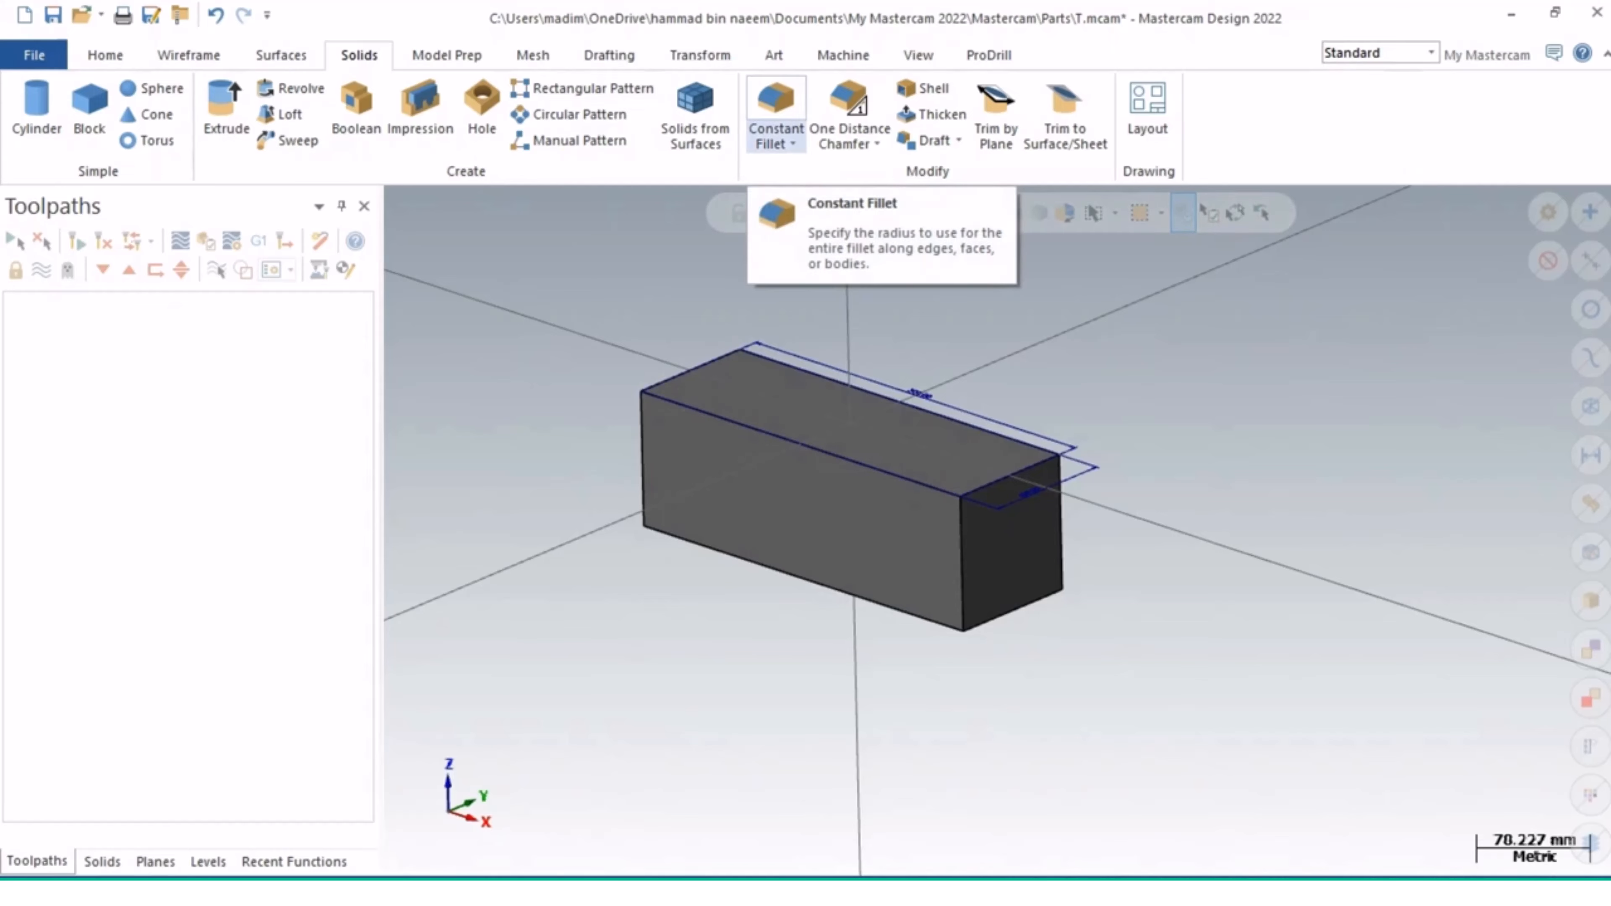
left_click(775, 136)
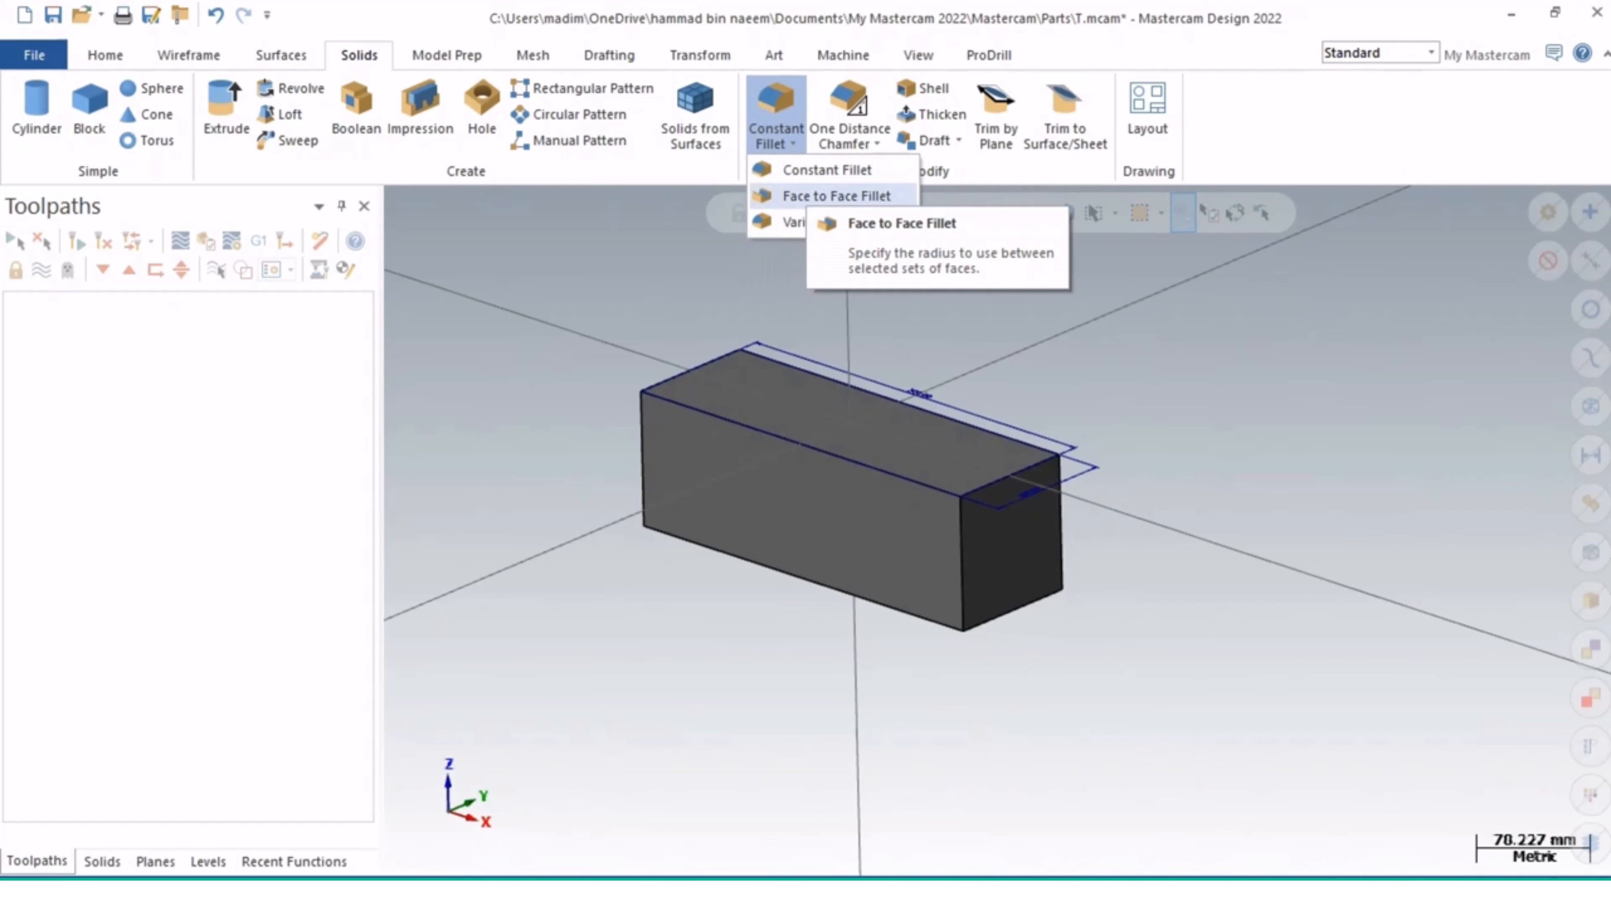
left_click(825, 169)
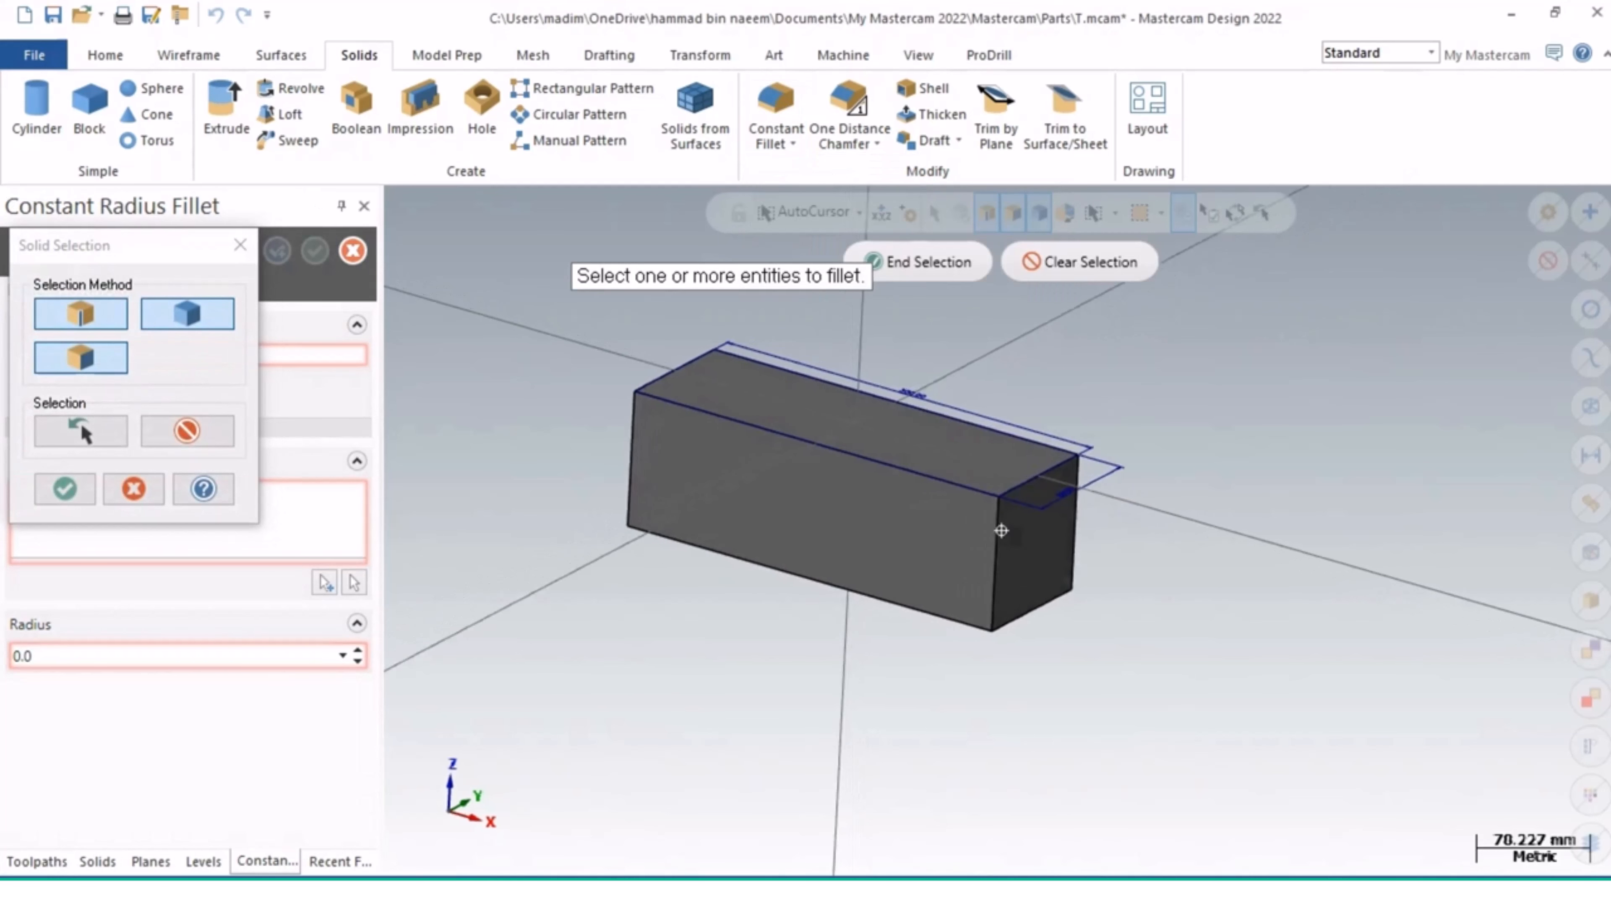
middle_click_drag(1001, 530, 1070, 540)
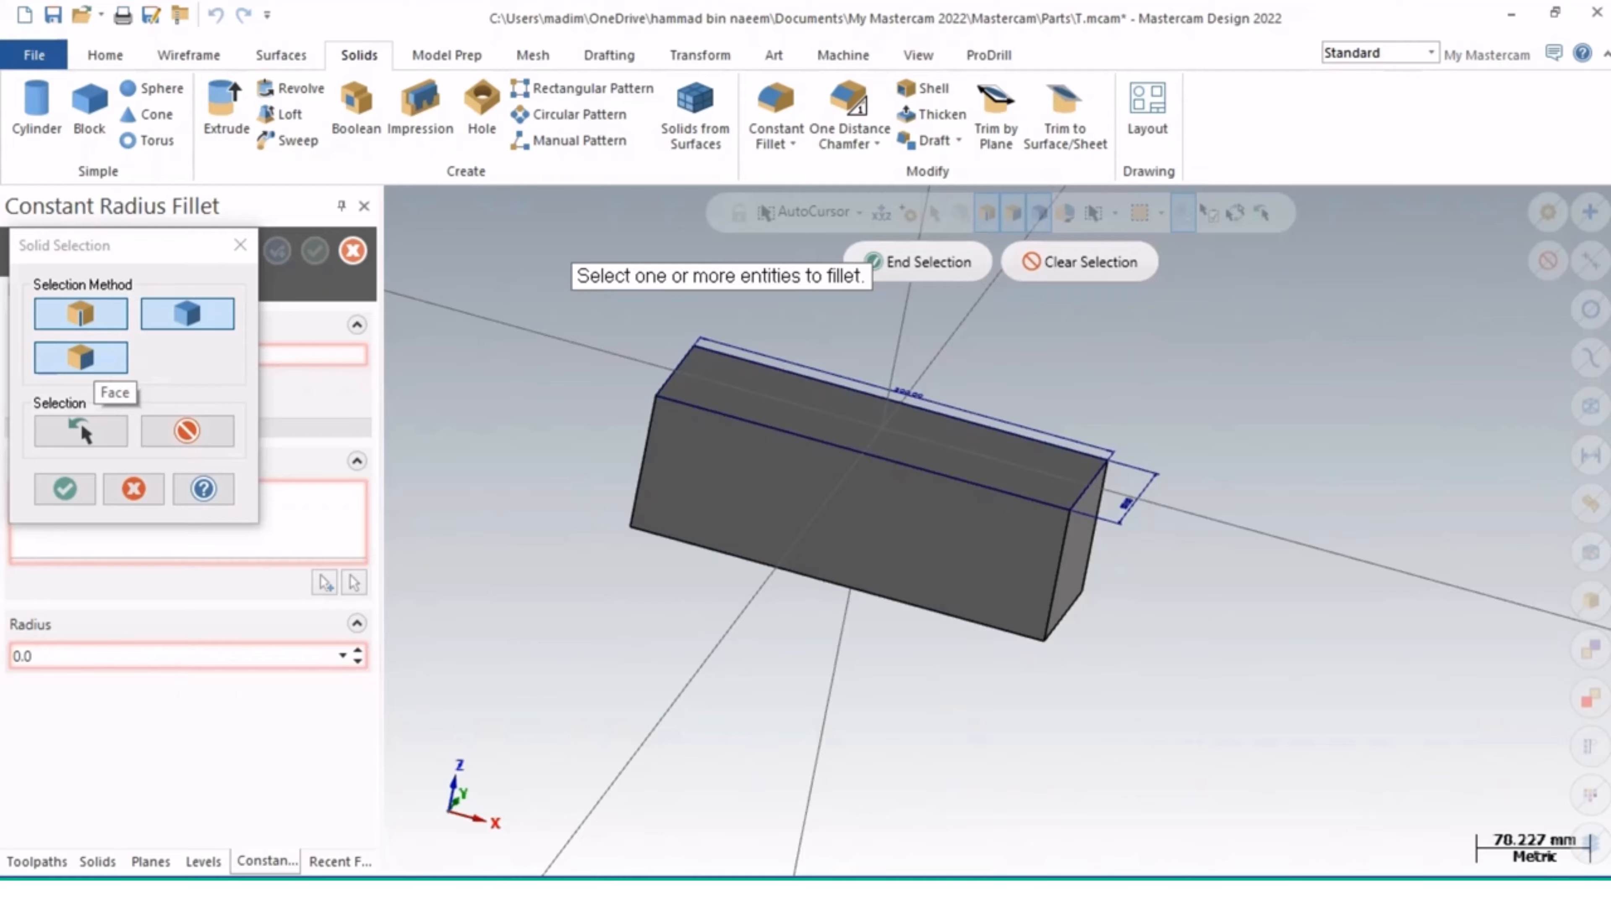
middle_click_drag(977, 571, 1078, 622)
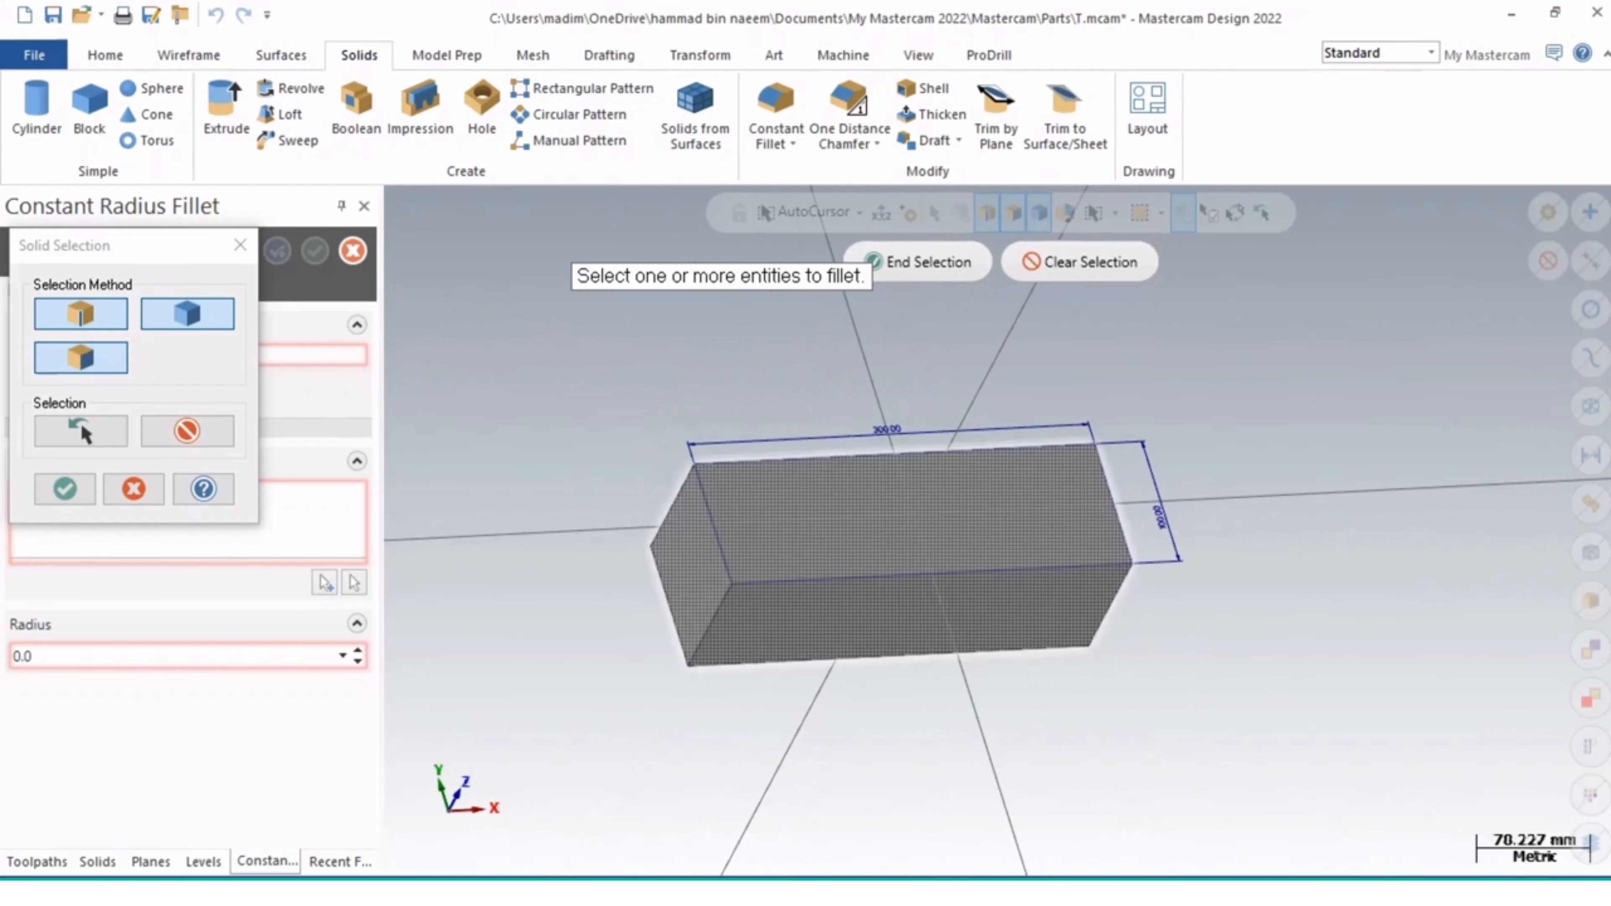
left_click(710, 625)
left_click(710, 625)
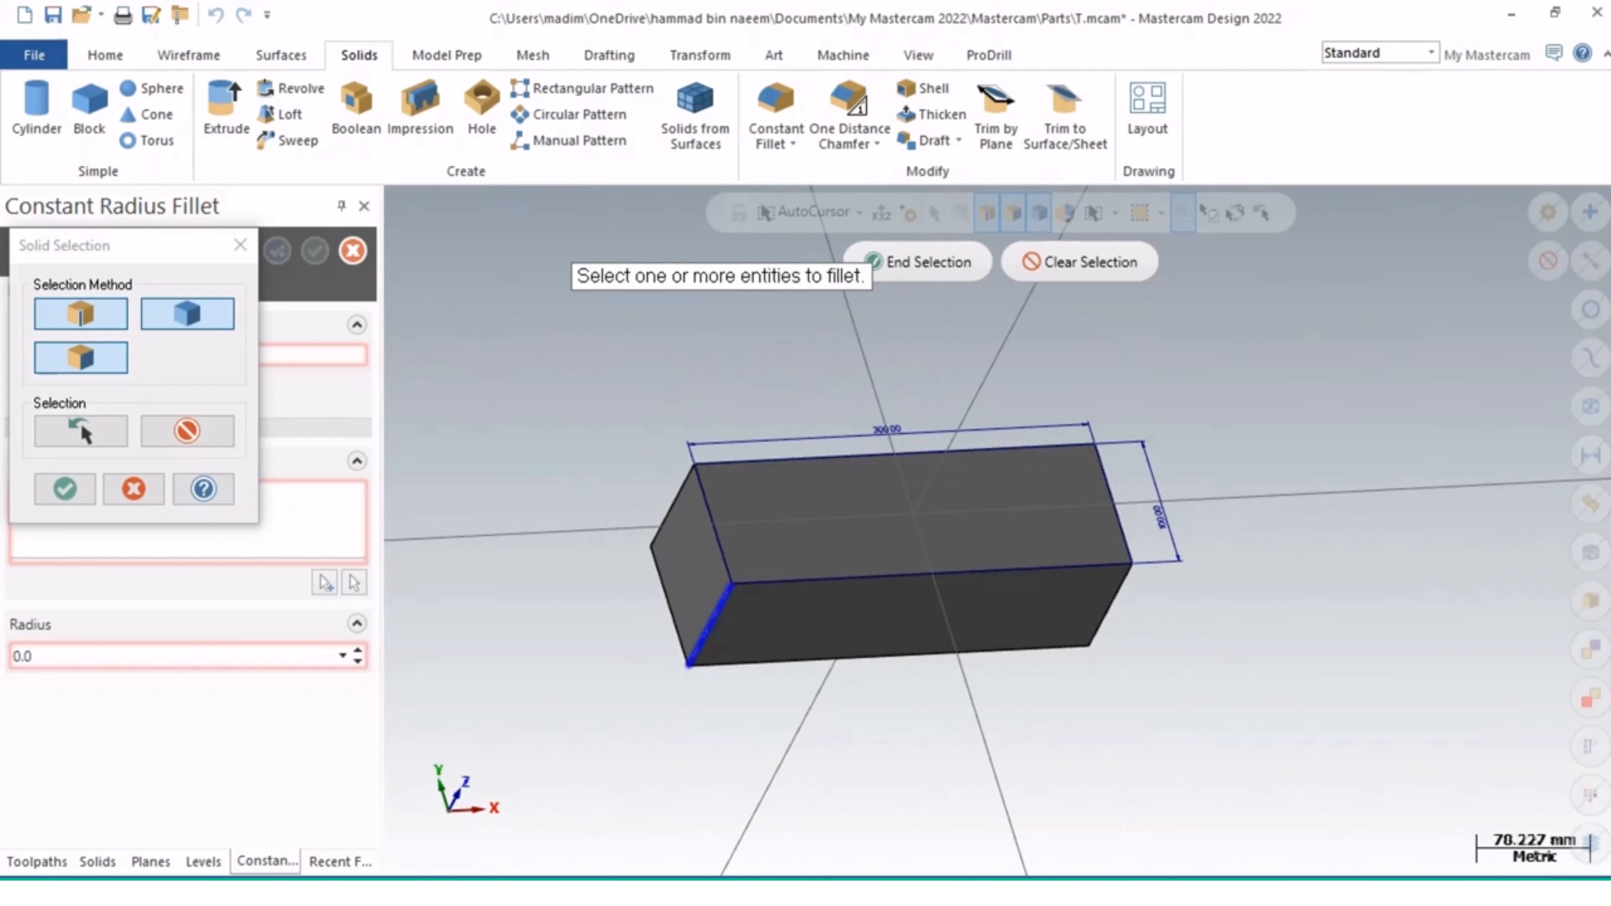
left_click(672, 506)
mouse_move(1031, 647)
middle_mouse_down()
mouse_move(958, 533)
mouse_move(1031, 666)
middle_mouse_up()
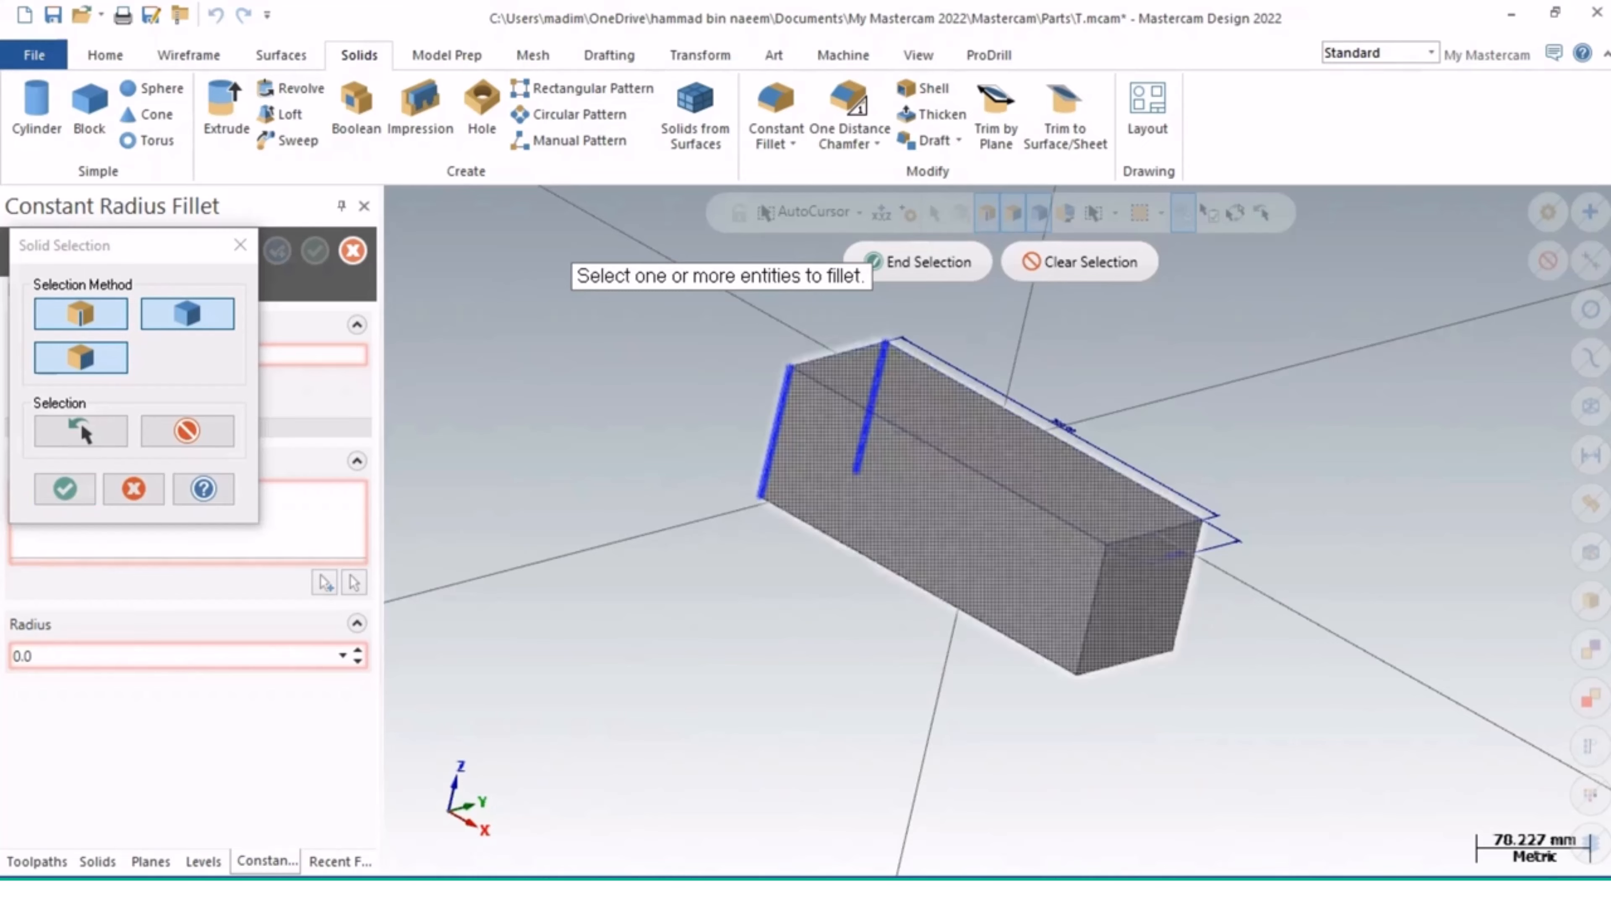
left_click(64, 488)
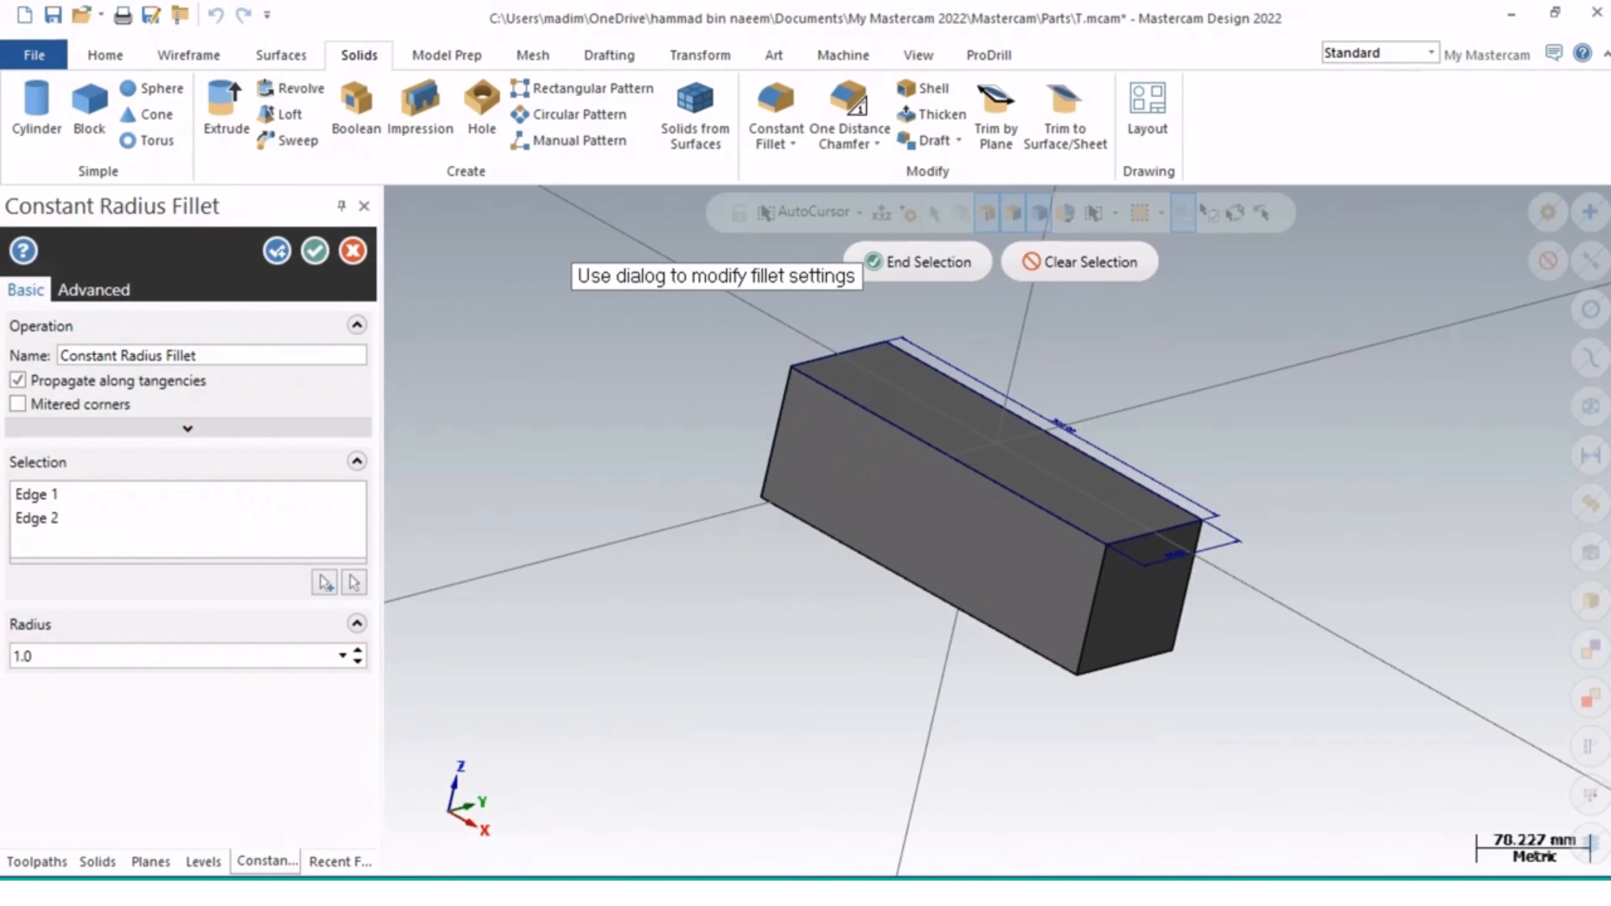
Step: Raise the fillet radius on the two vertical edges to 20 mm and accept the fillet
mouse_move(1000, 529)
middle_mouse_down()
mouse_move(1040, 526)
mouse_move(1000, 531)
middle_mouse_up()
scroll(820, 455, "up", 9)
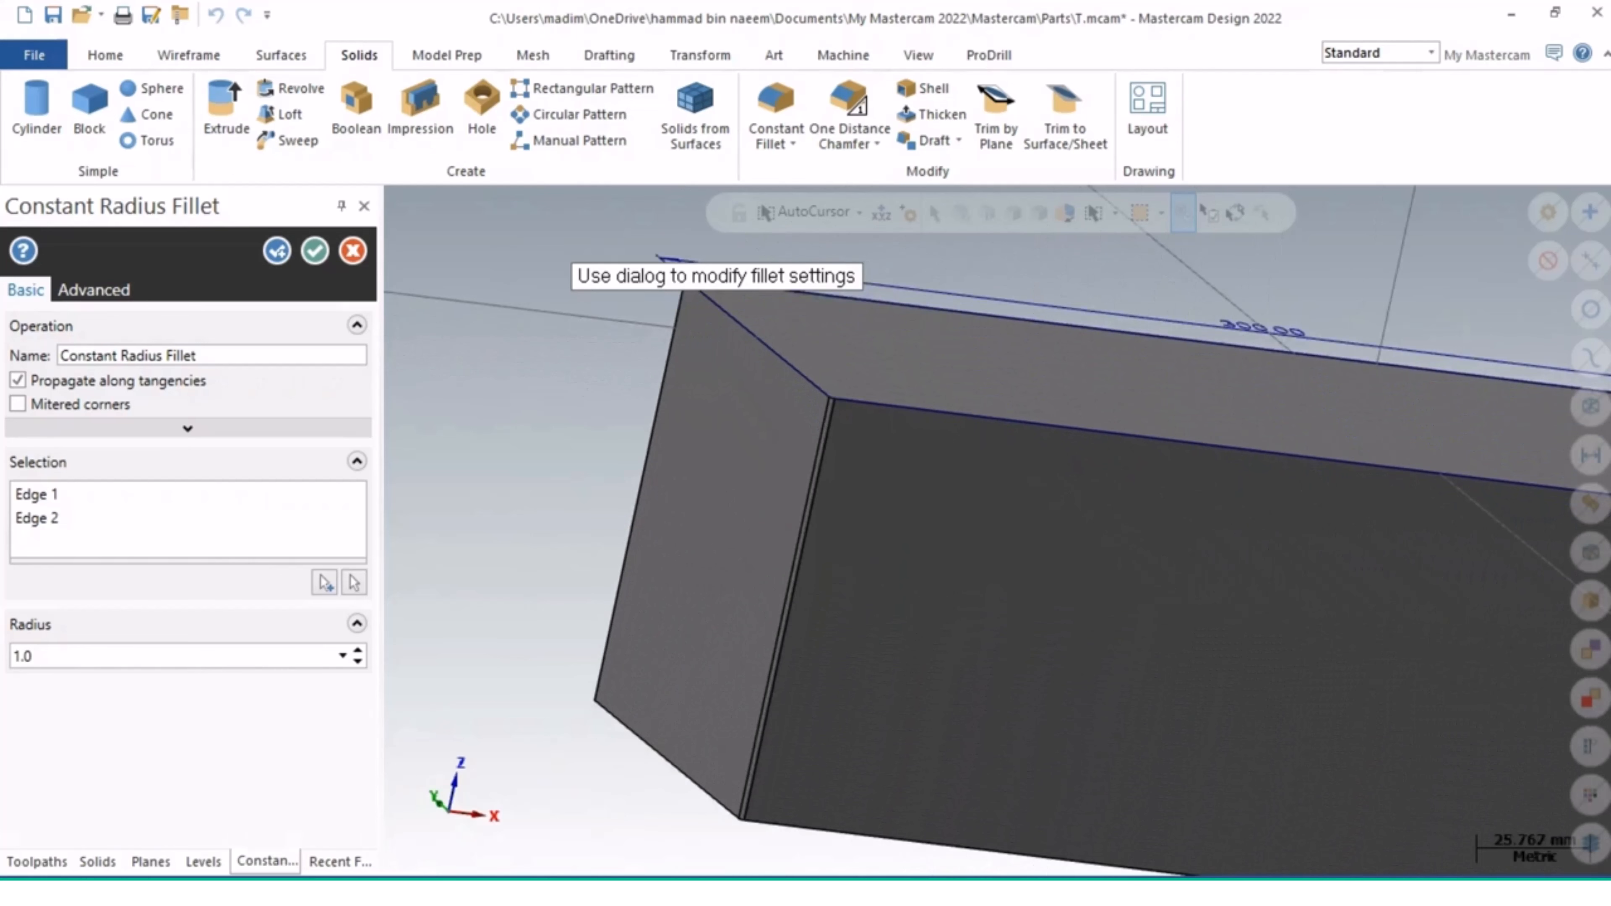
scroll(872, 350, "up", 6)
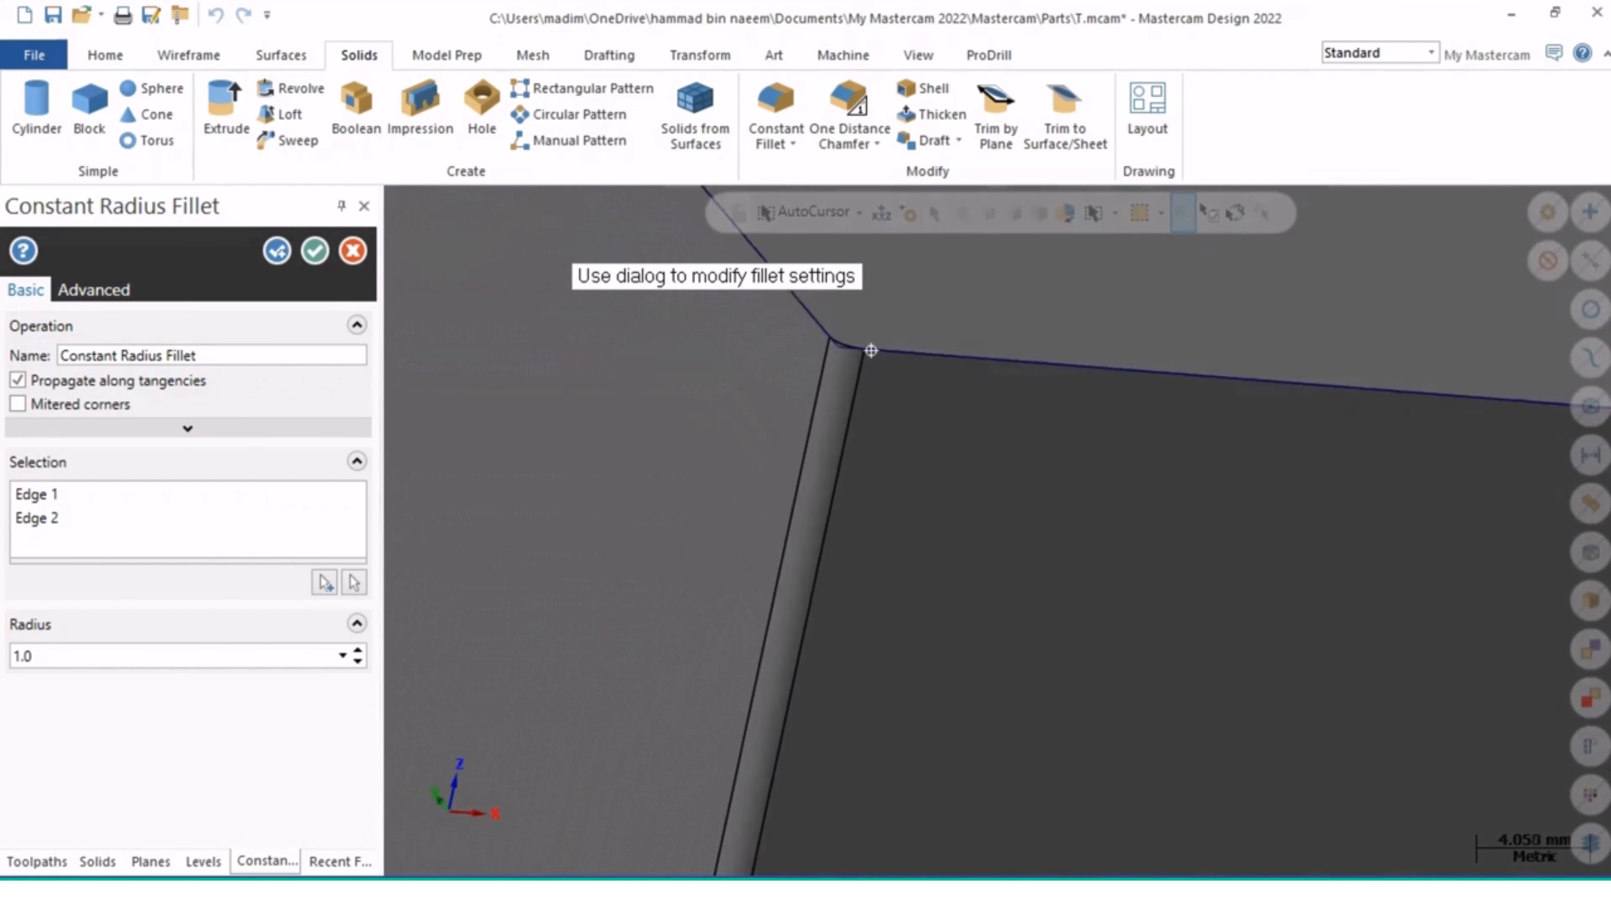
middle_click_drag(870, 351, 876, 347)
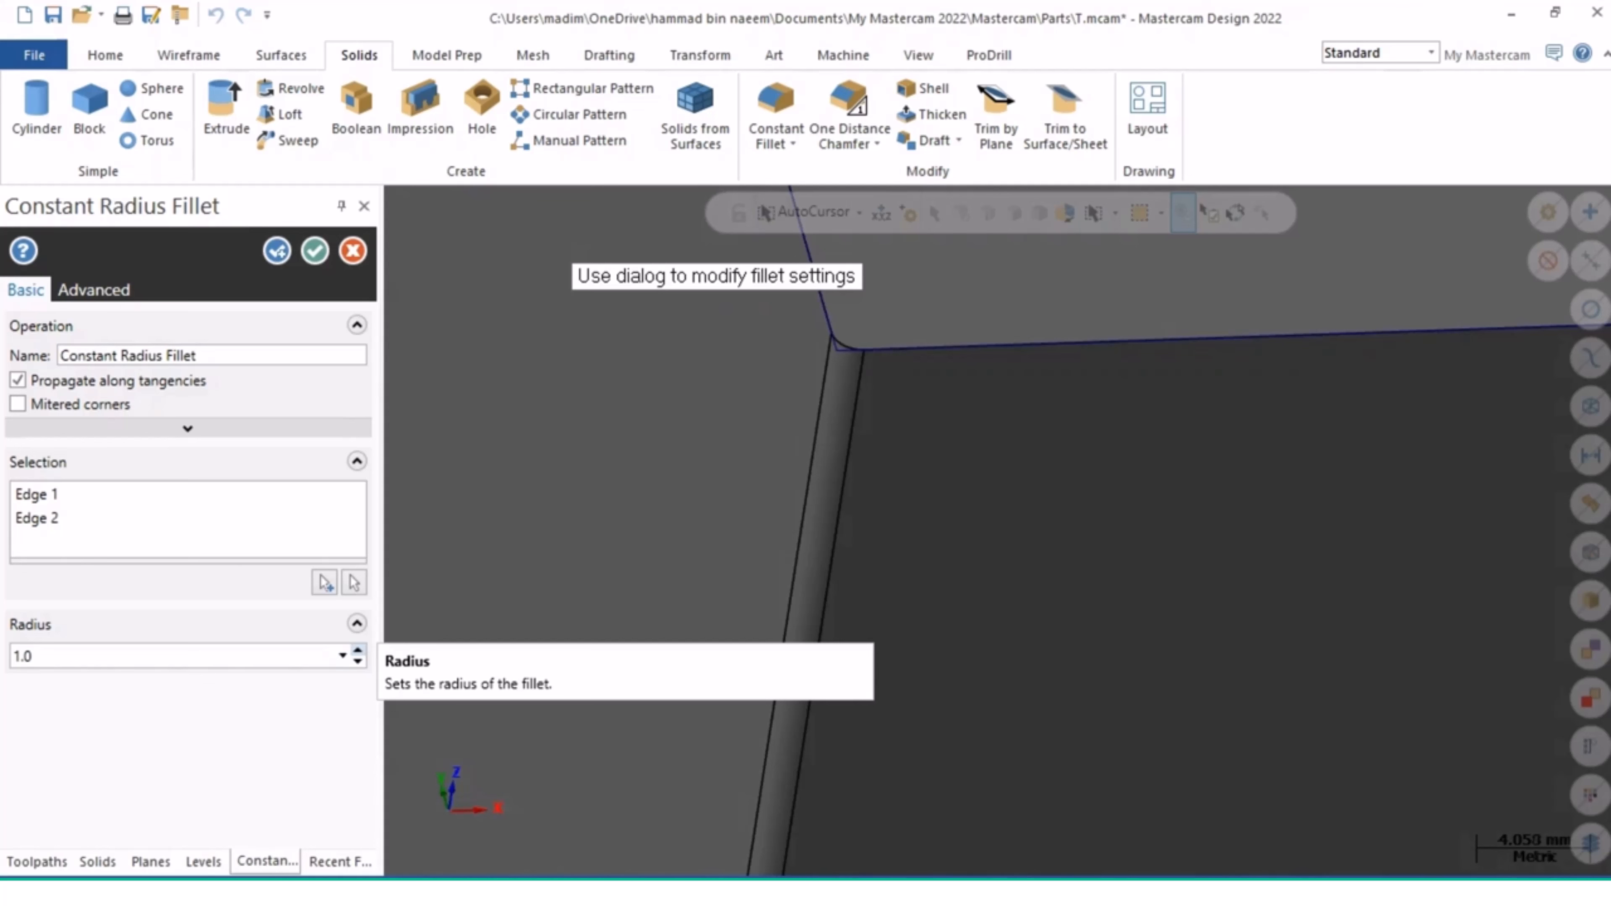
left_click(357, 650)
left_click(357, 649)
left_click(358, 649)
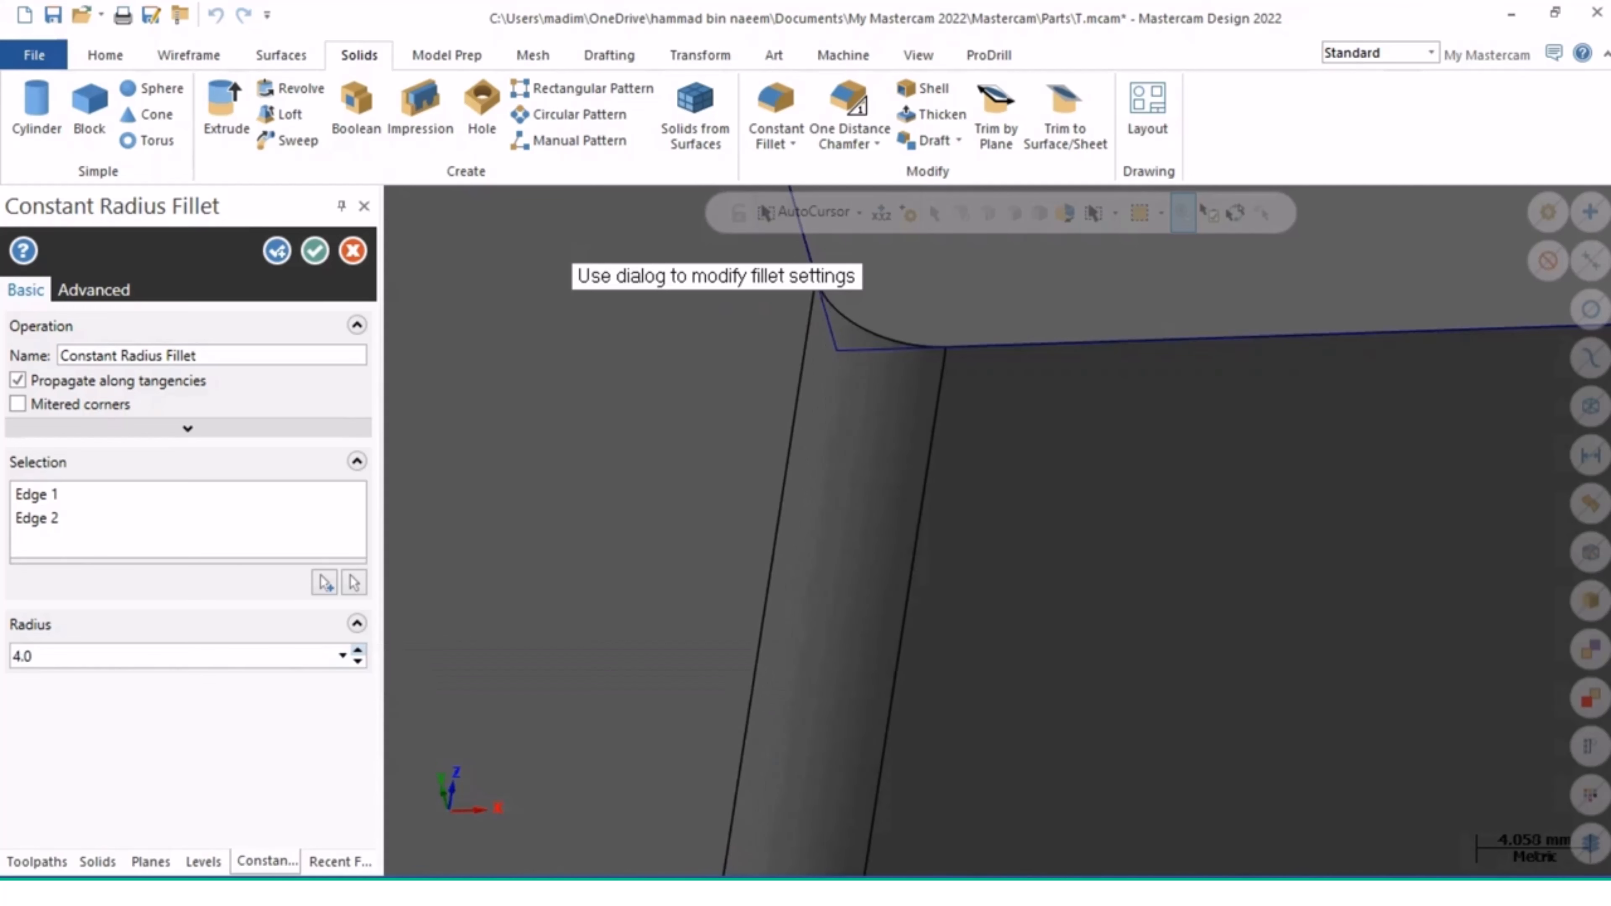
left_click(357, 650)
left_click(357, 650)
left_click(357, 650)
left_click(358, 649)
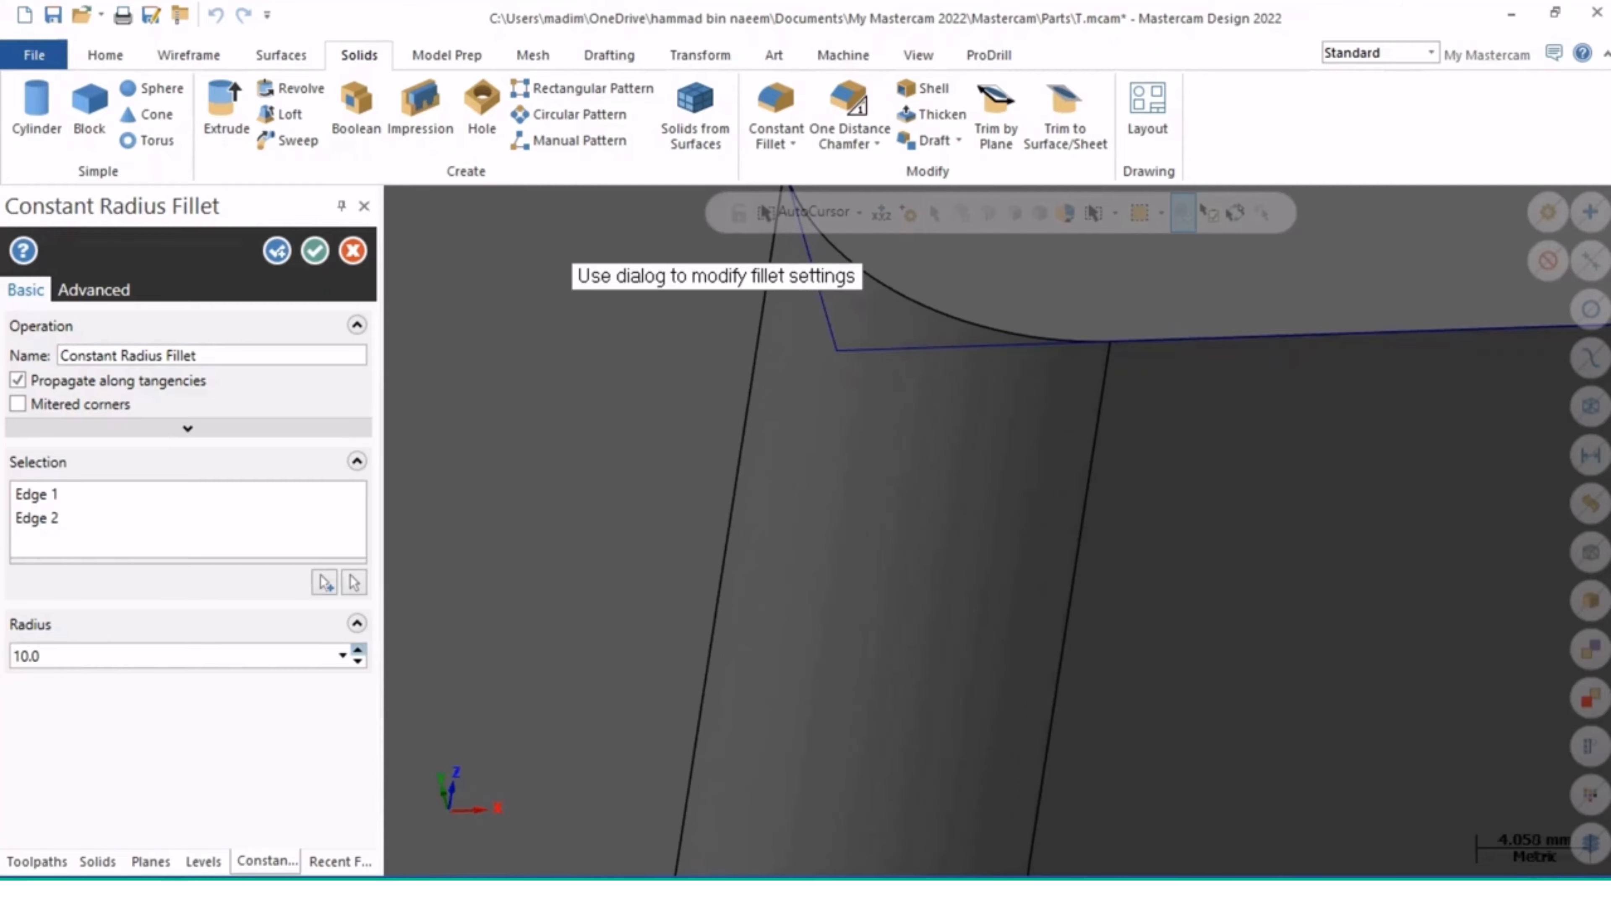
scroll(996, 530, "down", 10)
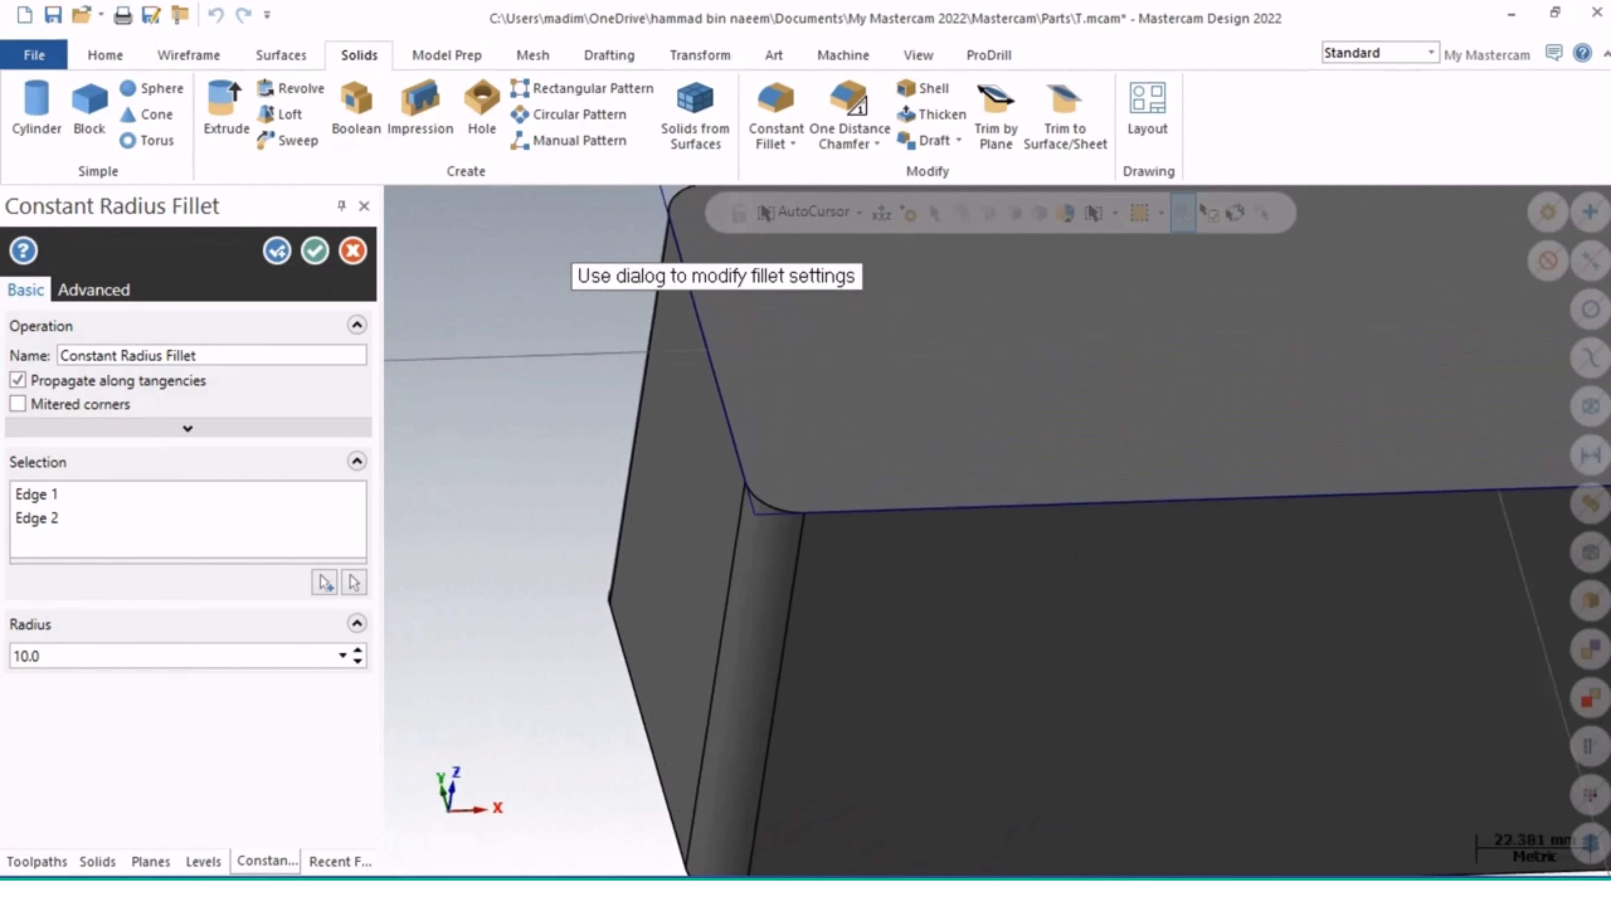
scroll(996, 530, "down", 3)
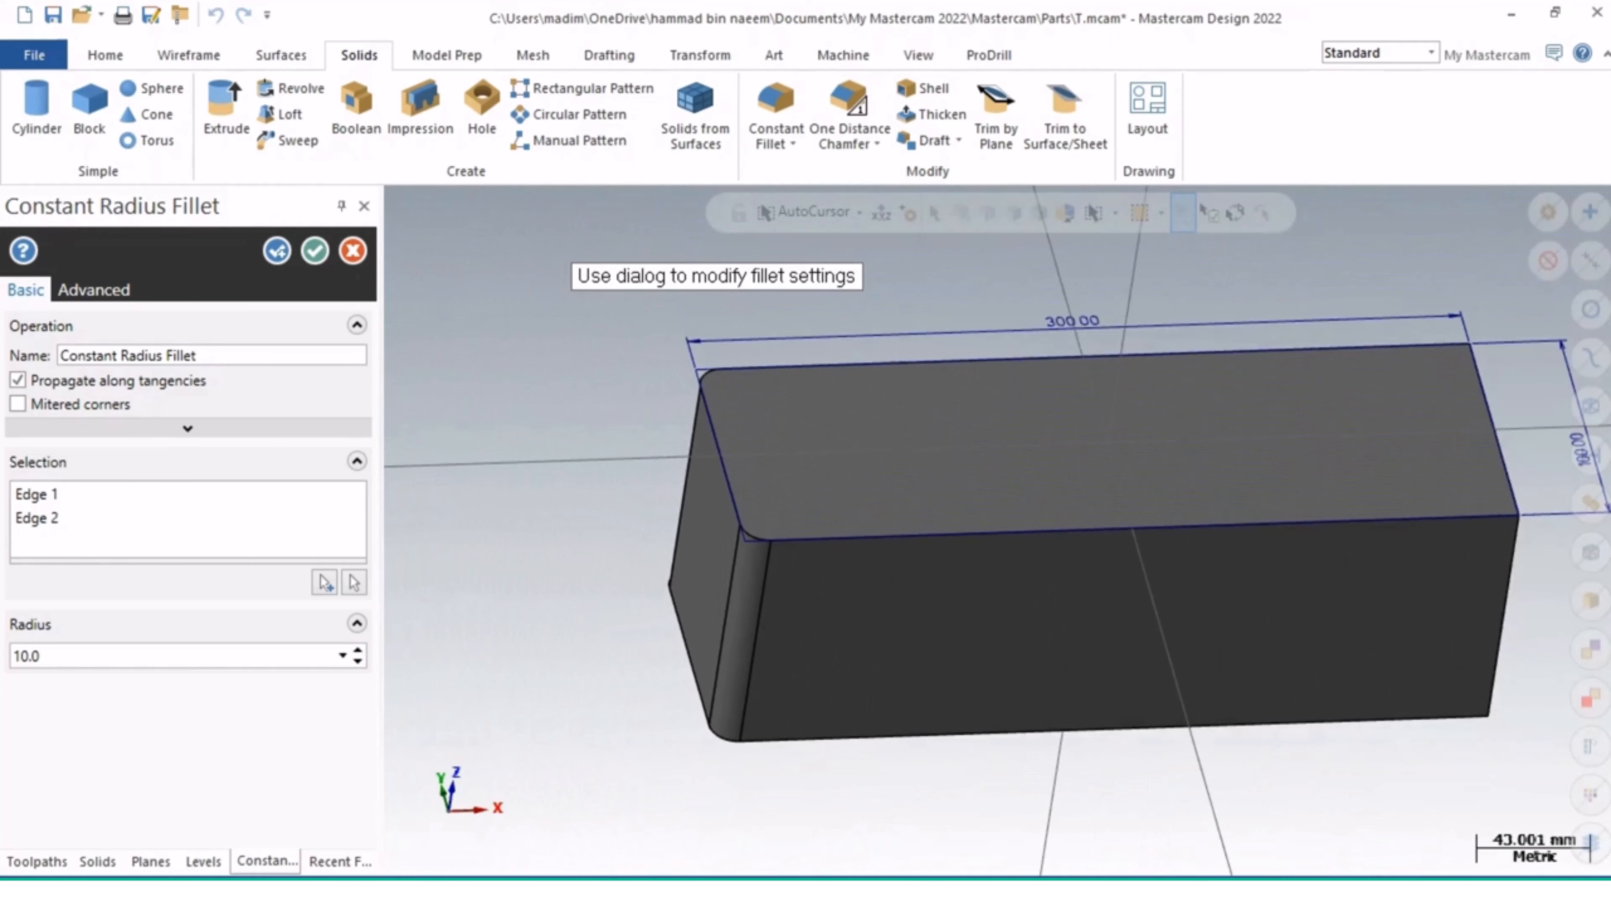
key("Up")
key("Up")
key("Up")
key("Up")
key("Up")
key("Up")
key("Up")
key("Up")
key("Up")
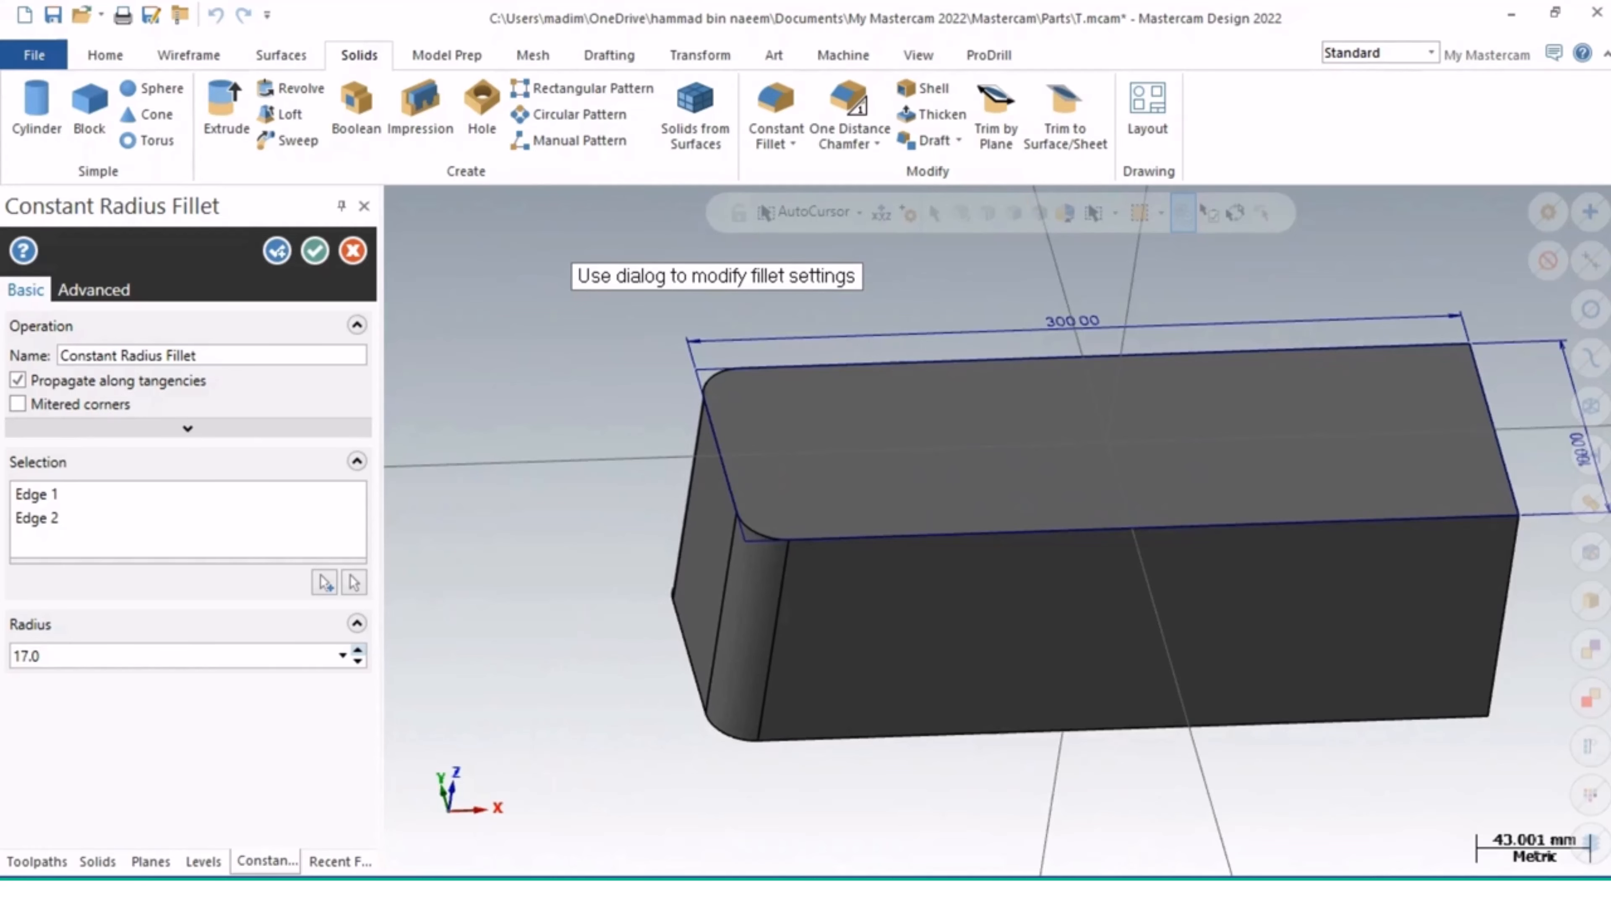
key("Up")
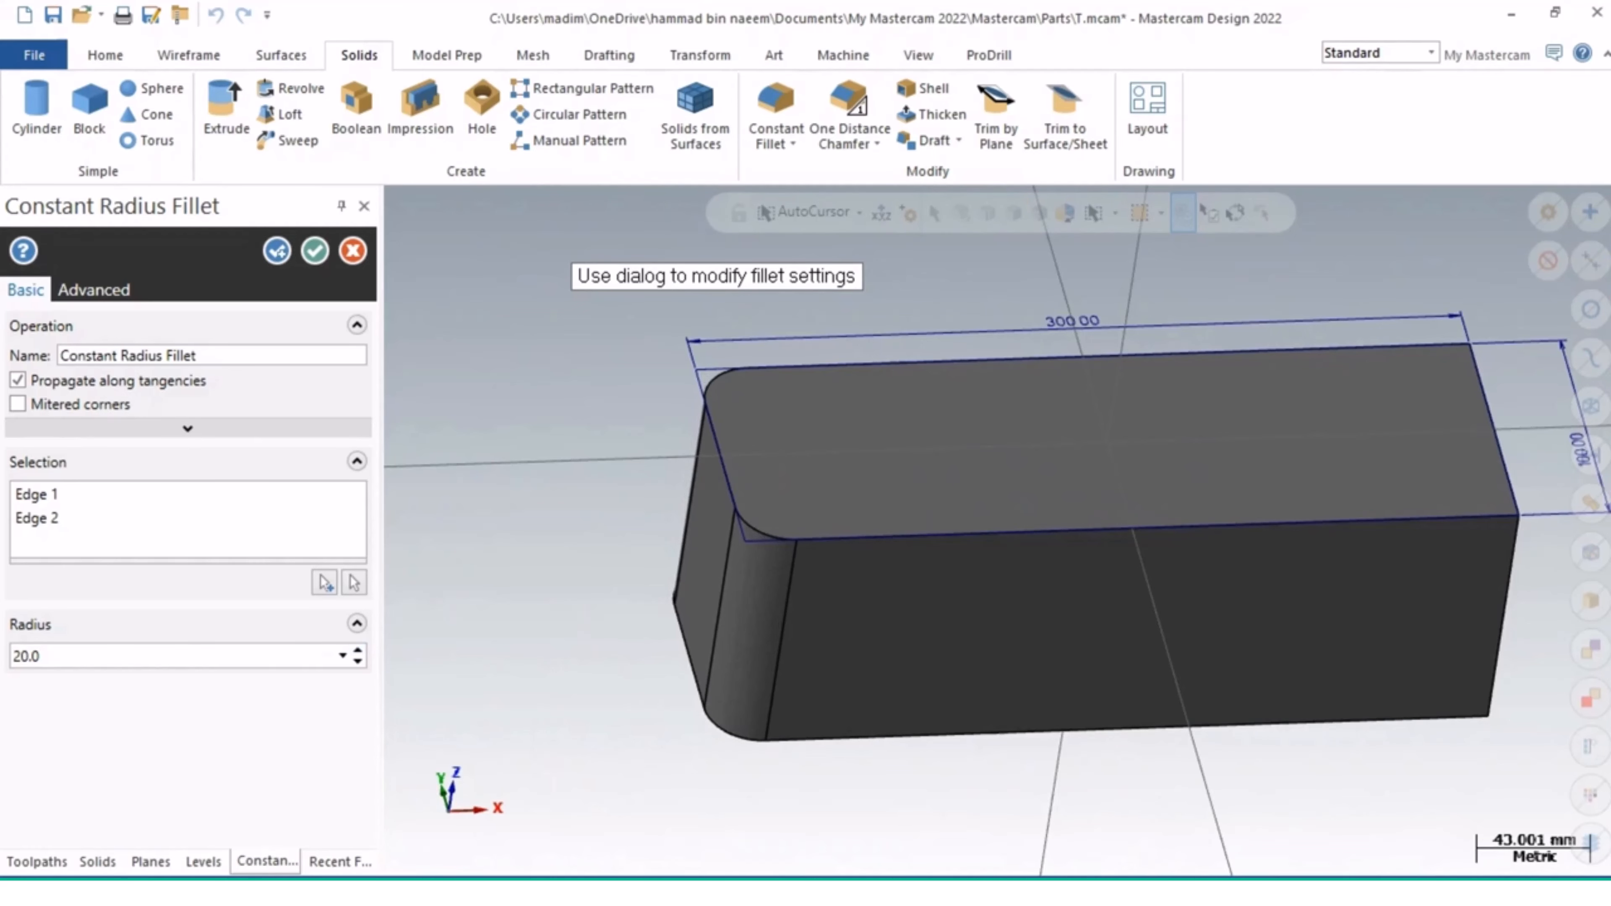
left_click(315, 250)
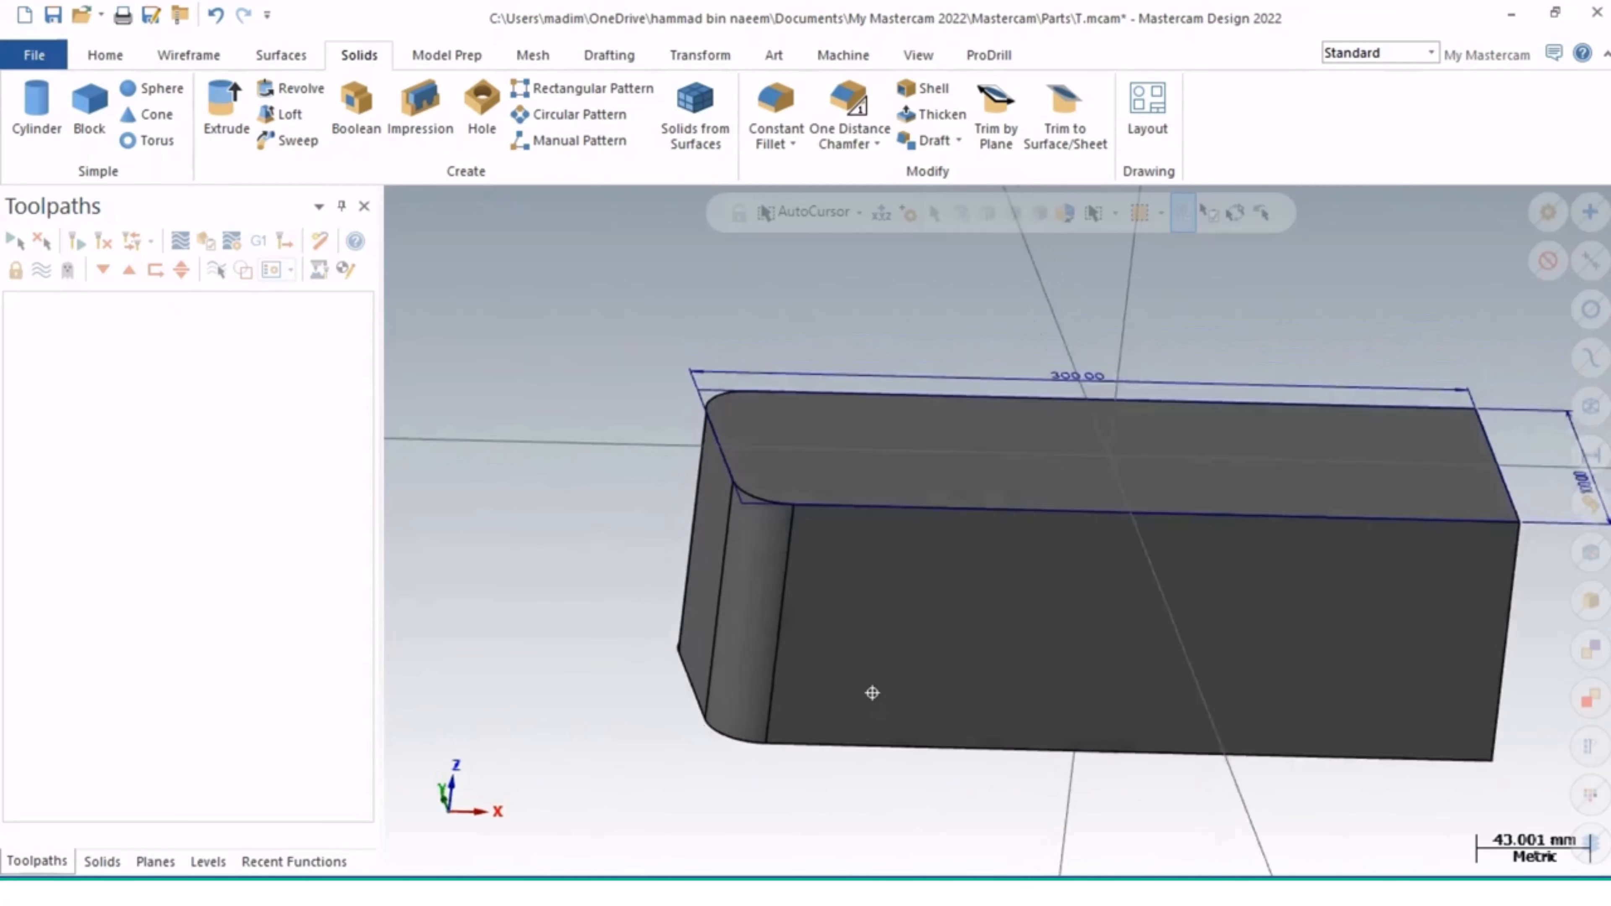
key("alt+2")
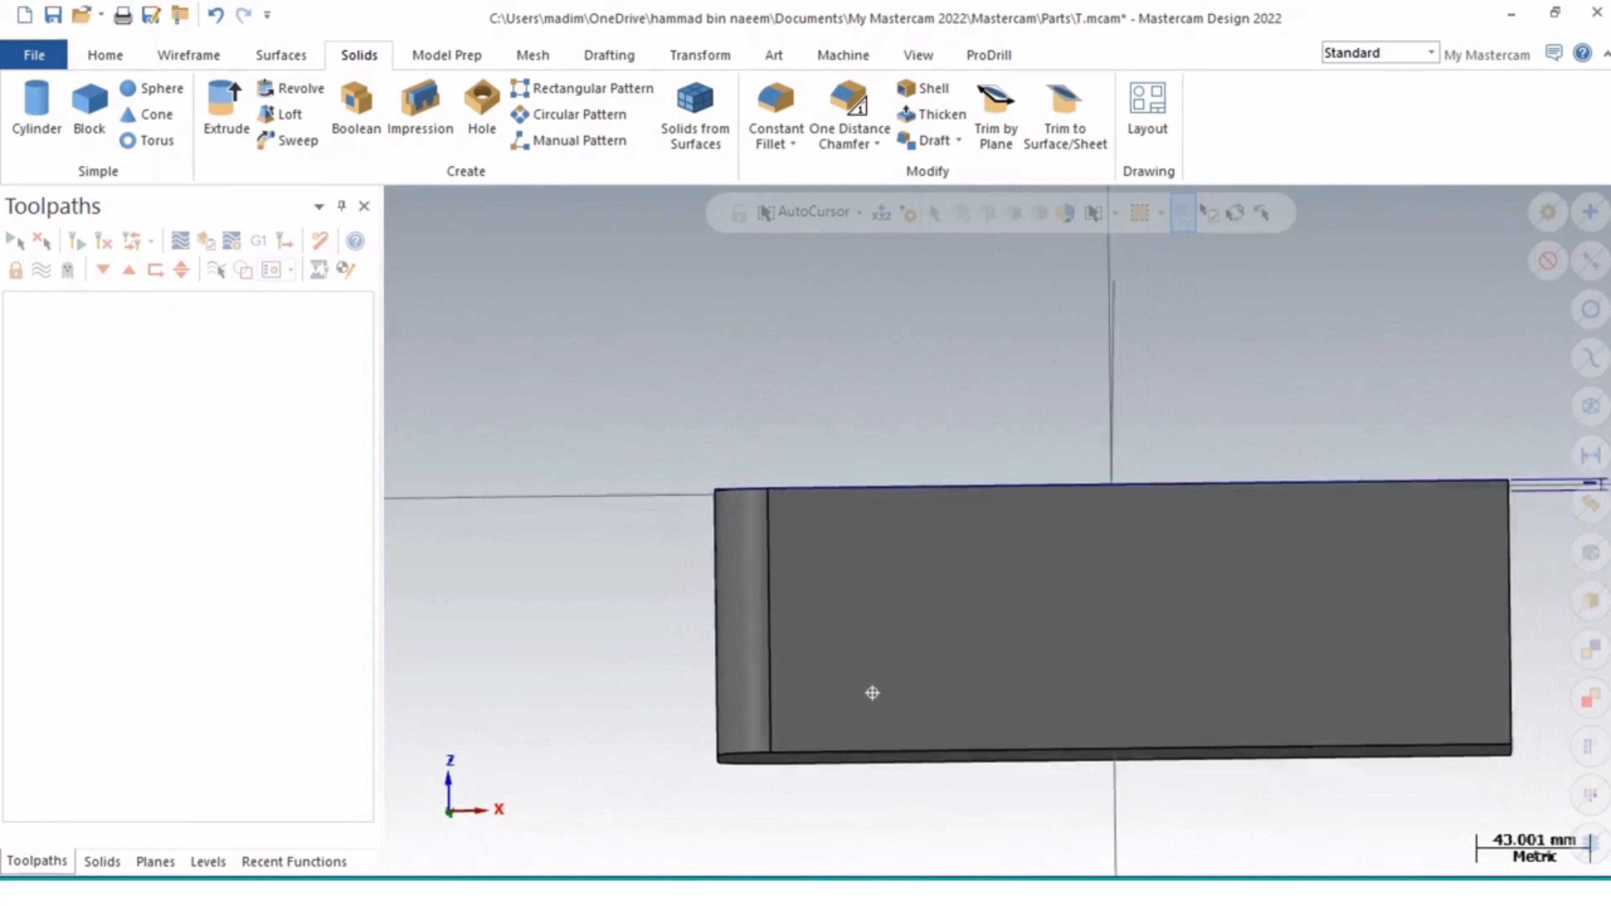
key("alt+7")
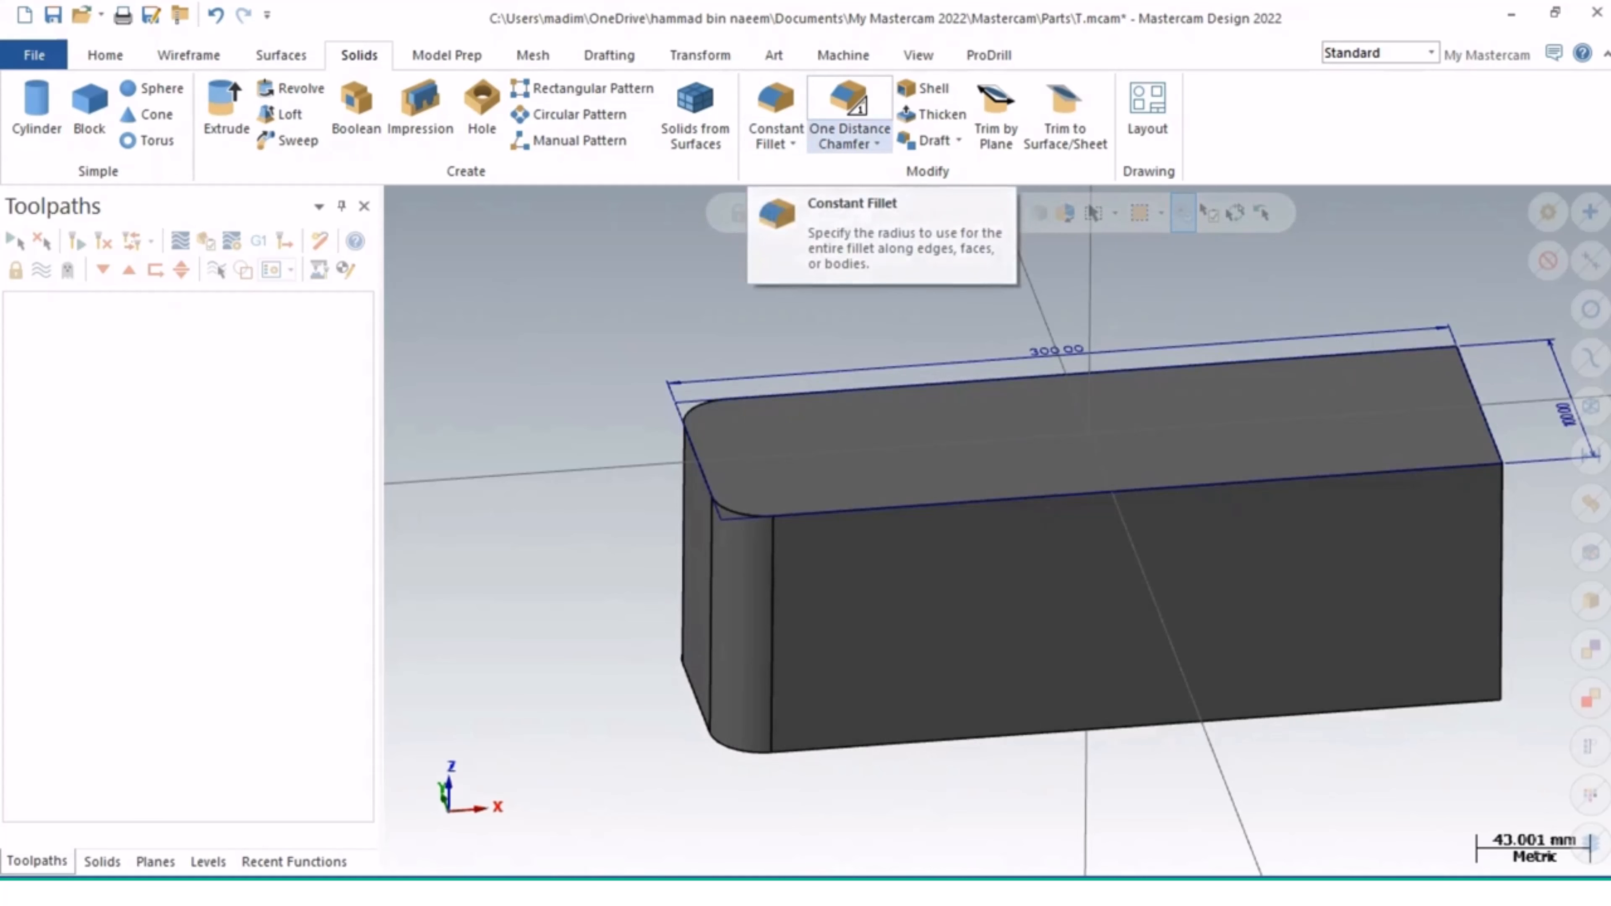
left_click(850, 141)
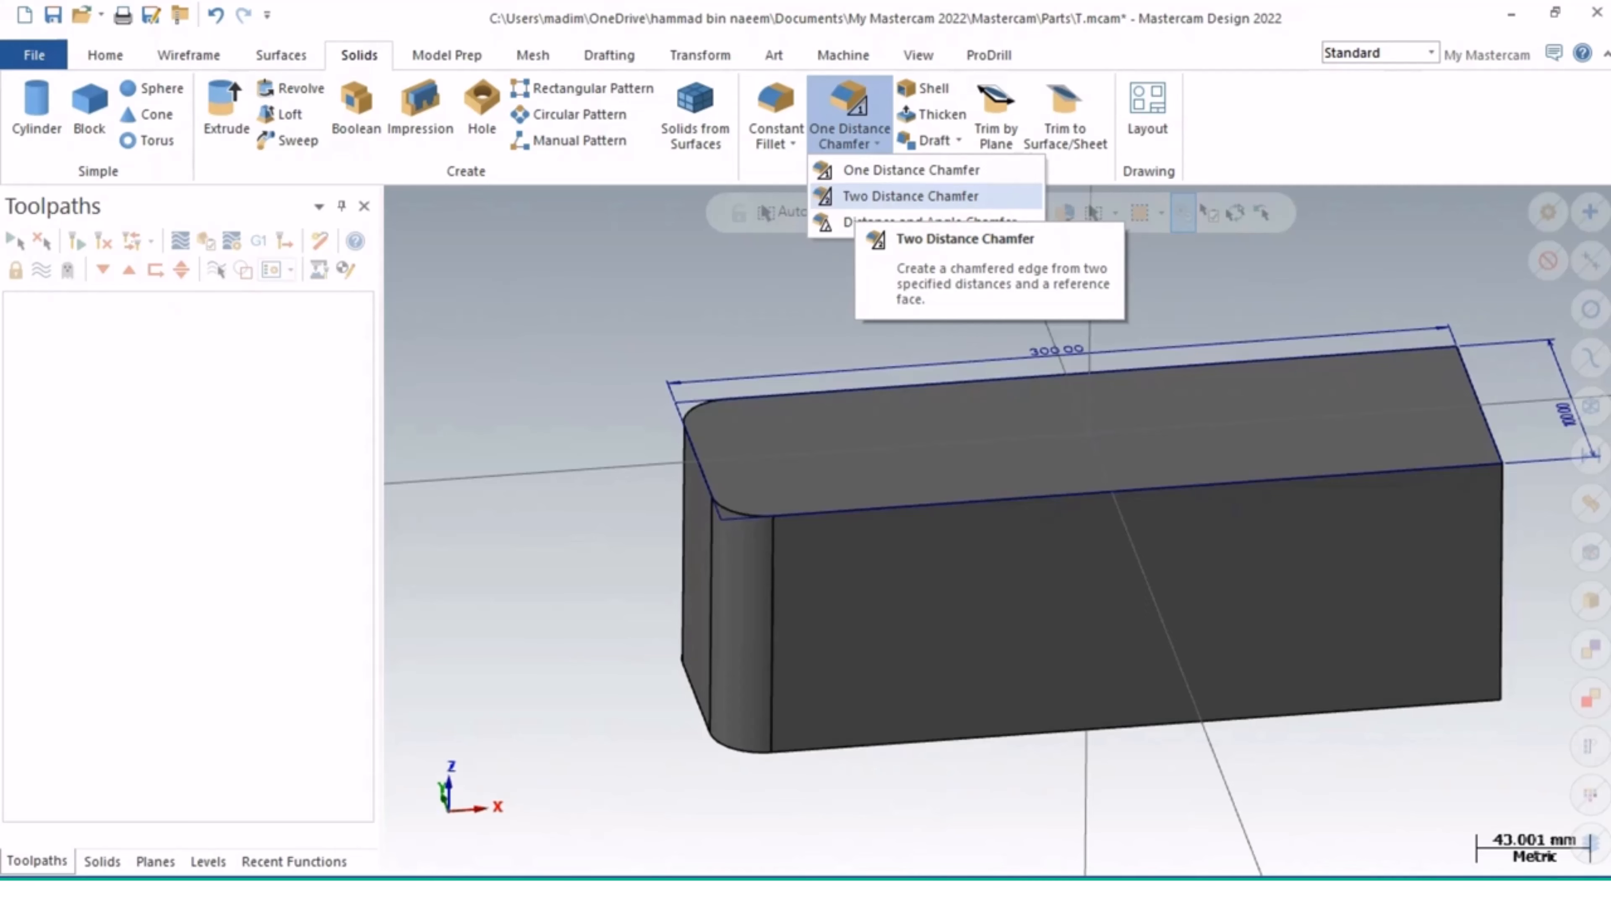
left_click(911, 196)
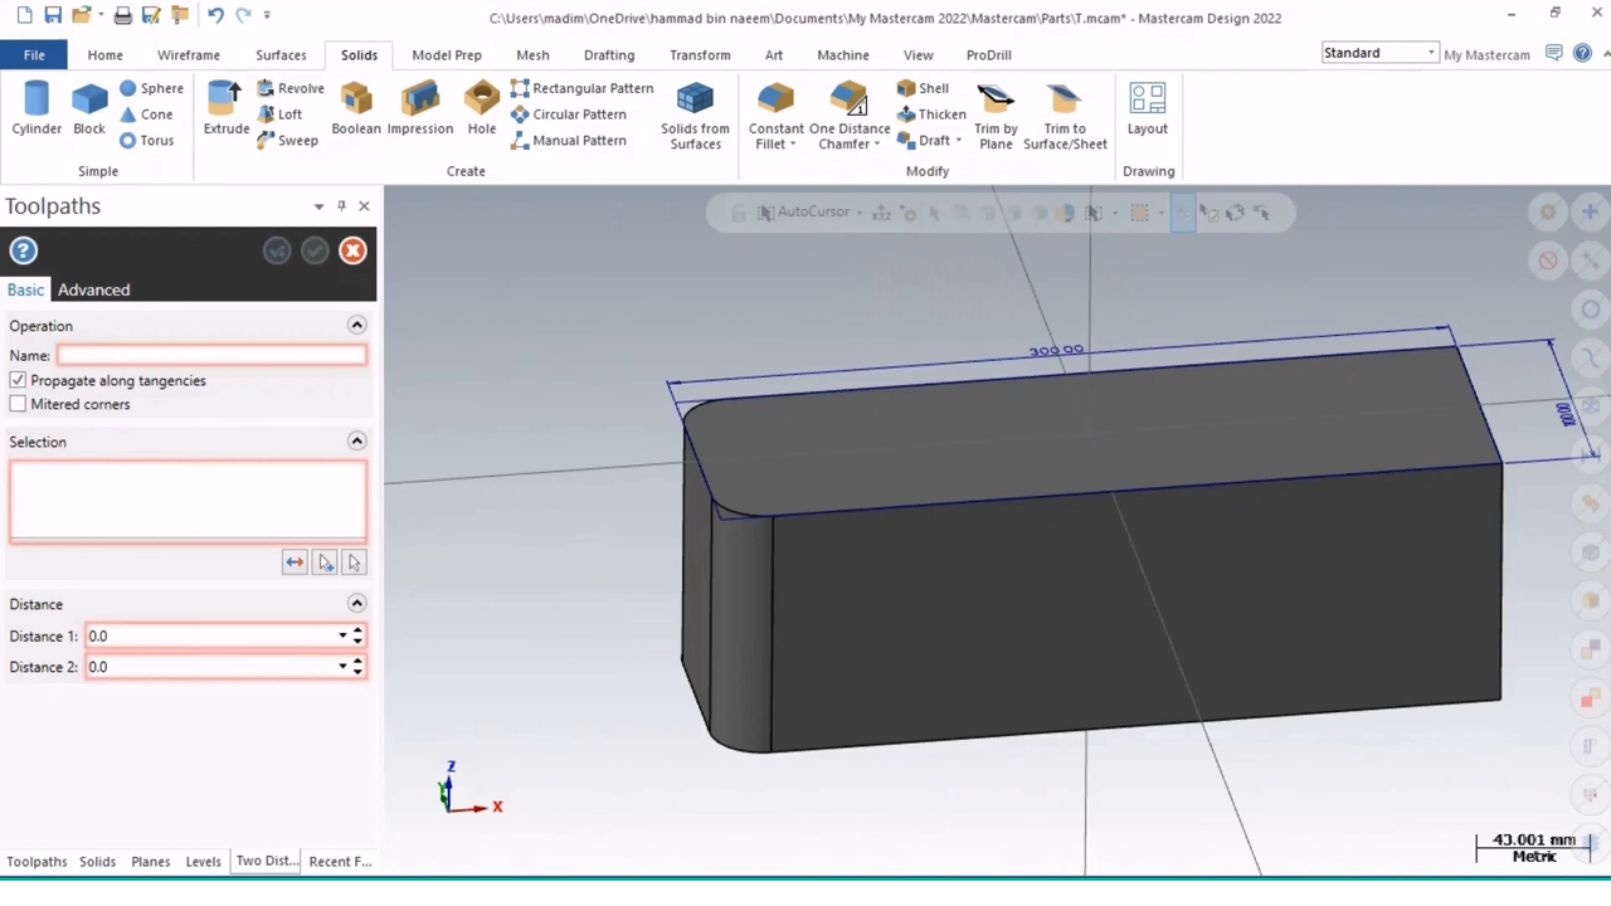
middle_click_drag(1489, 565, 1489, 609)
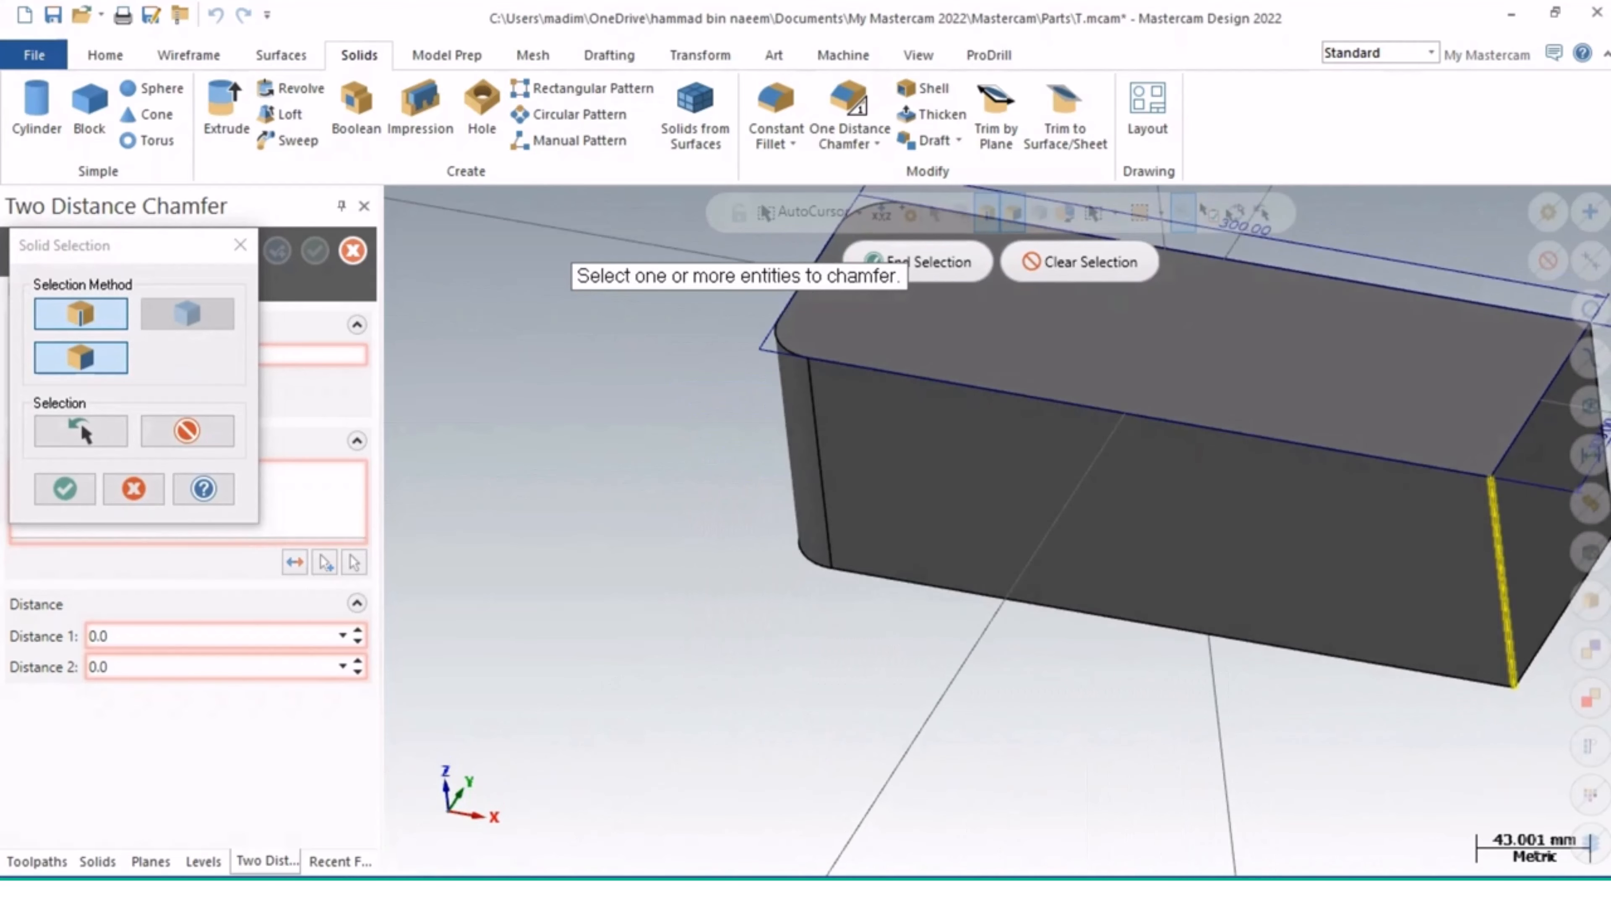
left_click(1503, 602)
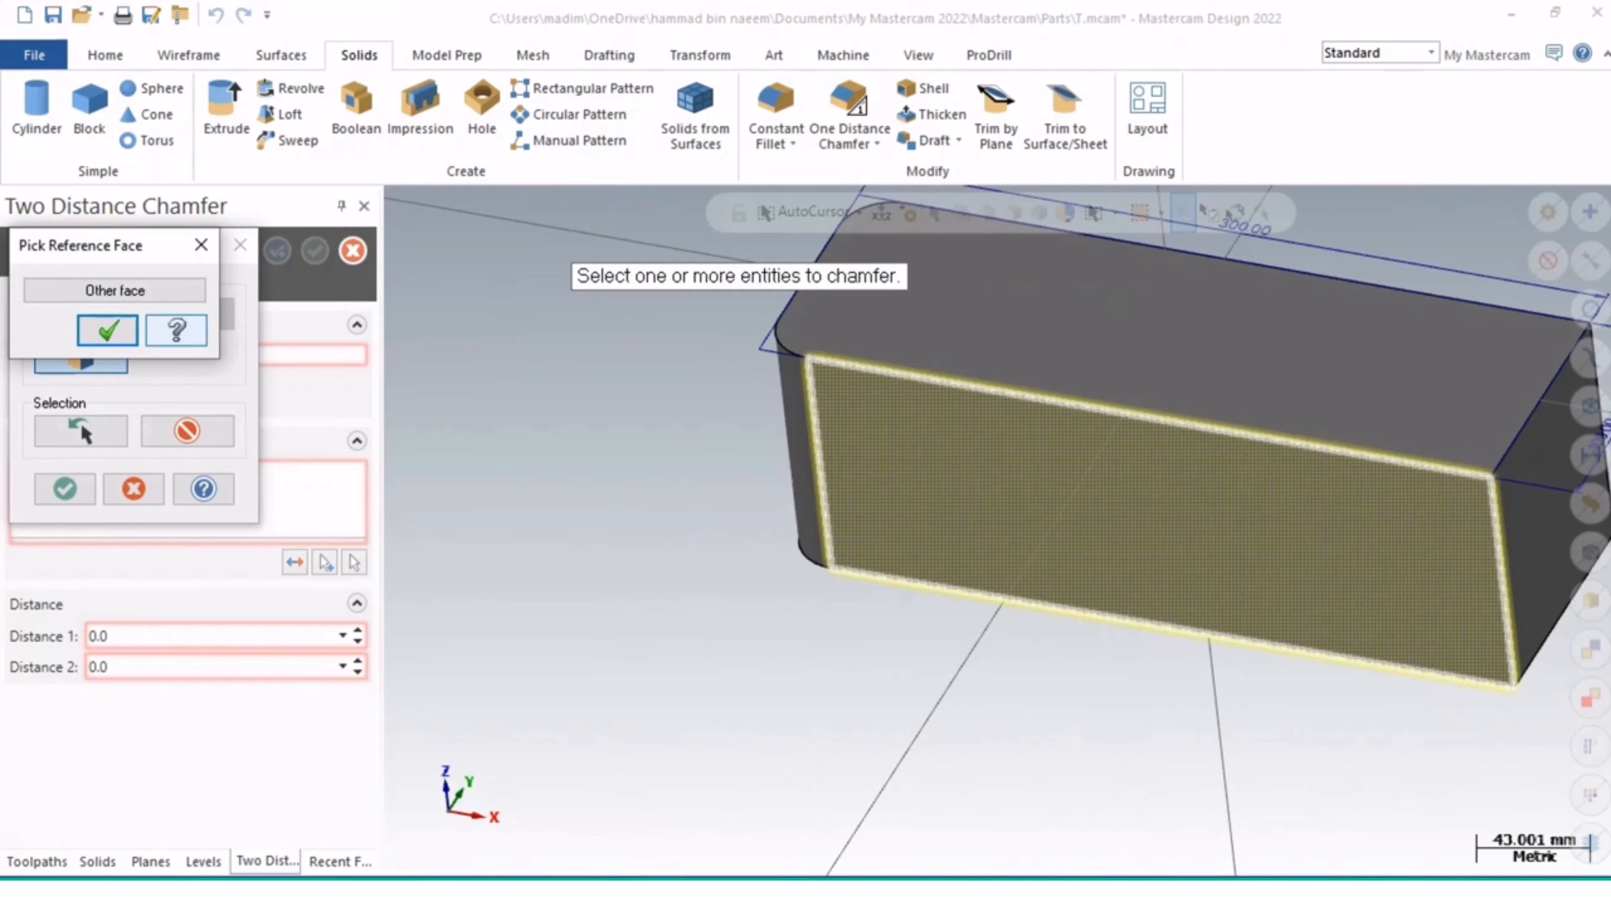
left_click(201, 245)
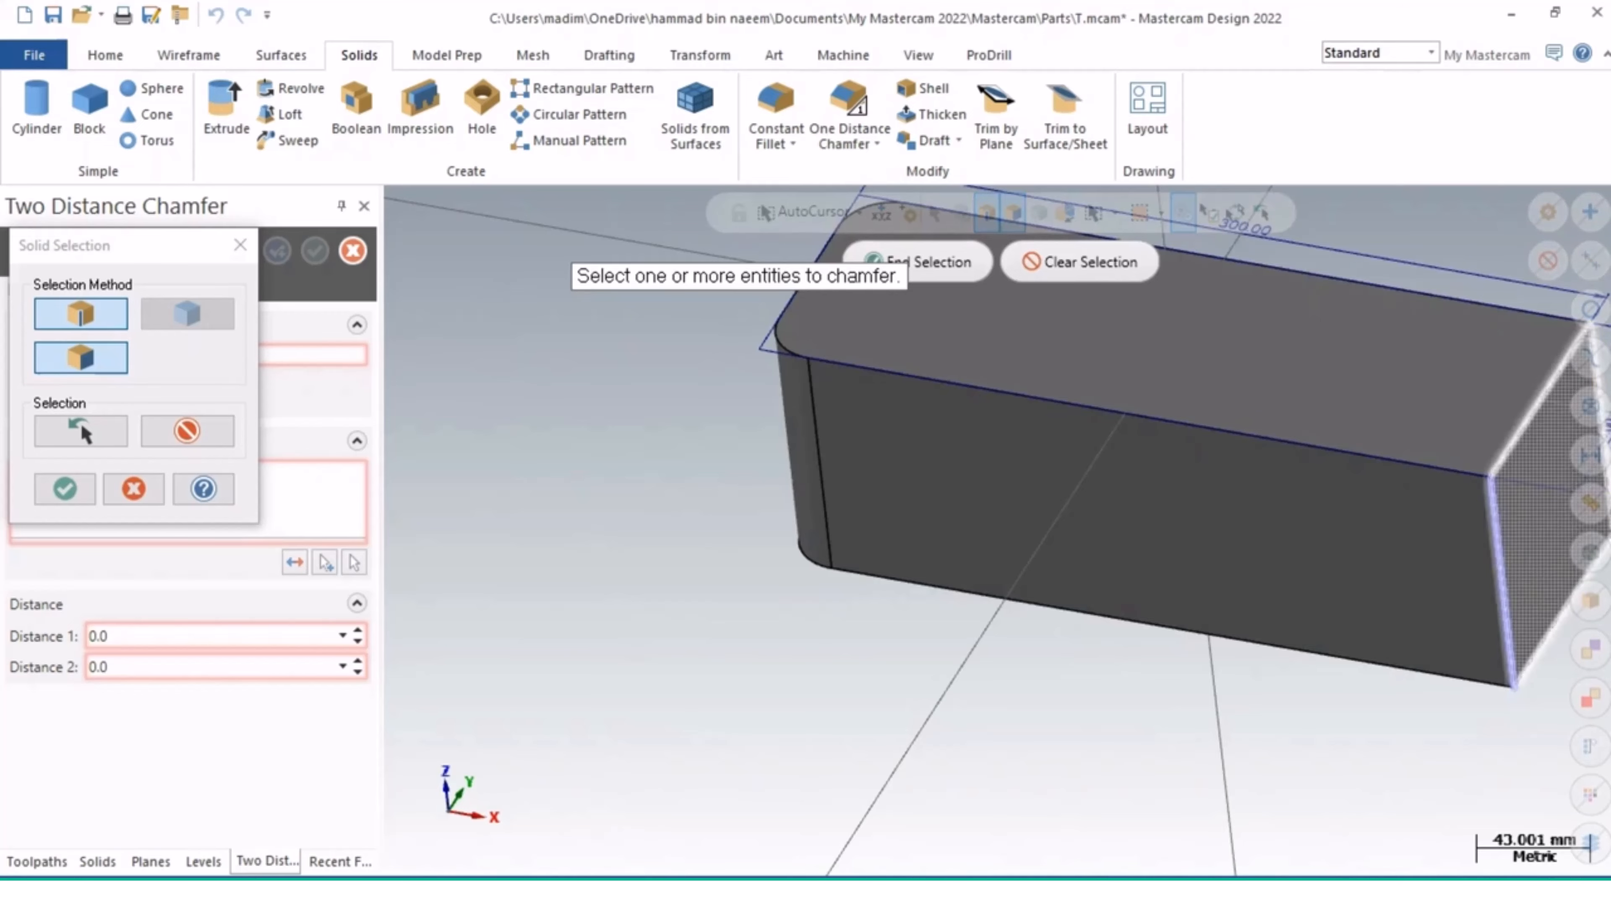
left_click(1540, 399)
key("Return")
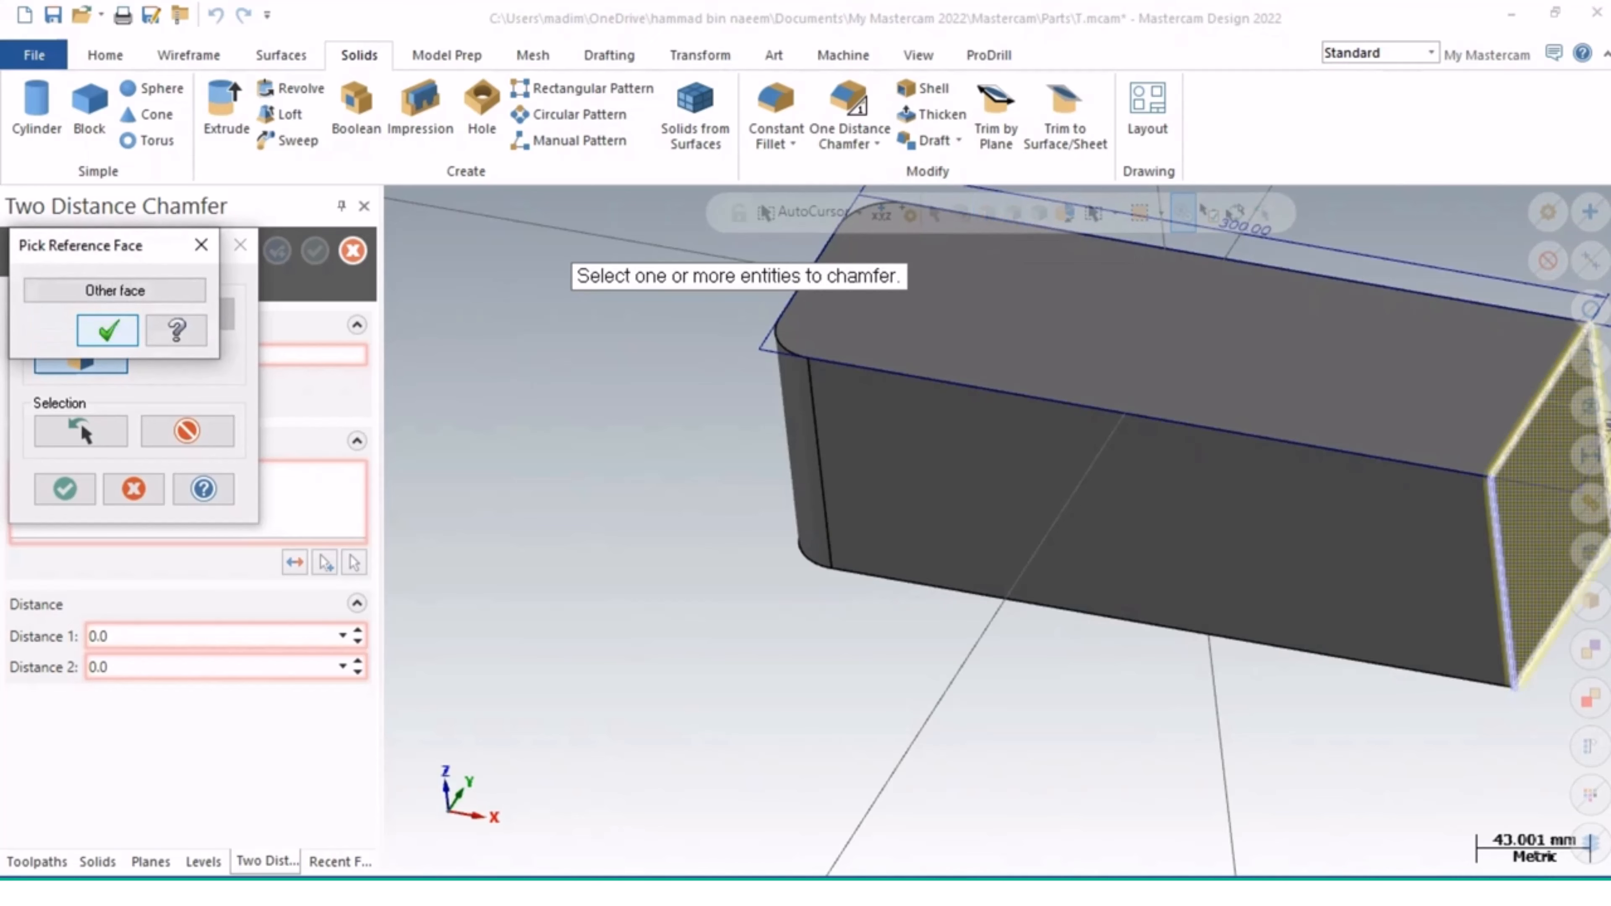
left_click(133, 488)
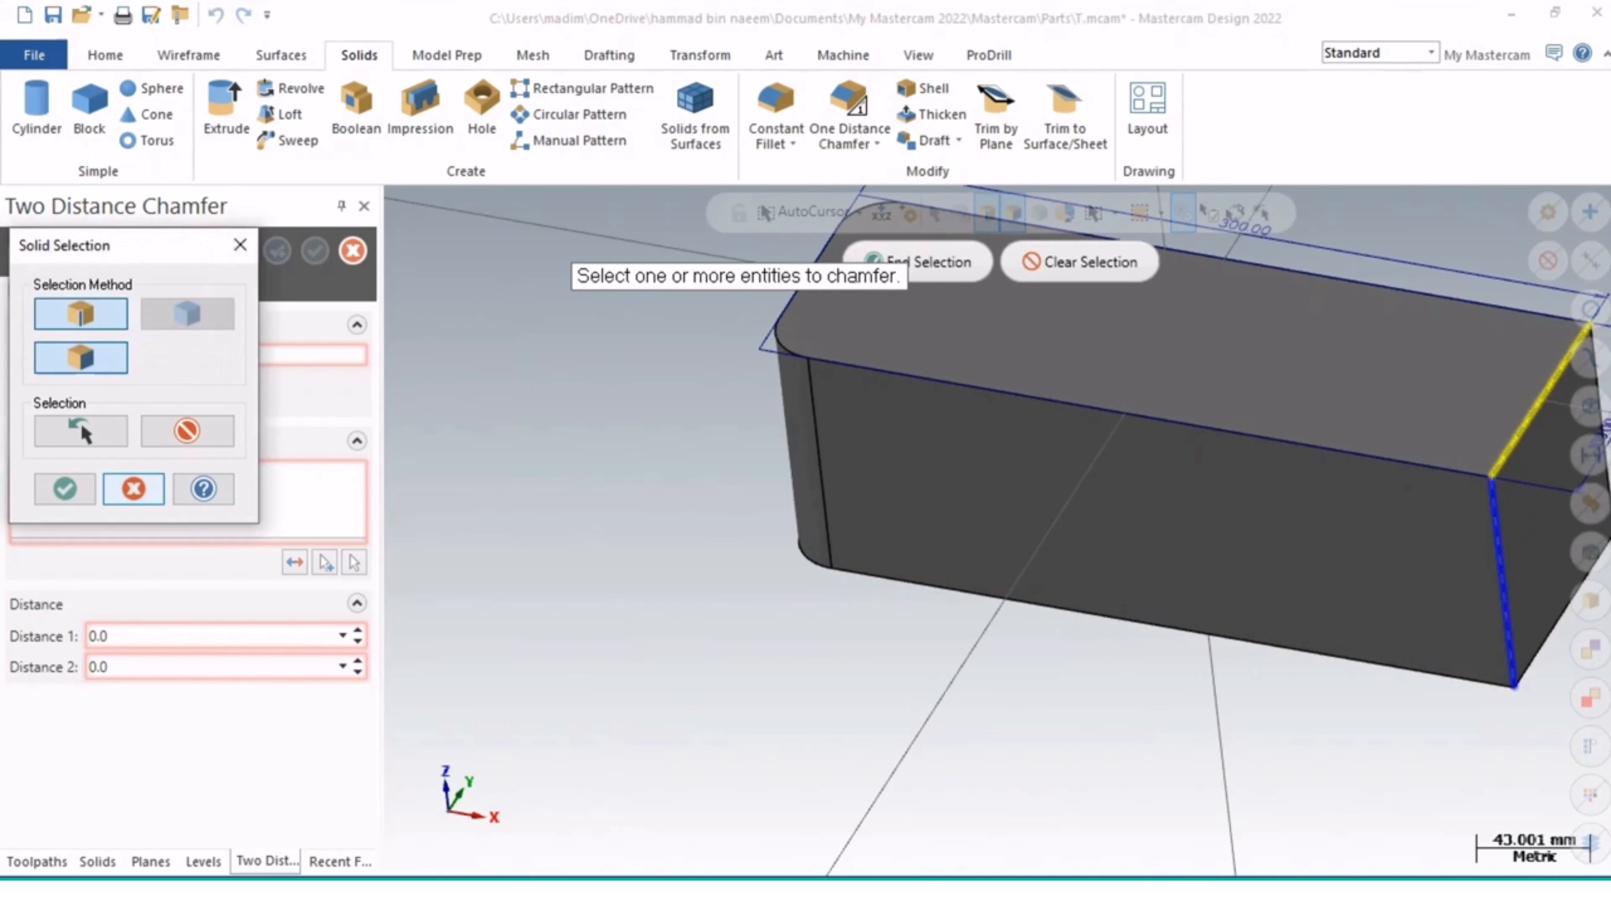
Step: Start a one-distance chamfer on the top edge and both vertical edges of the unfilleted end face
left_click(849, 143)
left_click(912, 170)
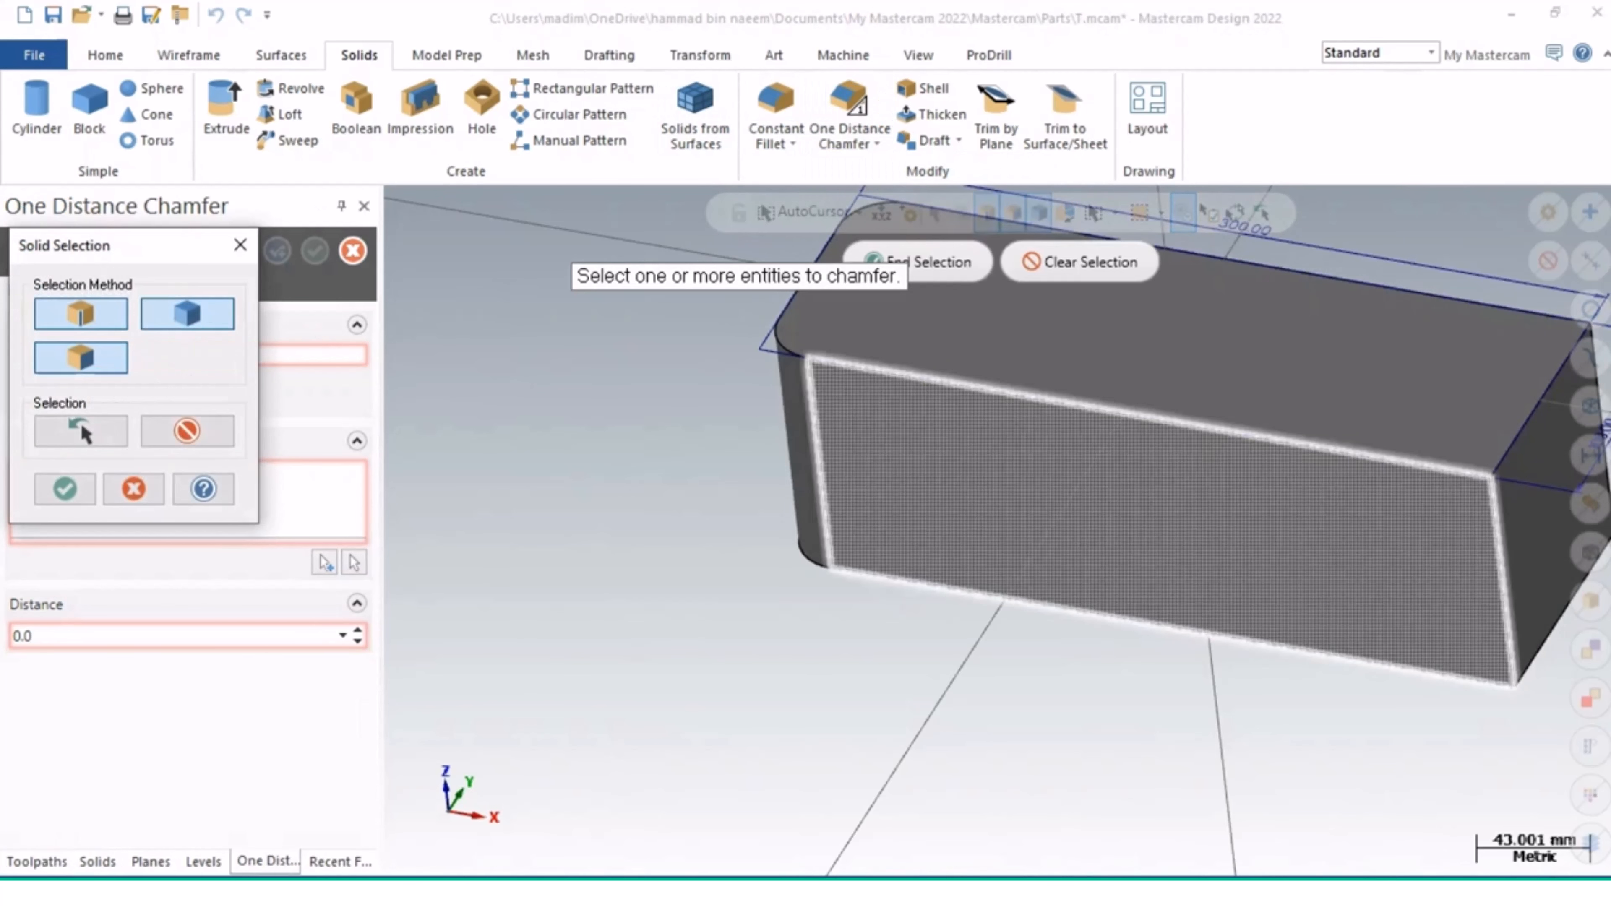
left_click(1540, 400)
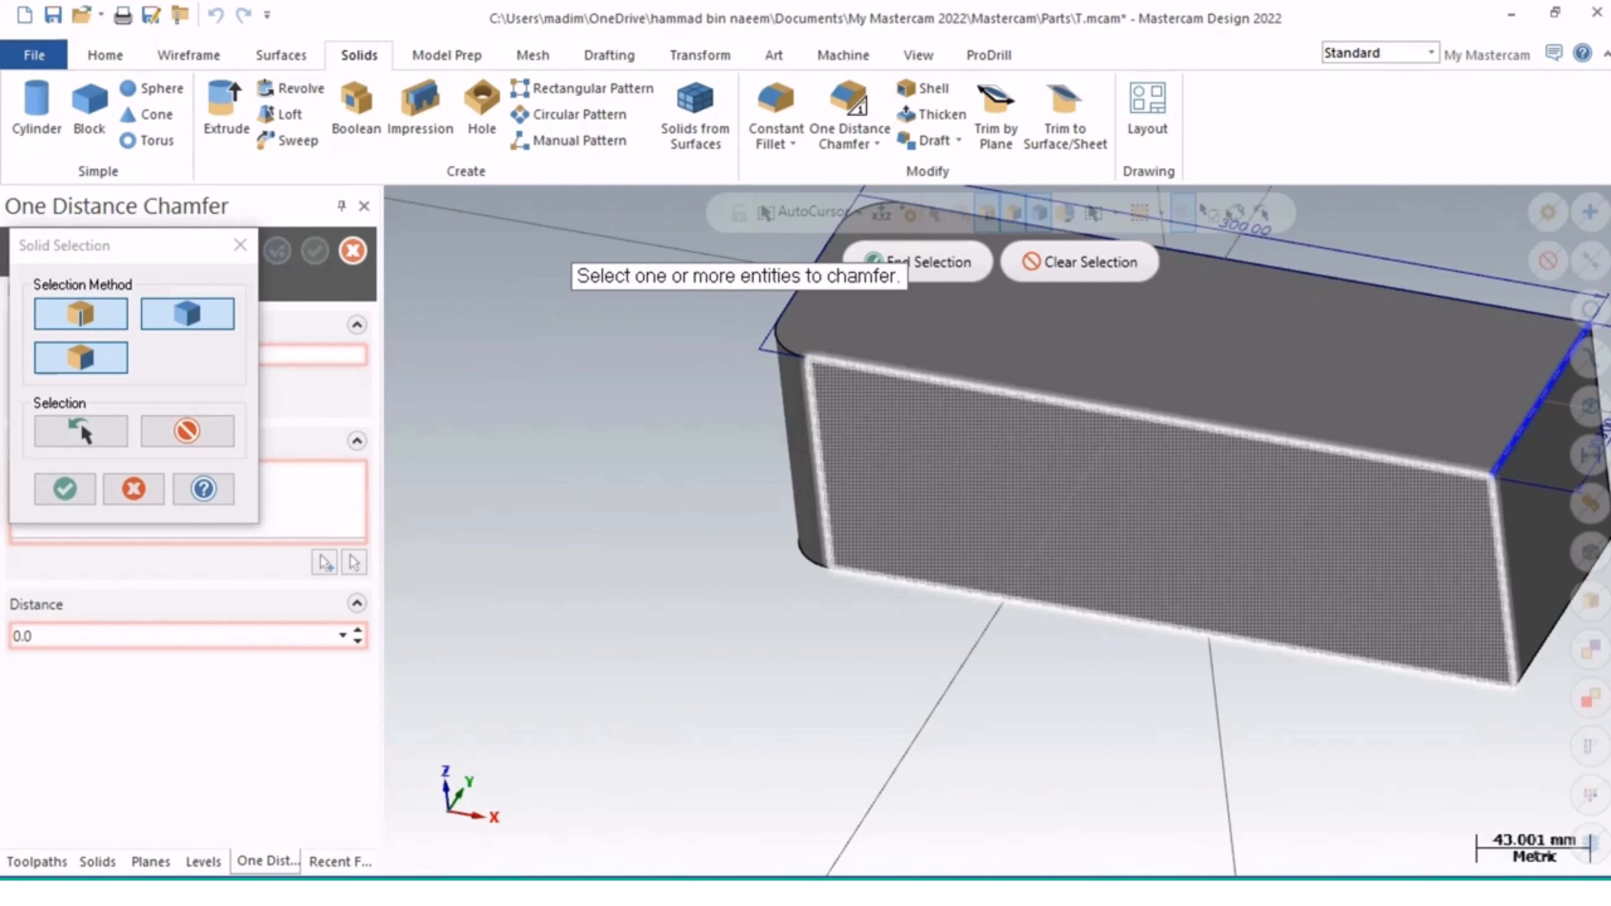
left_click(1503, 582)
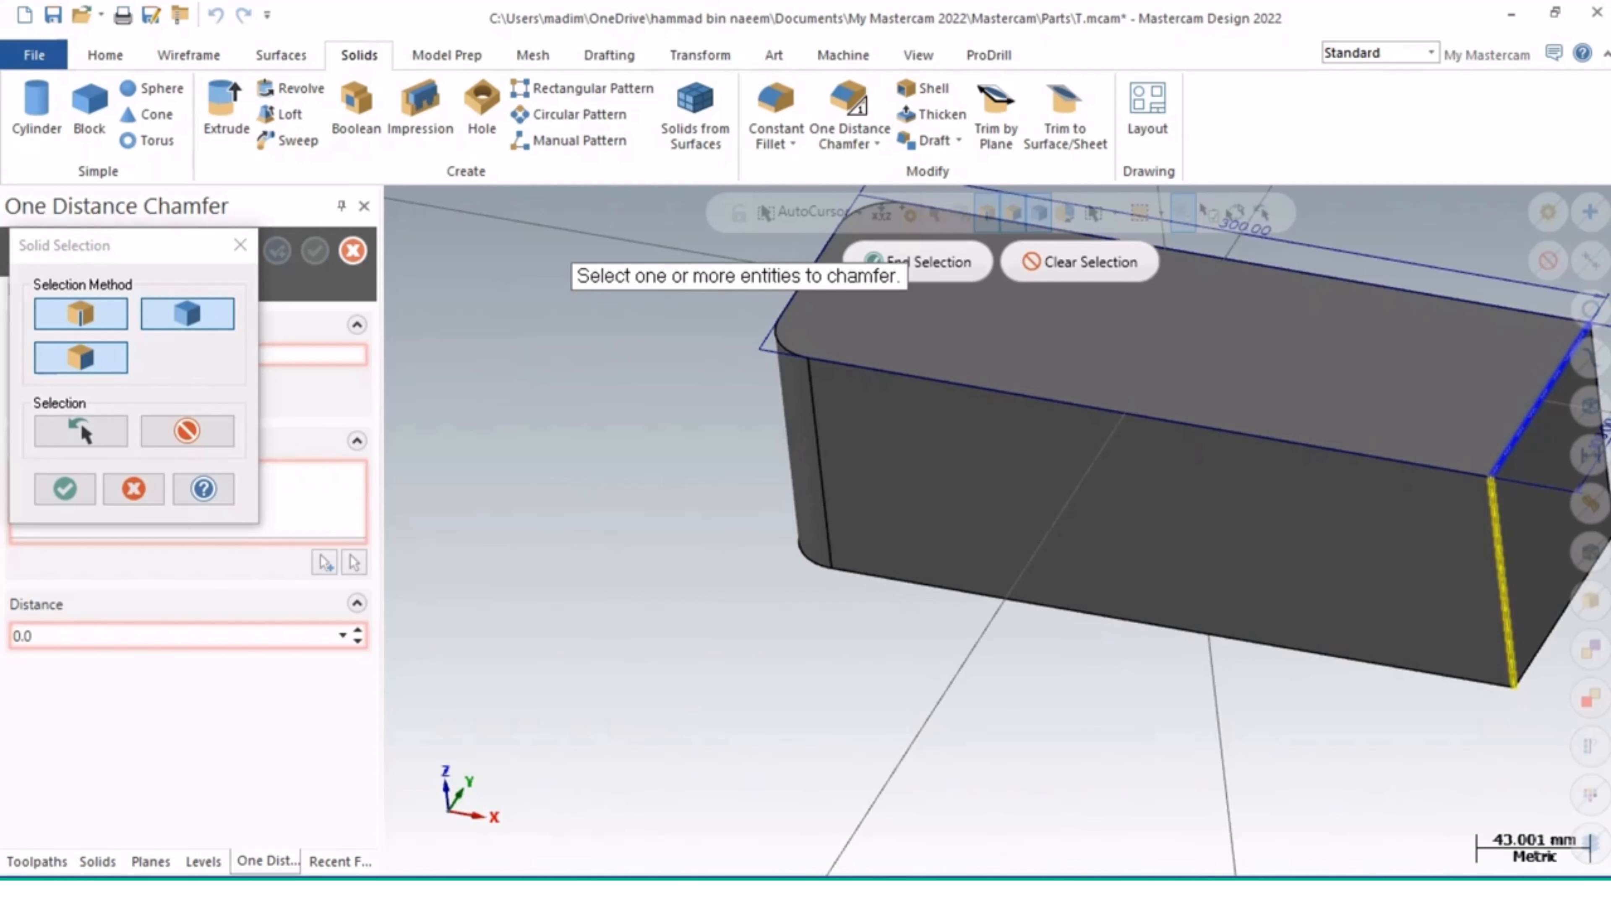
middle_click_drag(1514, 584, 979, 617)
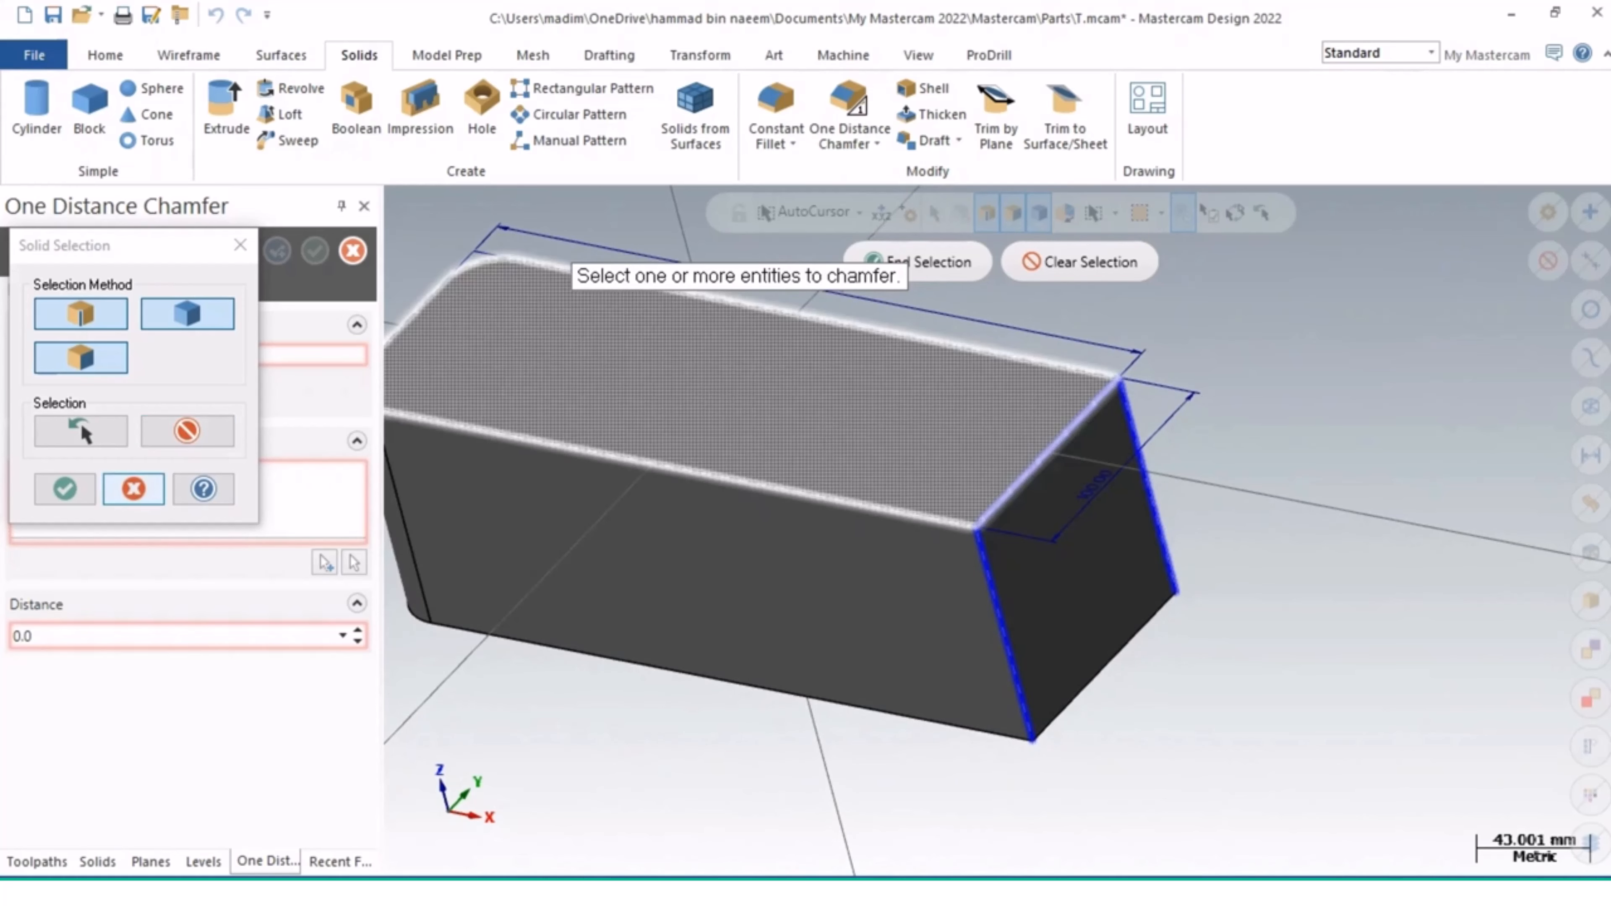
key("Return")
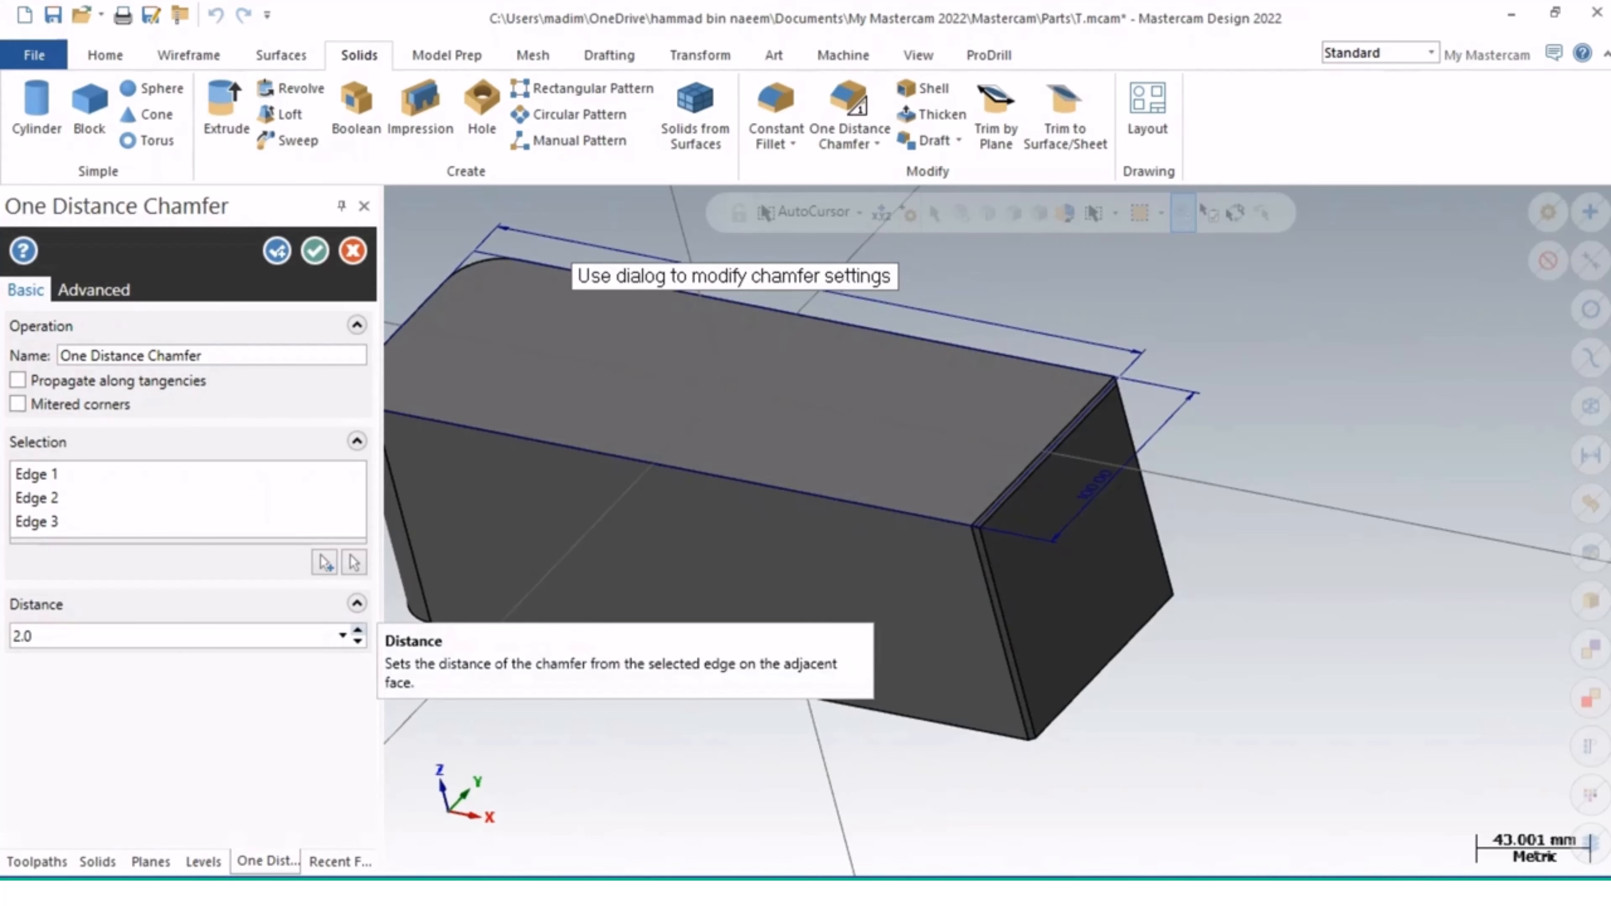
Step: Raise the chamfer distance for the three selected edges to 10 mm
left_click(358, 630)
left_click(358, 630)
left_click(358, 630)
left_click(357, 630)
left_click(358, 631)
left_click(358, 630)
left_click(358, 630)
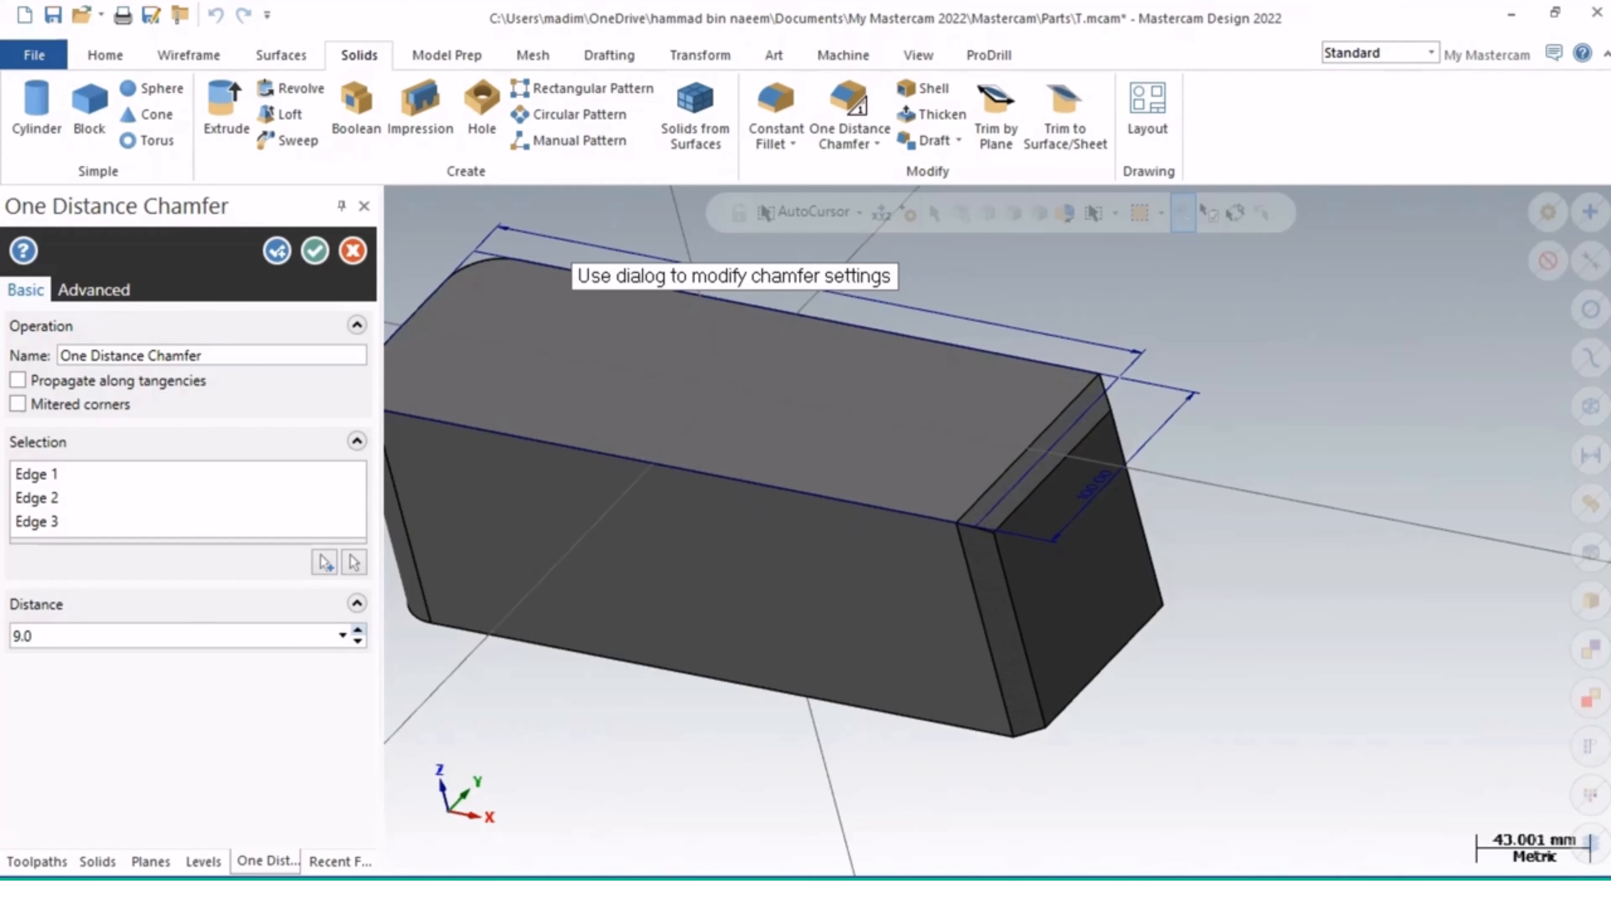
left_click(357, 630)
middle_click_drag(930, 650, 928, 649)
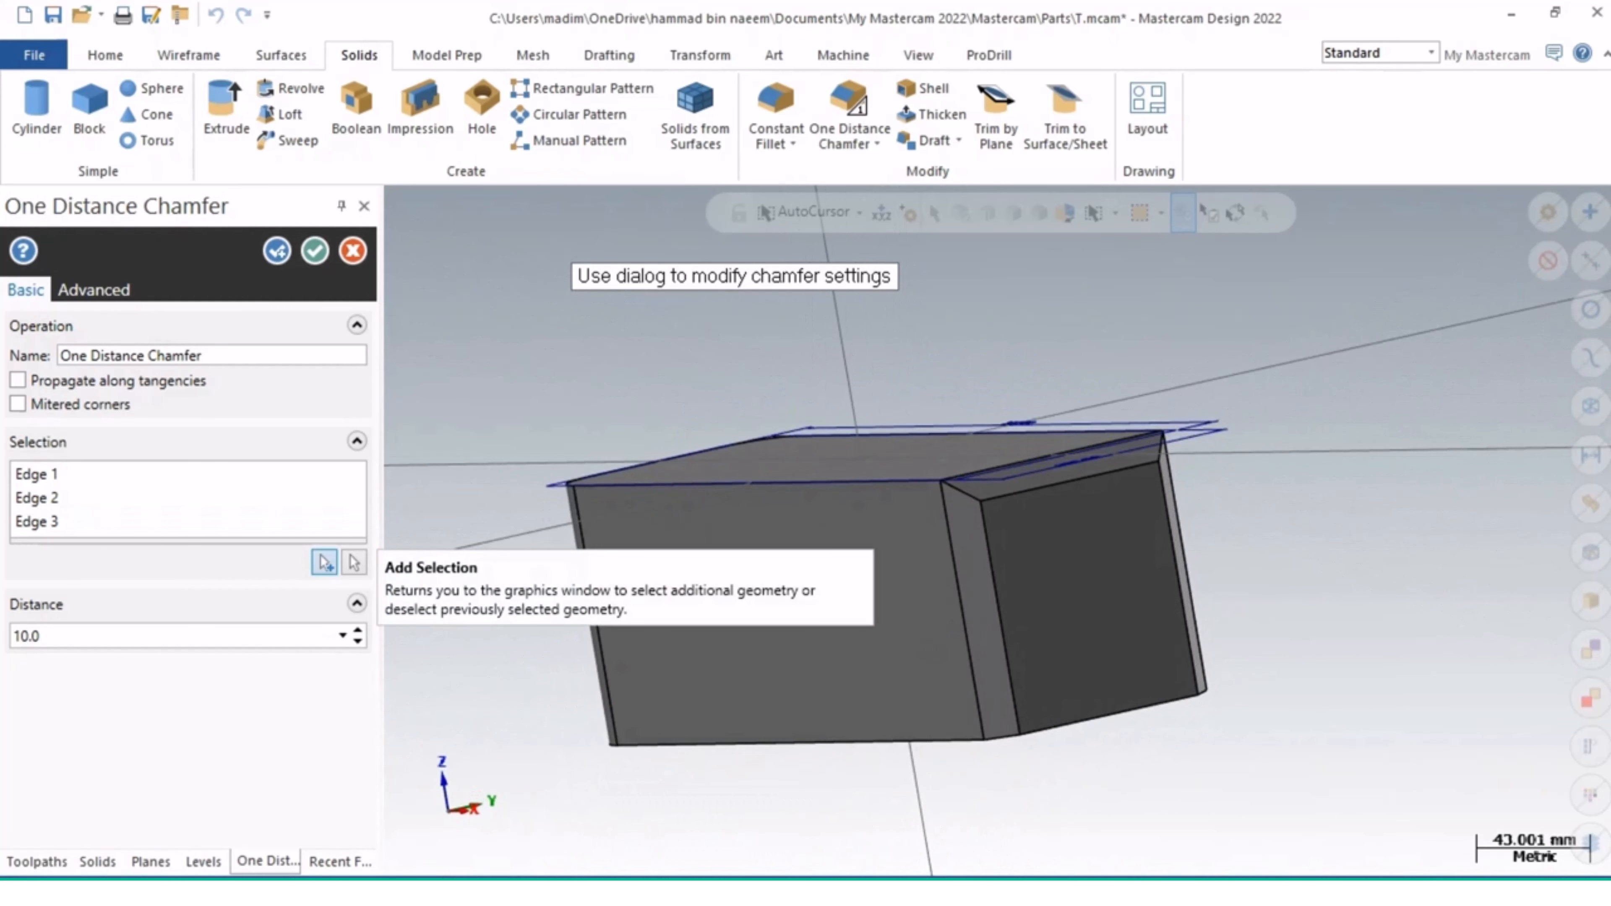
Step: Add the bottom edge of the end face to the 10 mm chamfer selection and accept the chamfer
left_click(324, 563)
middle_click_drag(998, 536, 1001, 530)
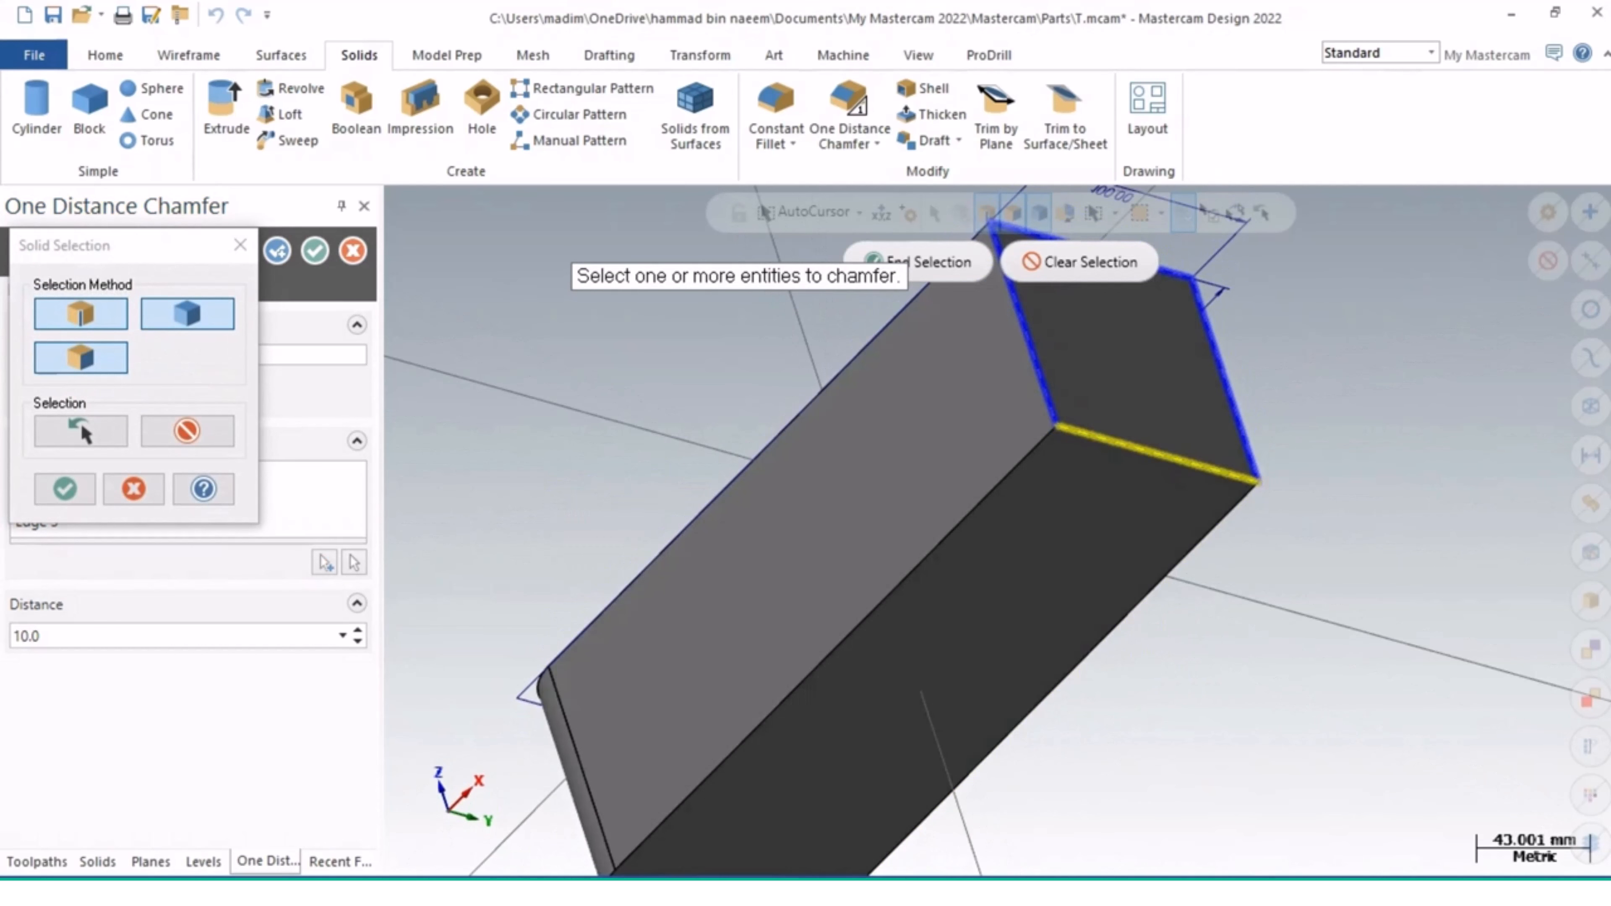
left_click(1156, 453)
left_click(64, 488)
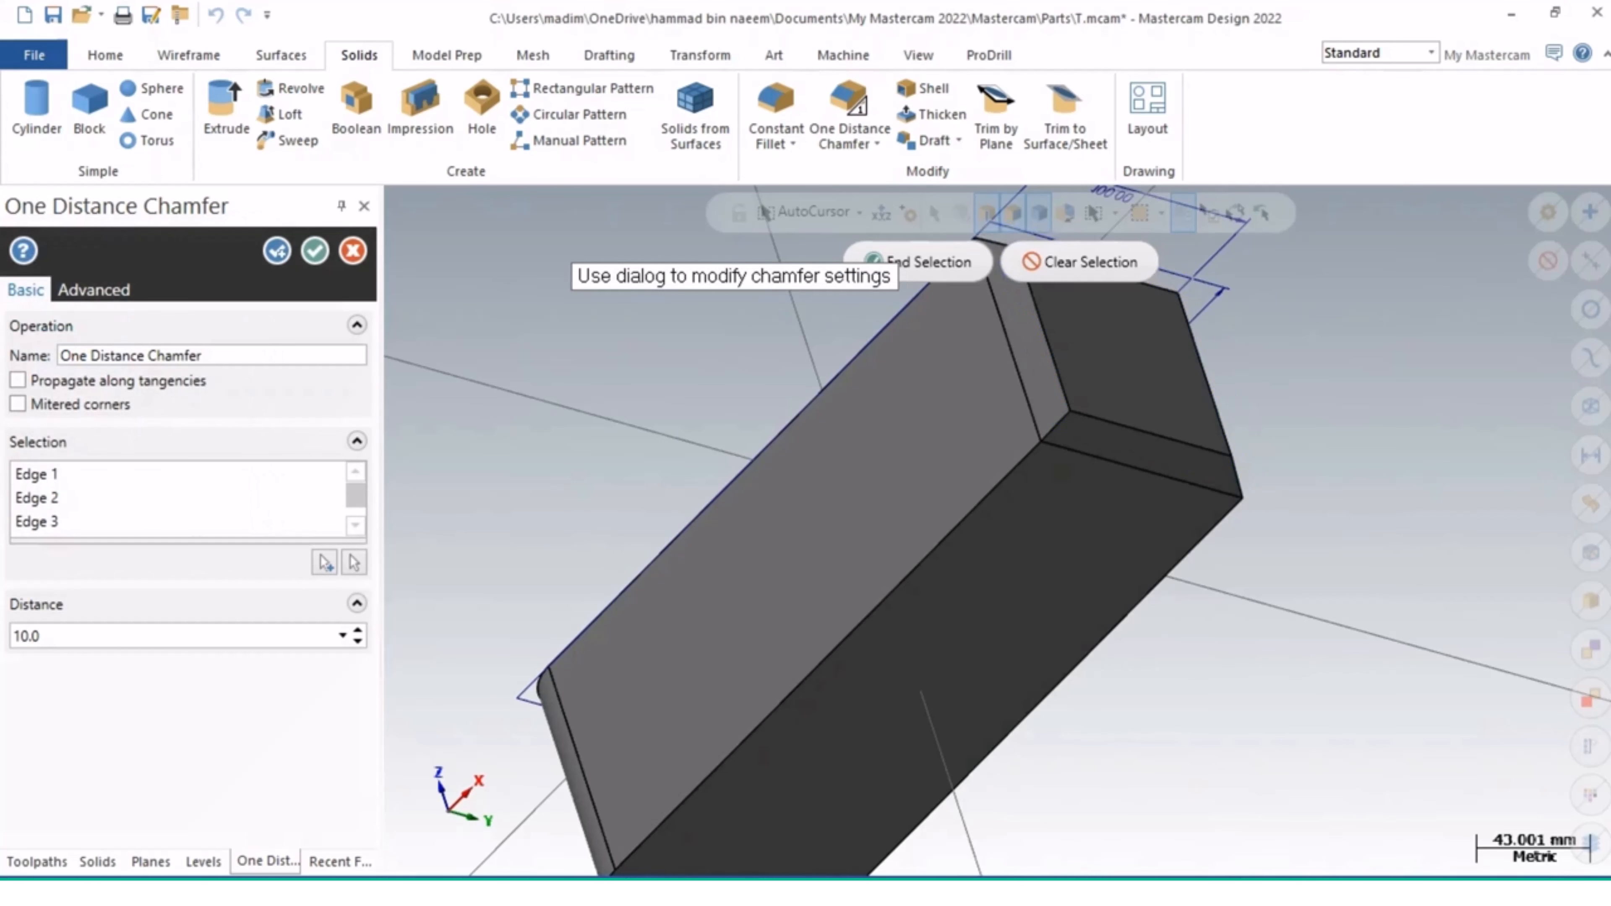
middle_click_drag(1103, 432, 1105, 431)
scroll(1140, 485, "down", 3)
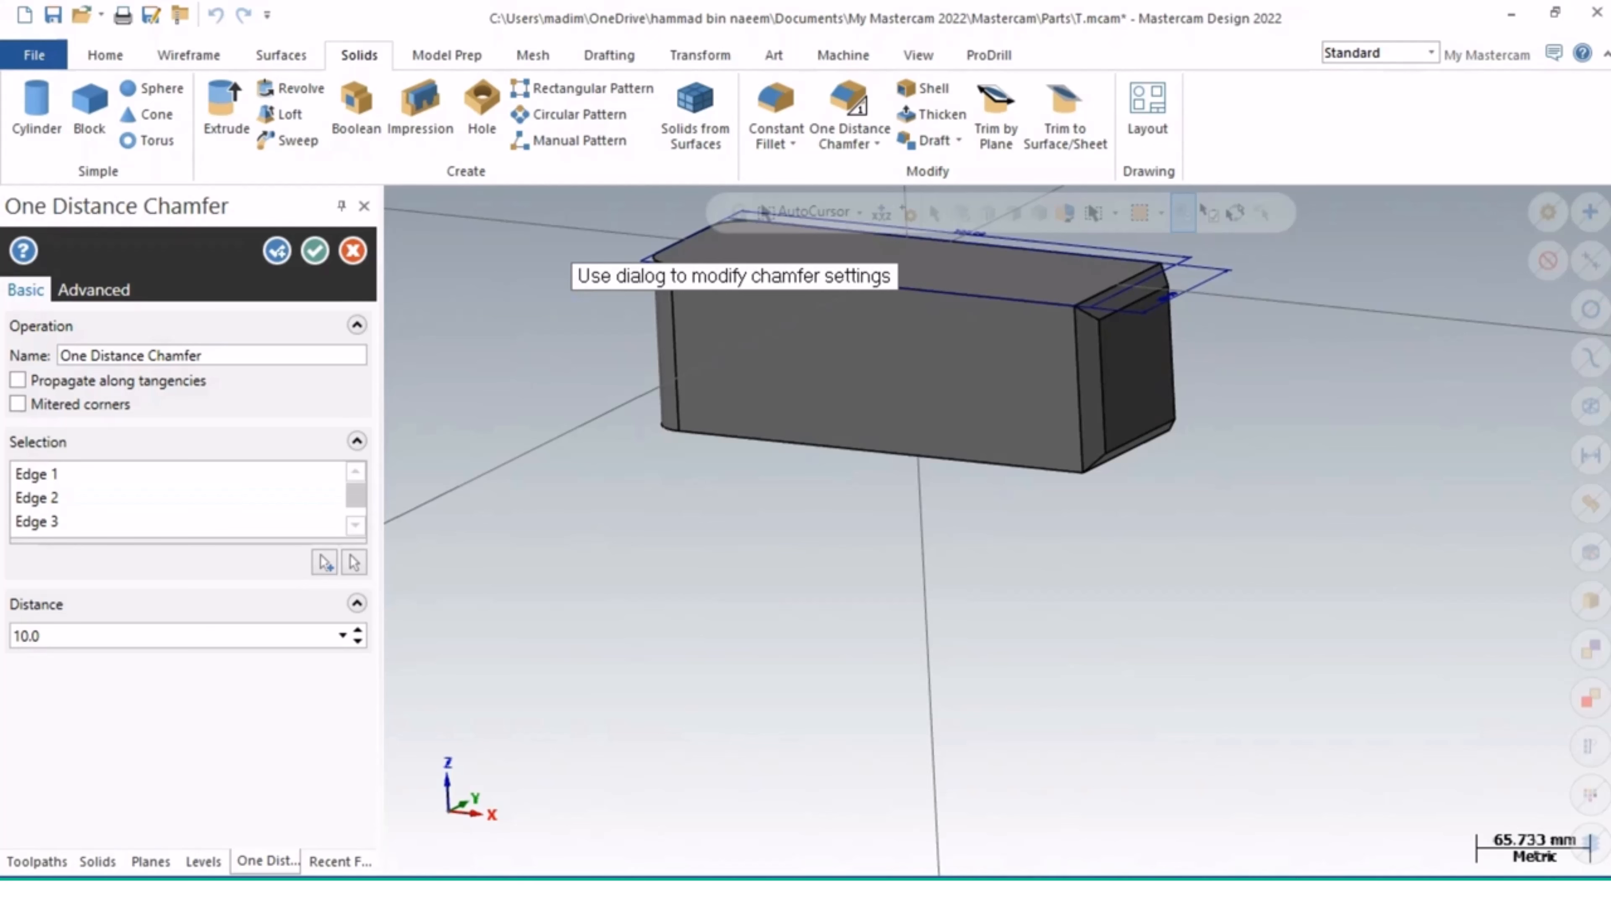
scroll(1101, 331, "up", 4)
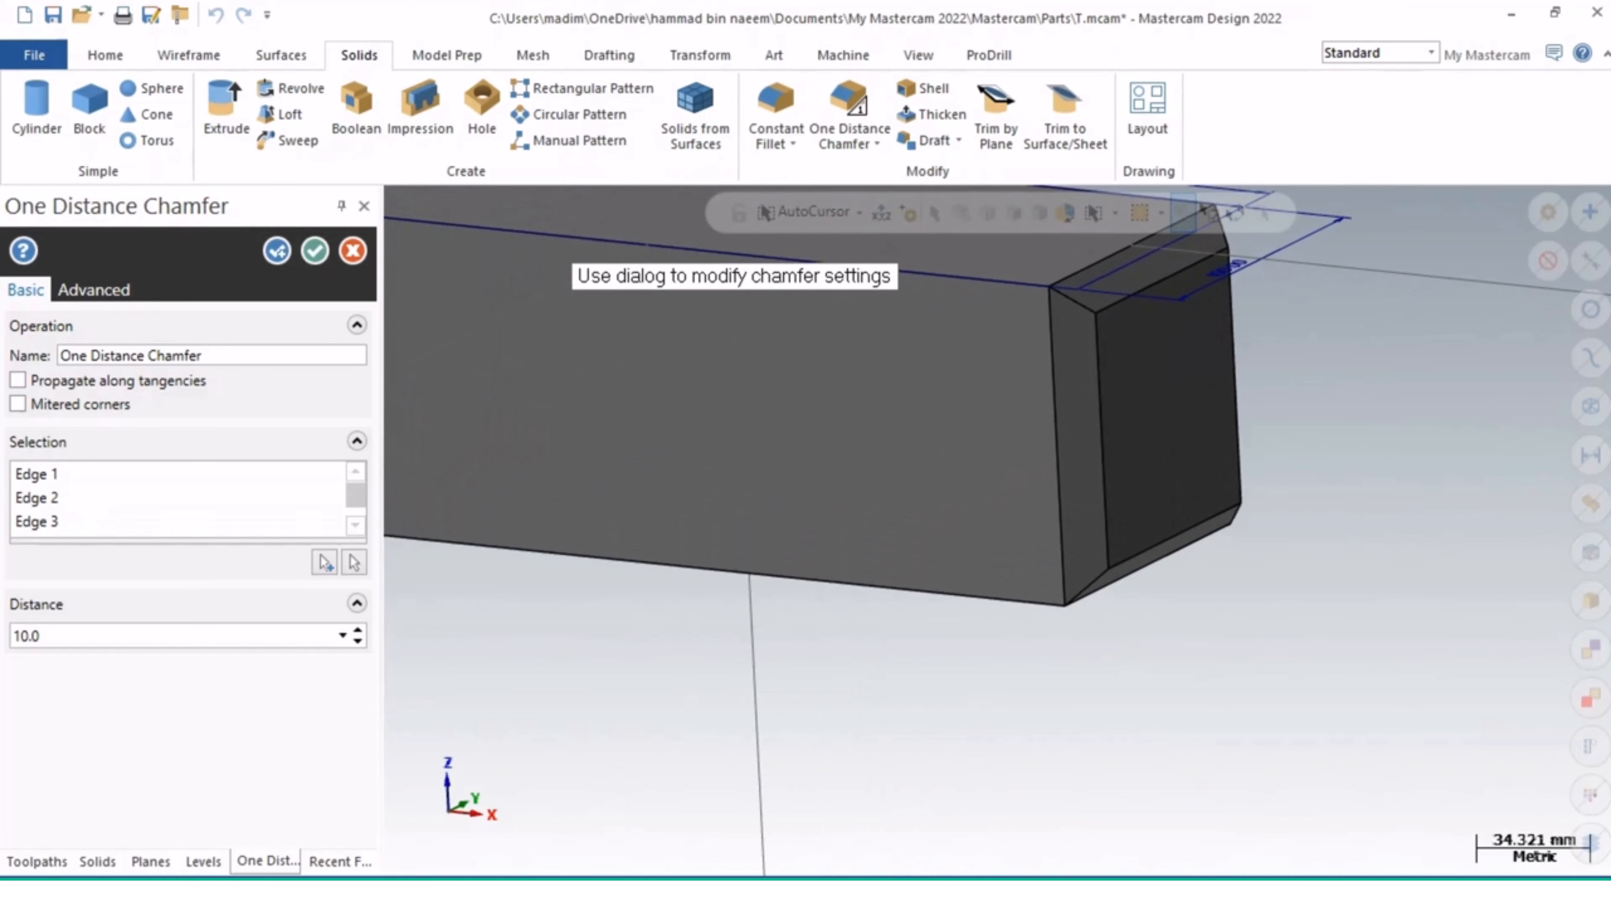
middle_click_drag(1068, 331, 1068, 330)
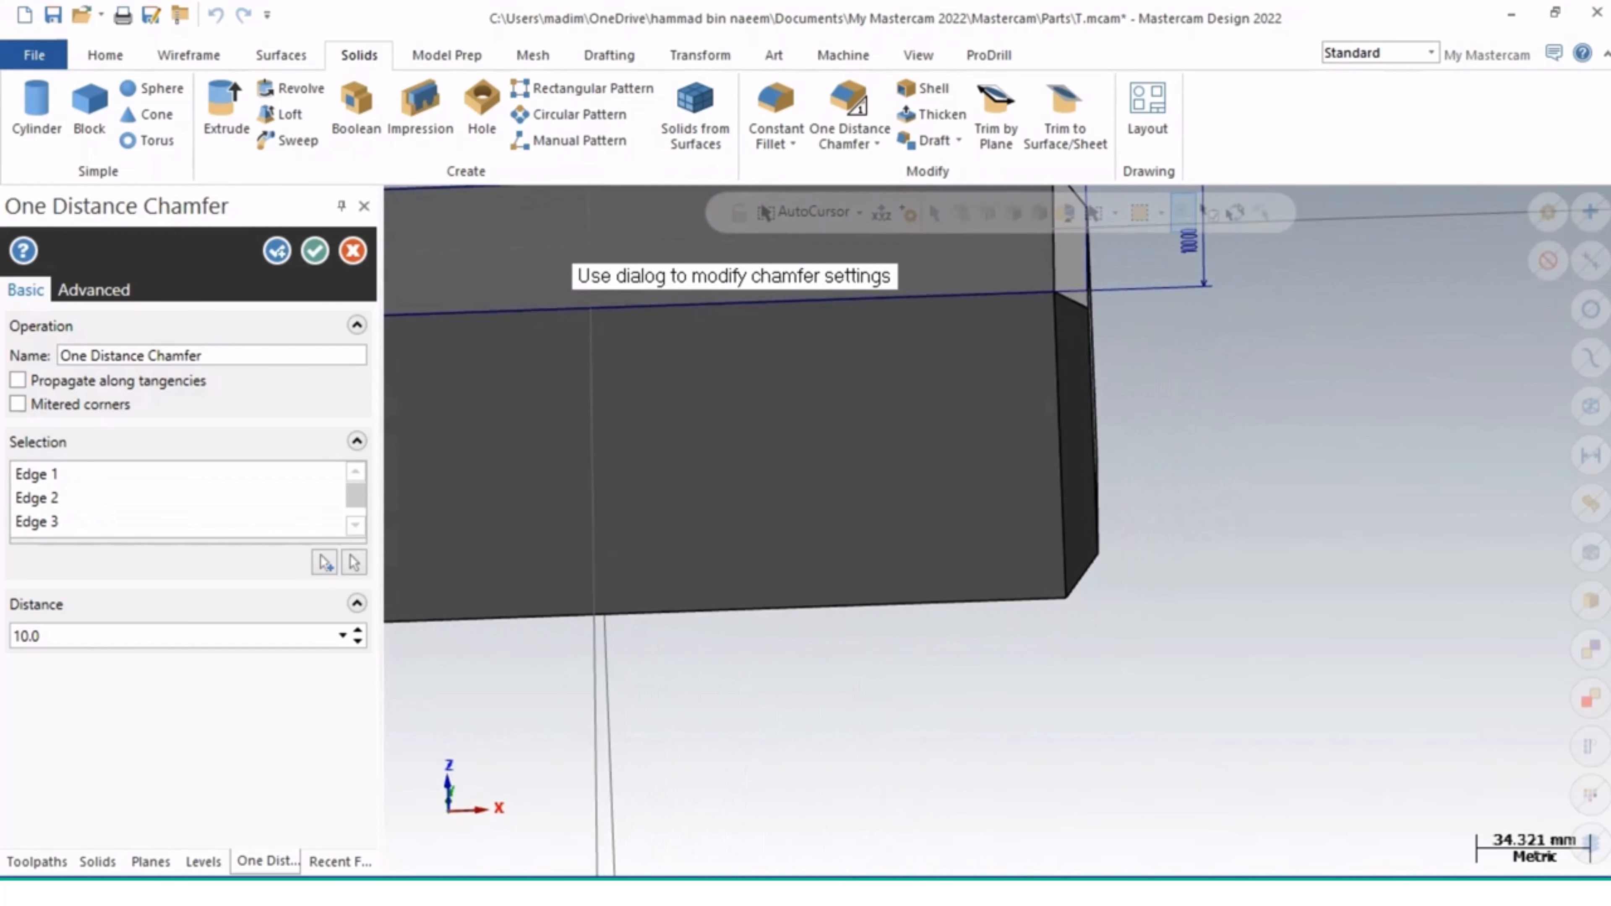
left_click(315, 250)
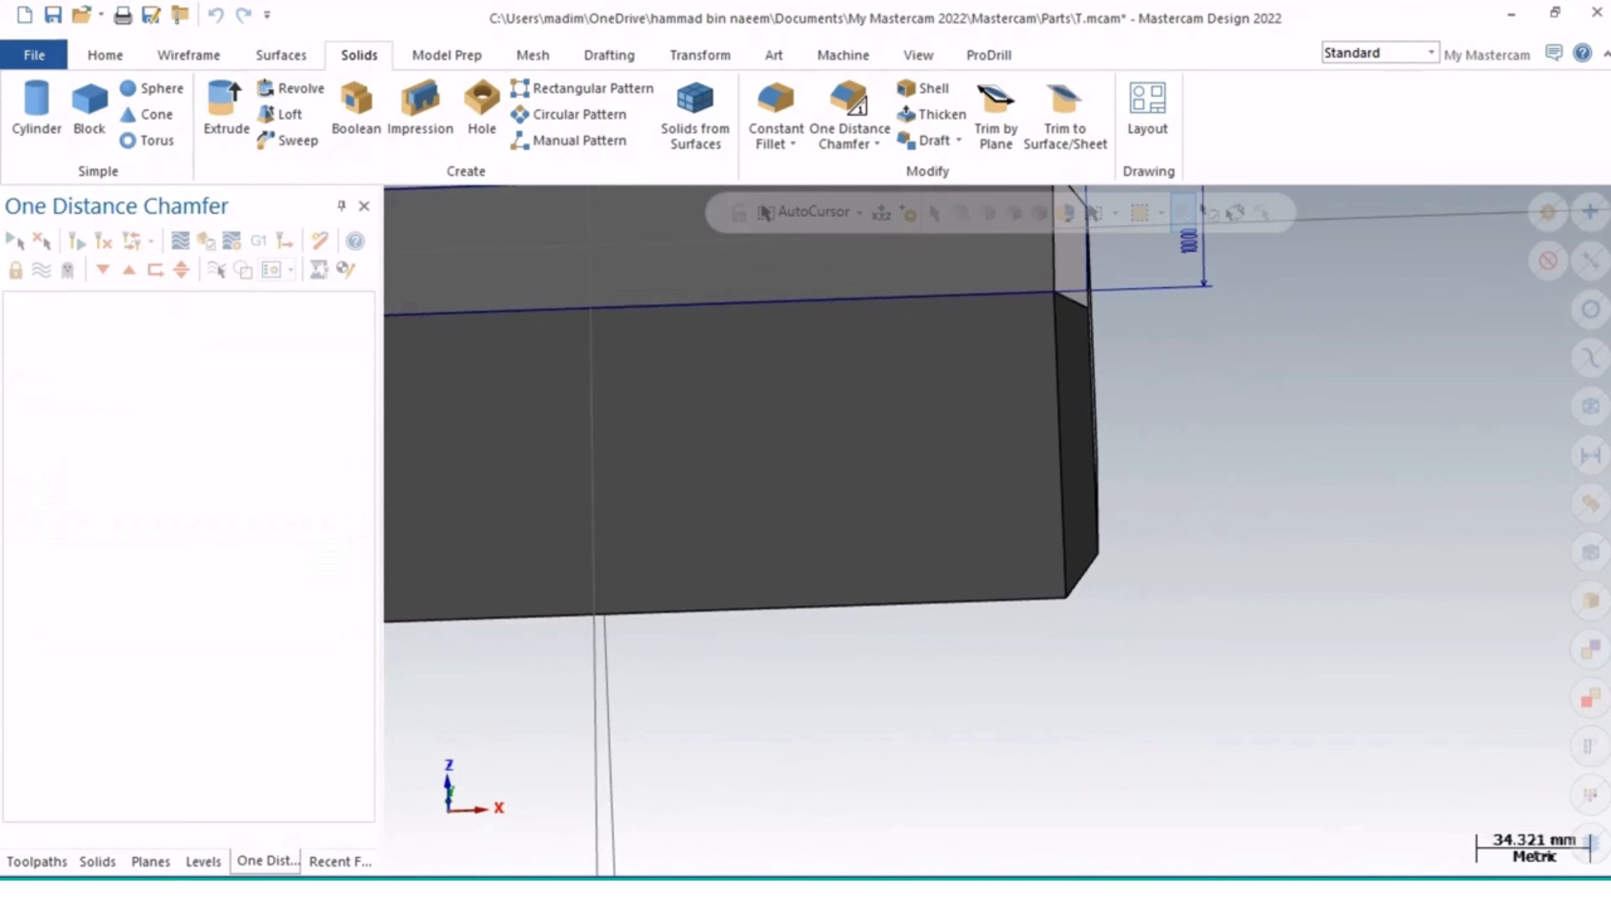
Step: Sketch a centre-point circle about 64 mm in diameter at the middle of the block's top face
scroll(936, 648, "down", 1)
scroll(936, 650, "down", 3)
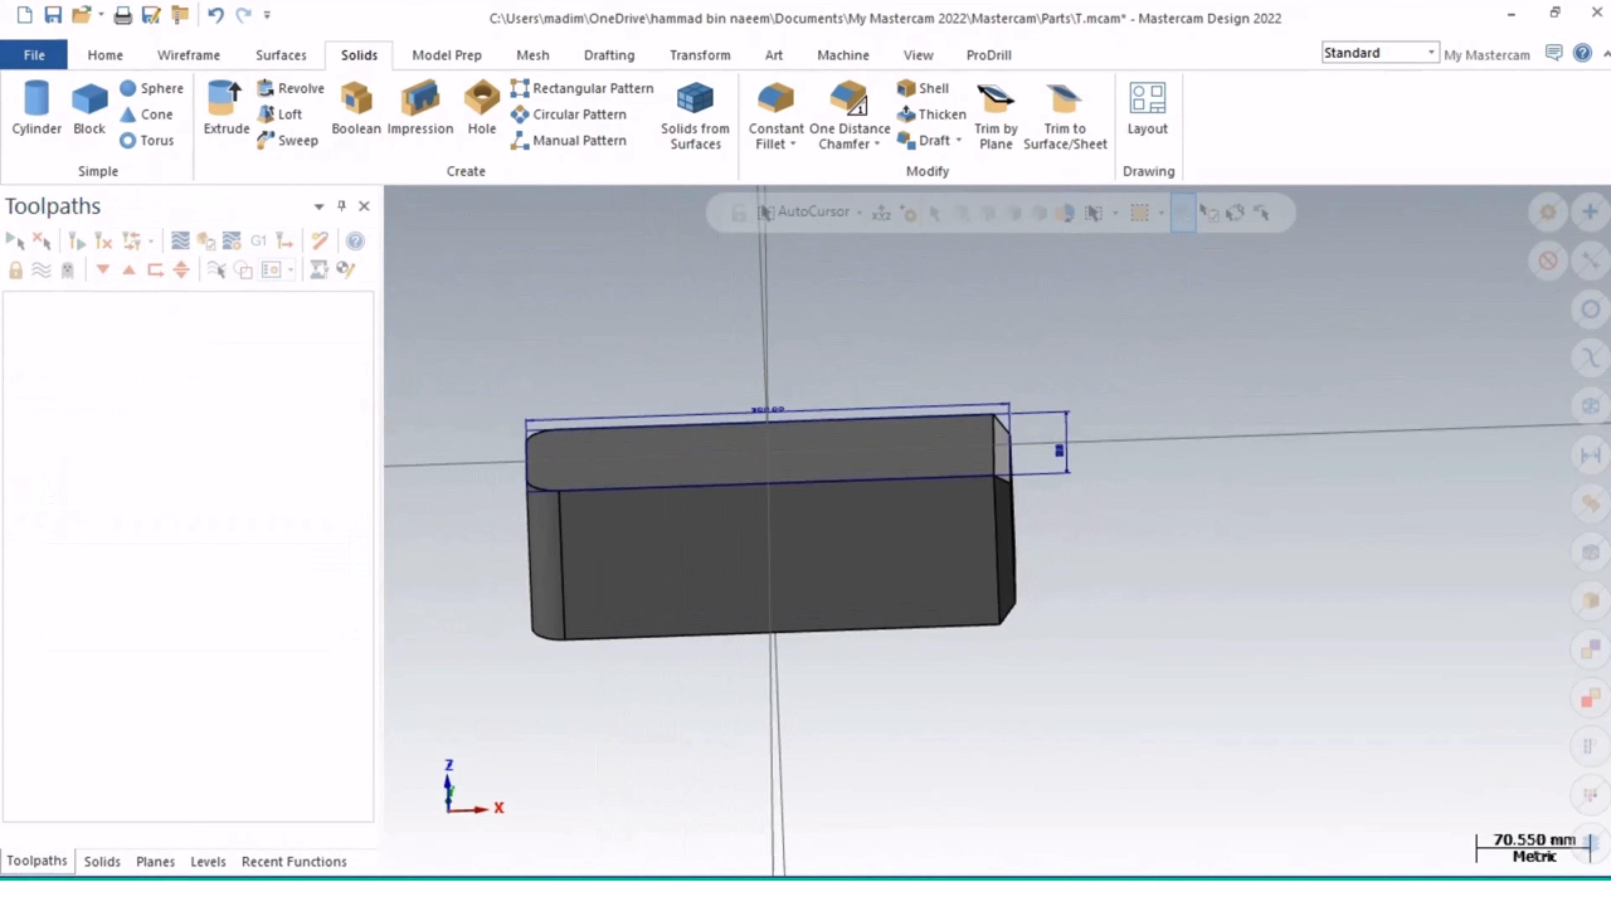
middle_click_drag(1001, 531, 1002, 530)
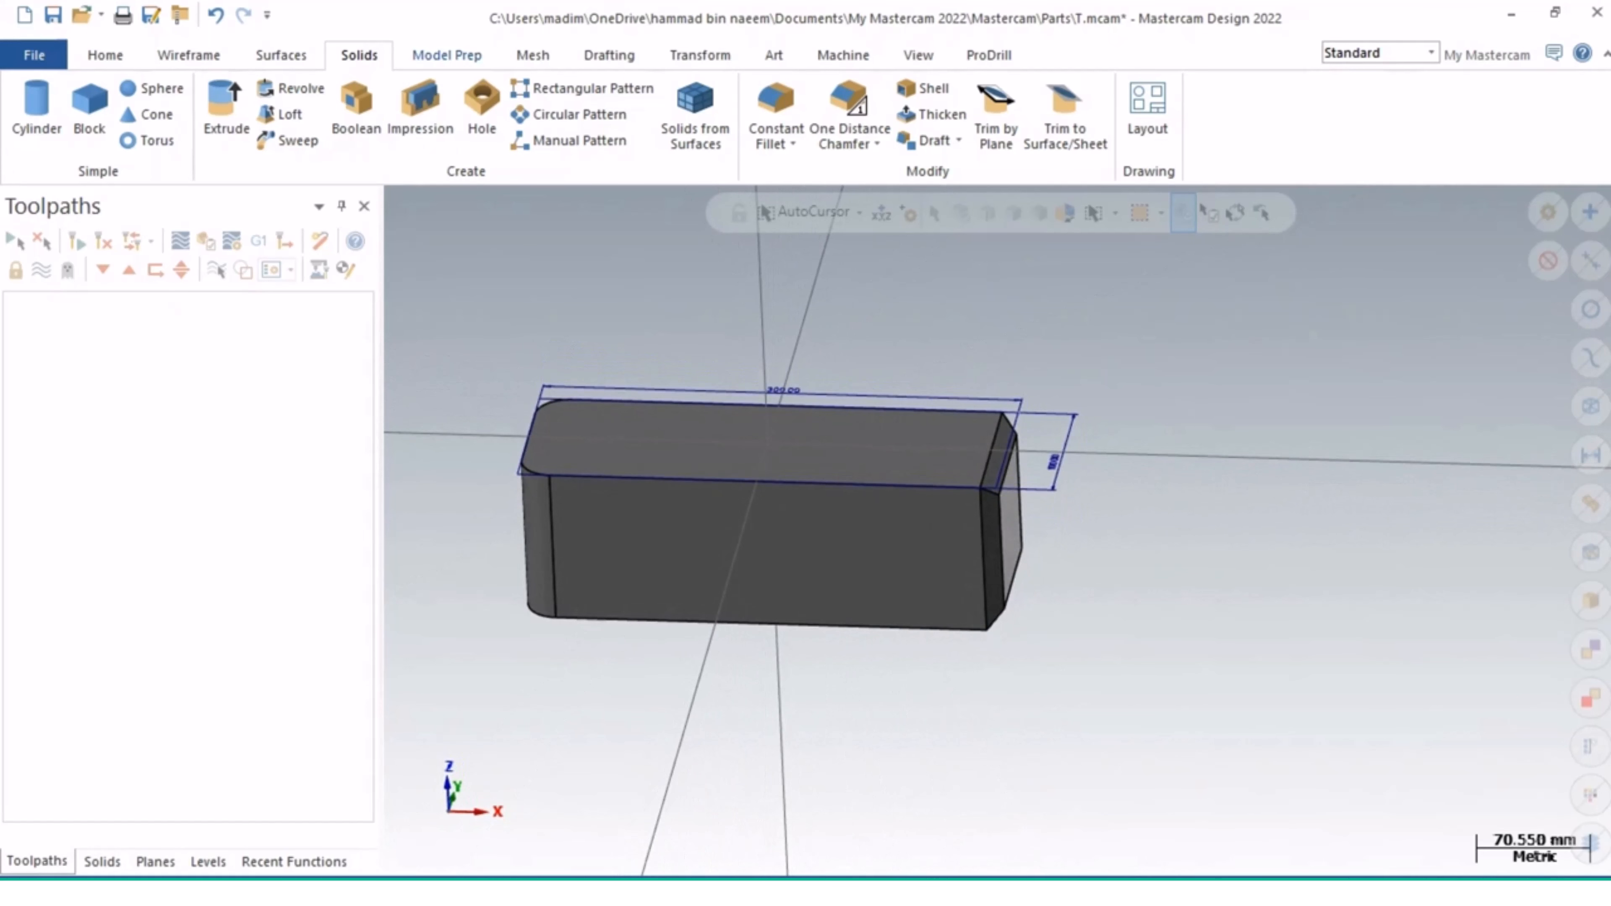
left_click(188, 55)
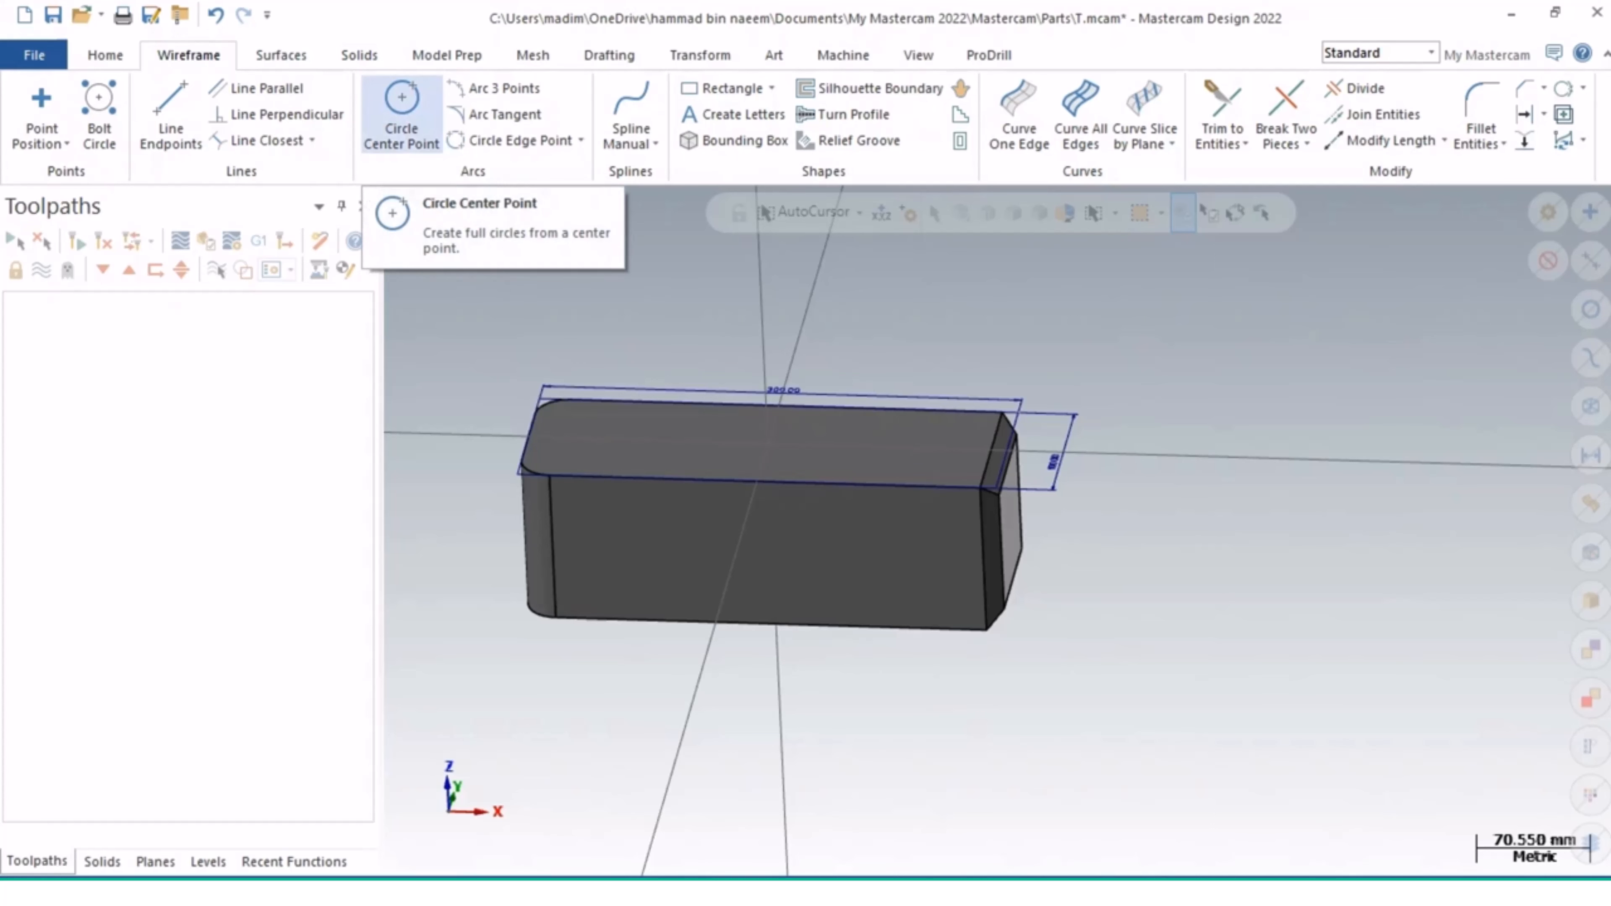
left_click(402, 113)
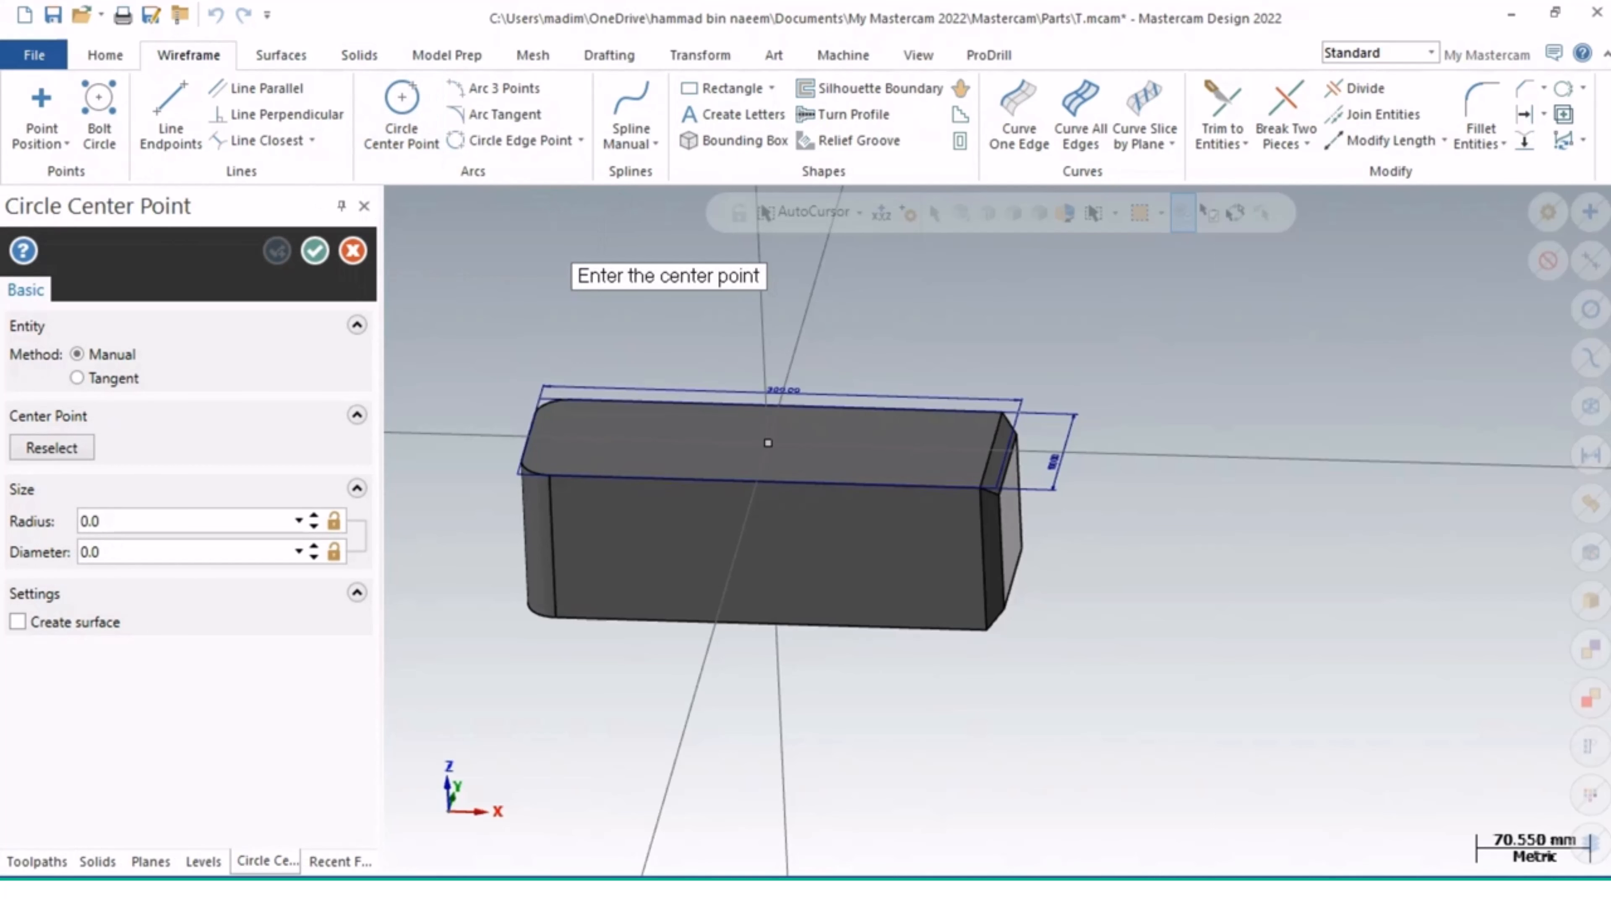
left_click(768, 443)
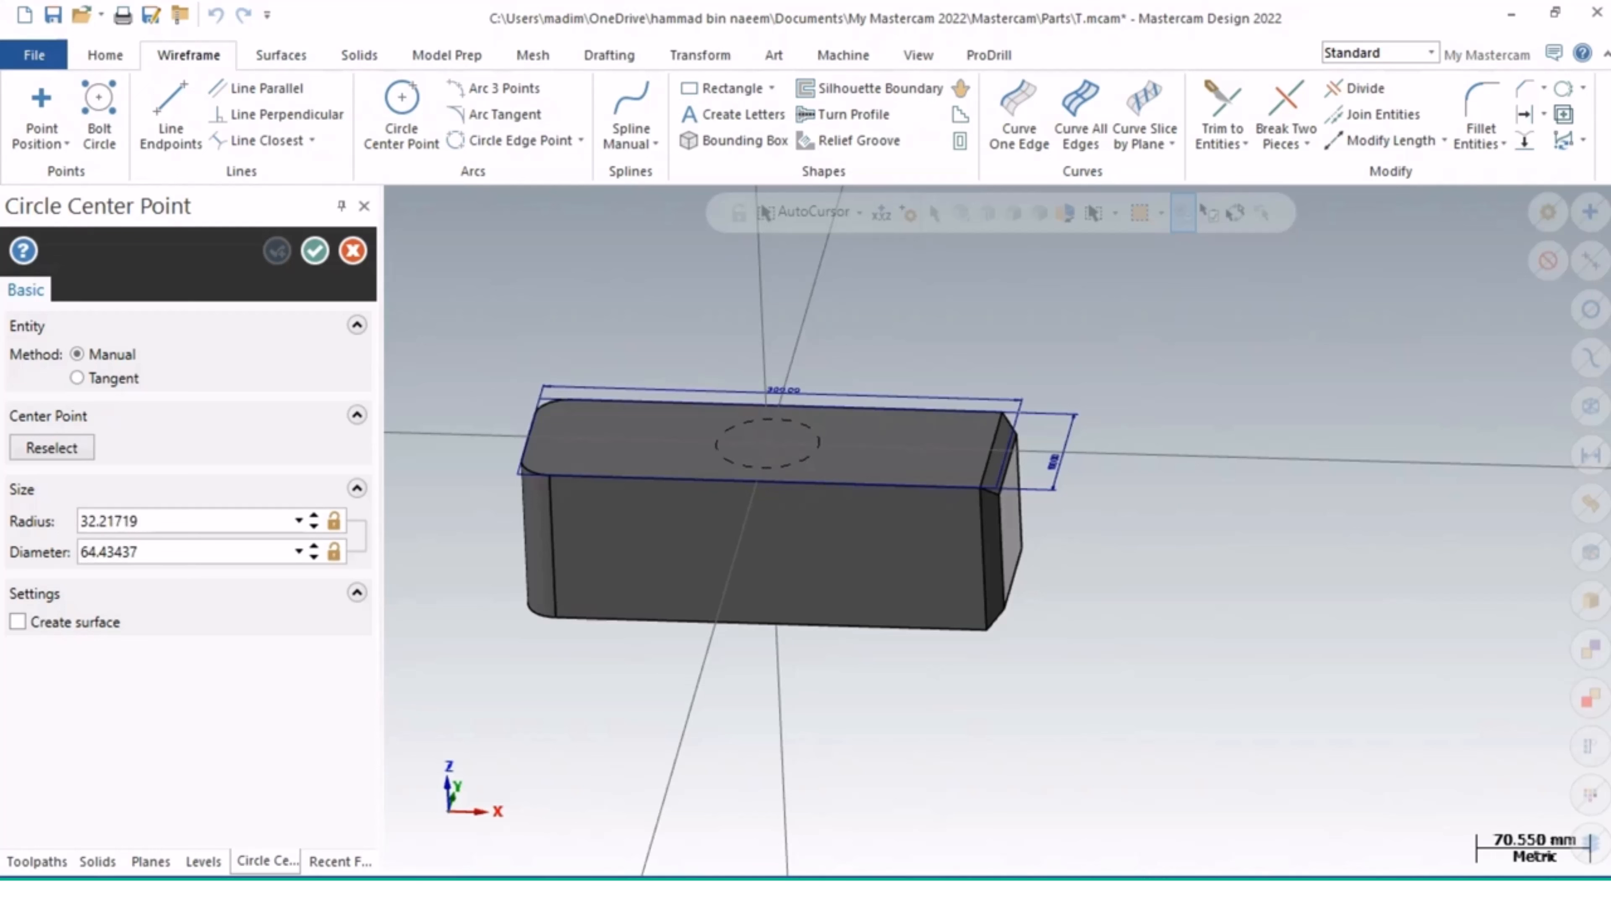
left_click(820, 443)
Step: Set the diameter of the circle on the top face to 50 mm and accept it
middle_click_drag(736, 425, 734, 495)
left_click(138, 552)
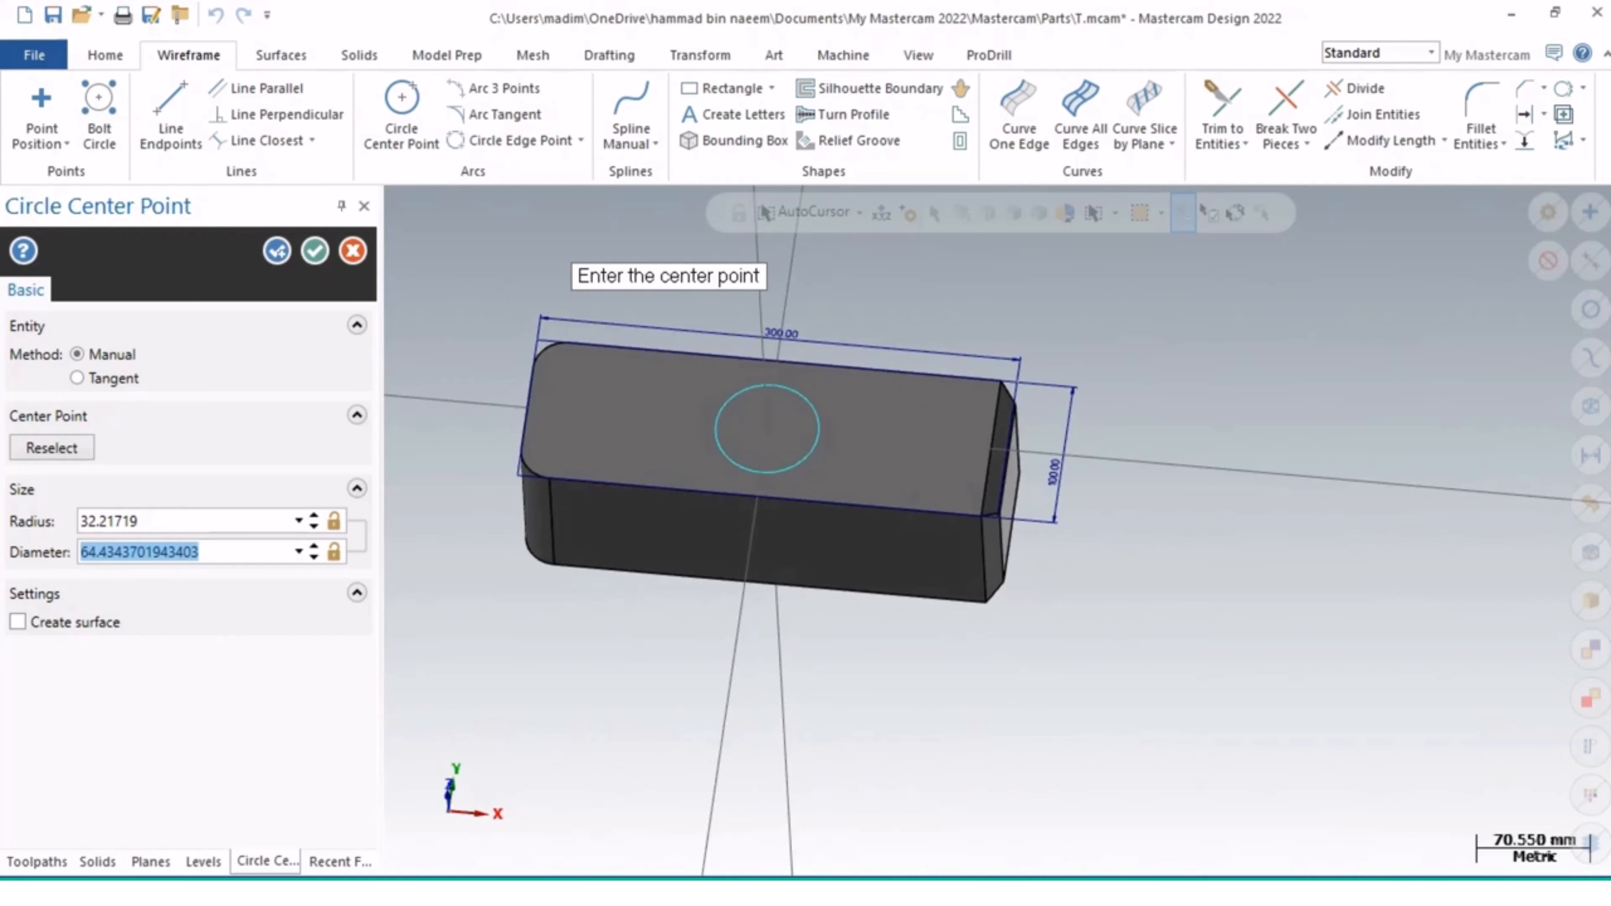
type("50")
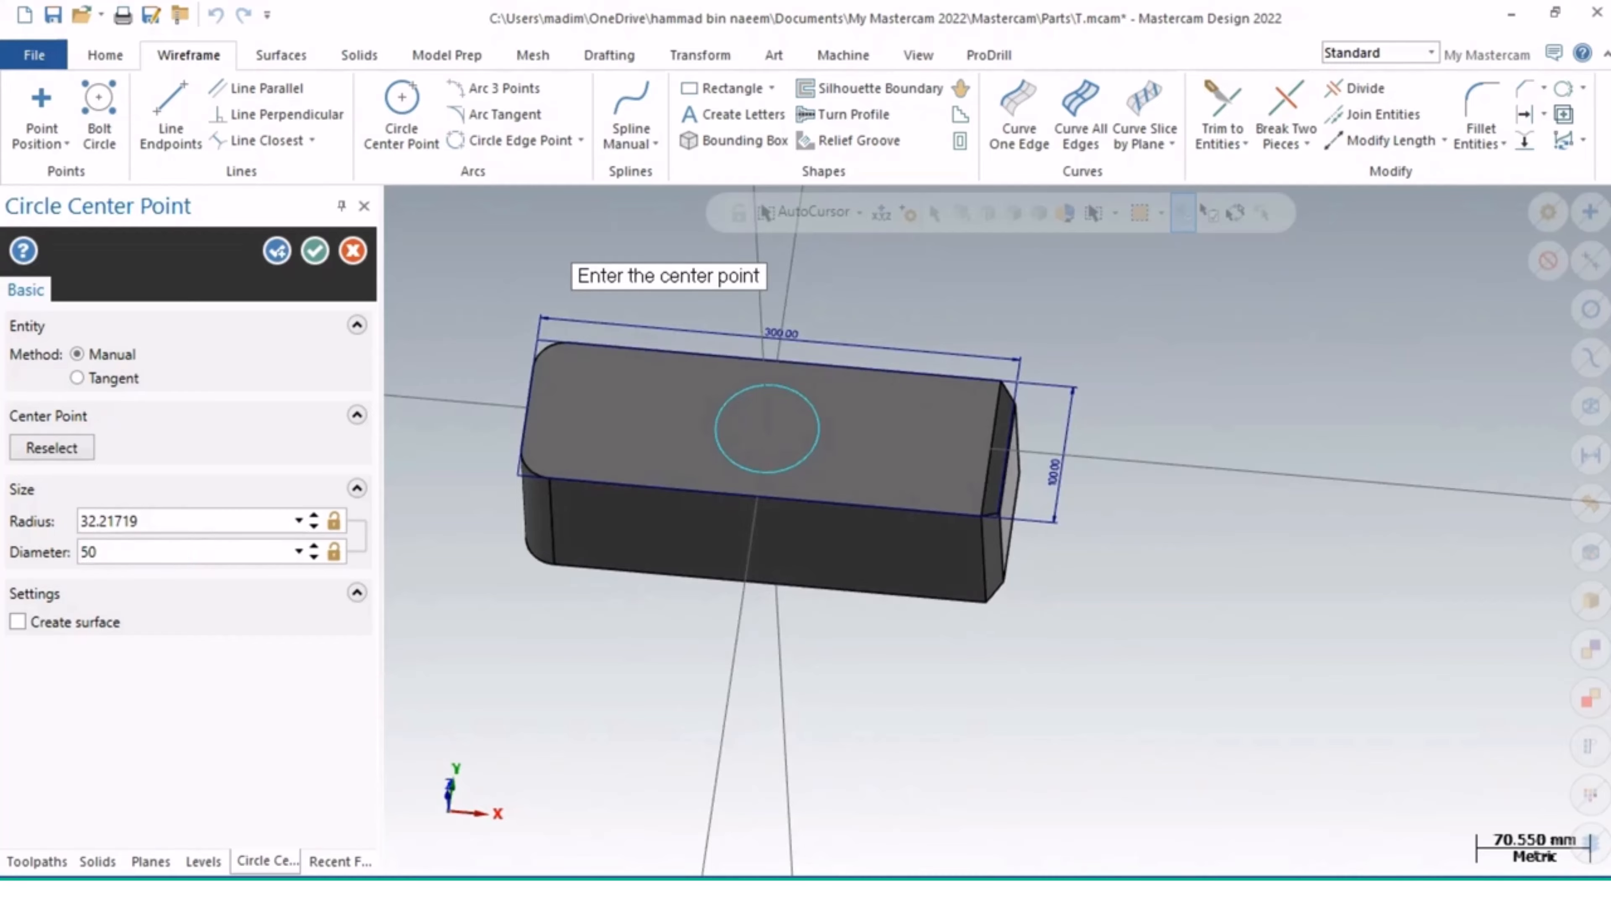
left_click(314, 251)
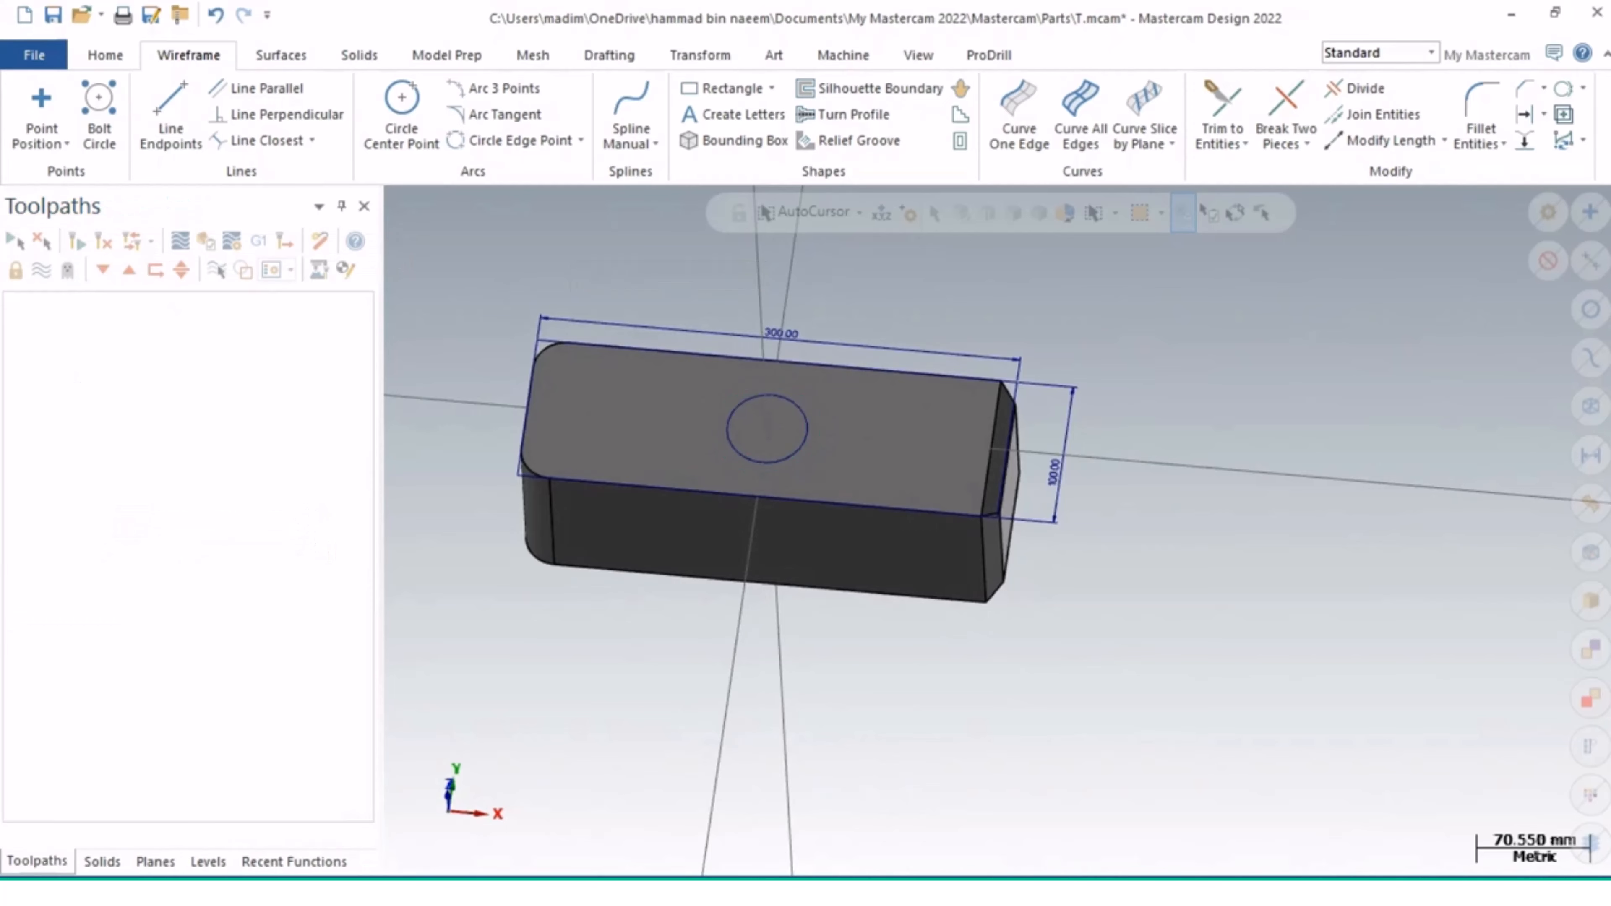
Step: Start a solid extrude of the circle on the top face and set it to cut the block
left_click(359, 54)
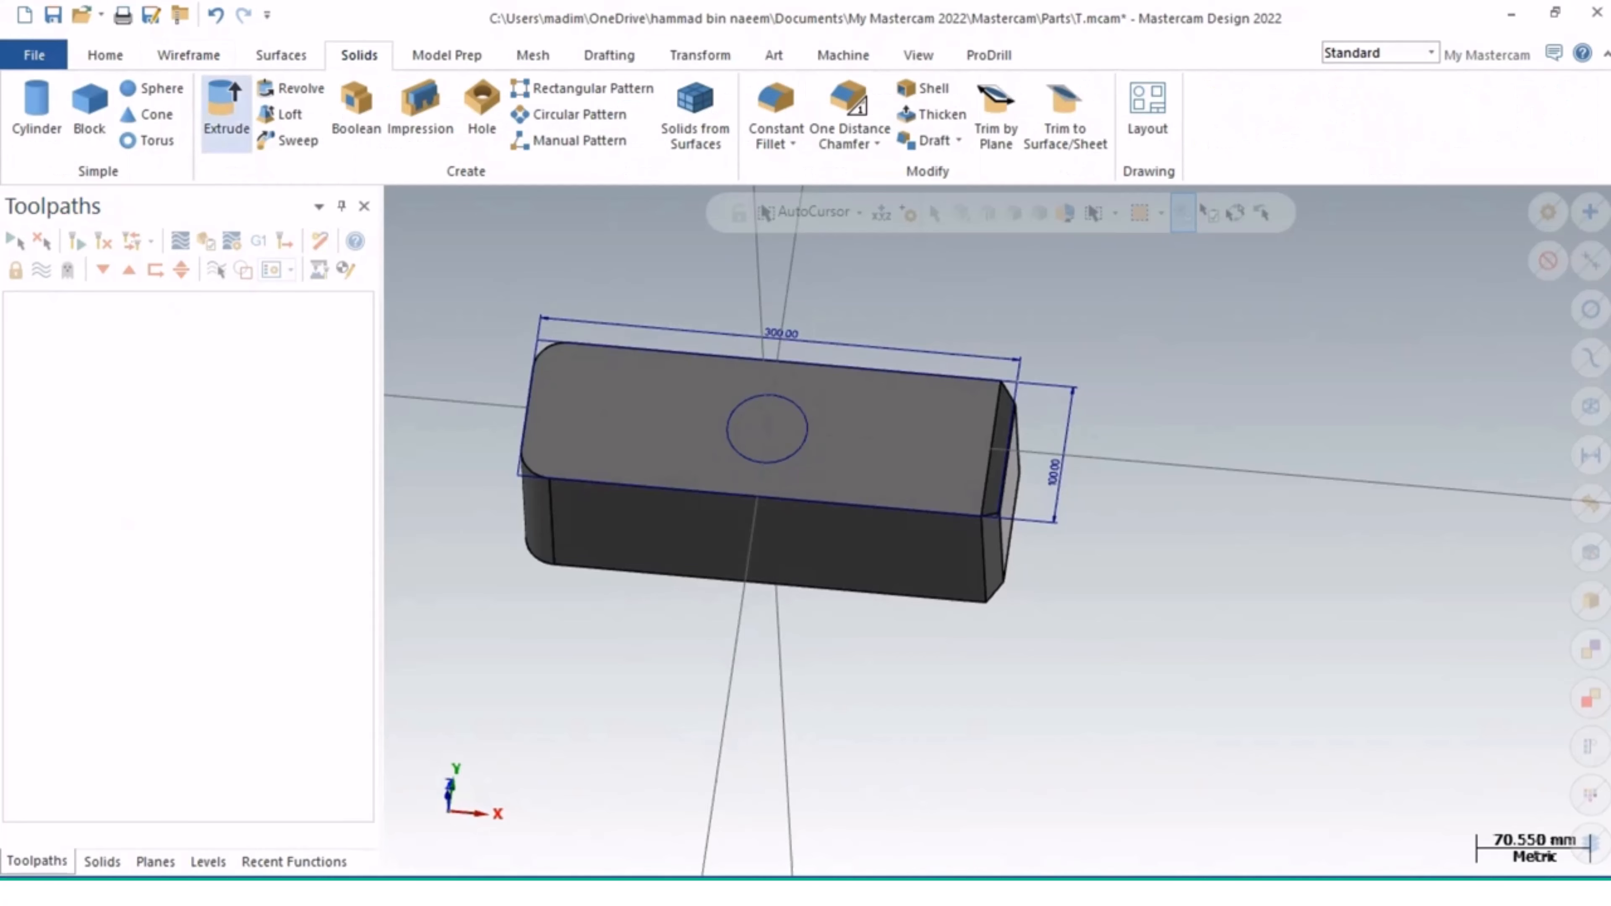
left_click(226, 105)
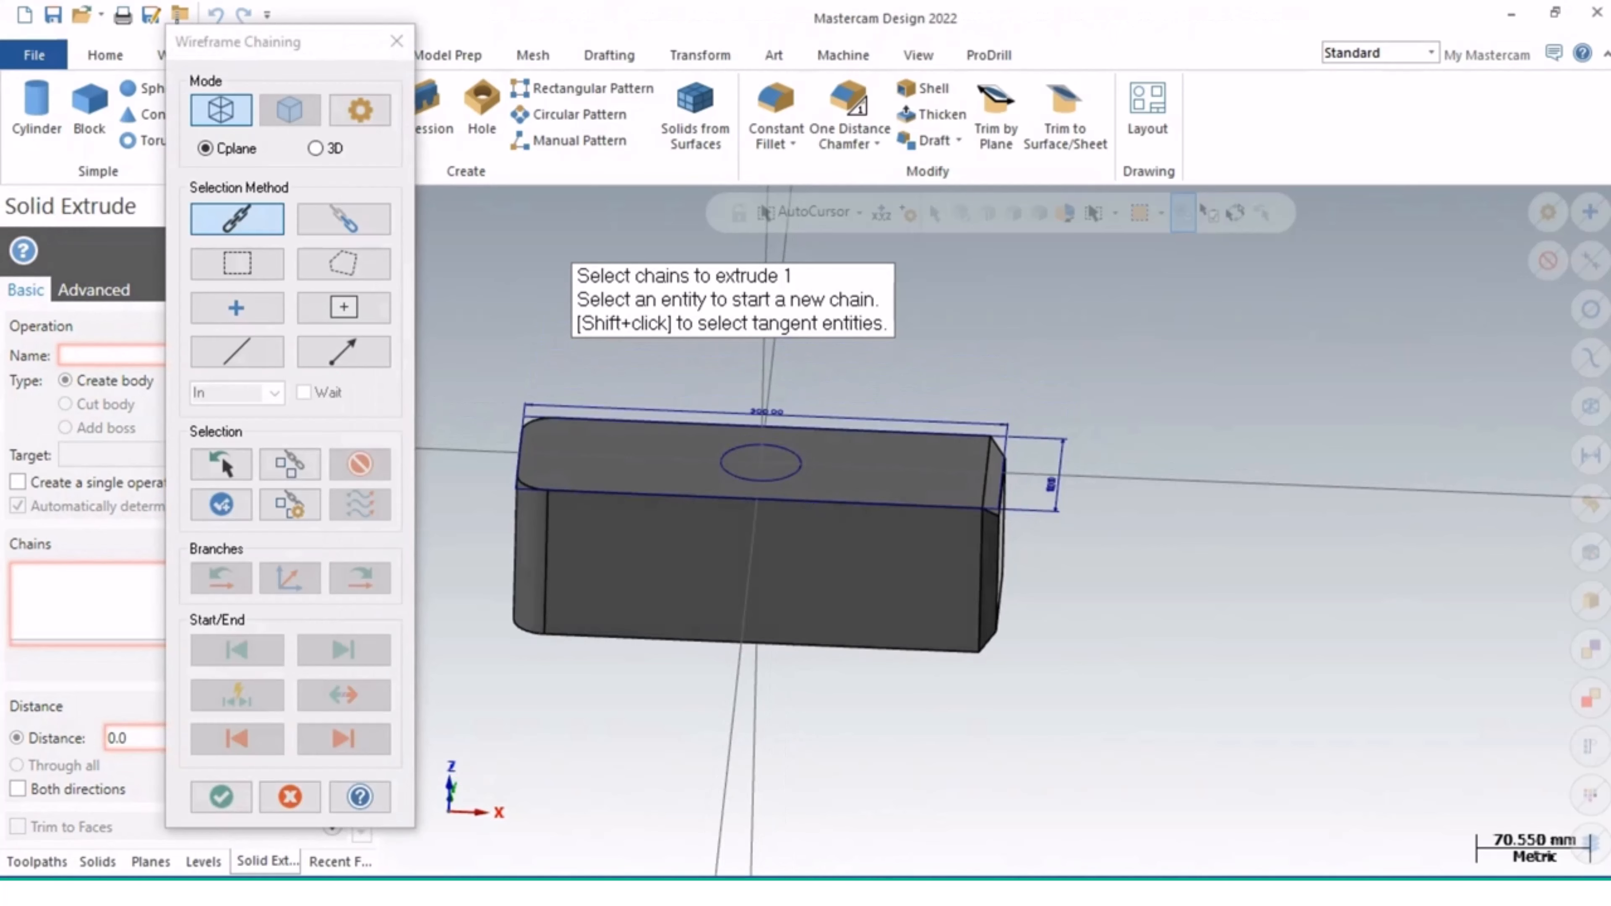
left_click(761, 482)
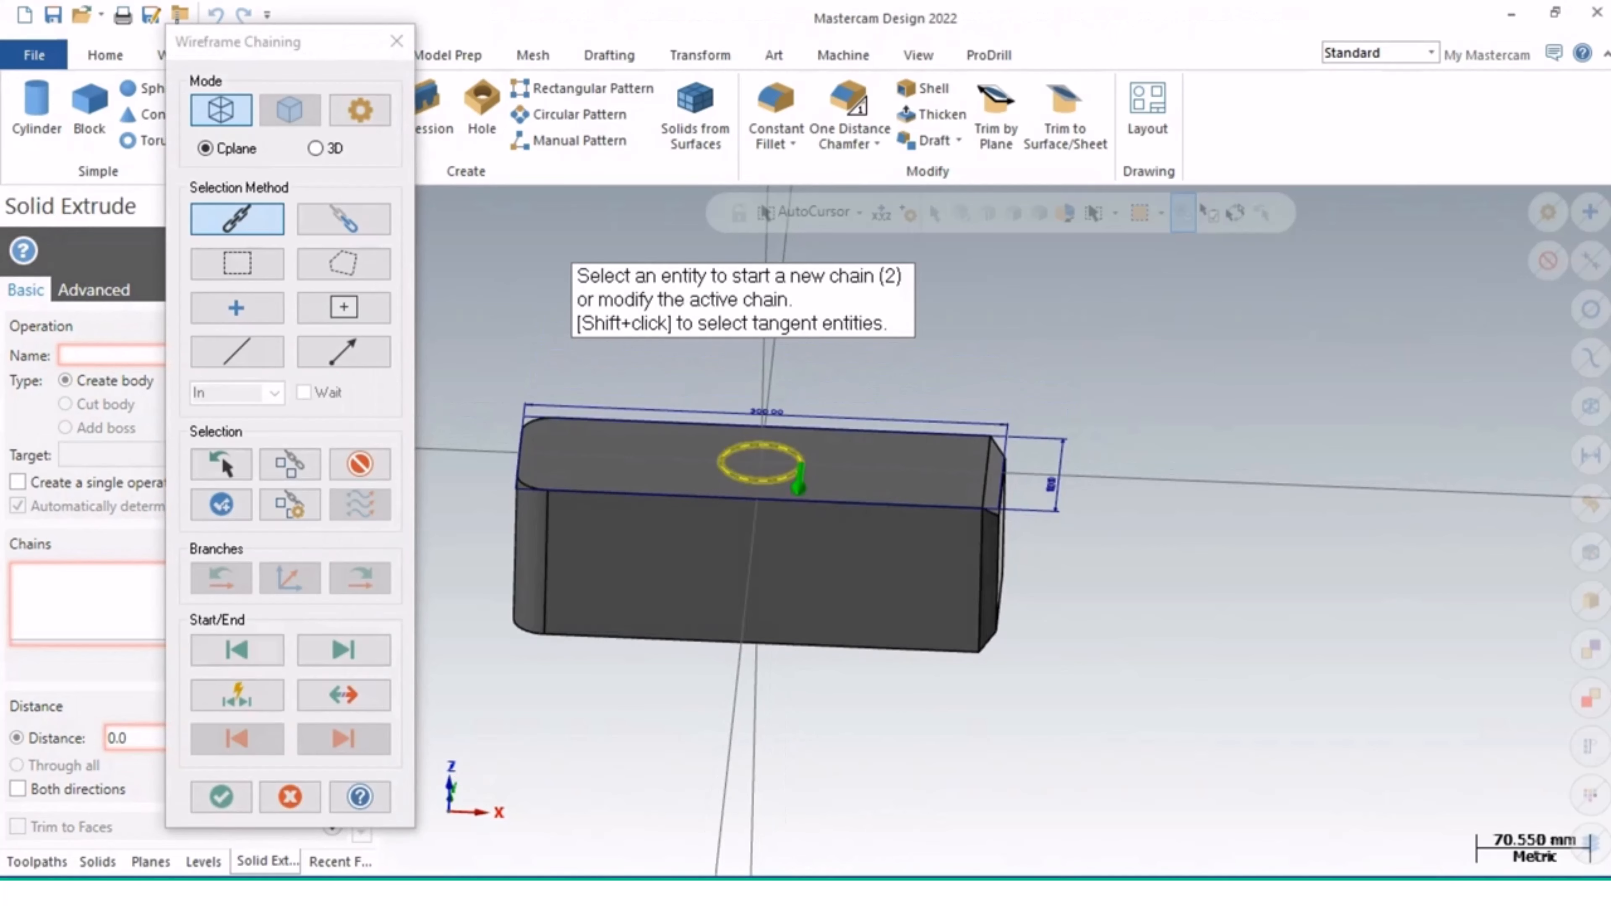
left_click(220, 796)
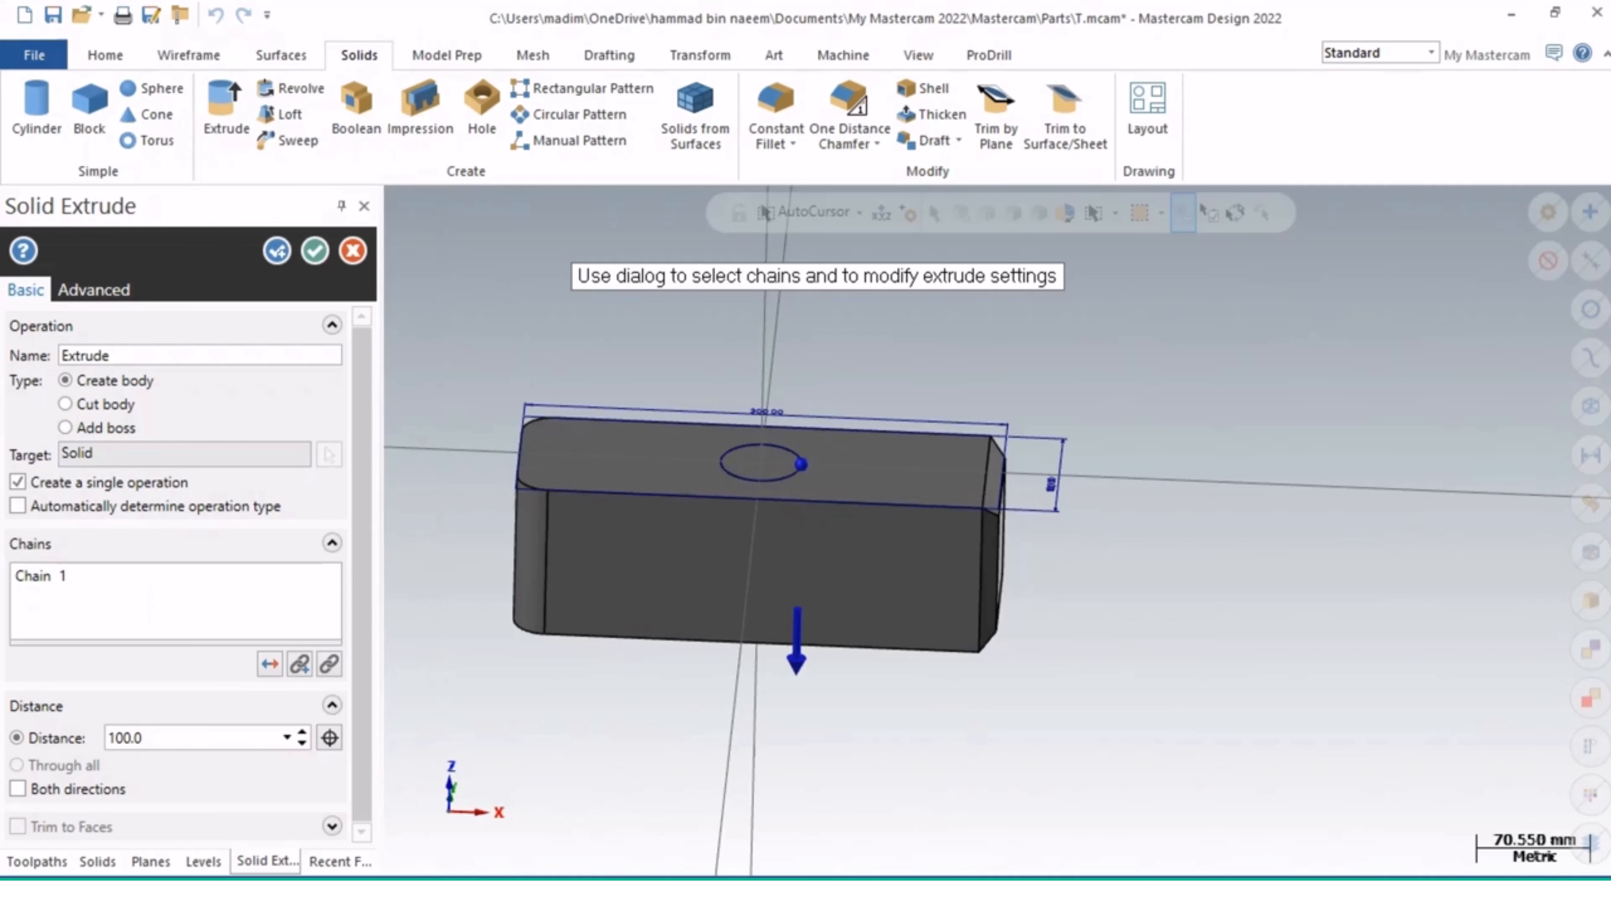
left_click(65, 403)
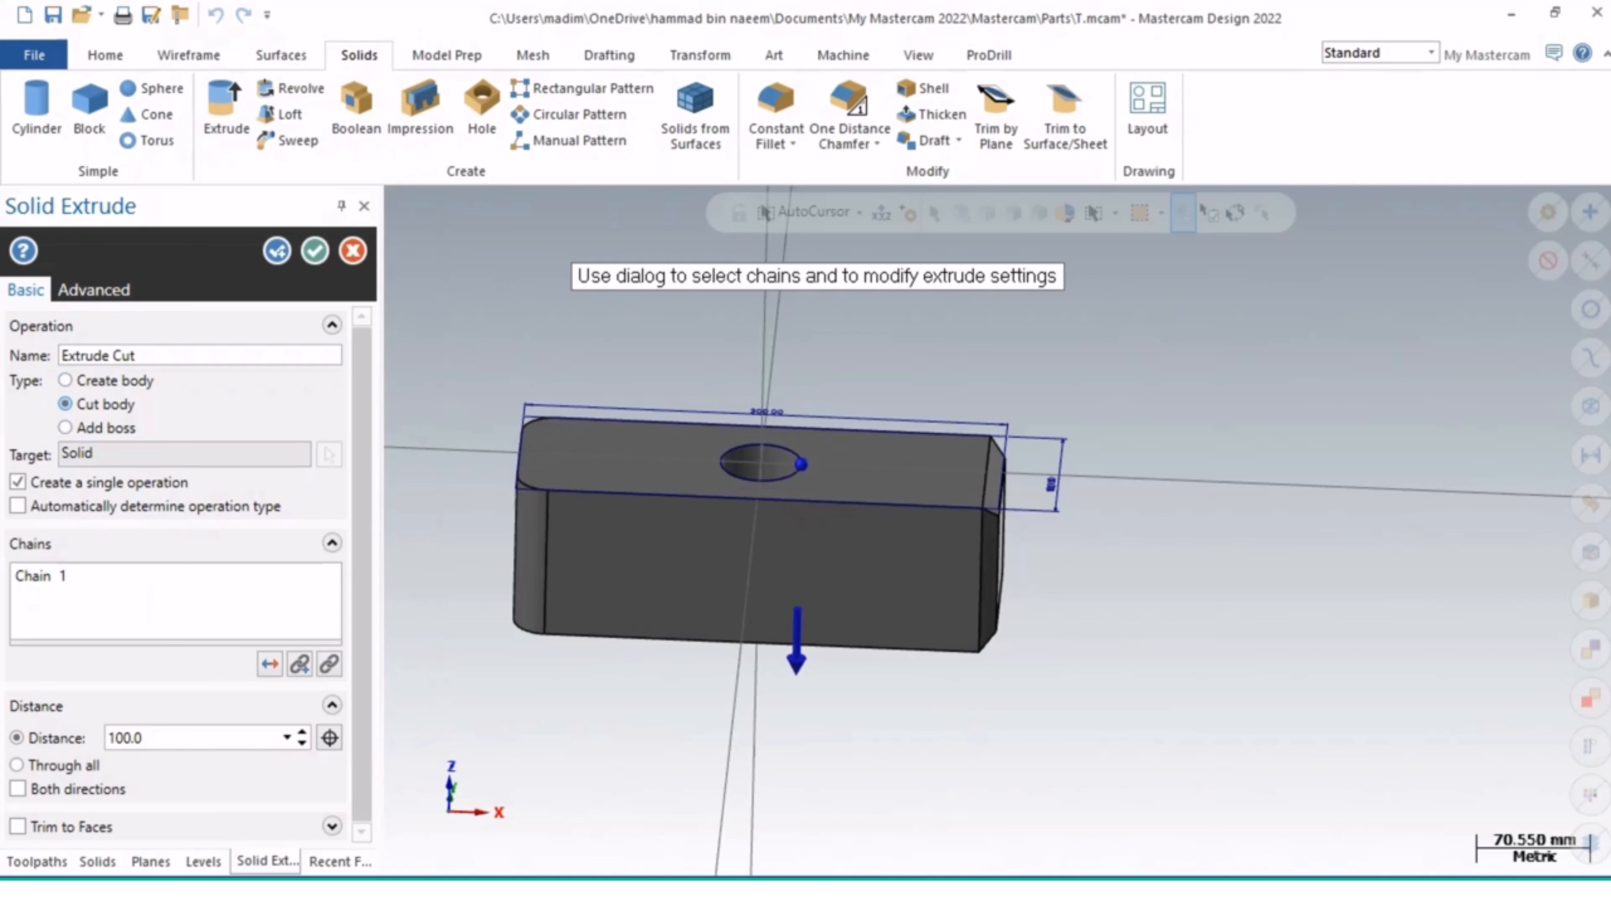
mouse_move(771, 463)
middle_mouse_down()
mouse_move(809, 489)
mouse_move(781, 480)
middle_mouse_up()
Step: Try the circle's extrusion as a new body with its direction reversed, and restore the downward cut
left_click(64, 380)
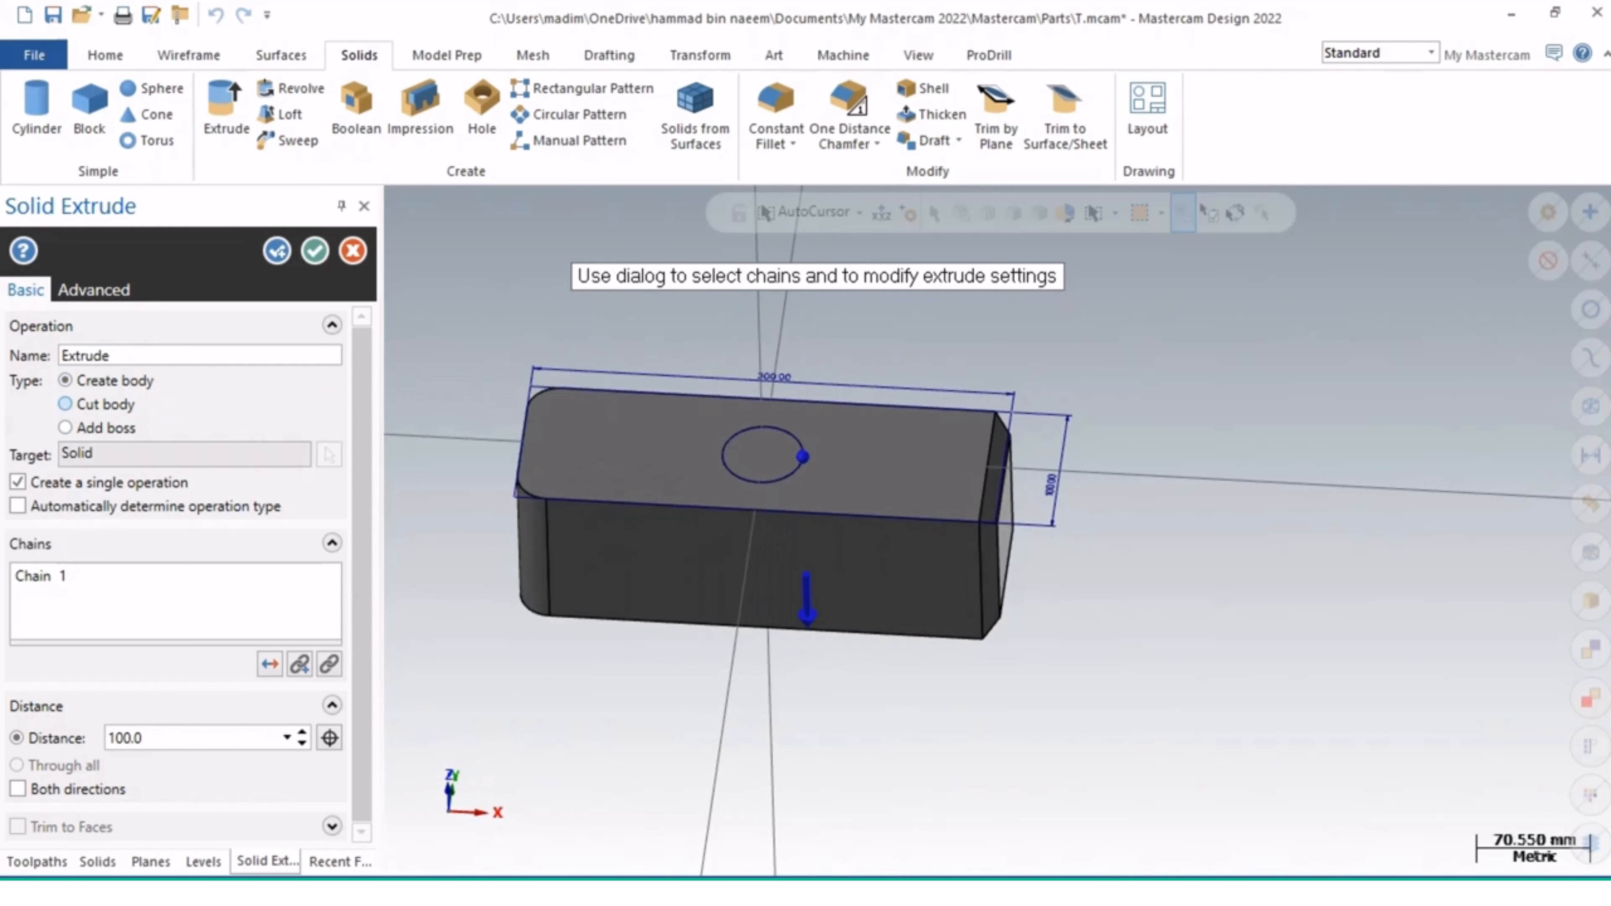
left_click(270, 663)
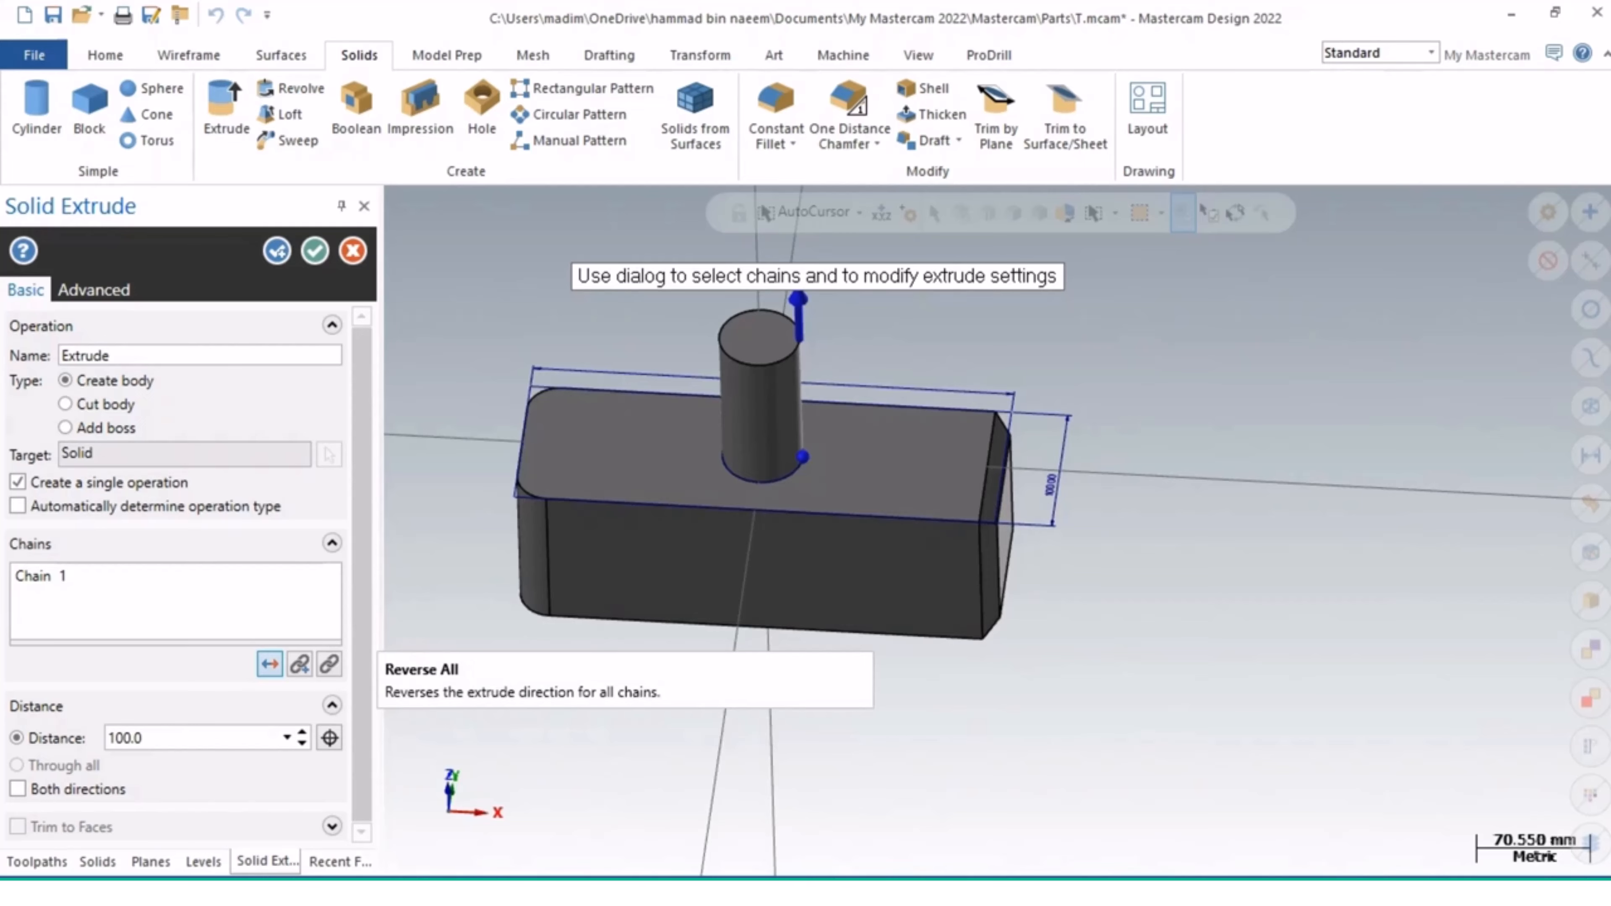
left_click(270, 664)
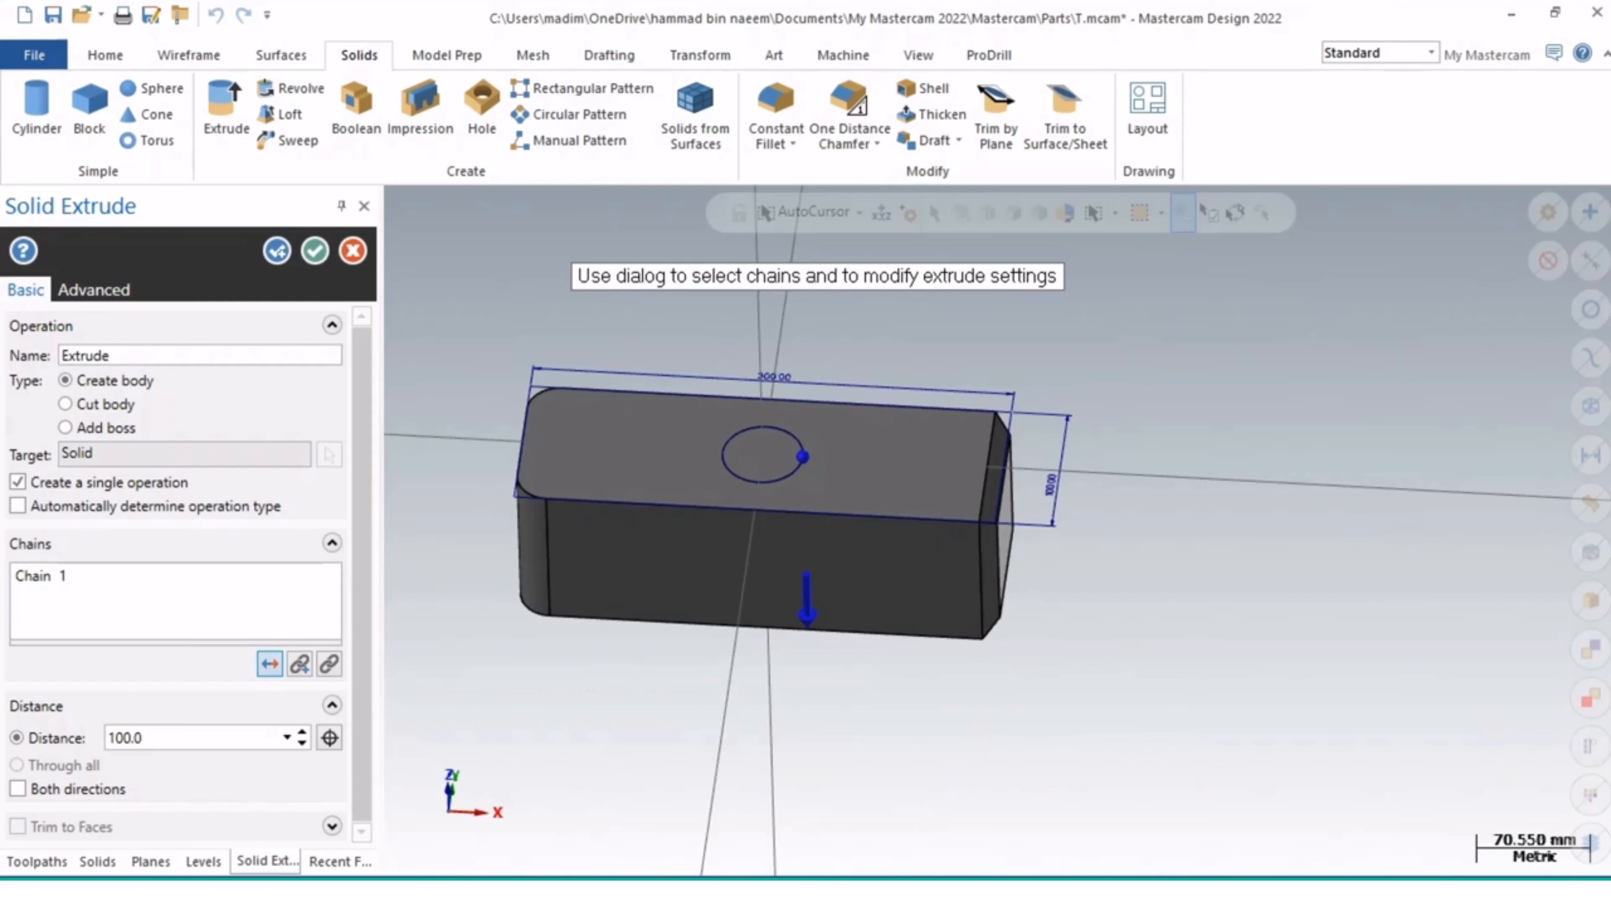
left_click(270, 664)
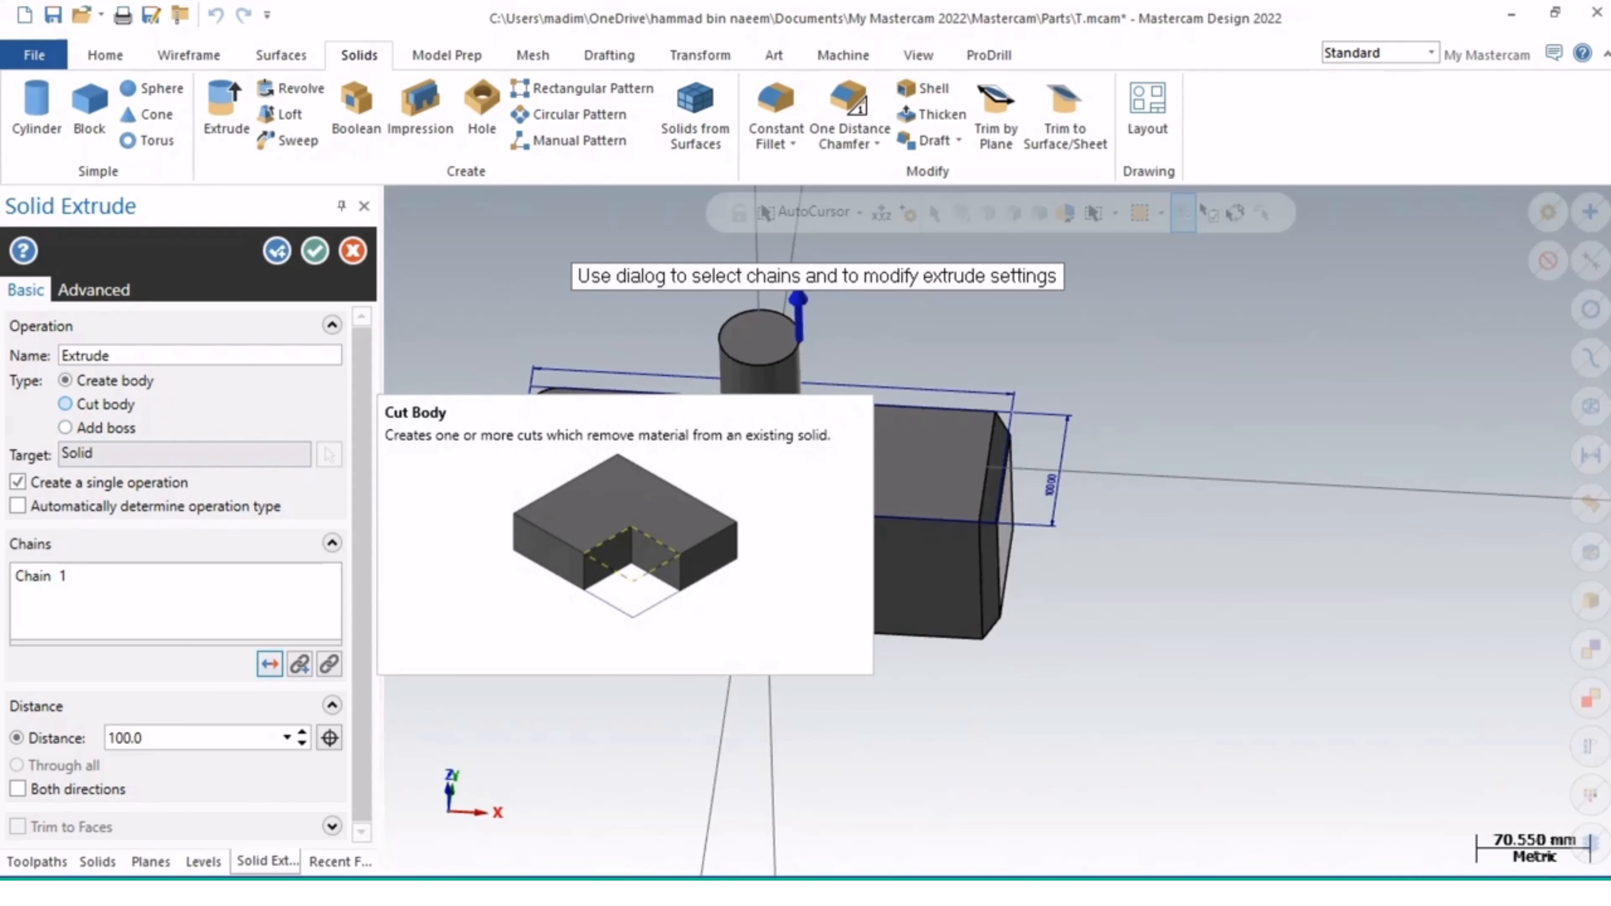
left_click(65, 403)
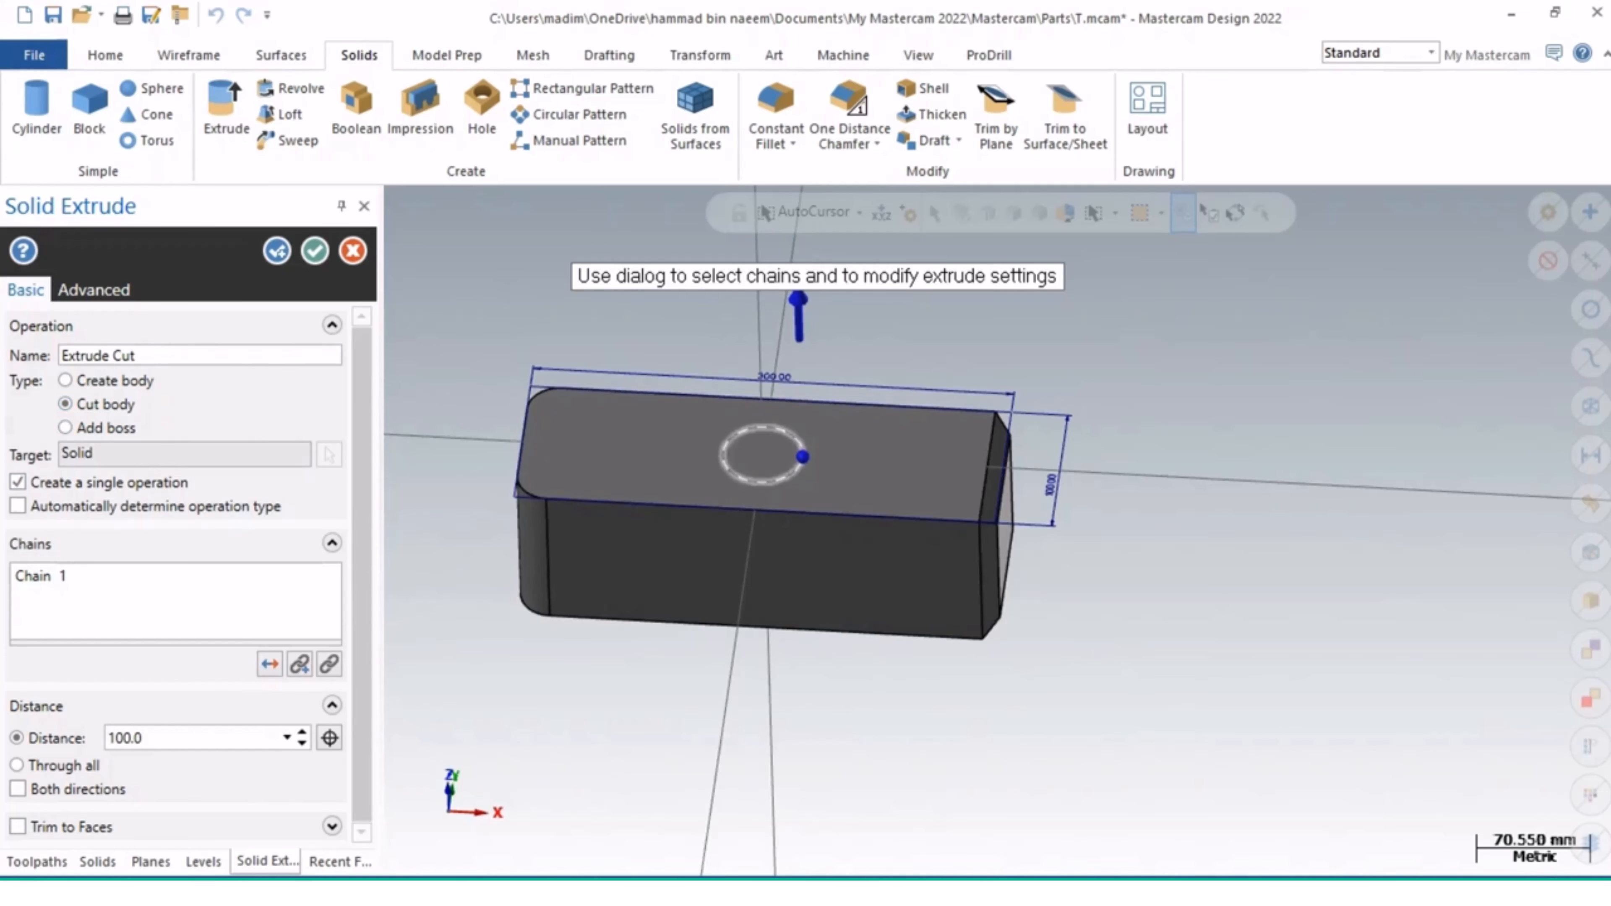
left_click(270, 664)
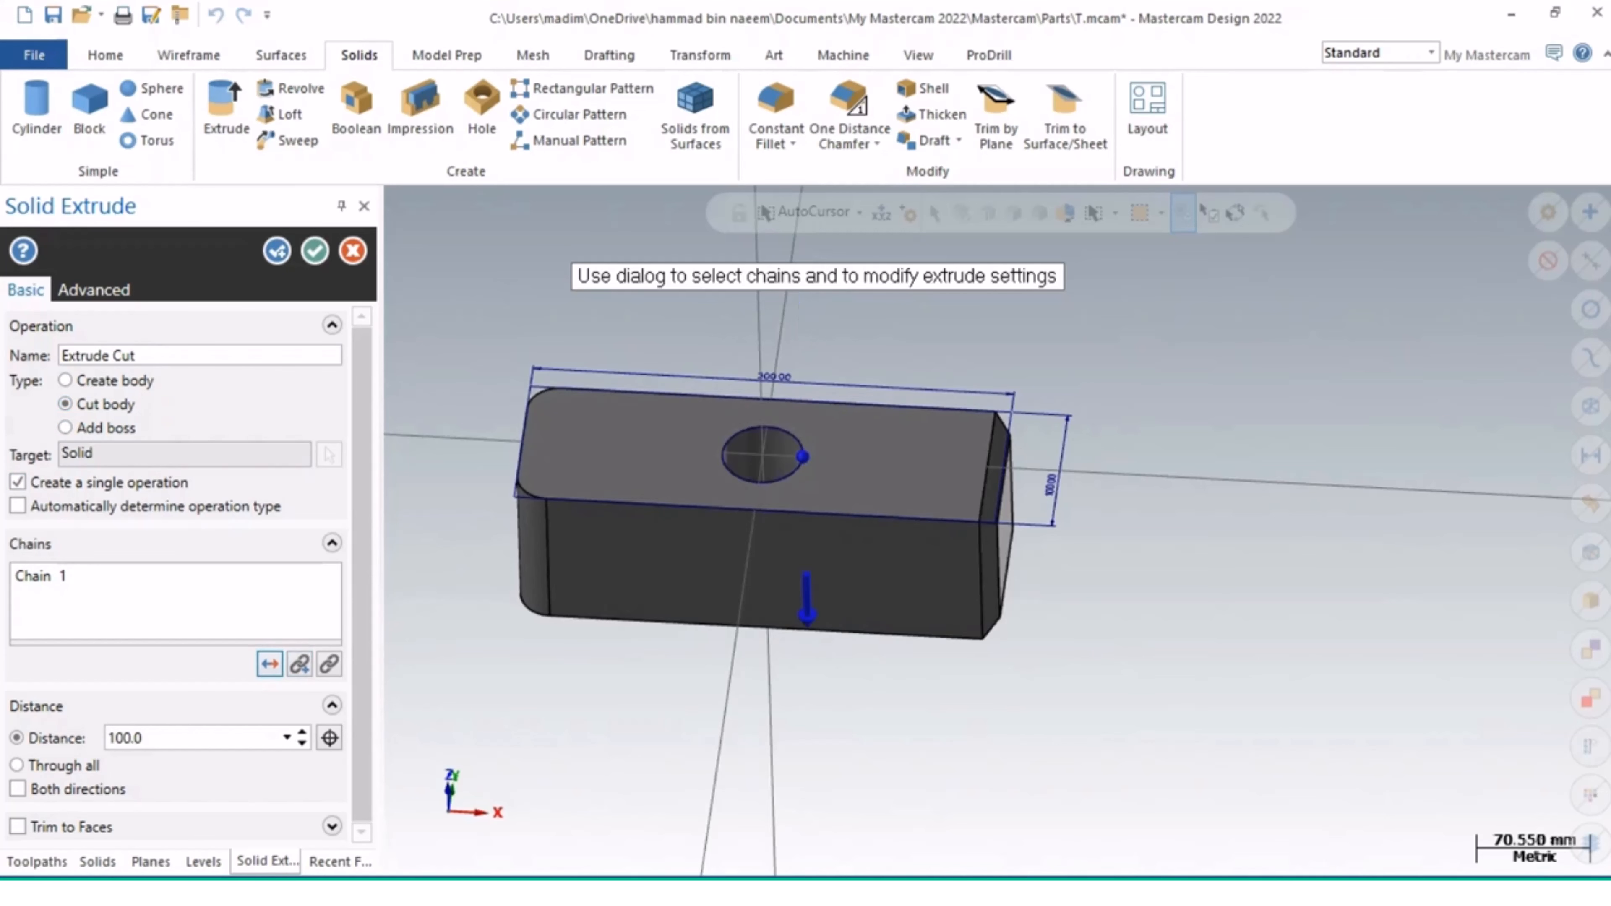
Step: Make the circular cut go through all of the block and accept the extrusion
middle_click_drag(704, 481, 764, 460)
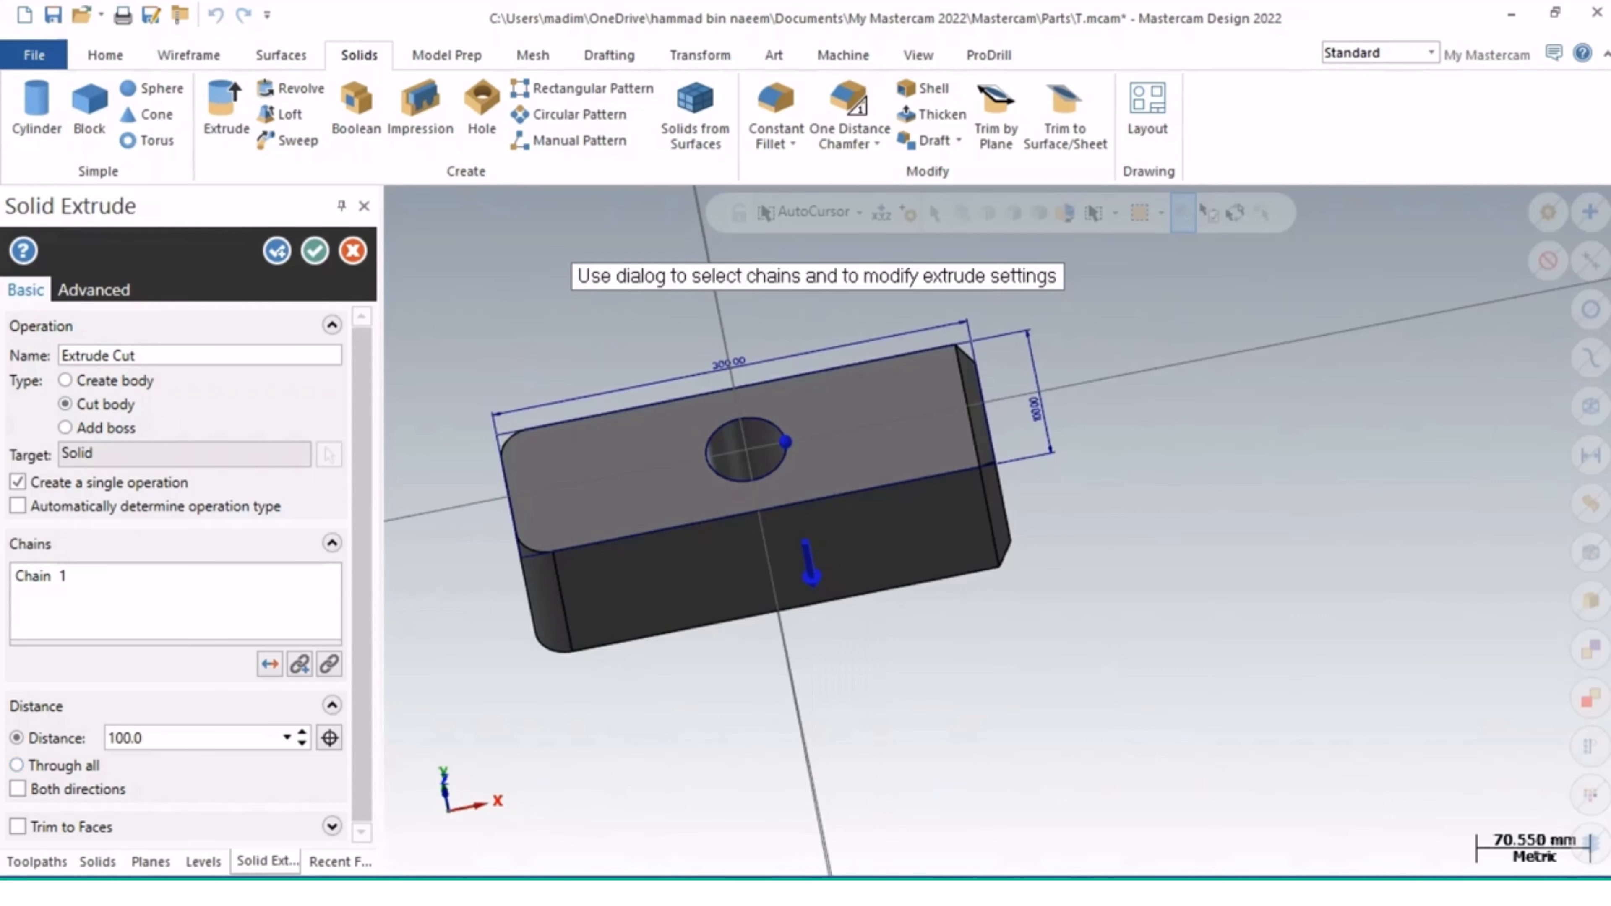
left_click(17, 765)
middle_click_drag(1001, 530, 1000, 531)
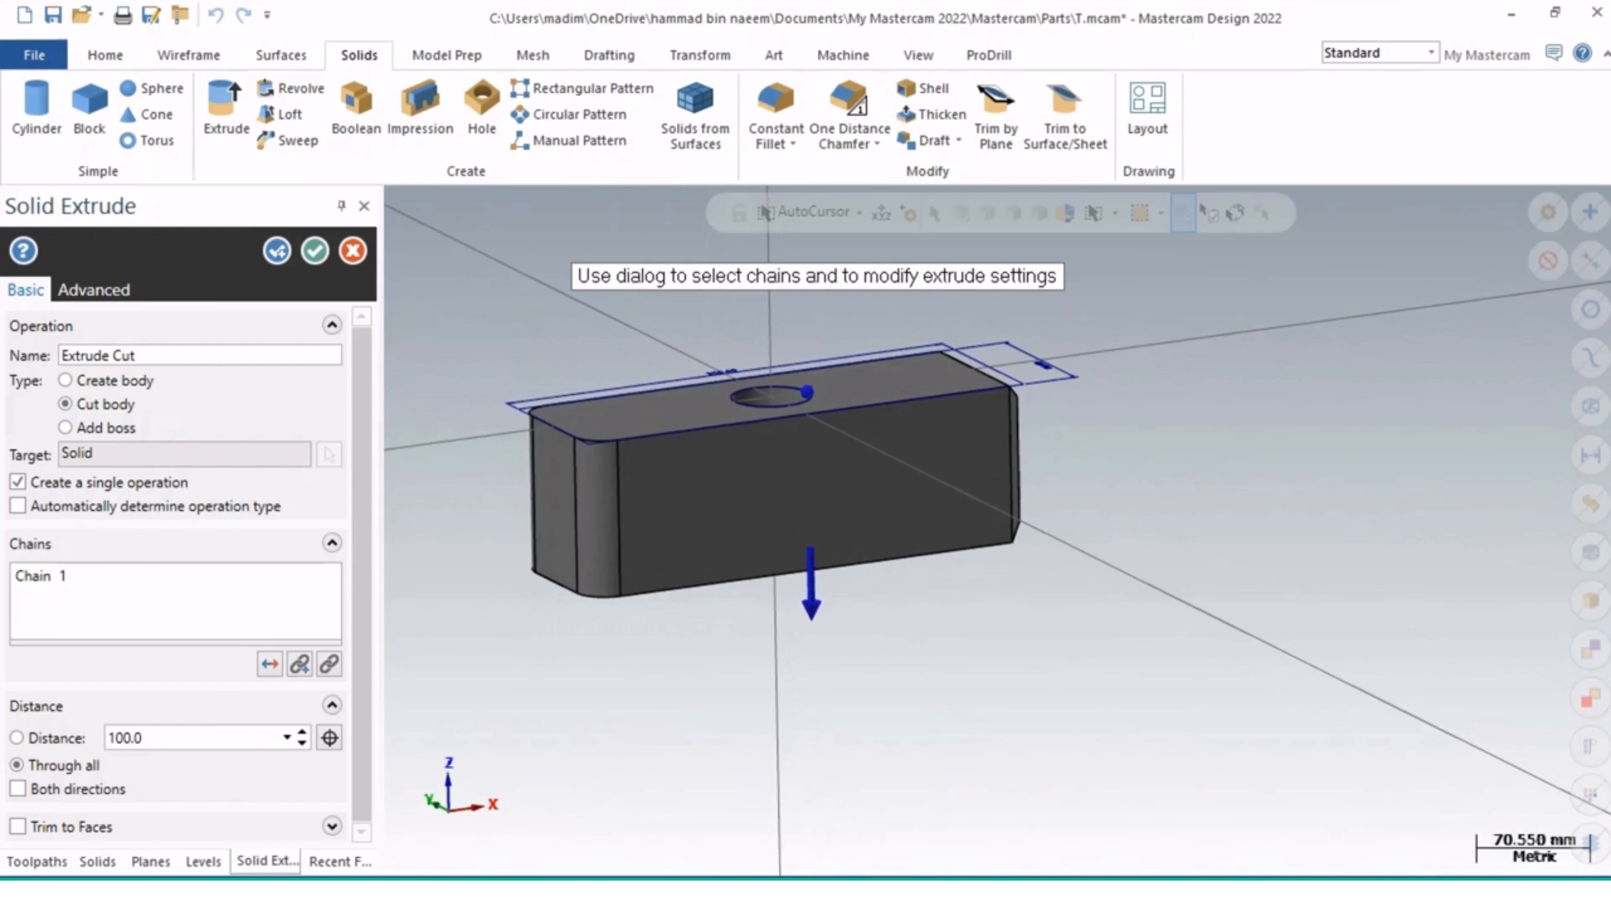
left_click(314, 250)
middle_click_drag(793, 445, 793, 444)
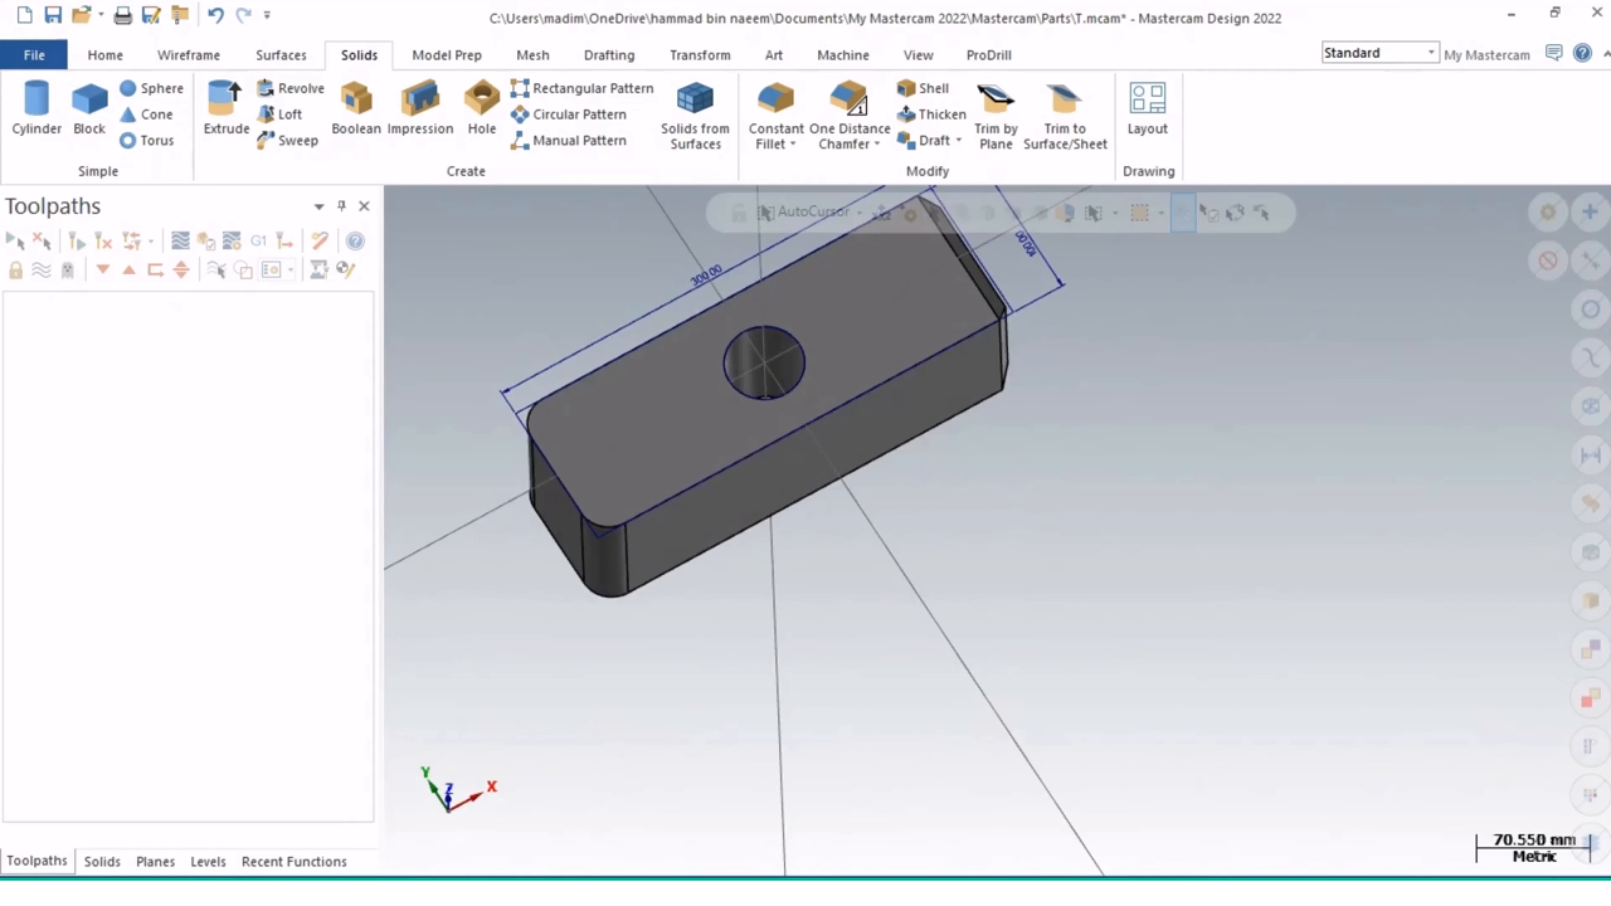
middle_click_drag(993, 565, 1117, 669)
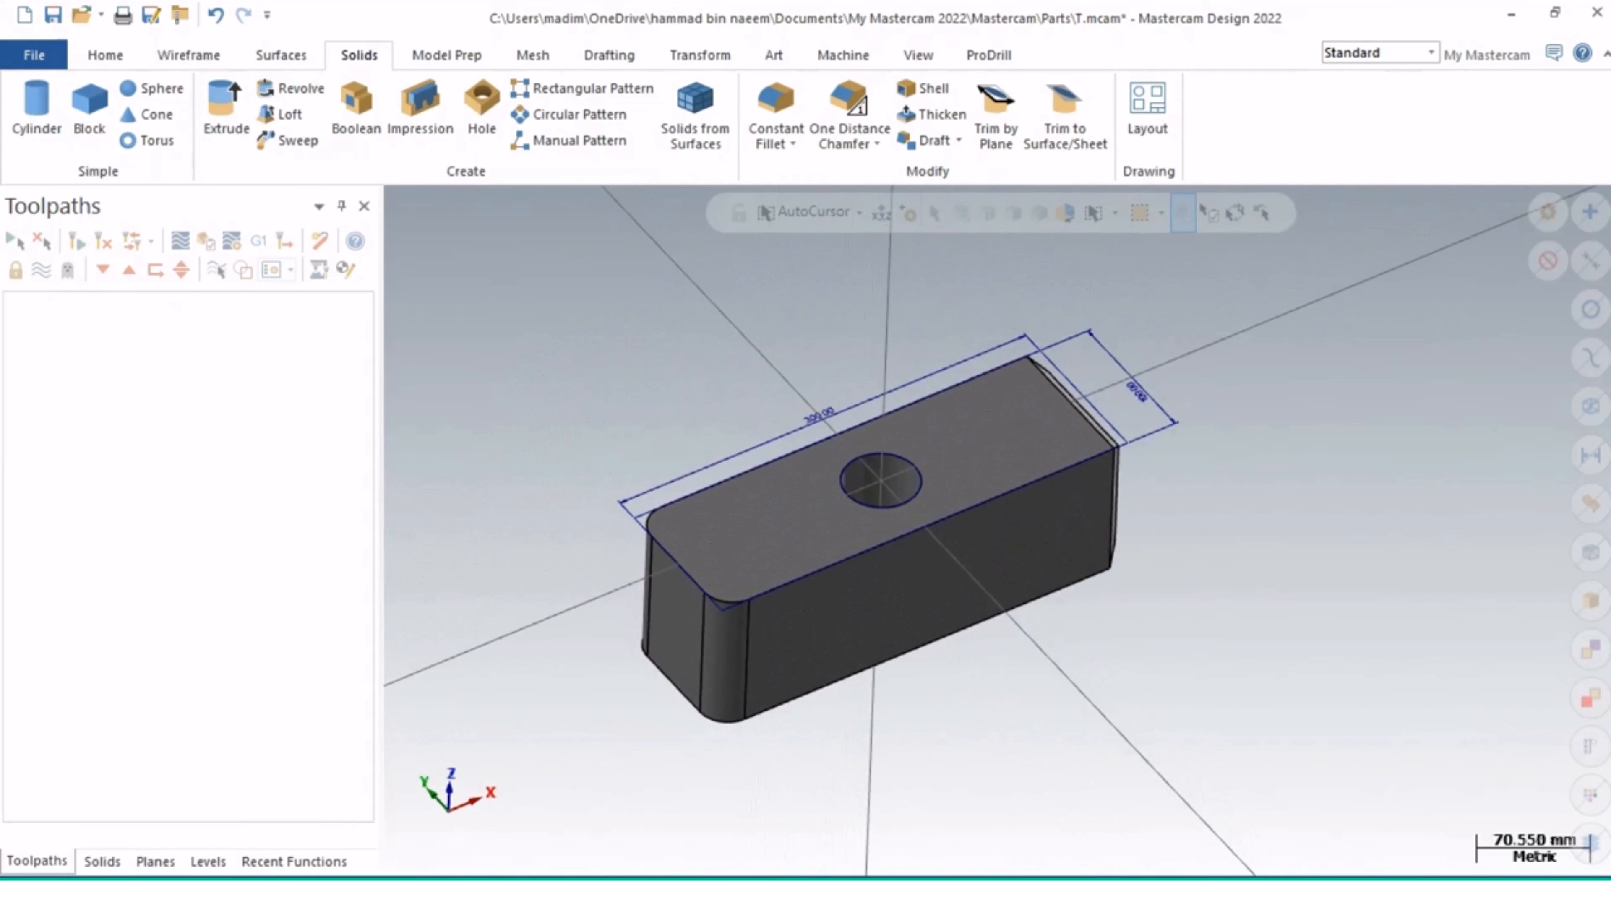
middle_click_drag(1000, 530, 1000, 529)
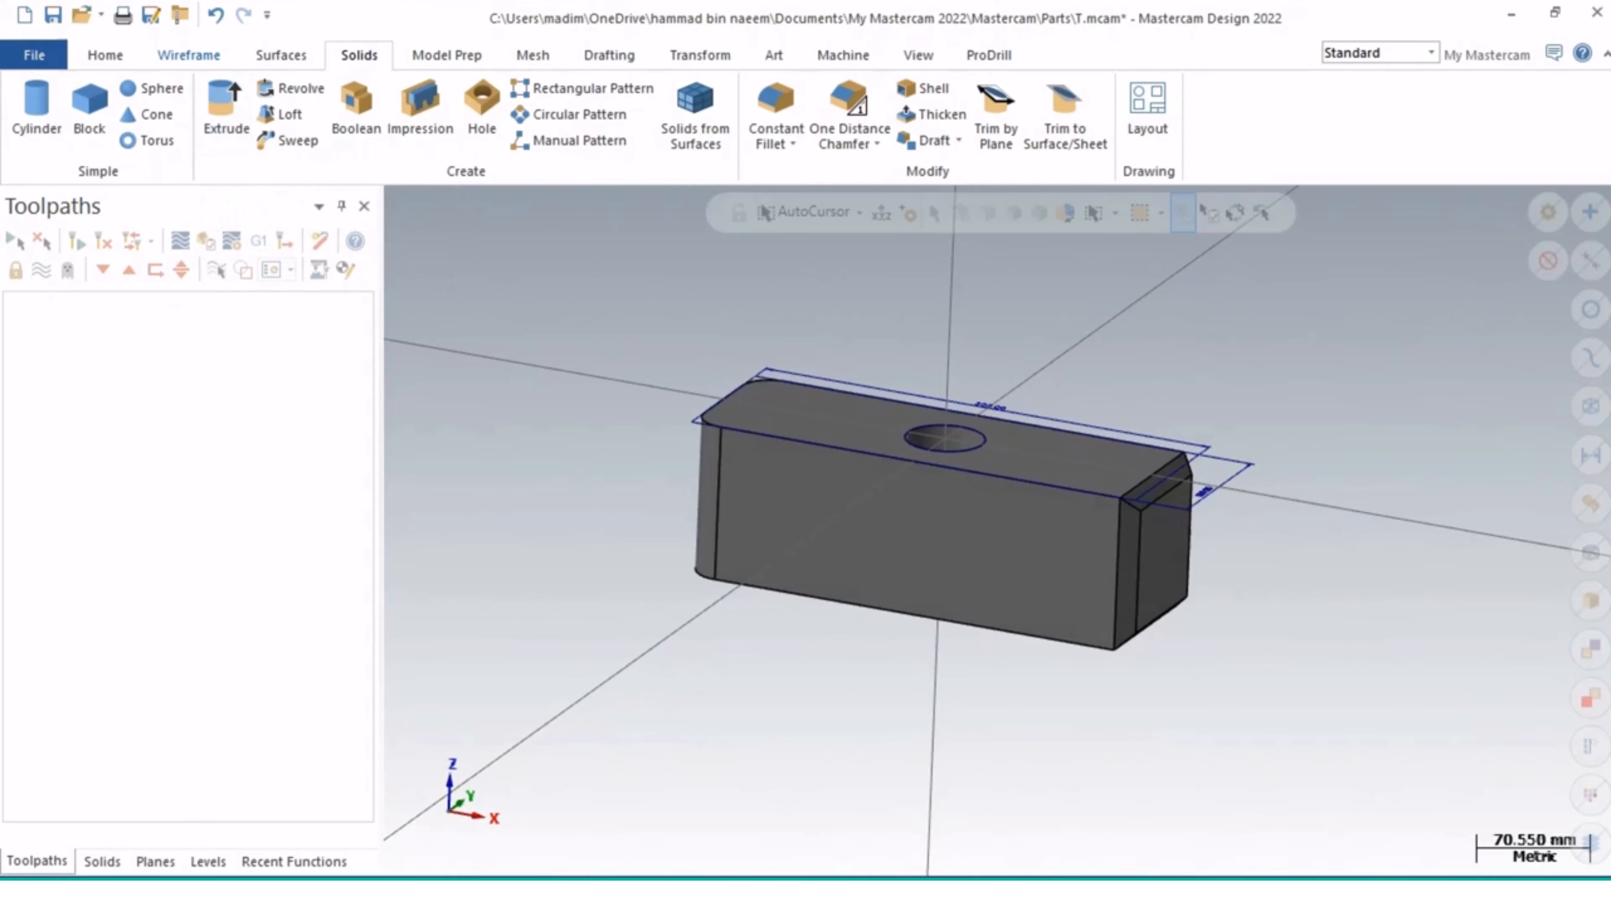
left_click(188, 55)
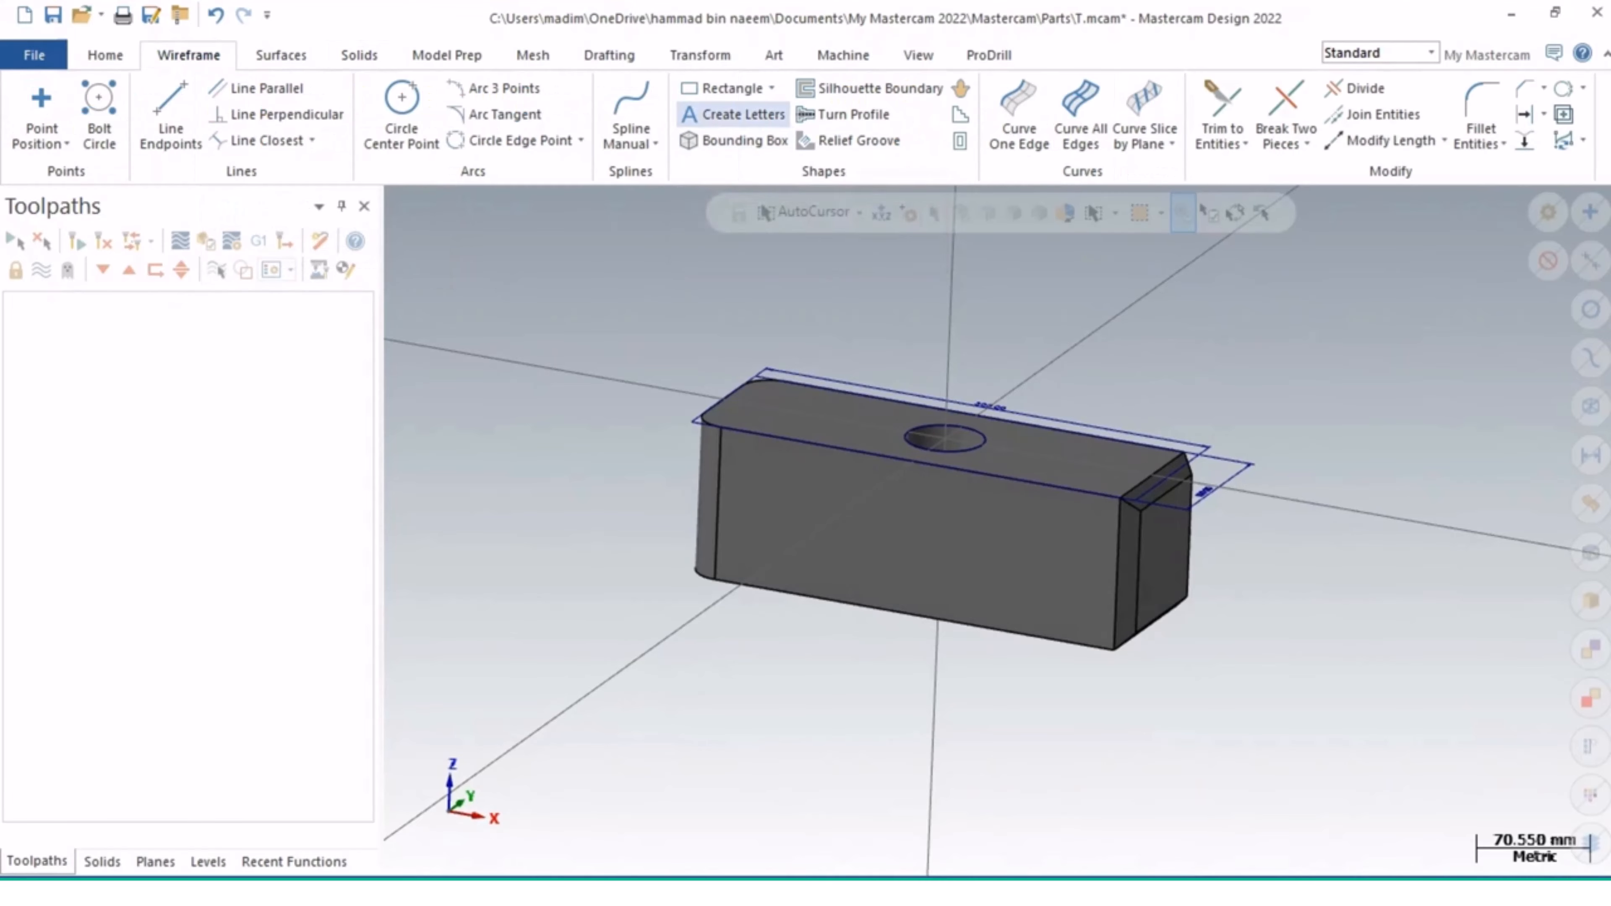
left_click(359, 55)
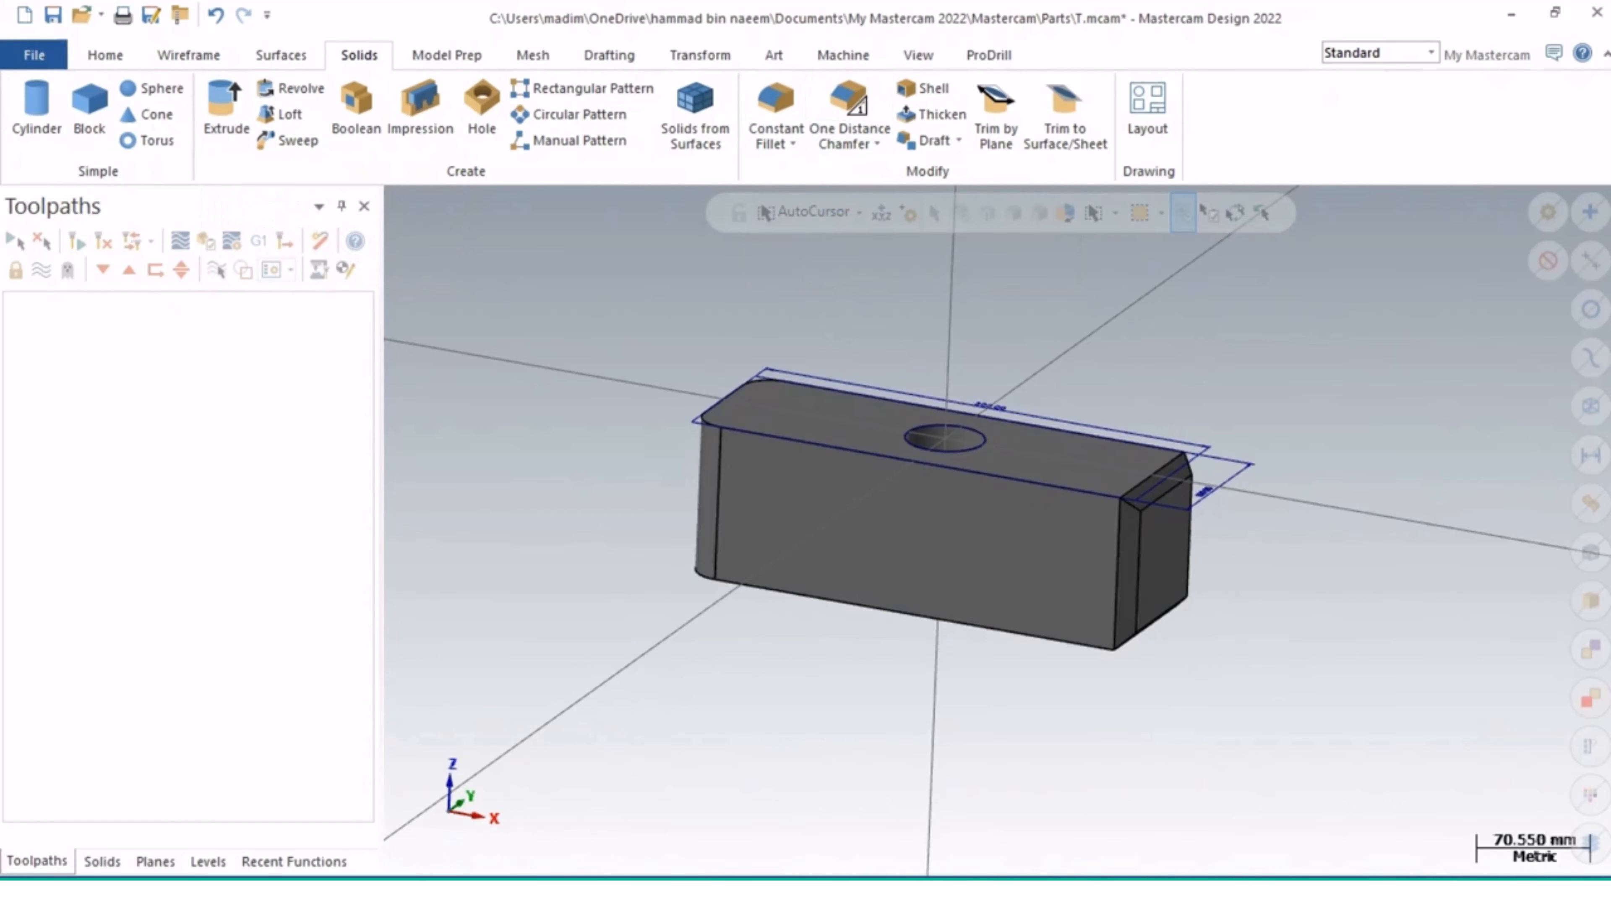
Step: Expand the solid's operation history and highlight the rectangle extrusion, constant radius fillet and one distance chamfer on the block in turn
middle_click_drag(939, 416, 938, 444)
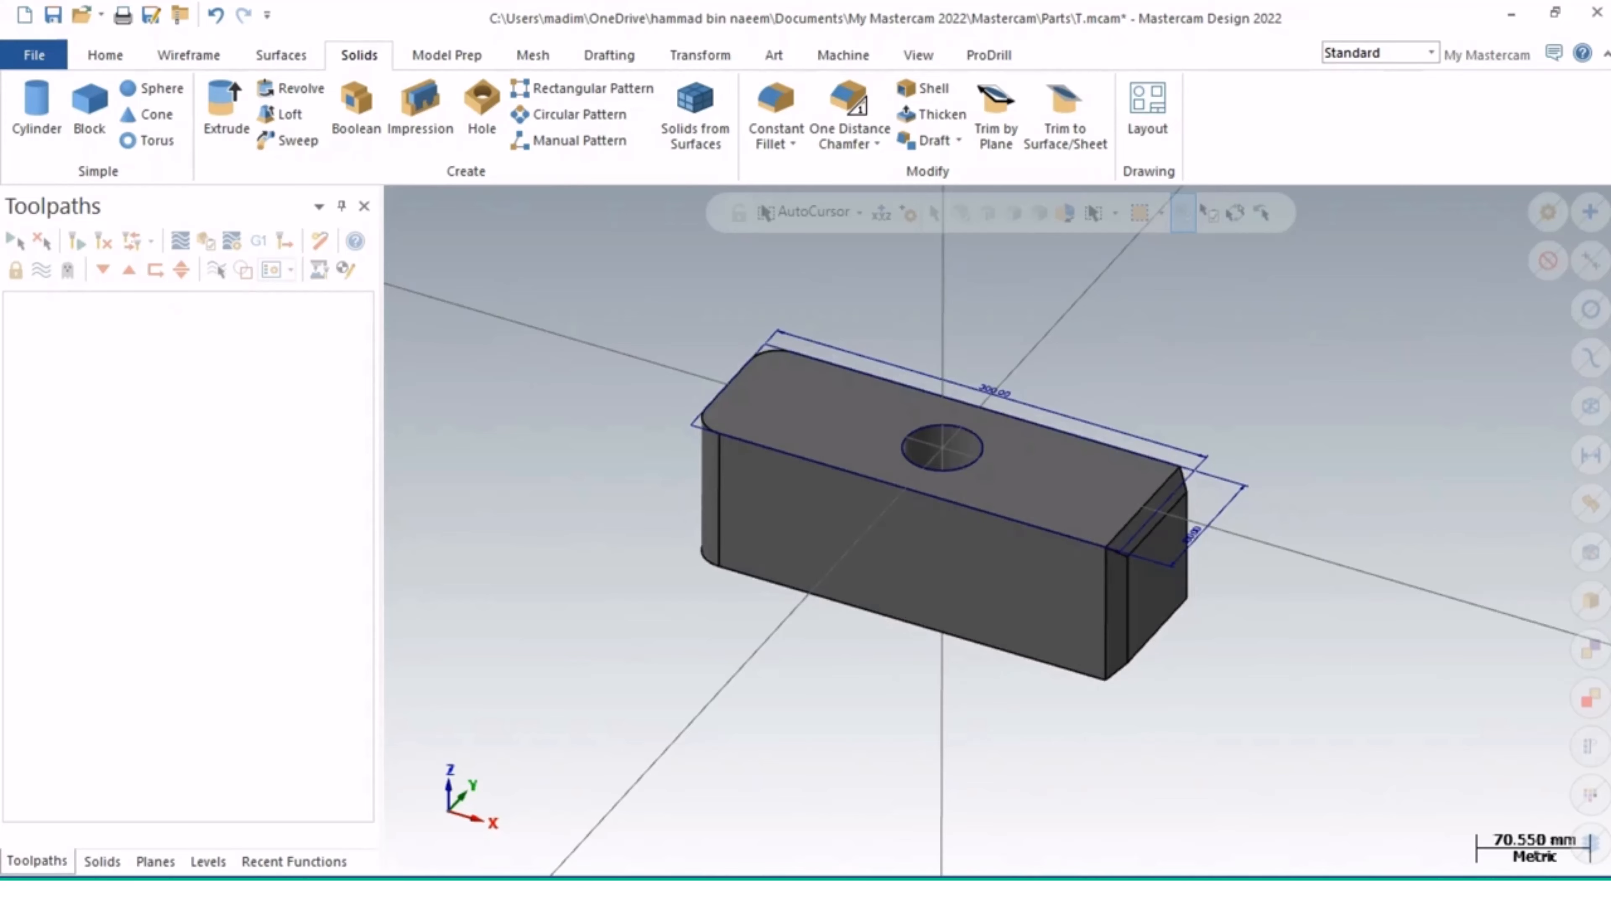
middle_click_drag(825, 595, 949, 603)
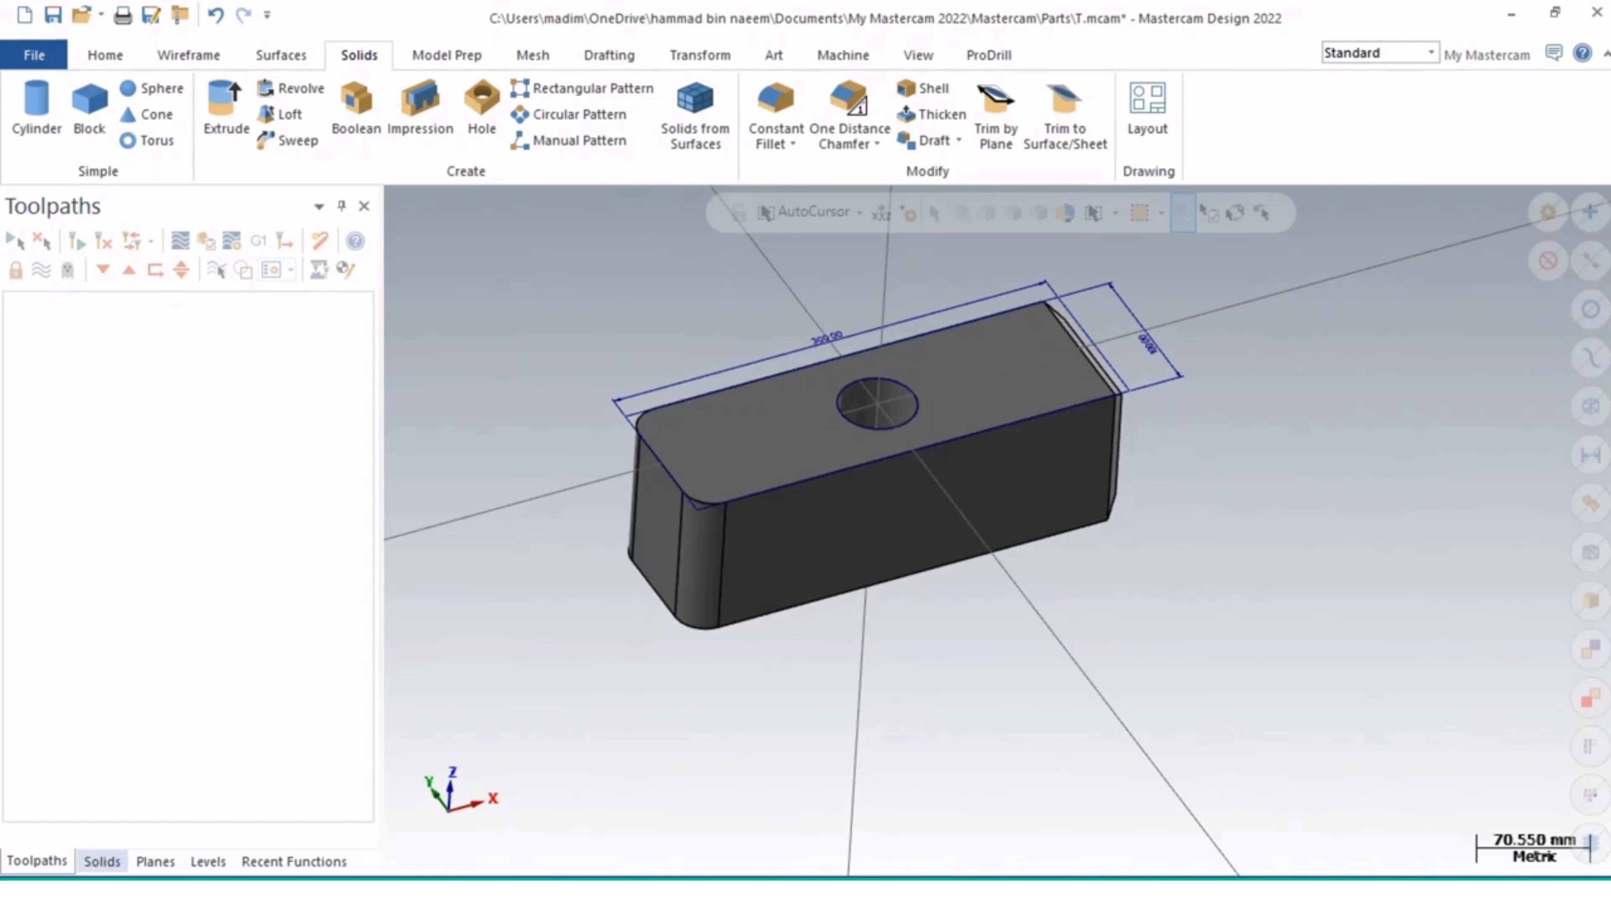
left_click(102, 861)
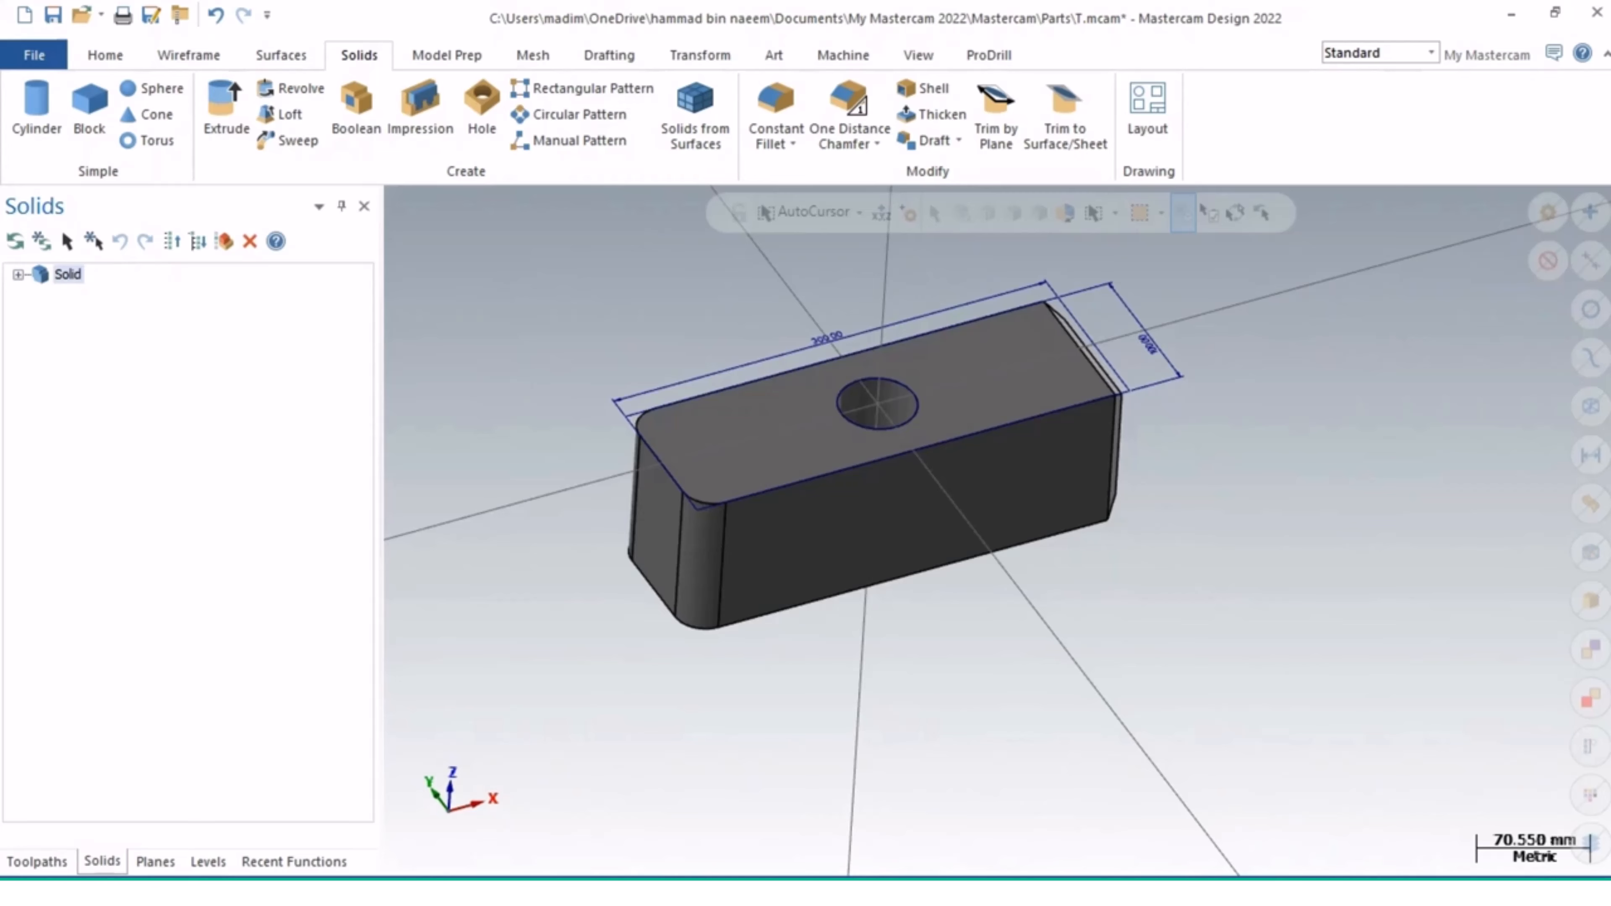
left_click(17, 274)
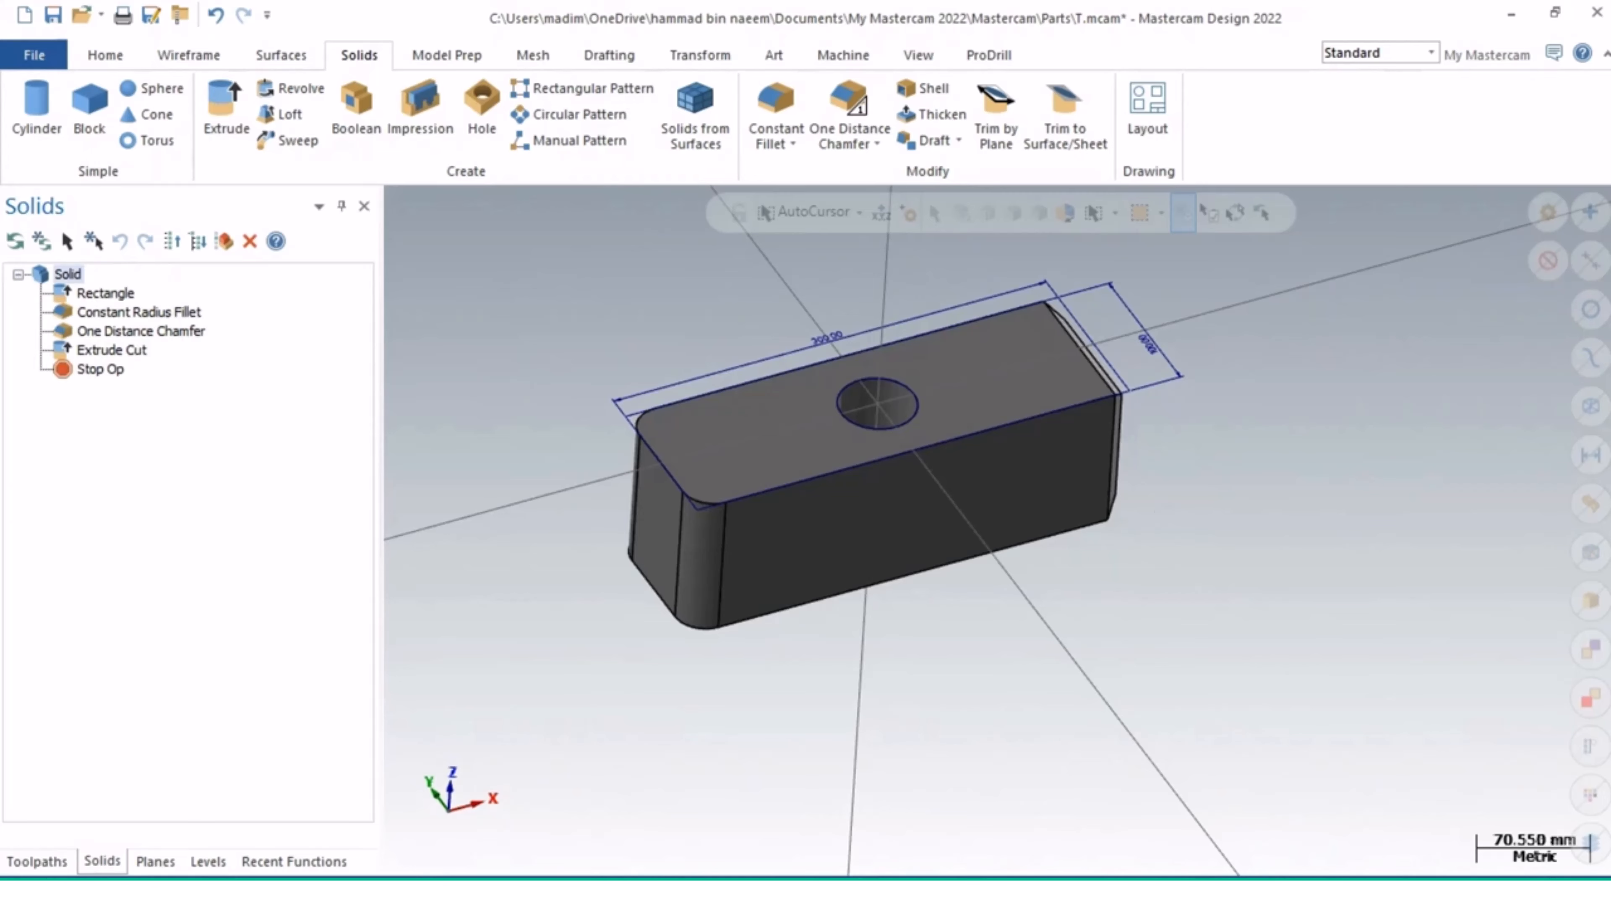
middle_click_drag(996, 547, 1004, 528)
left_click(105, 293)
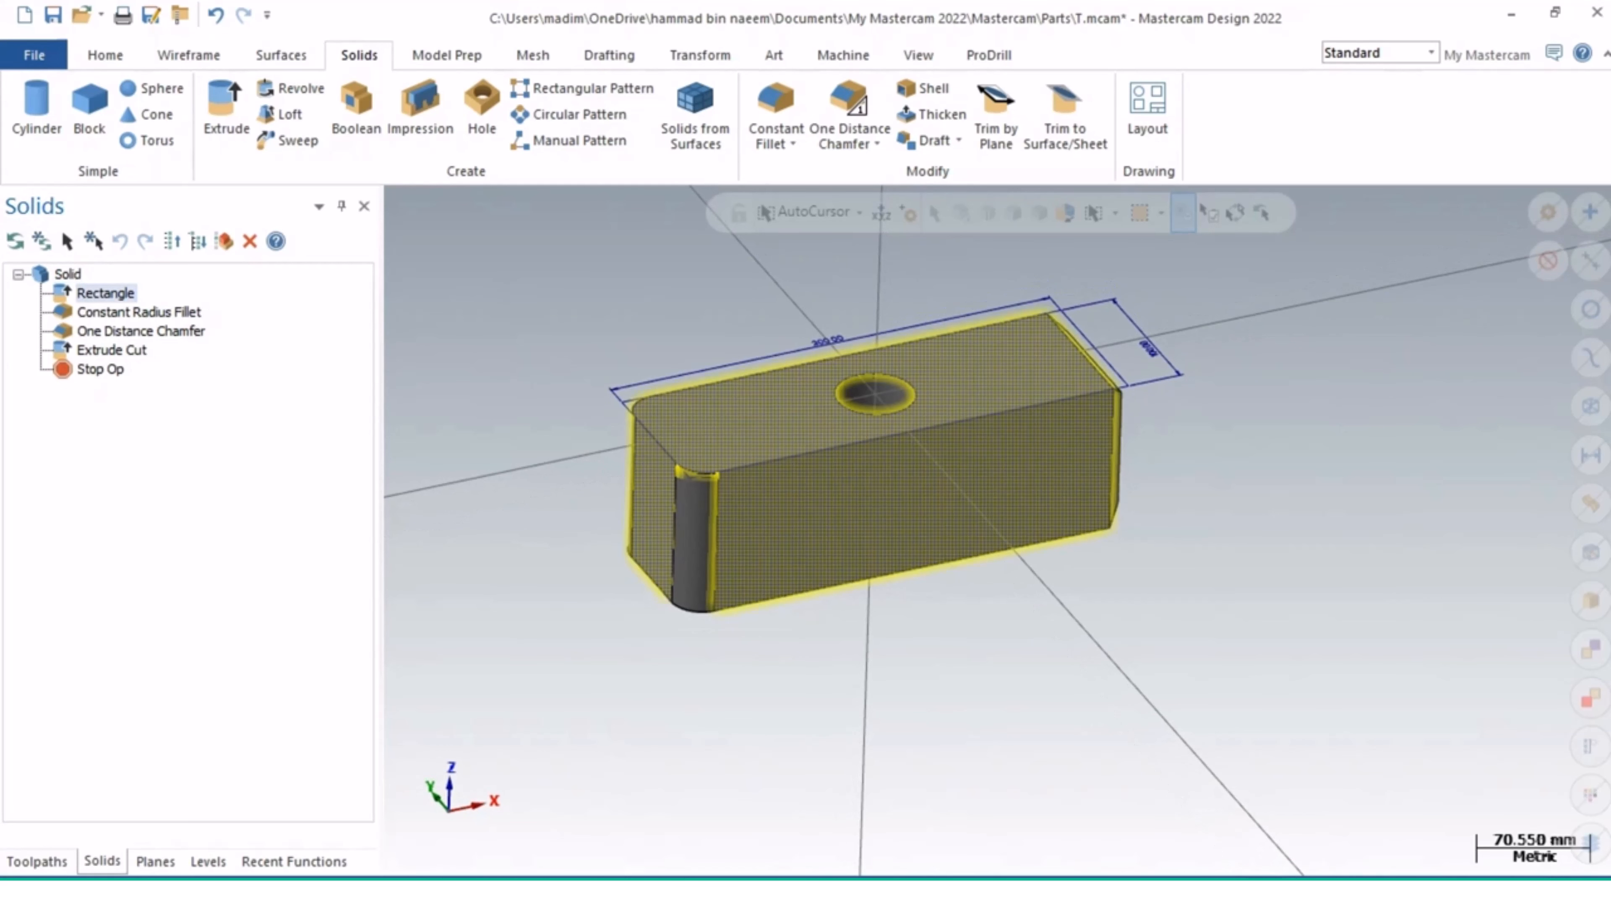
left_click(138, 312)
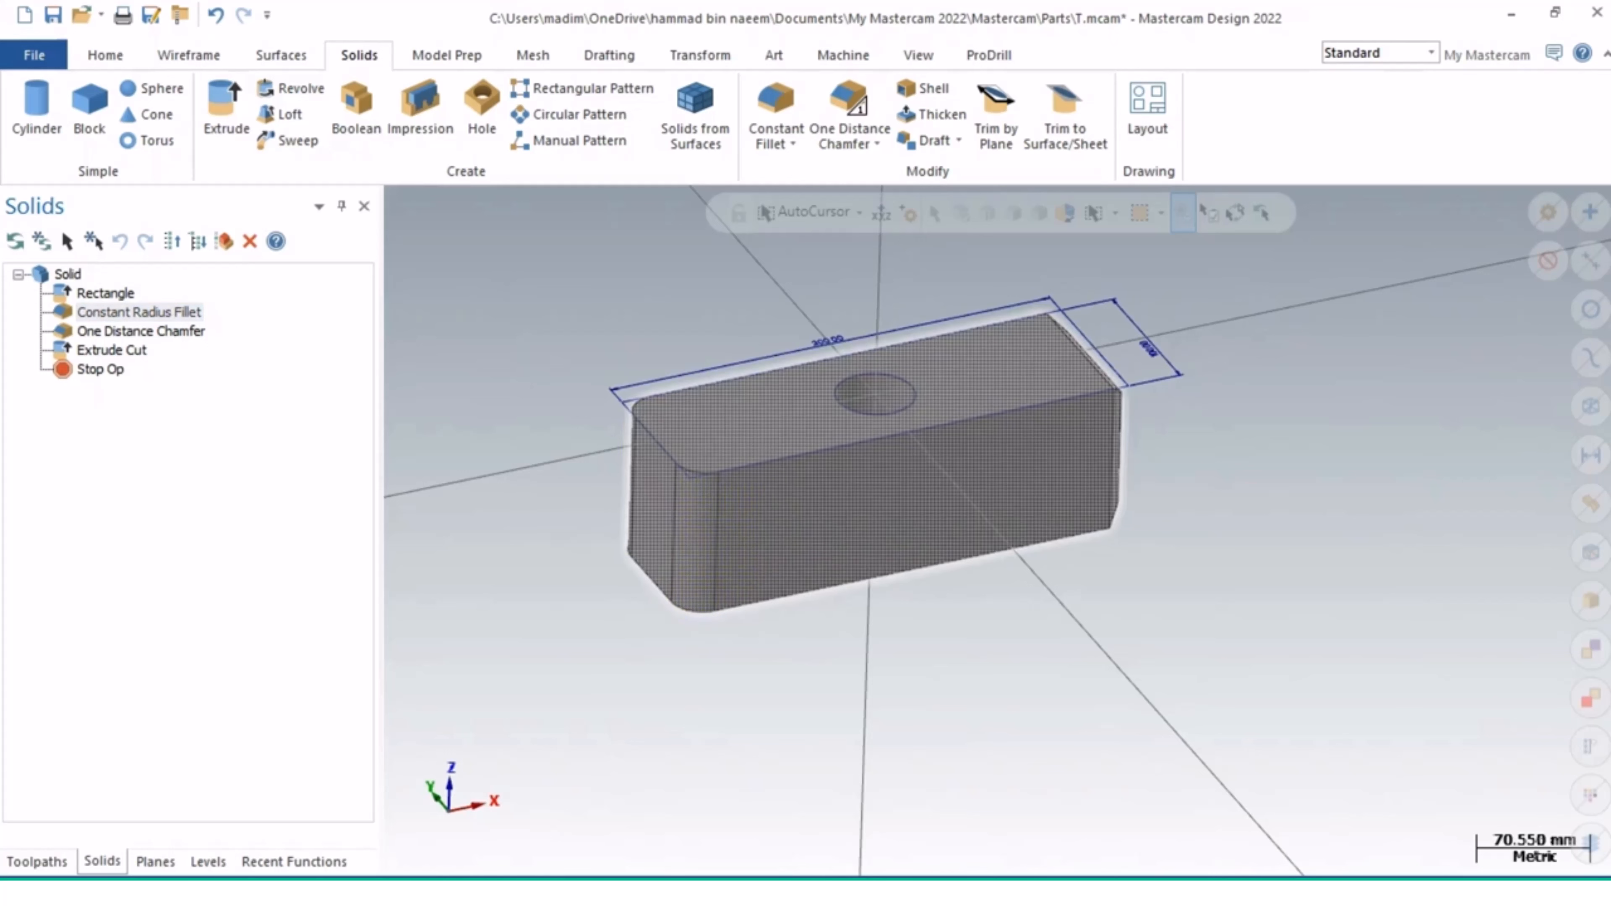
middle_click_drag(693, 543, 691, 528)
scroll(690, 529, "down", 1)
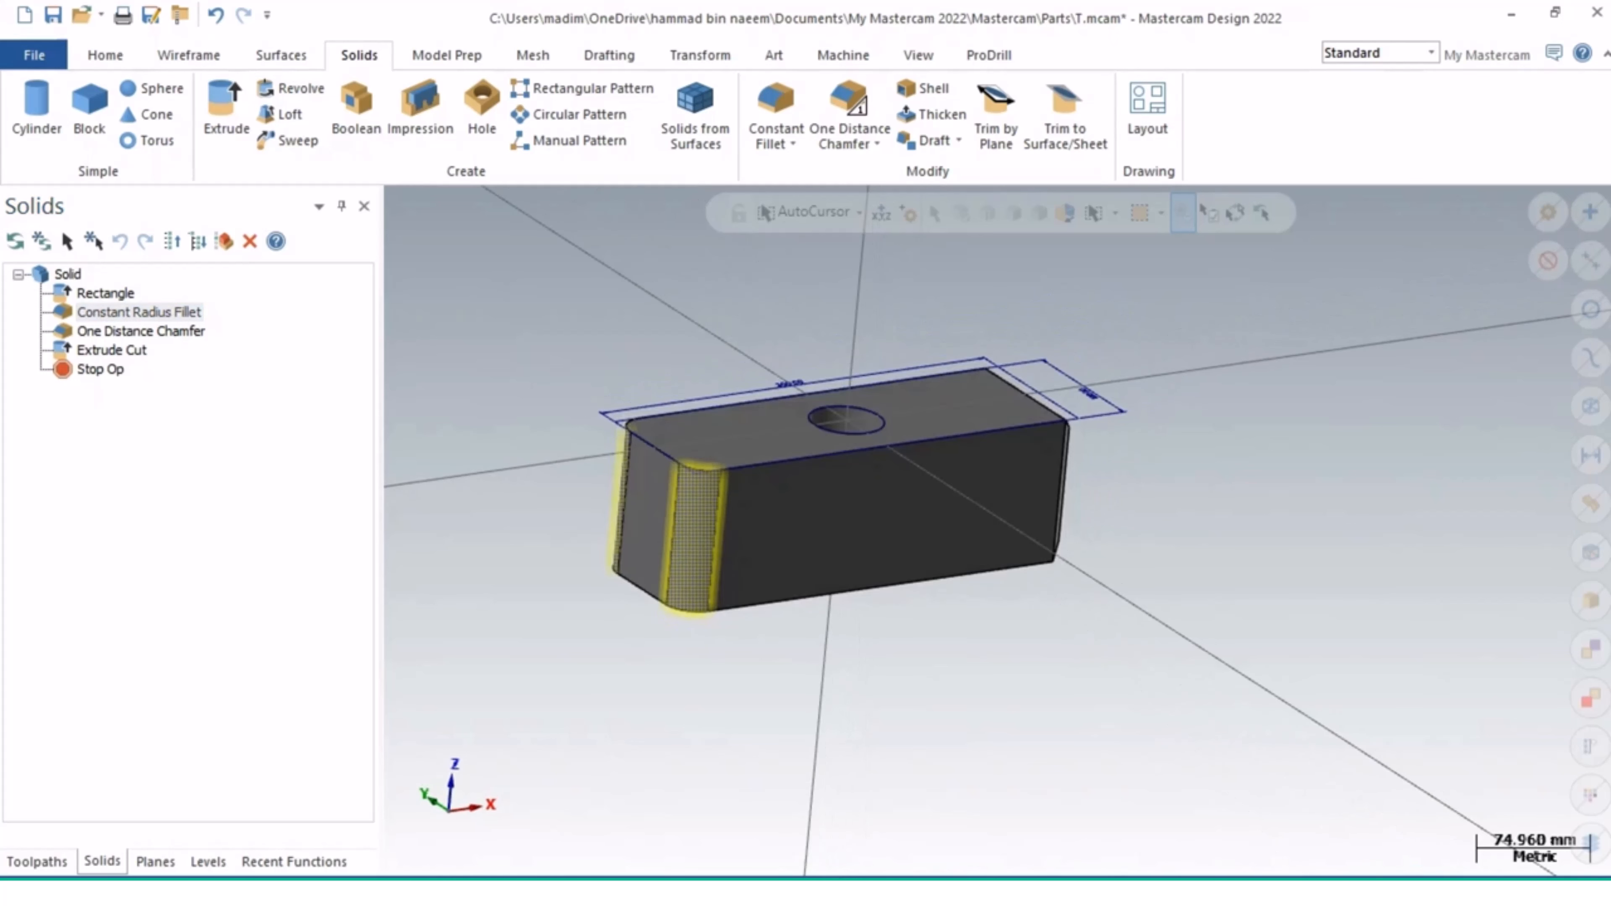
left_click(141, 331)
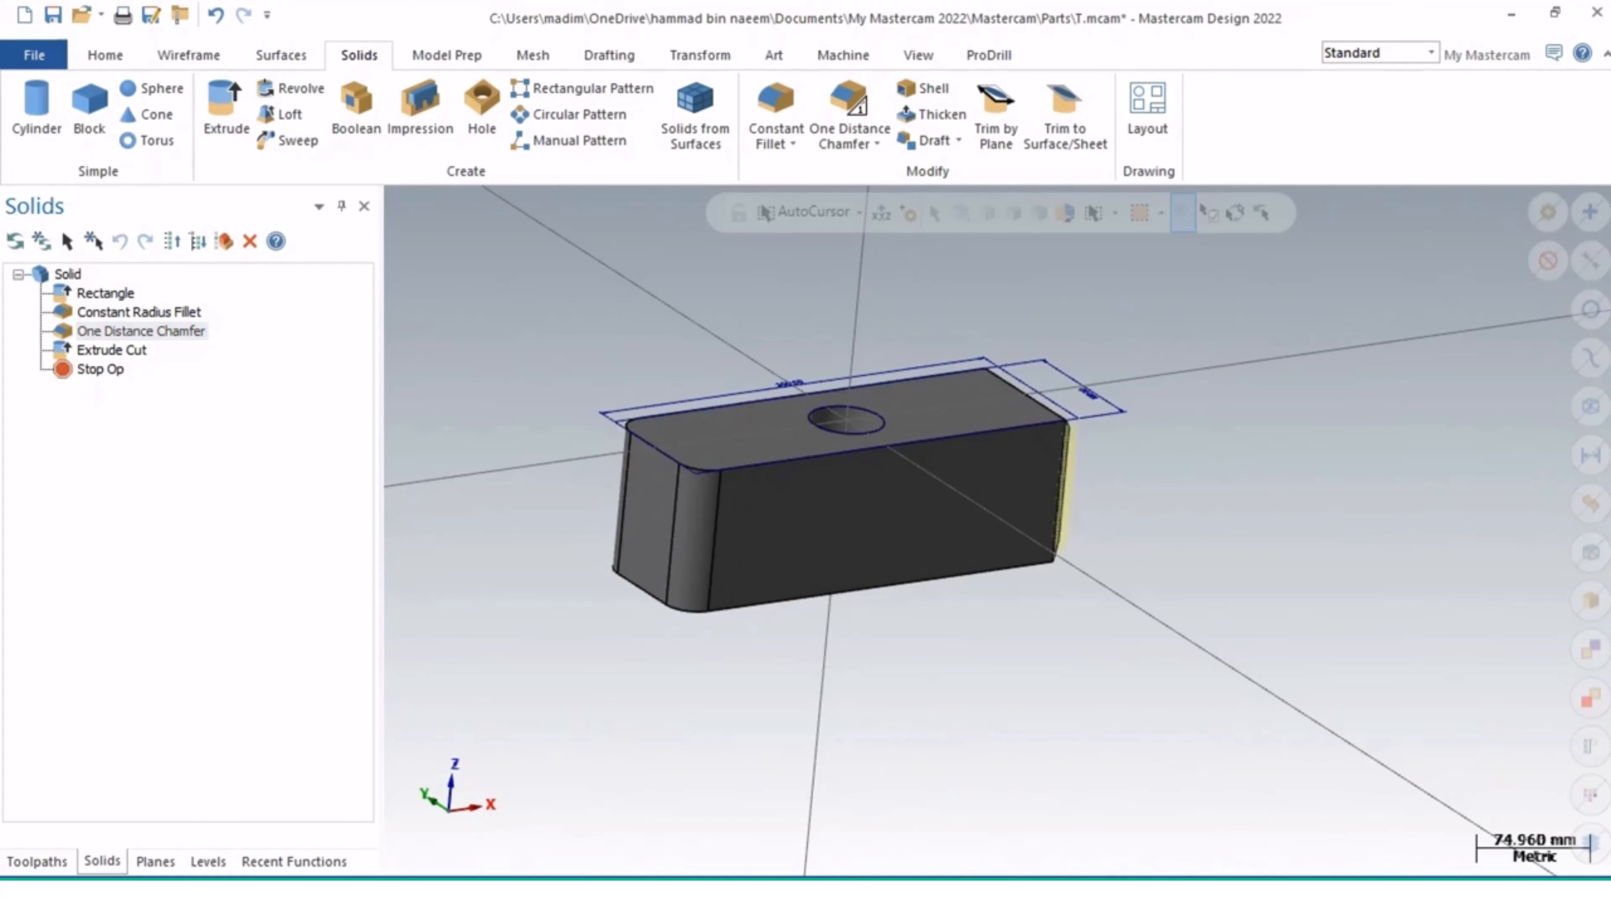
middle_click_drag(1000, 529, 951, 527)
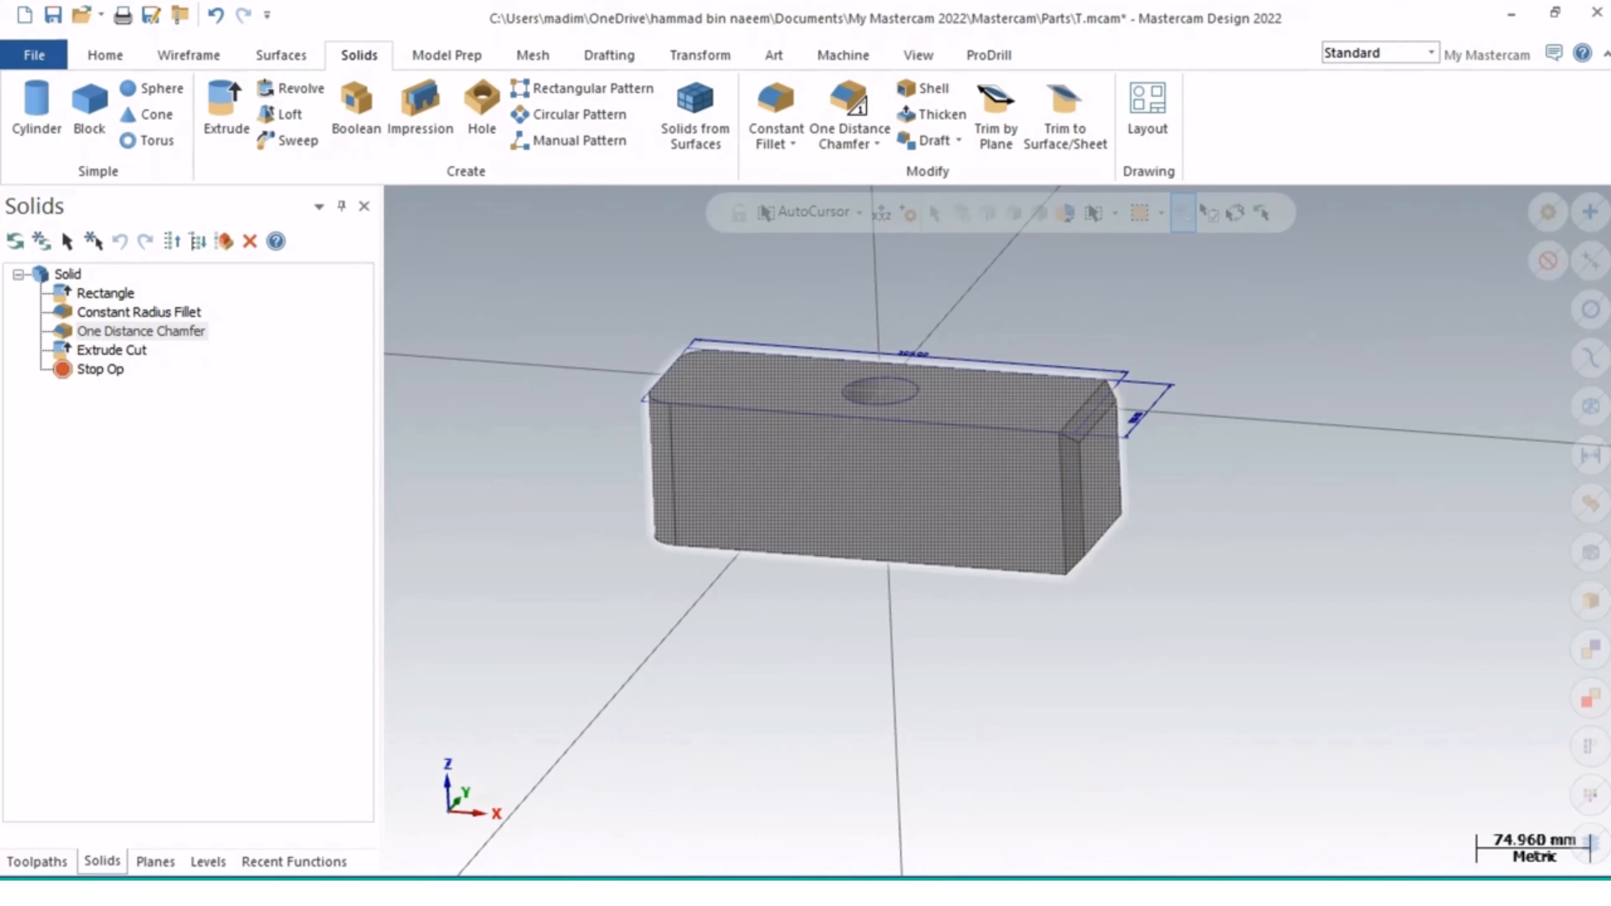
middle_click_drag(1056, 570, 1015, 564)
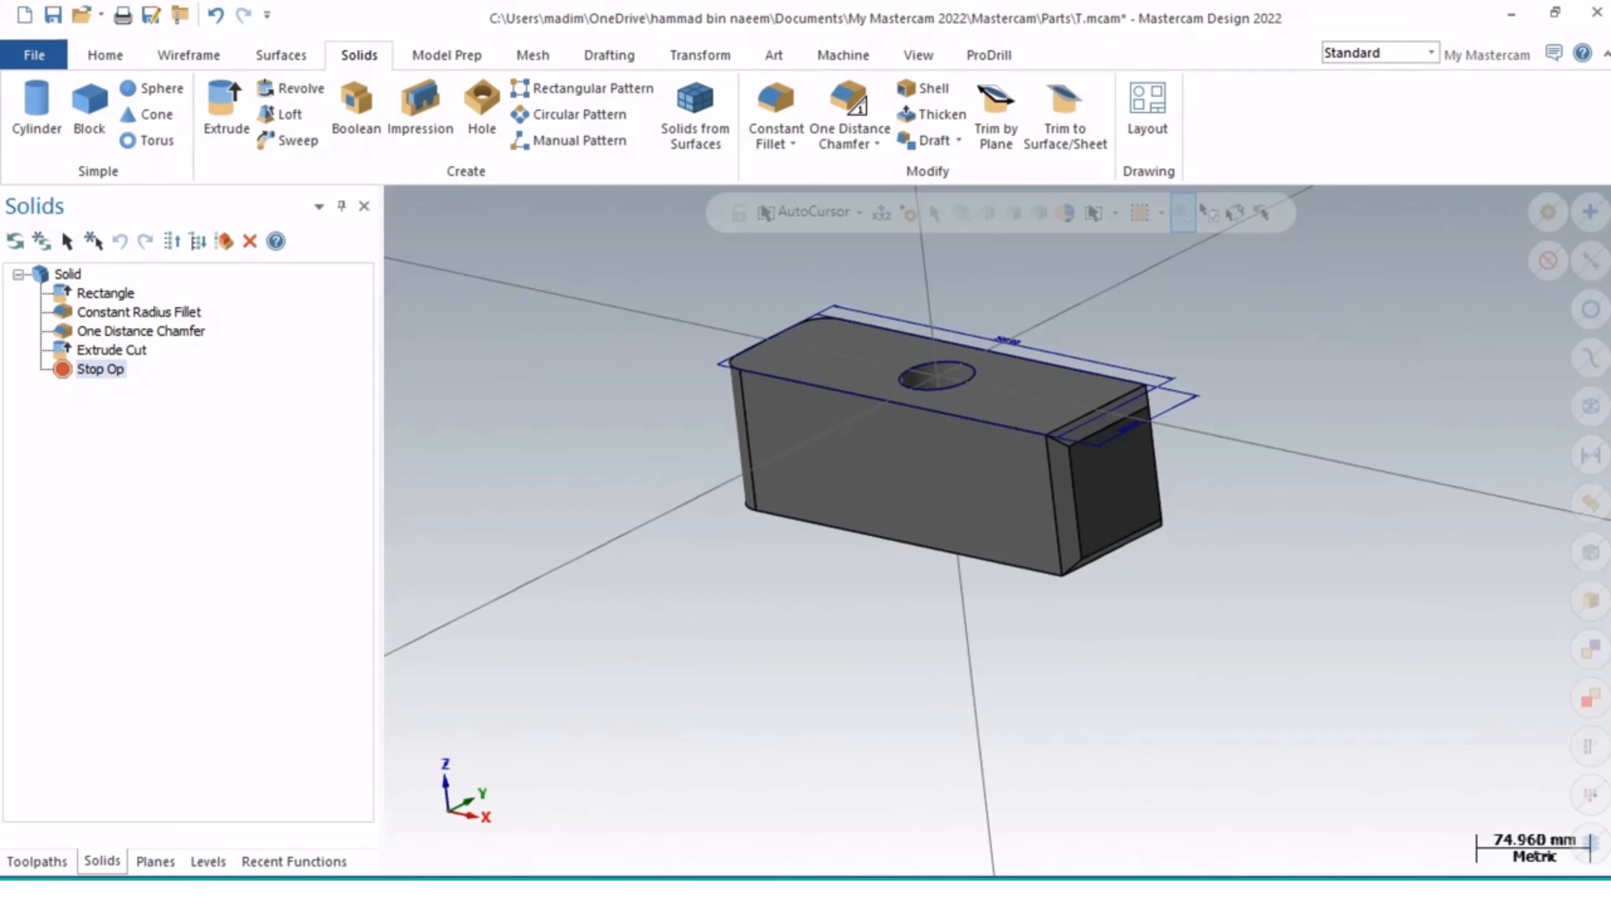
left_click(294, 861)
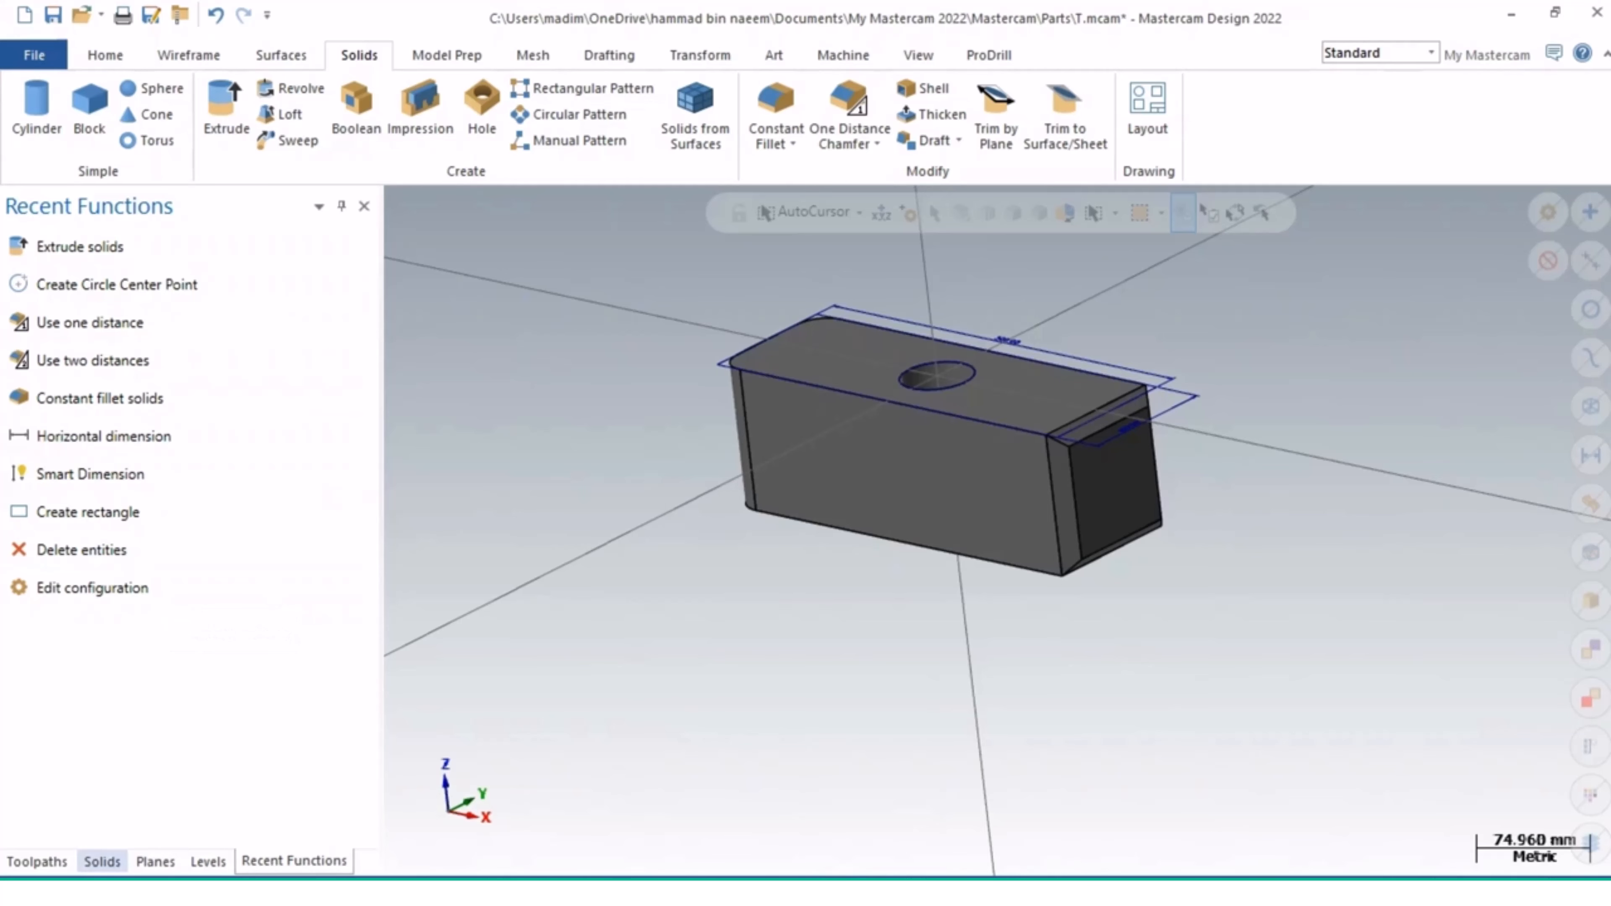
left_click(101, 861)
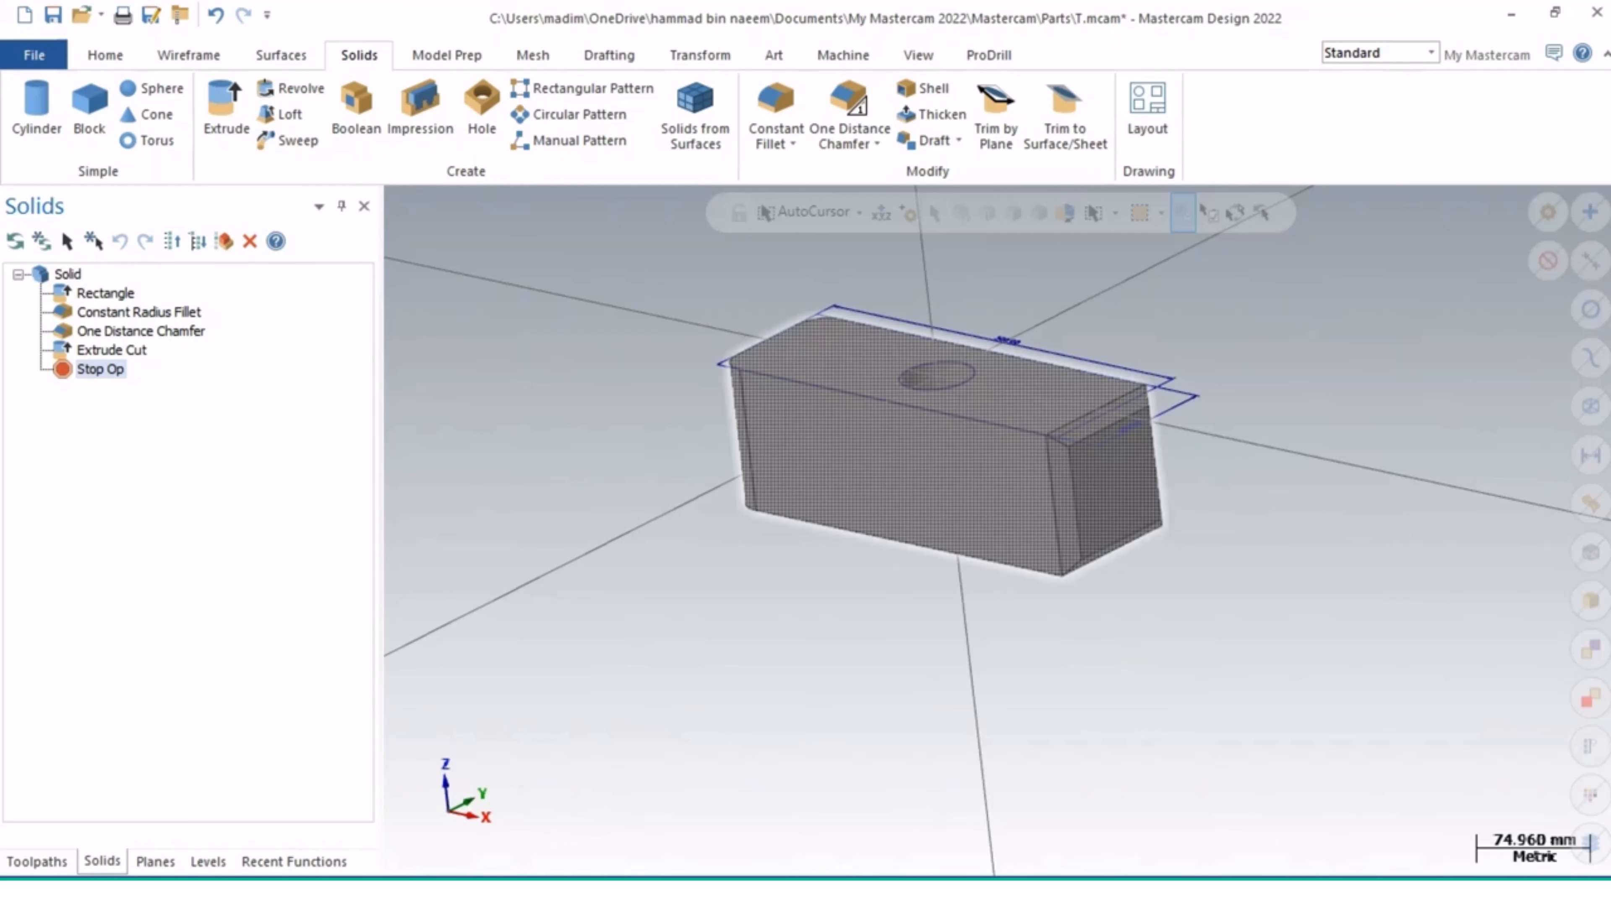
middle_click_drag(947, 478, 947, 479)
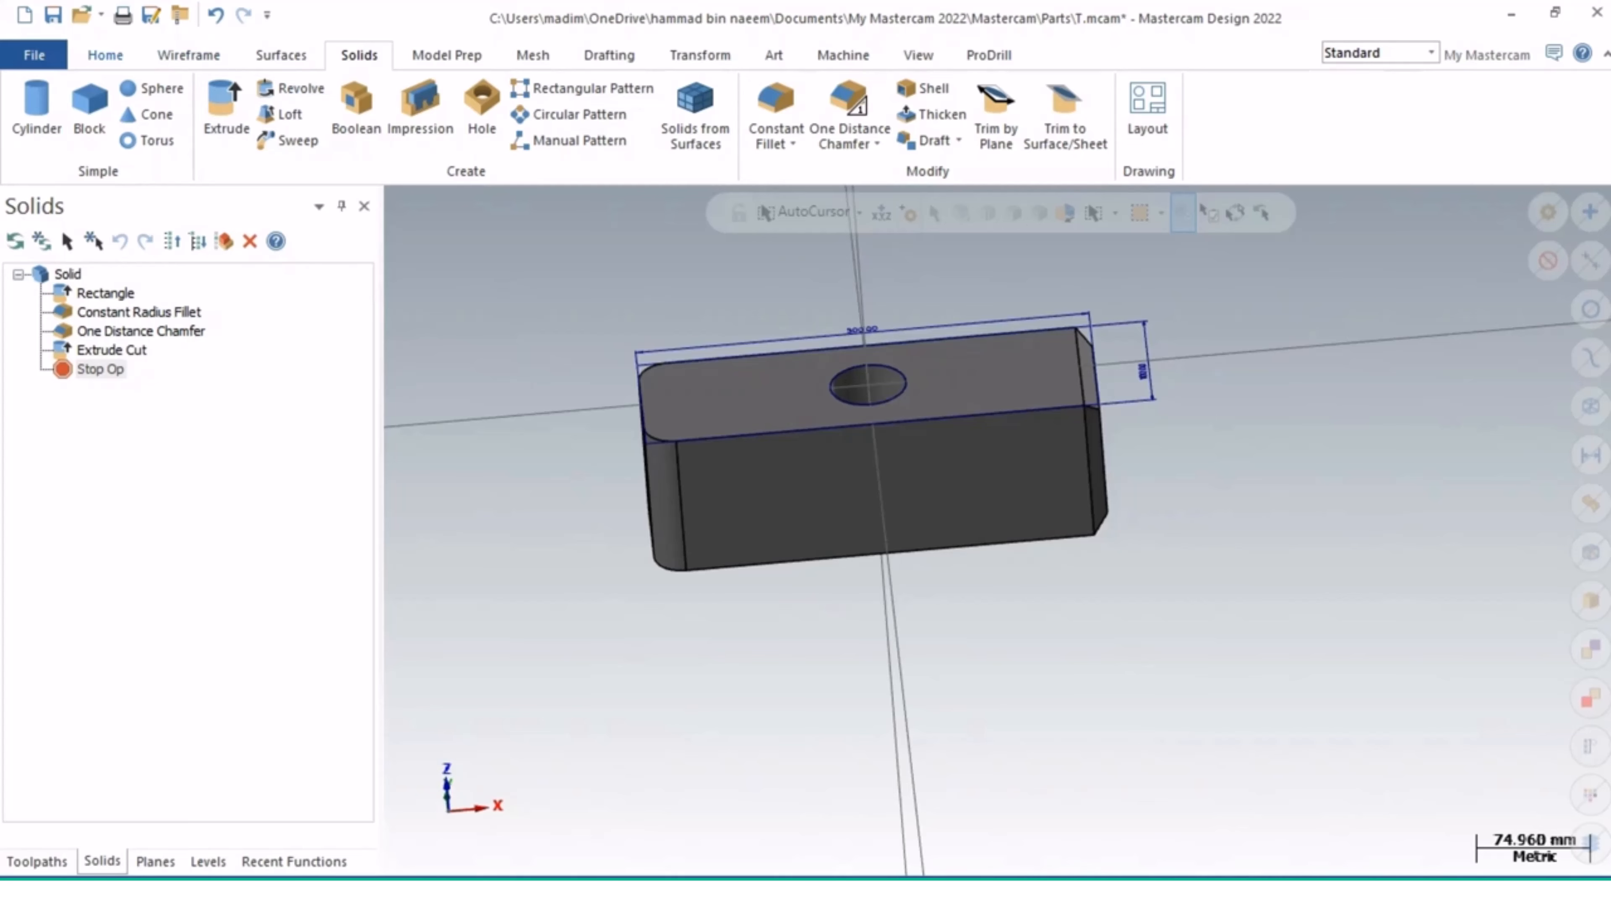
scroll(228, 89, "up", 2)
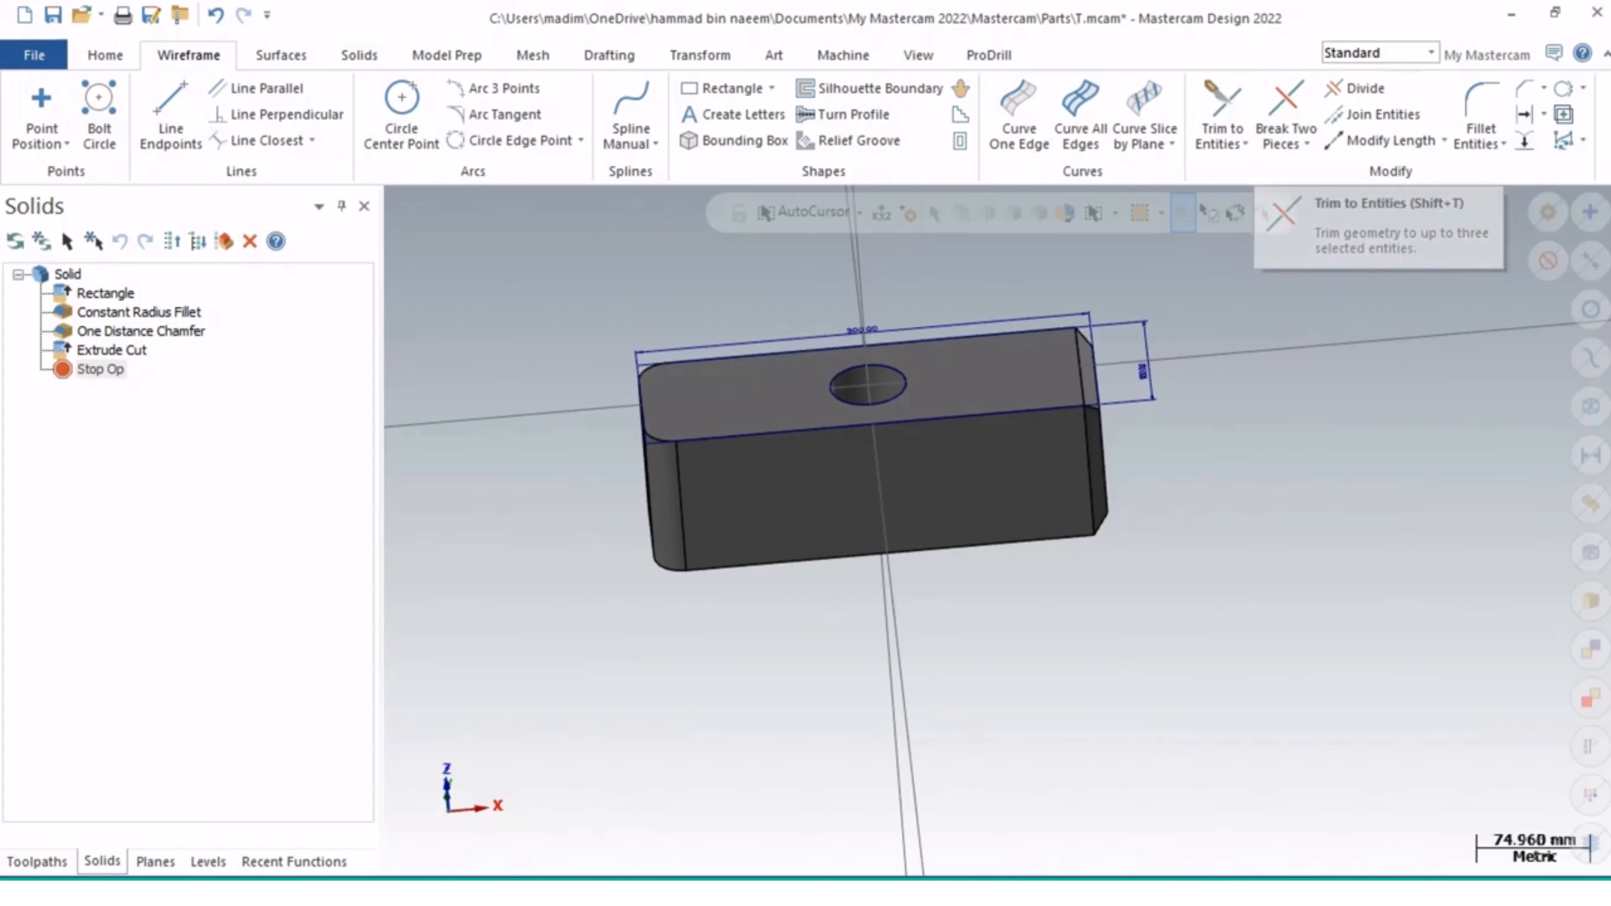
left_click(281, 55)
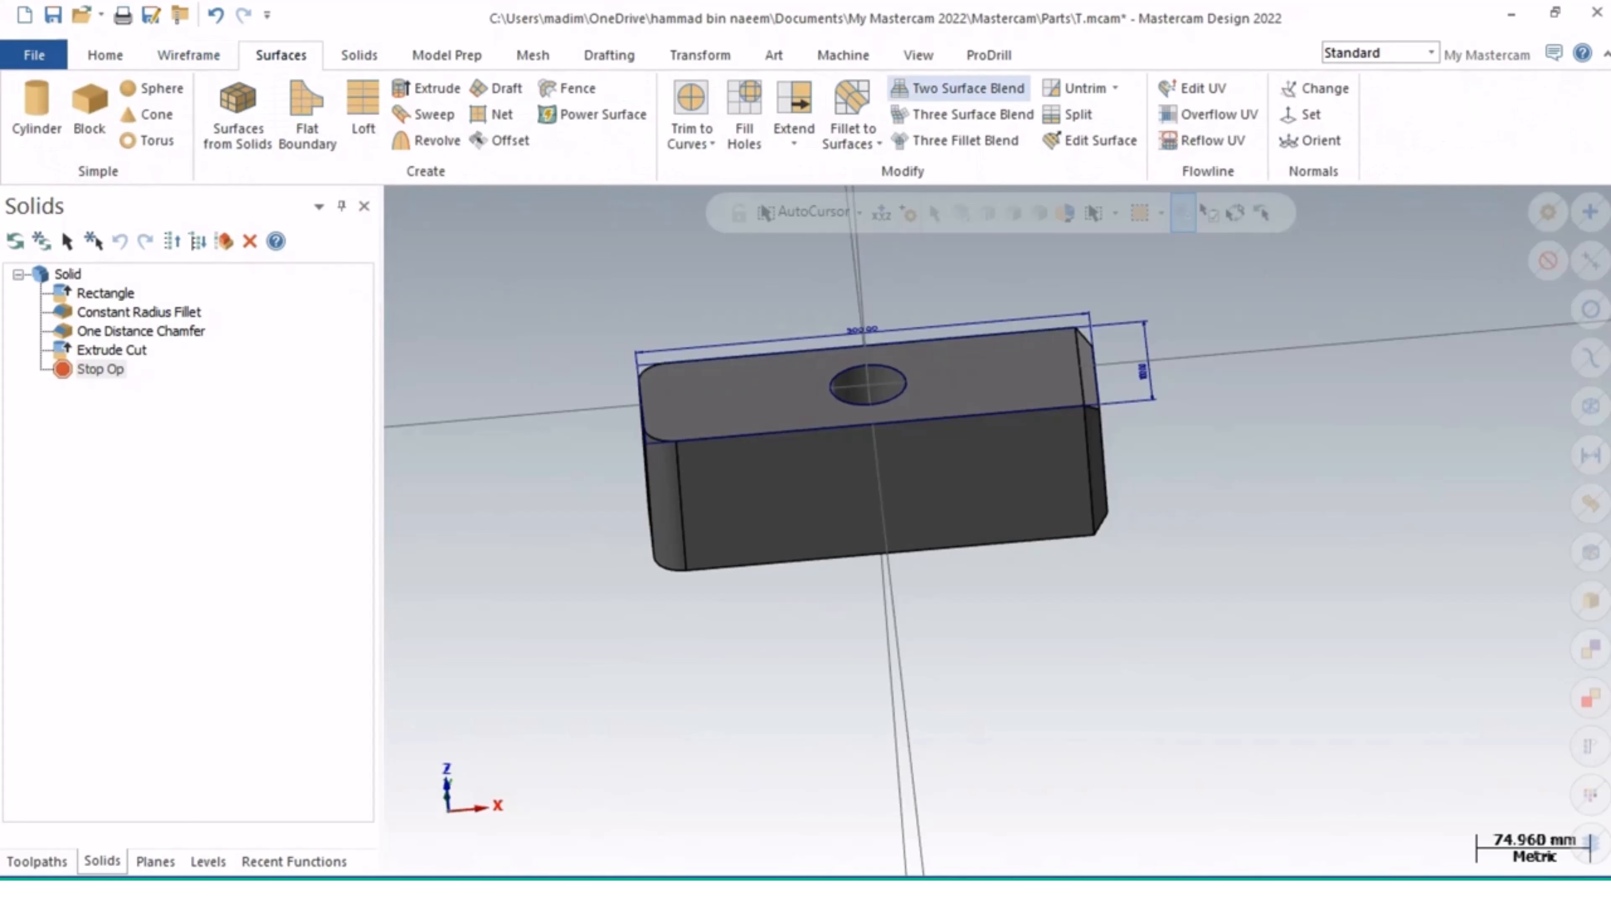
left_click(359, 56)
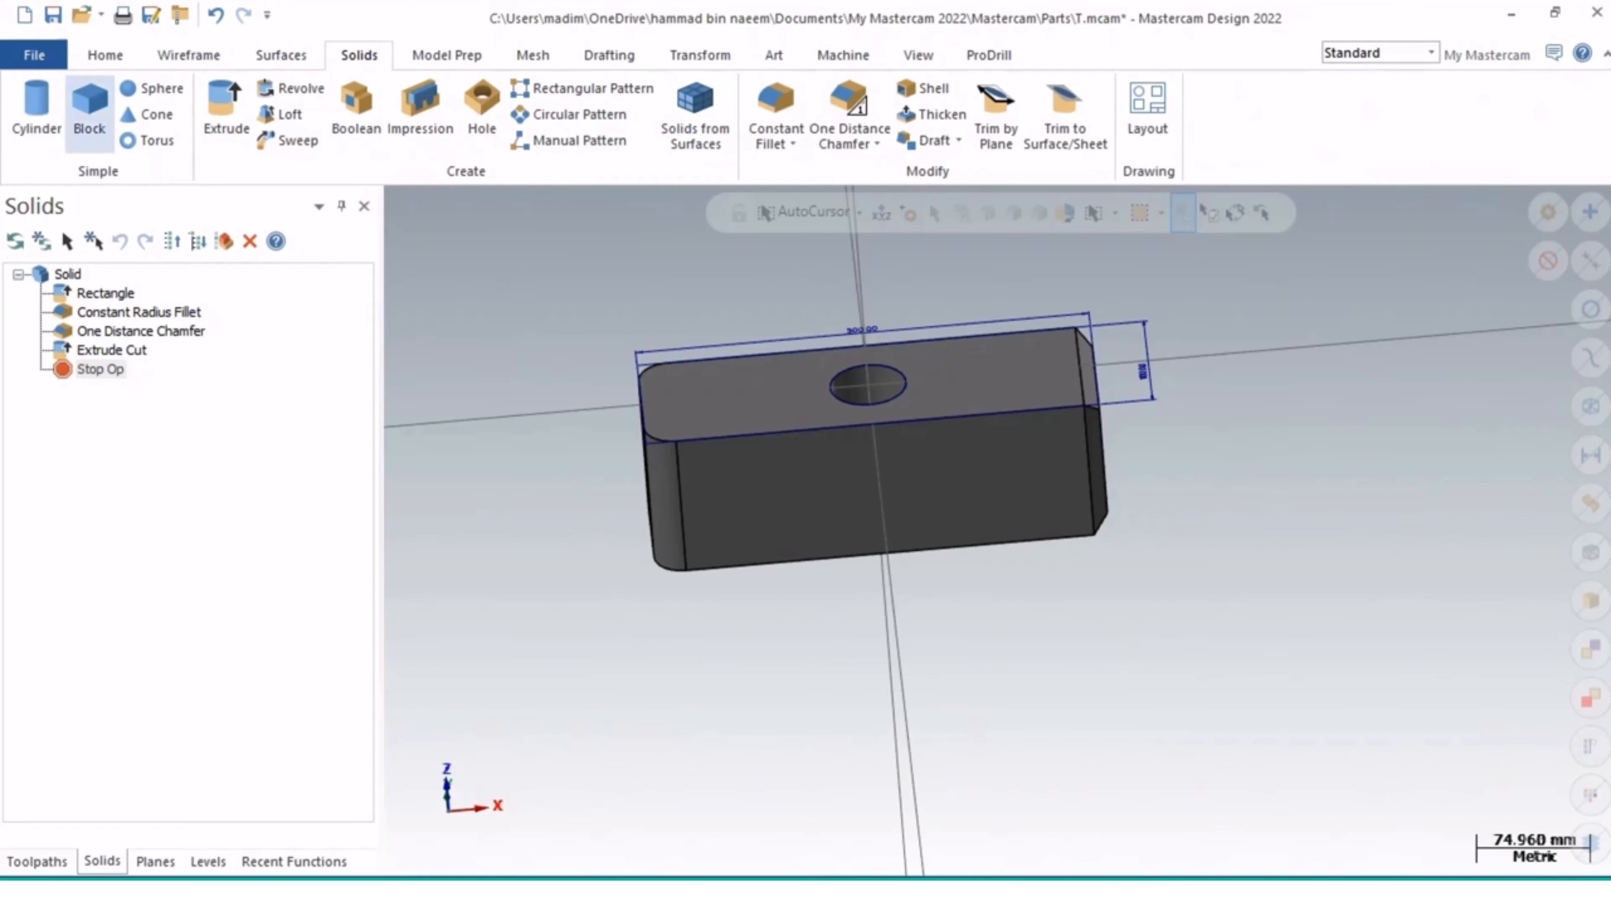
left_click(447, 55)
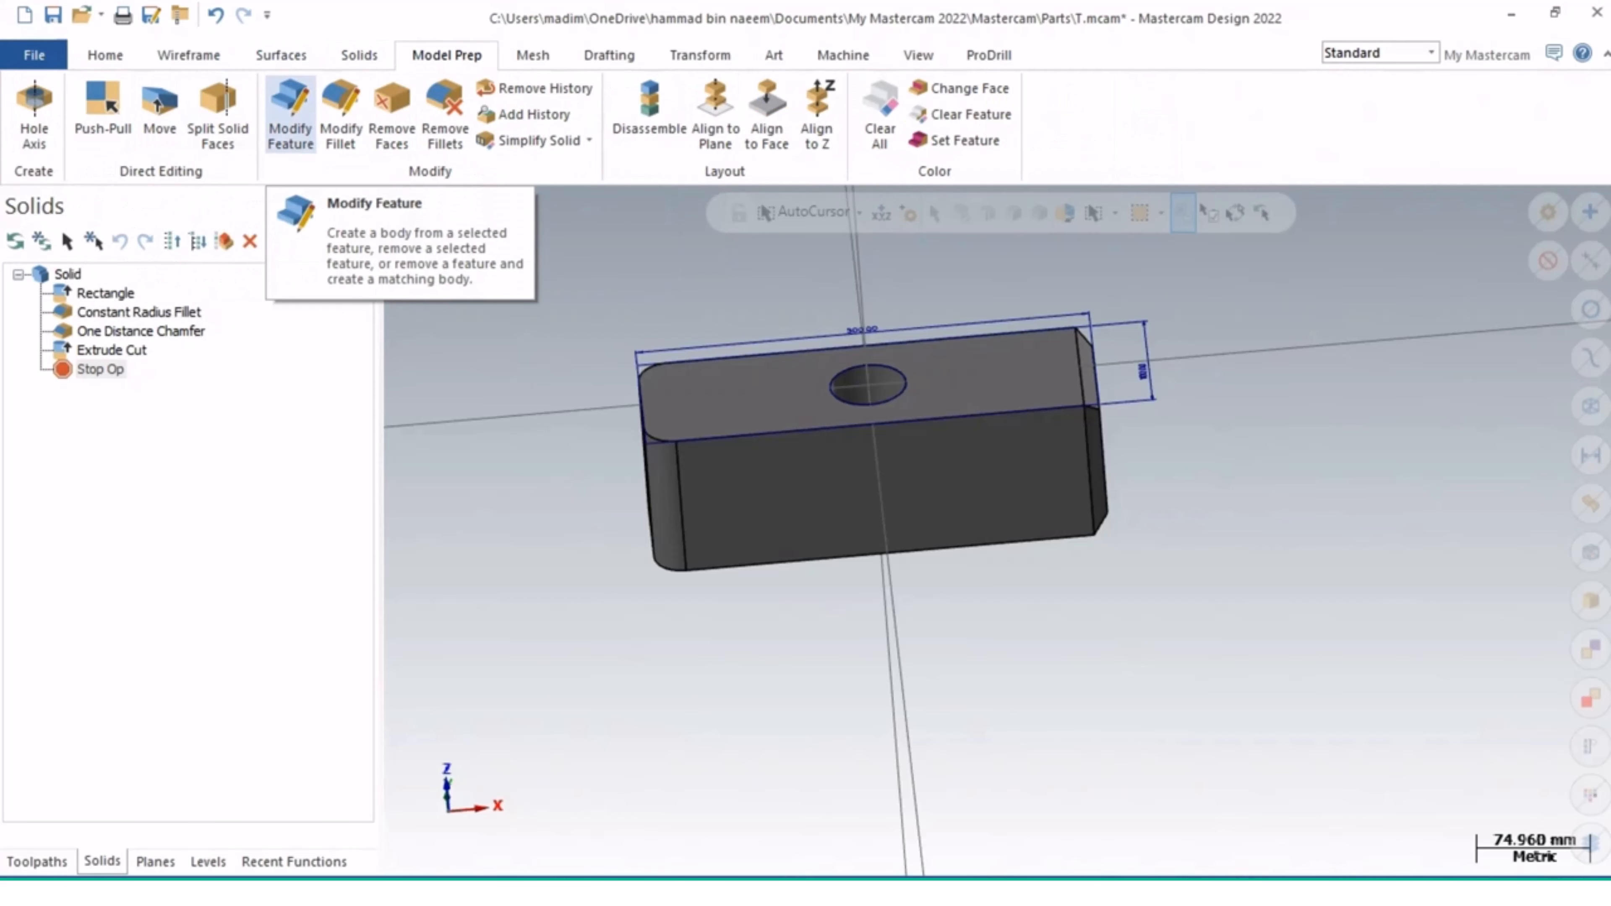
middle_click_drag(1002, 531, 1001, 530)
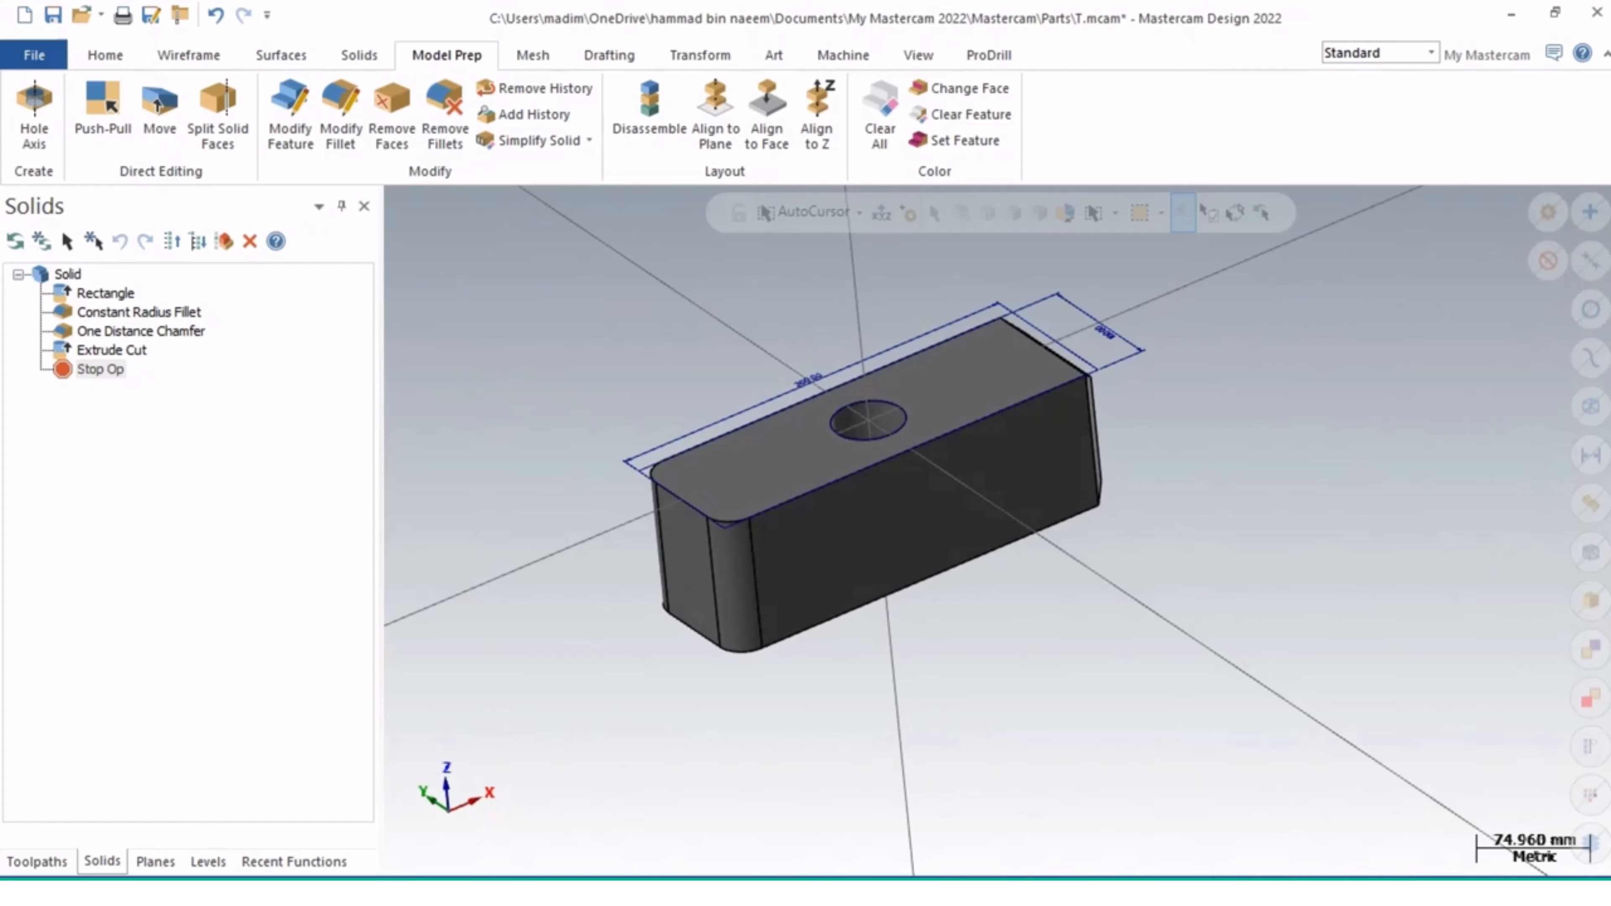
Step: Try a Push-Pull edit on the long top edge of the block, choosing to keep the solid history and exit the function
left_click(159, 105)
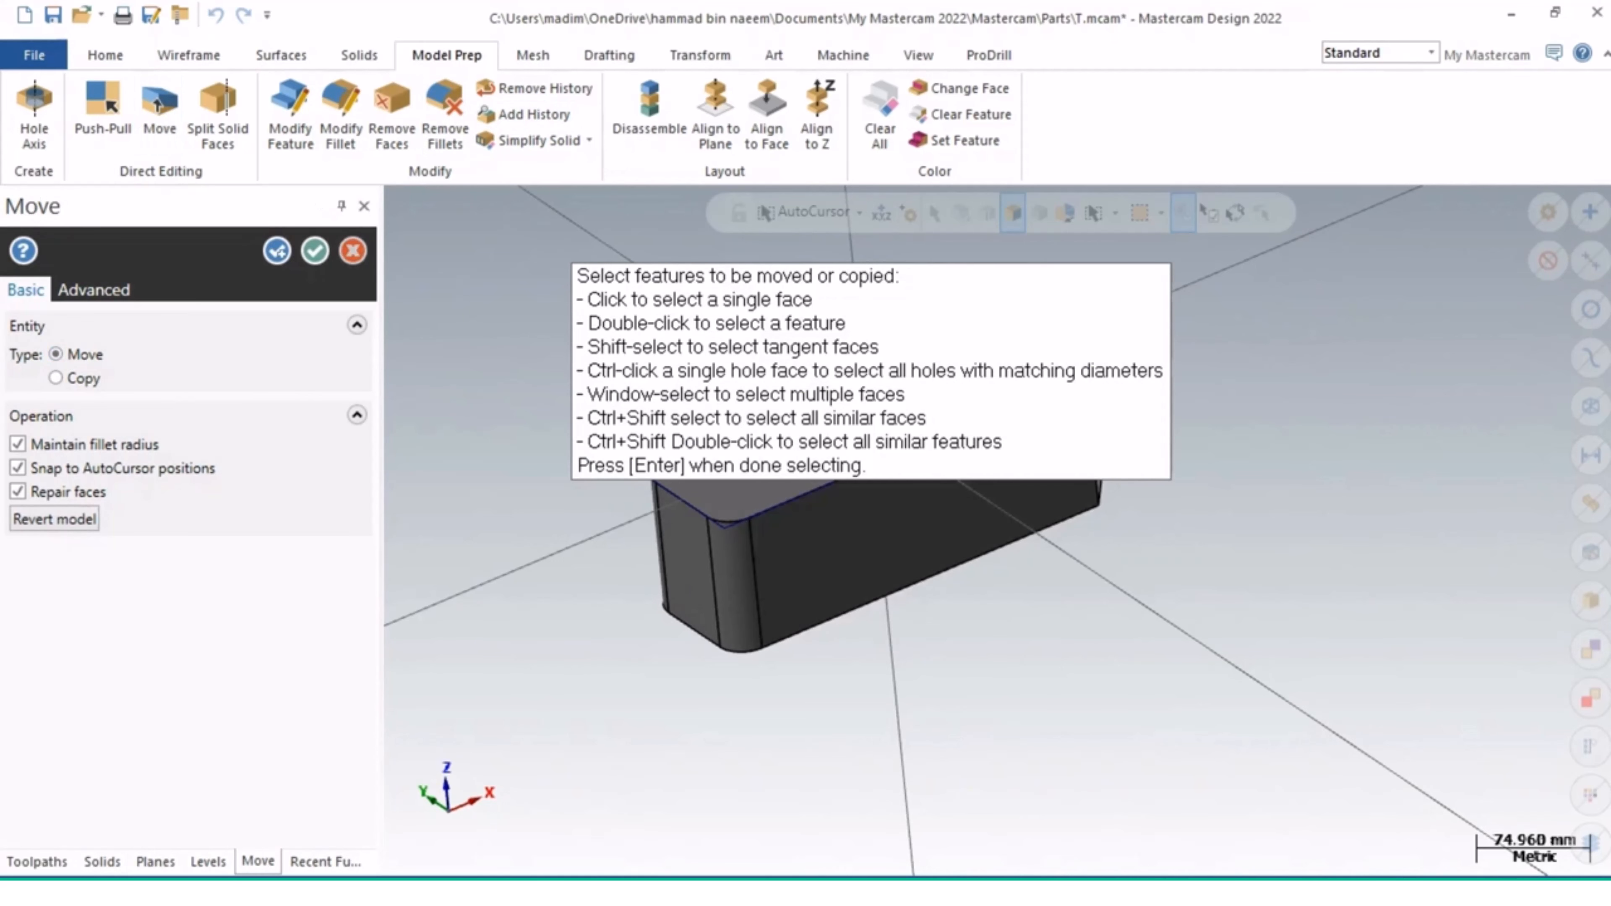
left_click(352, 250)
left_click(102, 105)
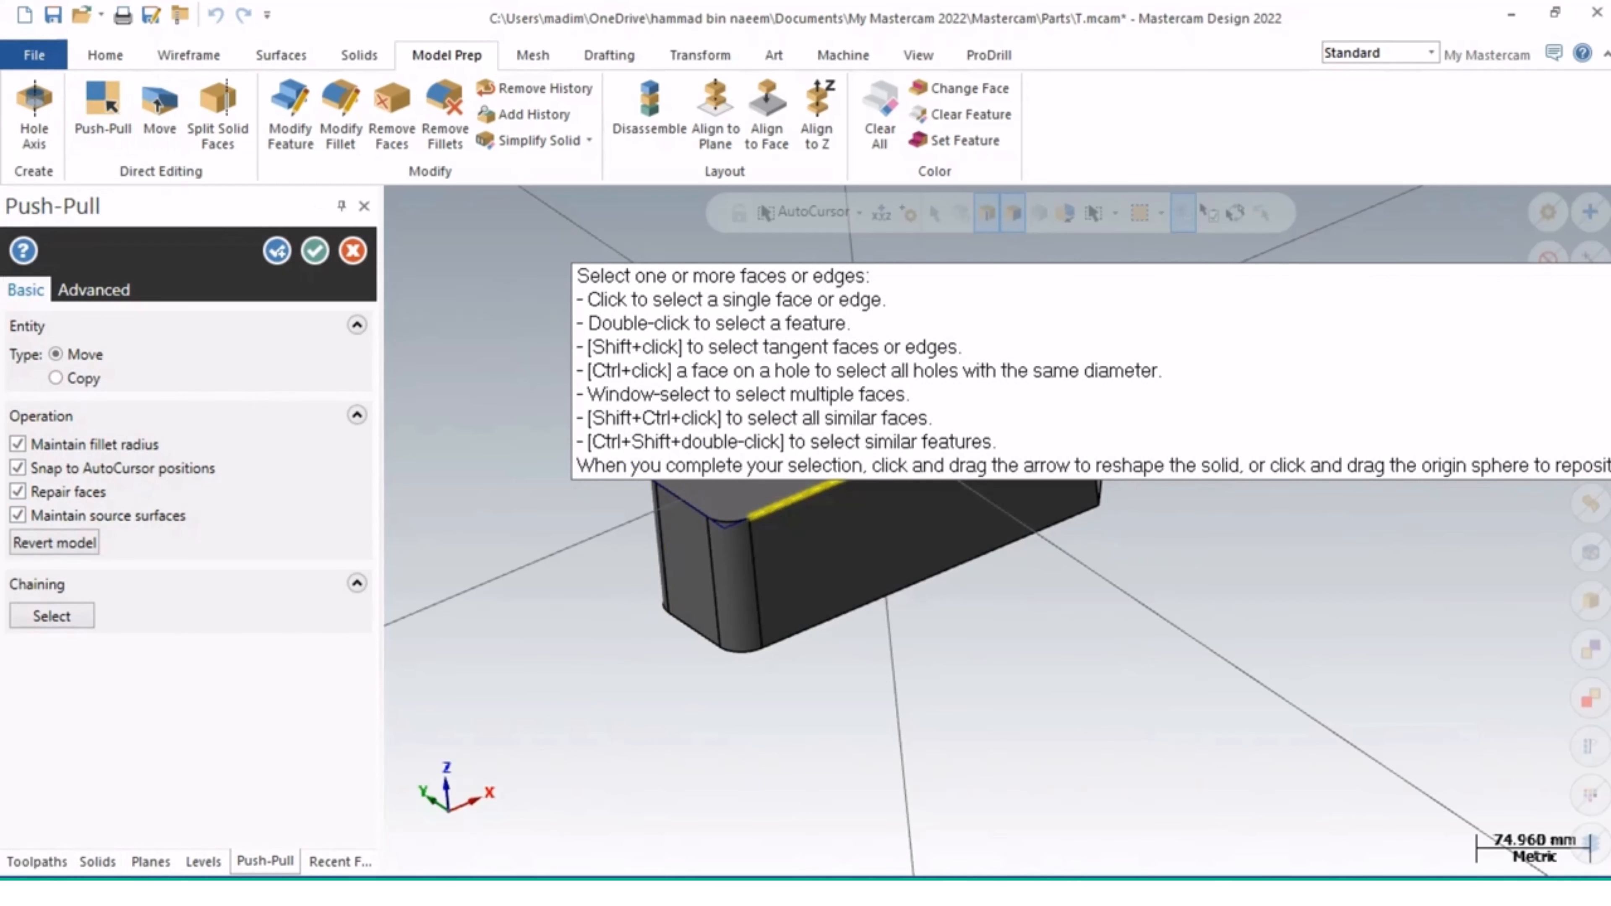
left_click(797, 497)
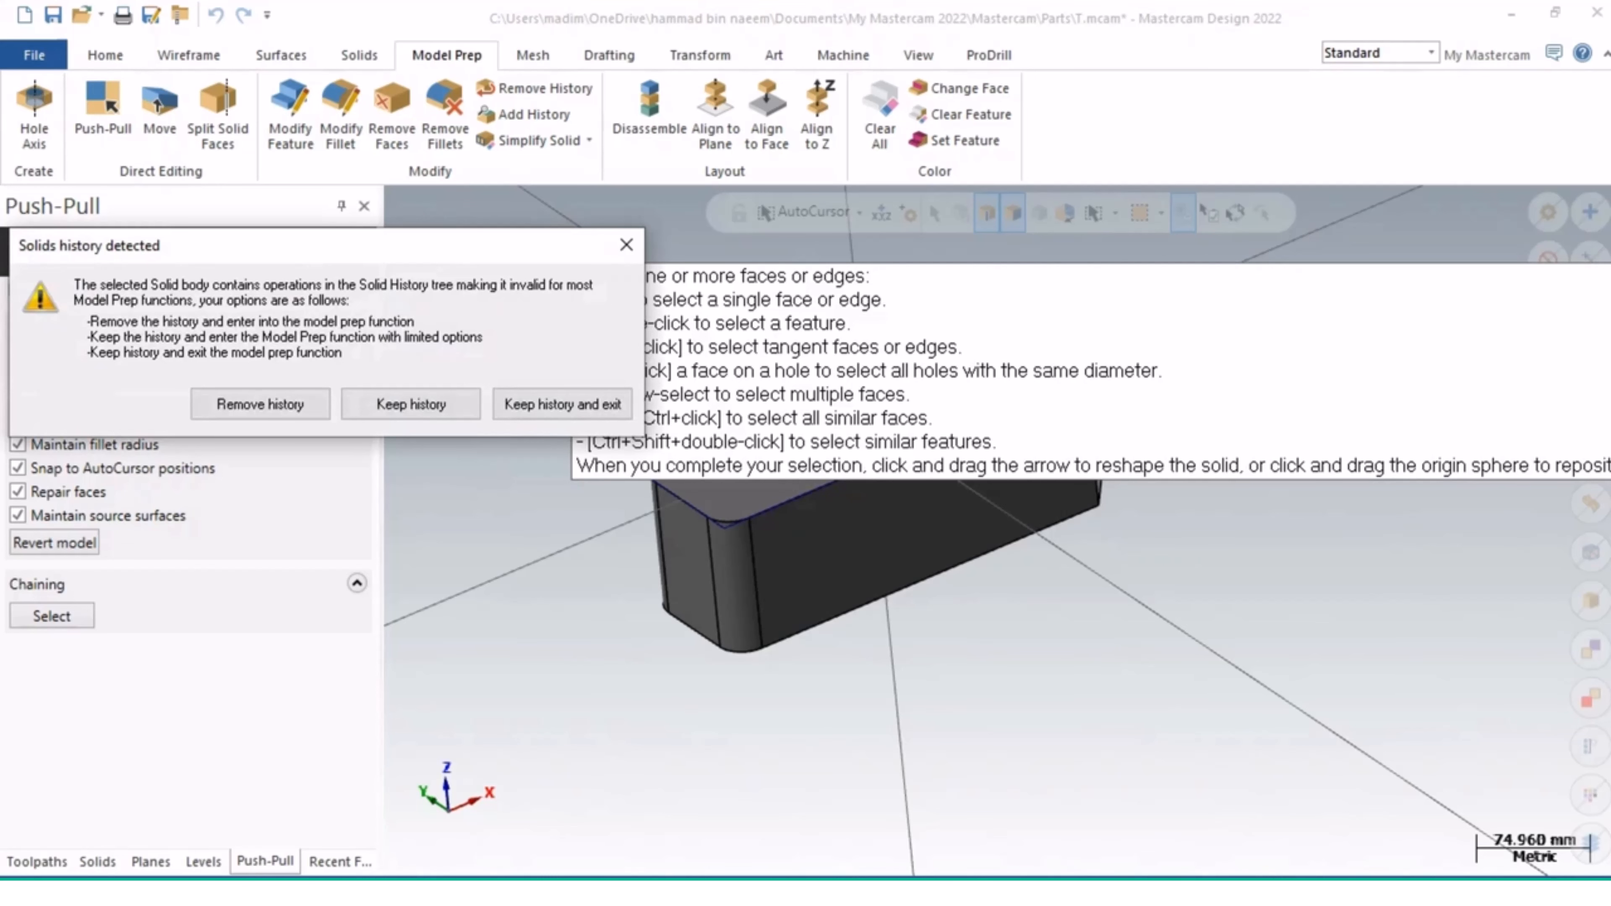
left_click(562, 404)
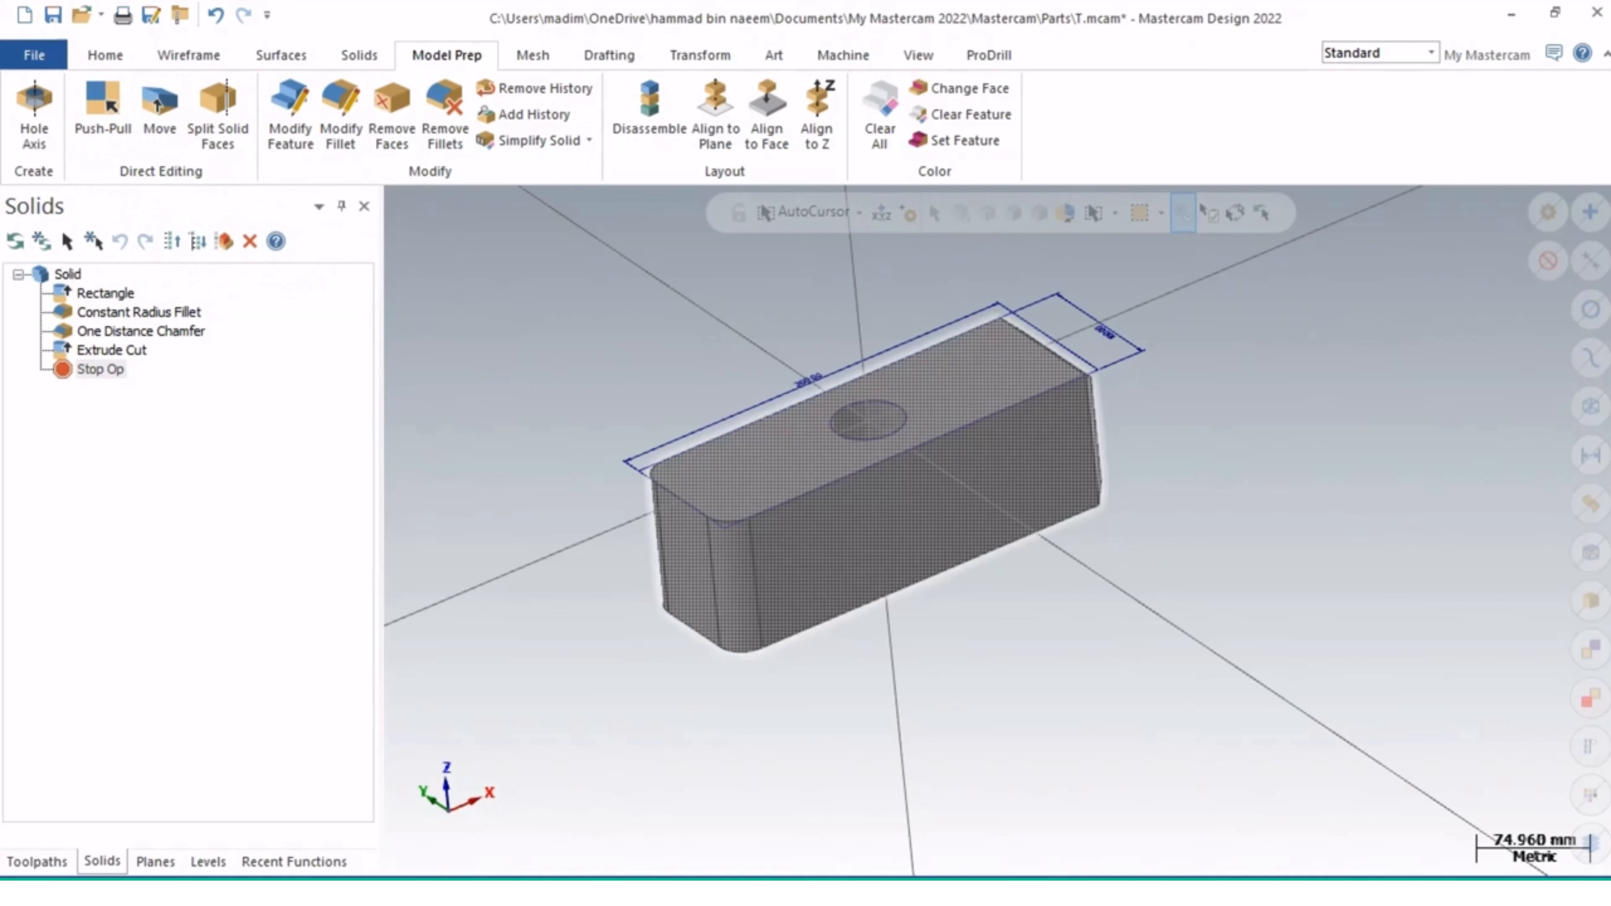
middle_click_drag(821, 488, 822, 487)
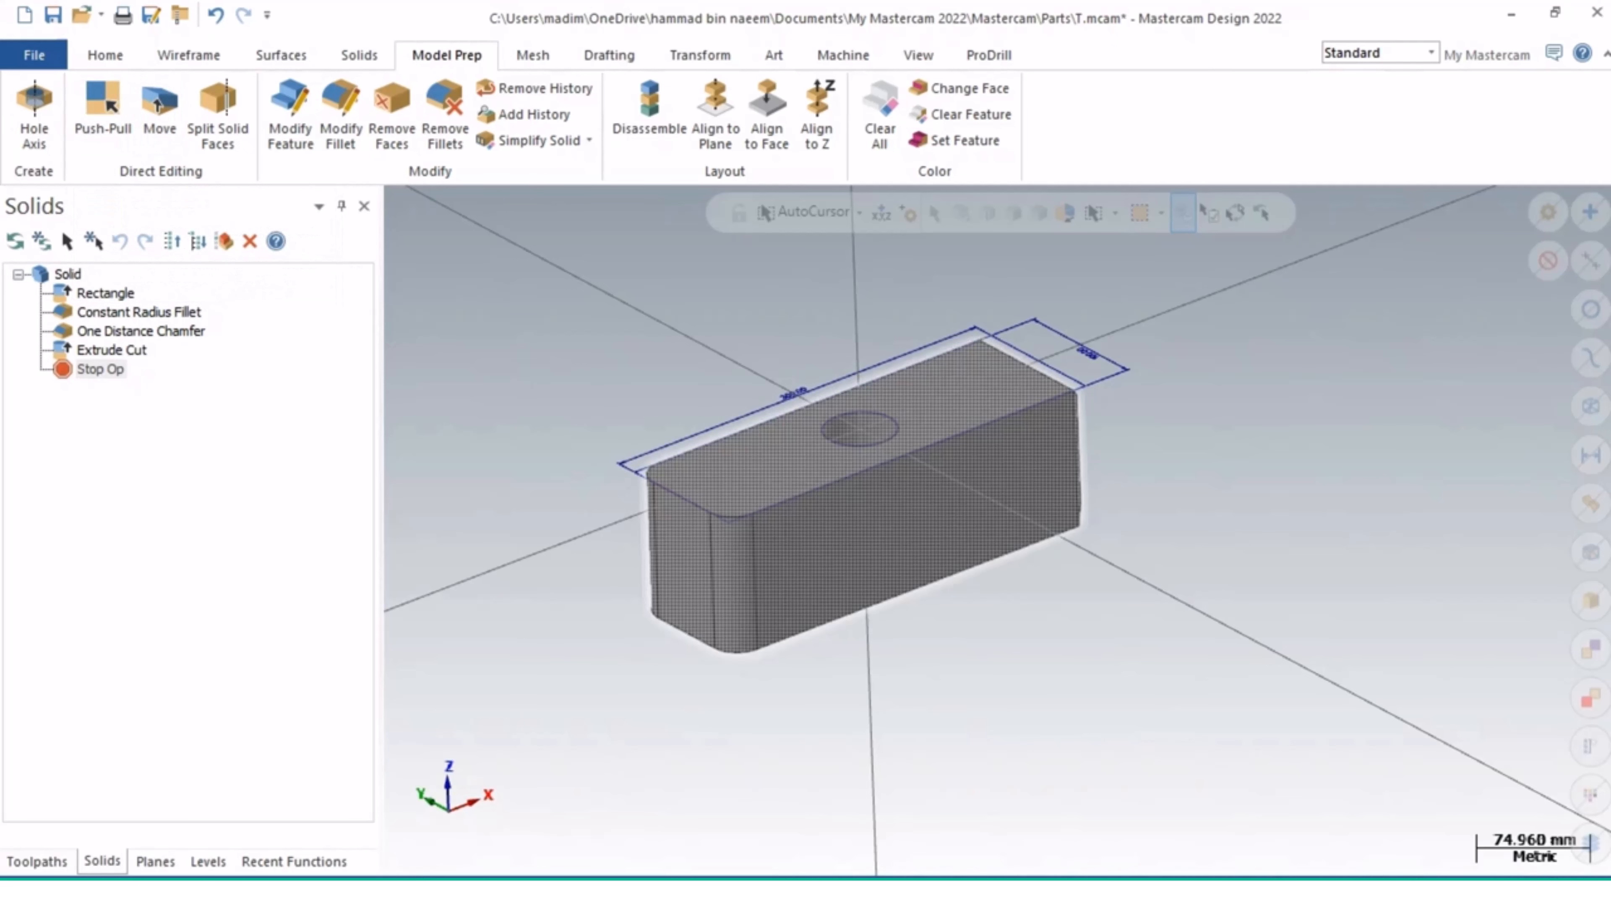
left_click(358, 55)
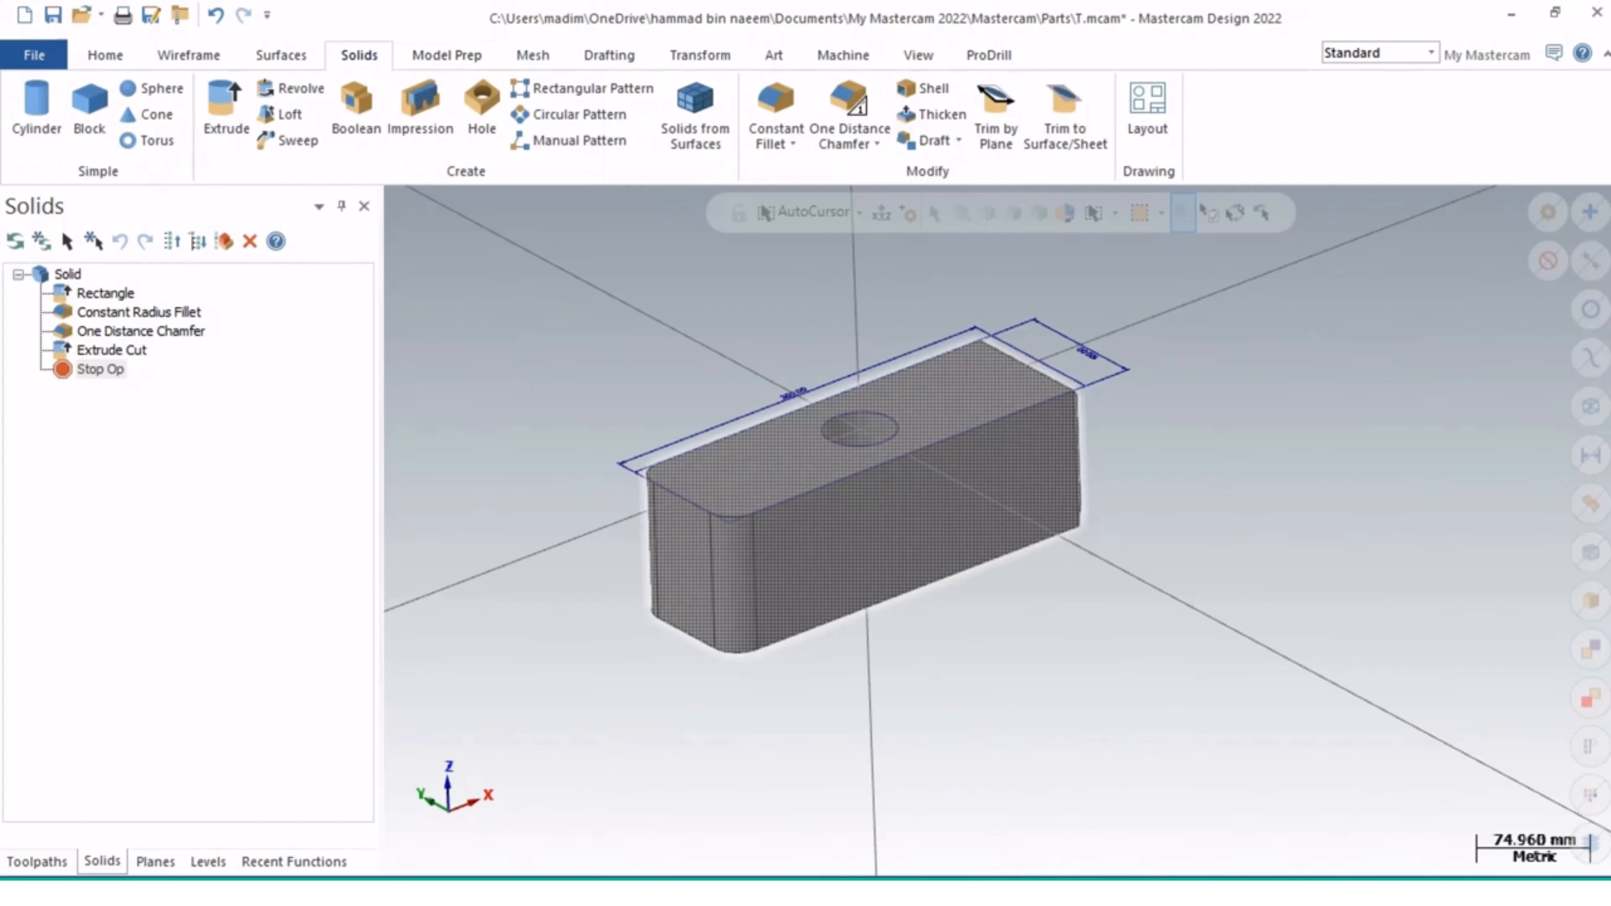